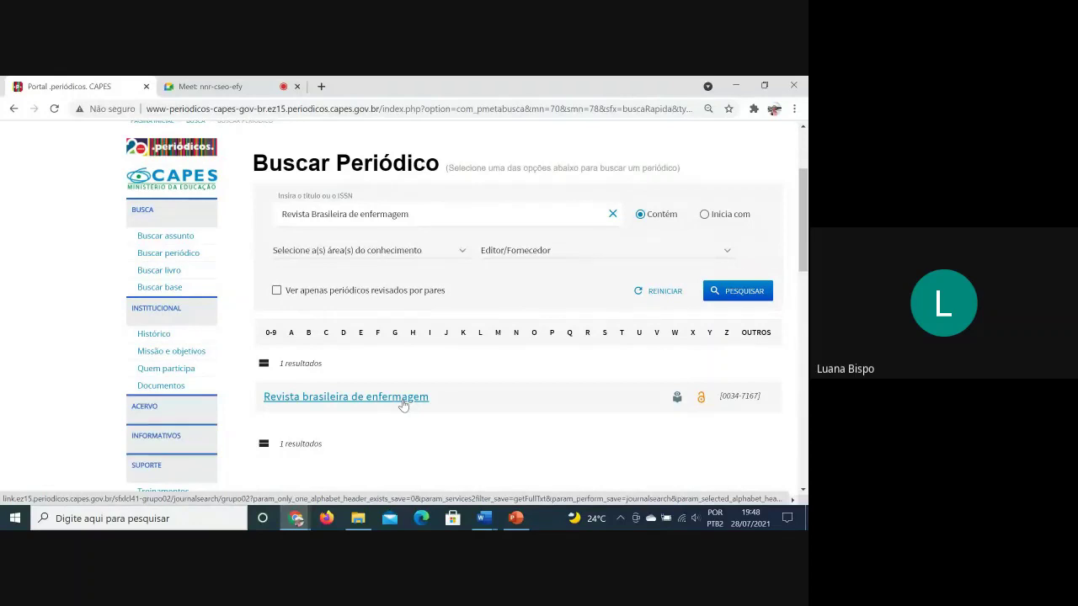
Open the details panel for the Revista brasileira de enfermagem result (ISSN 0034-7167)
left_click(404, 399)
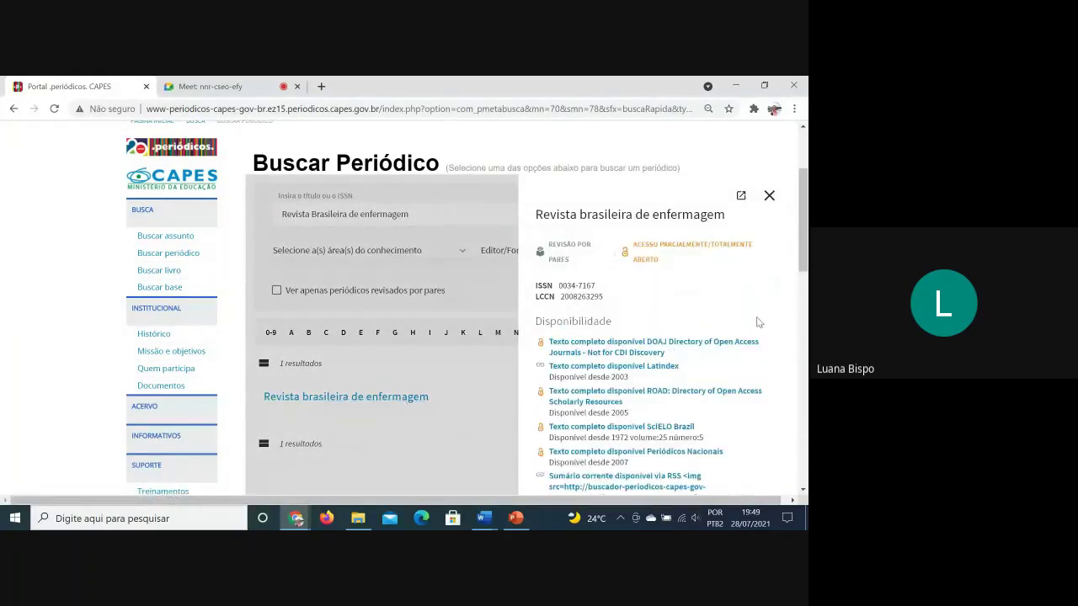
scroll(756, 322, "down", 2)
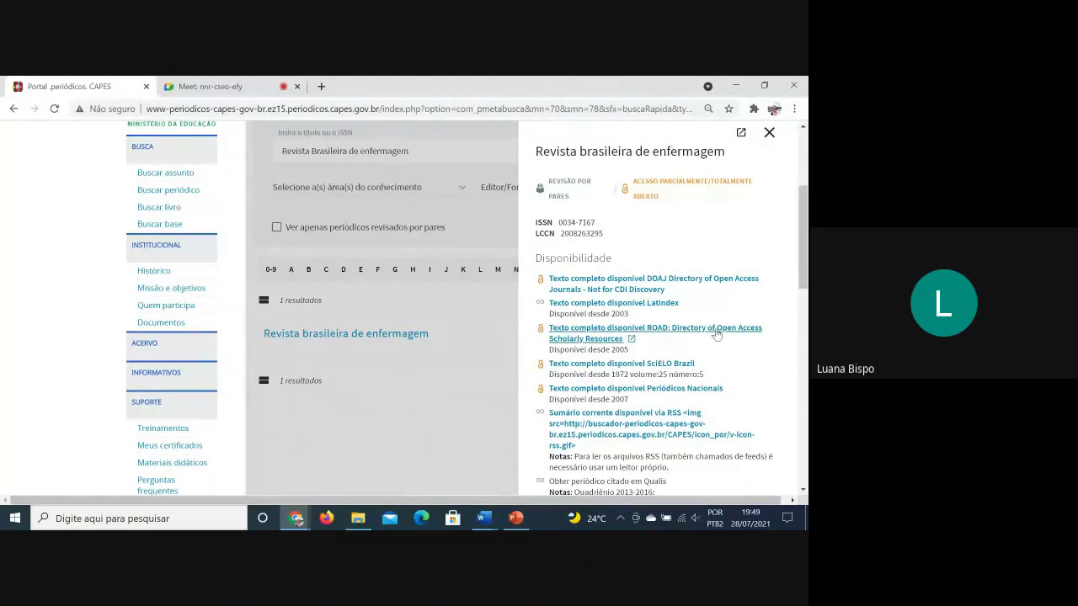
scroll(716, 334, "down", 3)
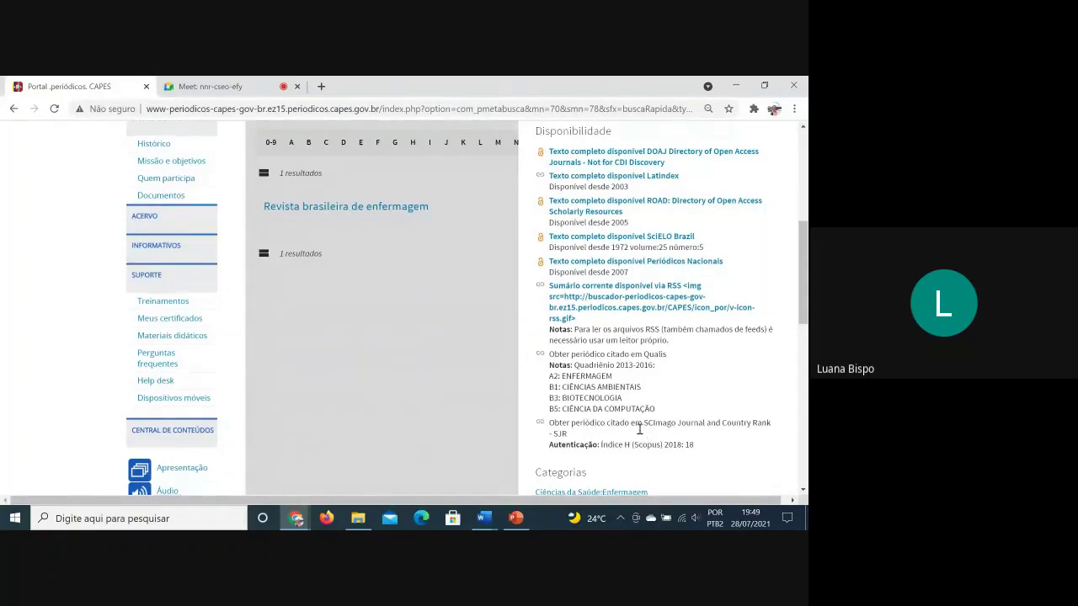
scroll(639, 430, "down", 3)
scroll(654, 396, "up", 3)
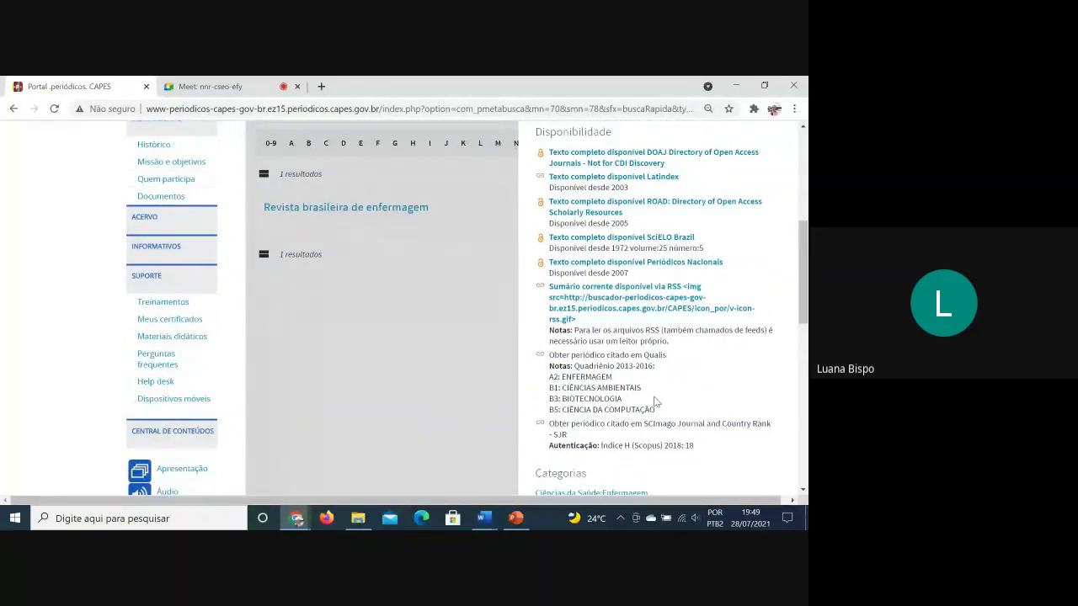
scroll(655, 402, "up", 1)
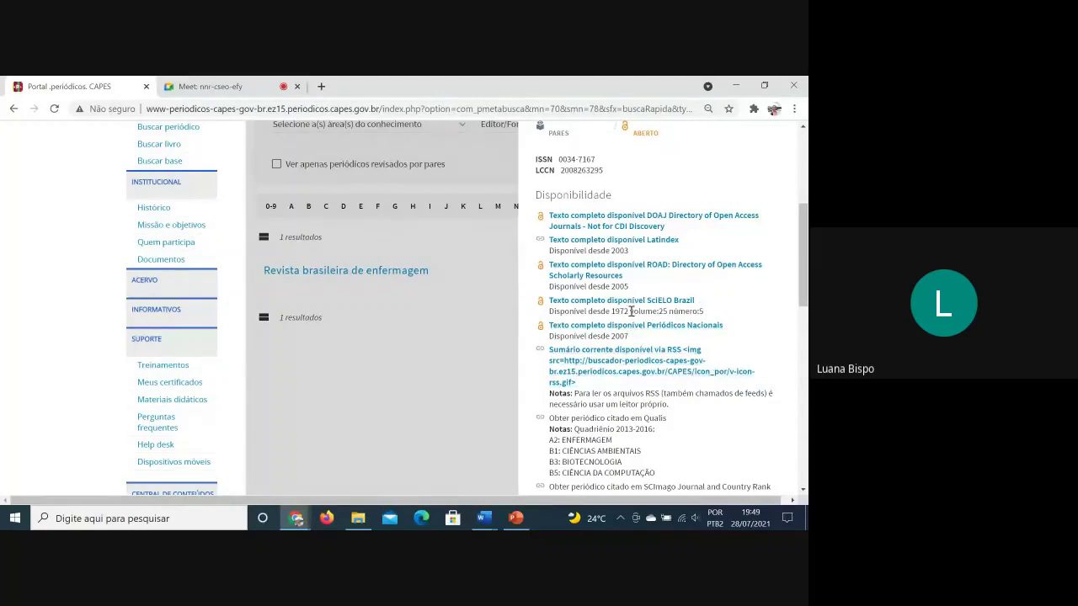
left_click_drag(630, 310, 615, 308)
Open the Revista Brasileira de Enfermagem SciELO homepage in a new tab from its details panel
scroll(505, 308, "up", 2)
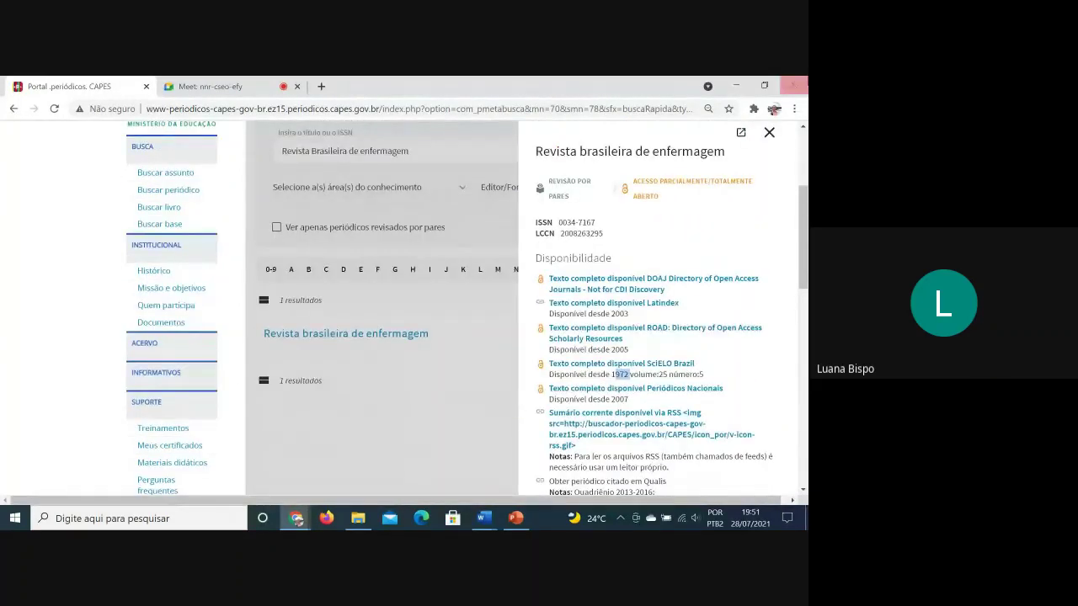
scroll(732, 193, "up", 2)
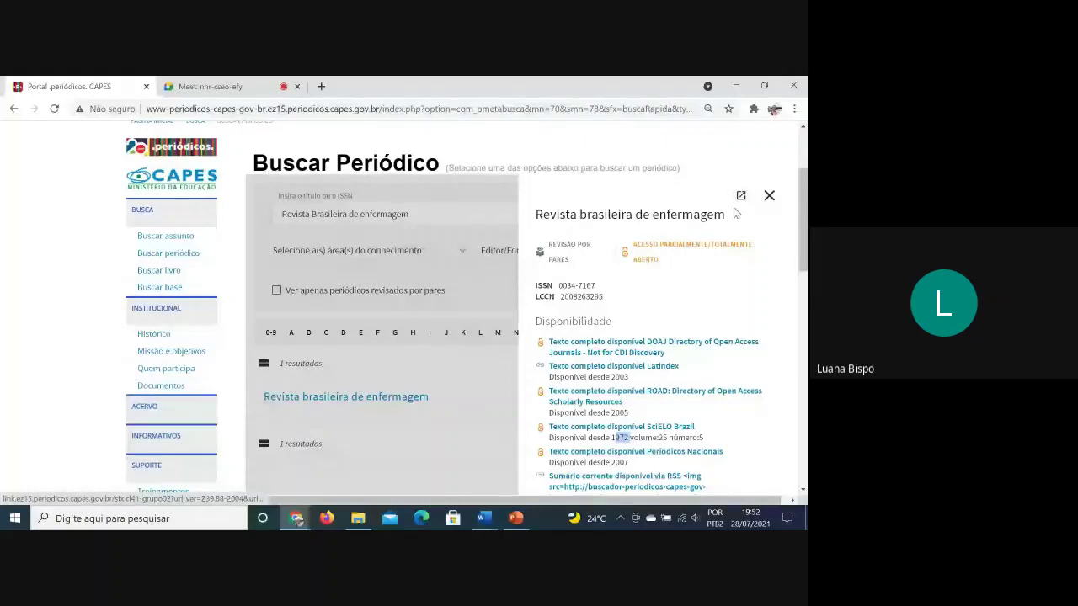
left_click(742, 197)
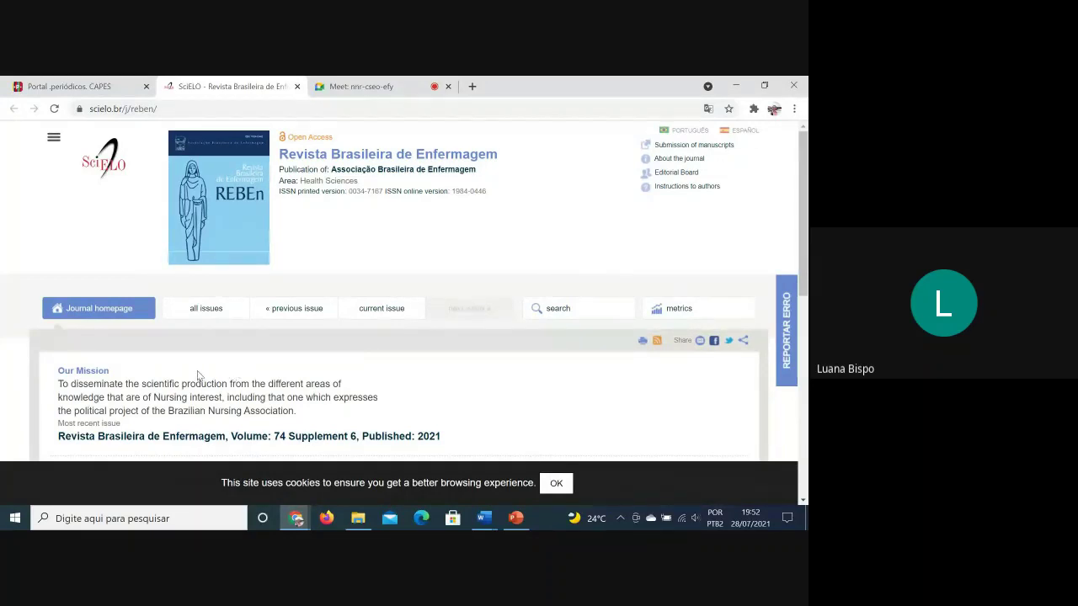
Reopen the journal details, open a second SciELO page, then close the CAPES details panel
left_click(67, 86)
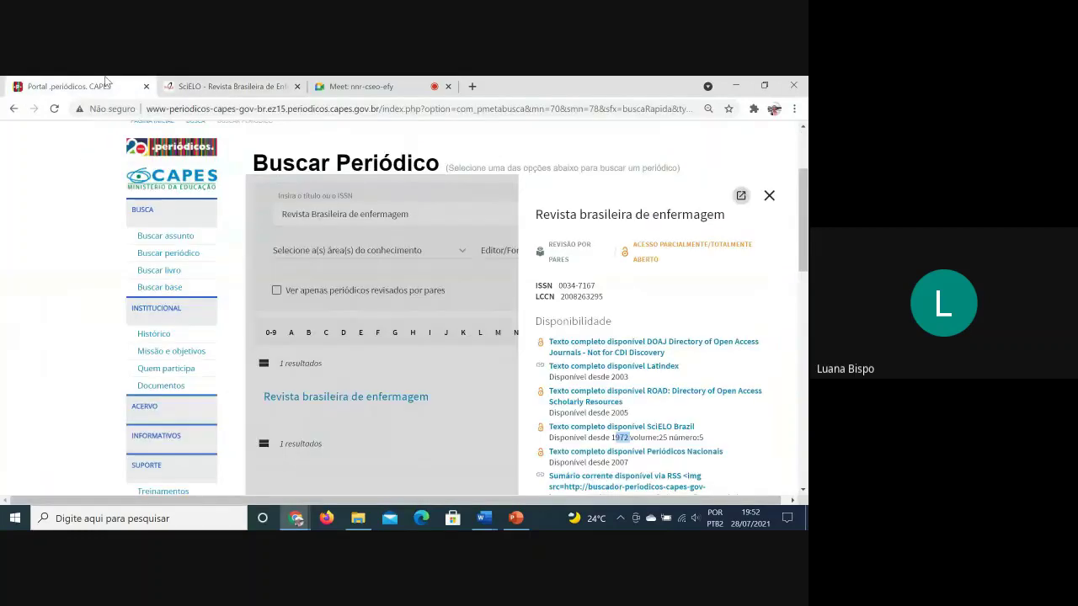
left_click(768, 195)
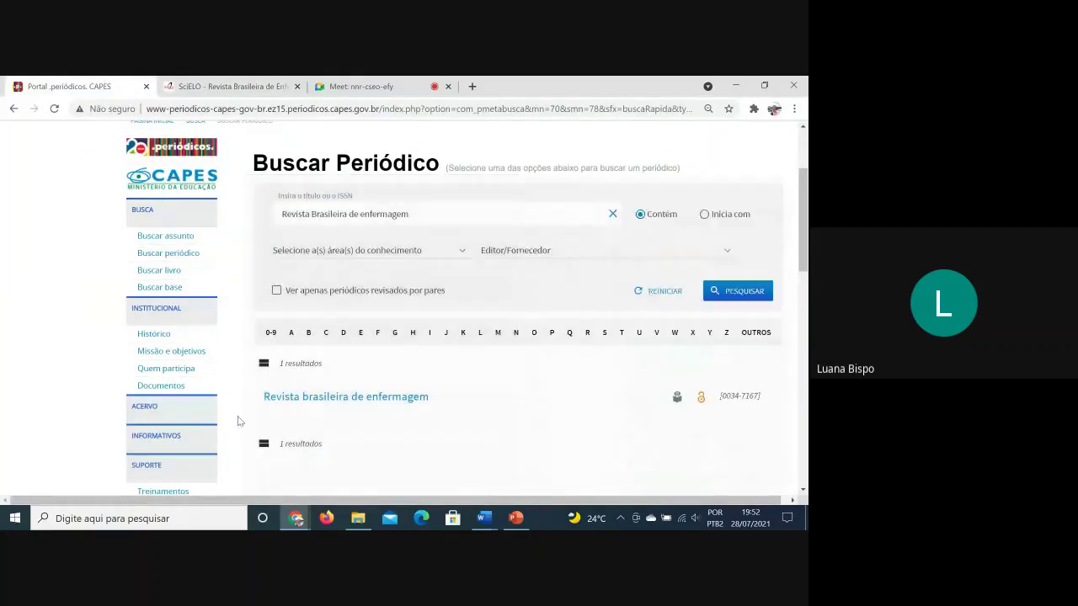
left_click(357, 397)
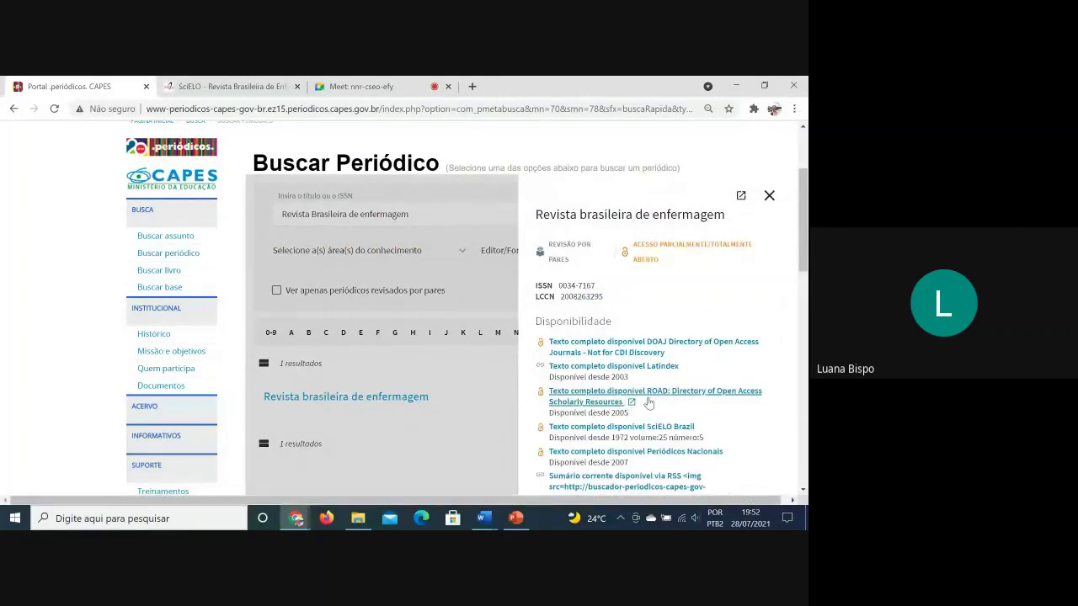
left_click(741, 196)
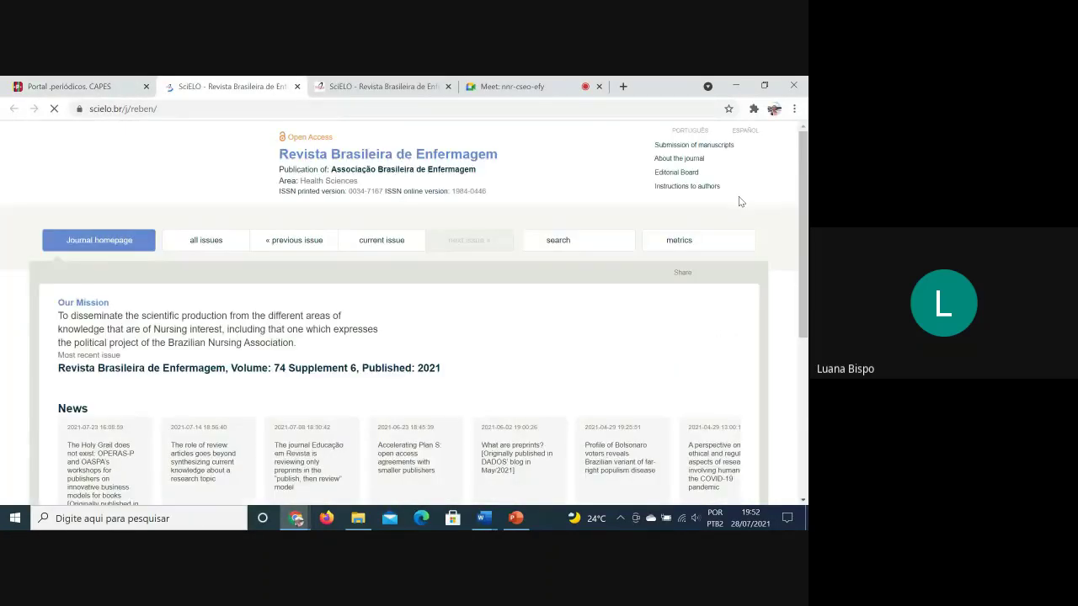
left_click(64, 86)
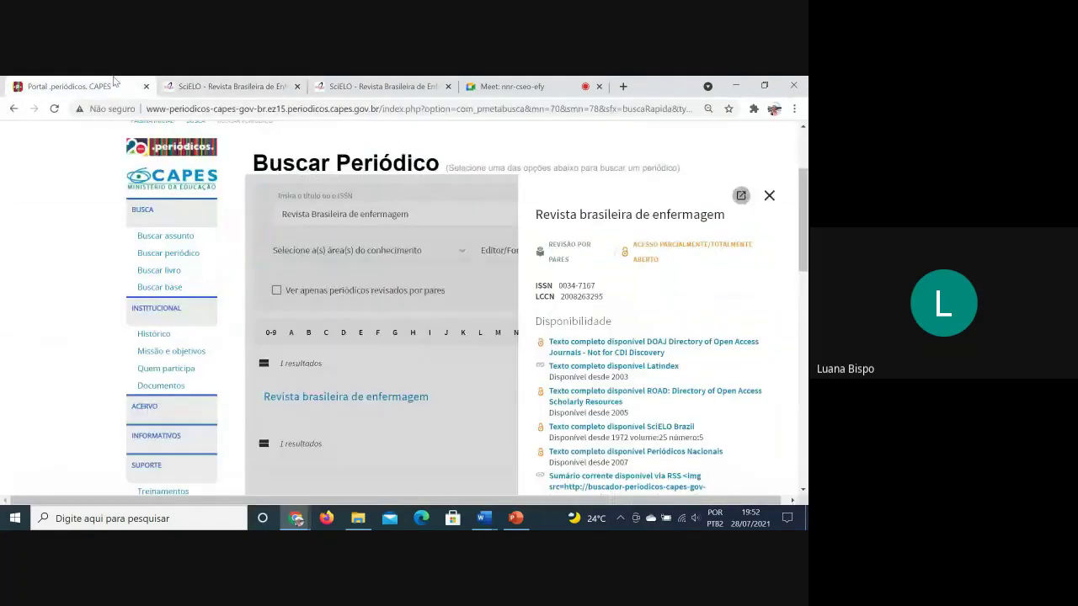
left_click(509, 262)
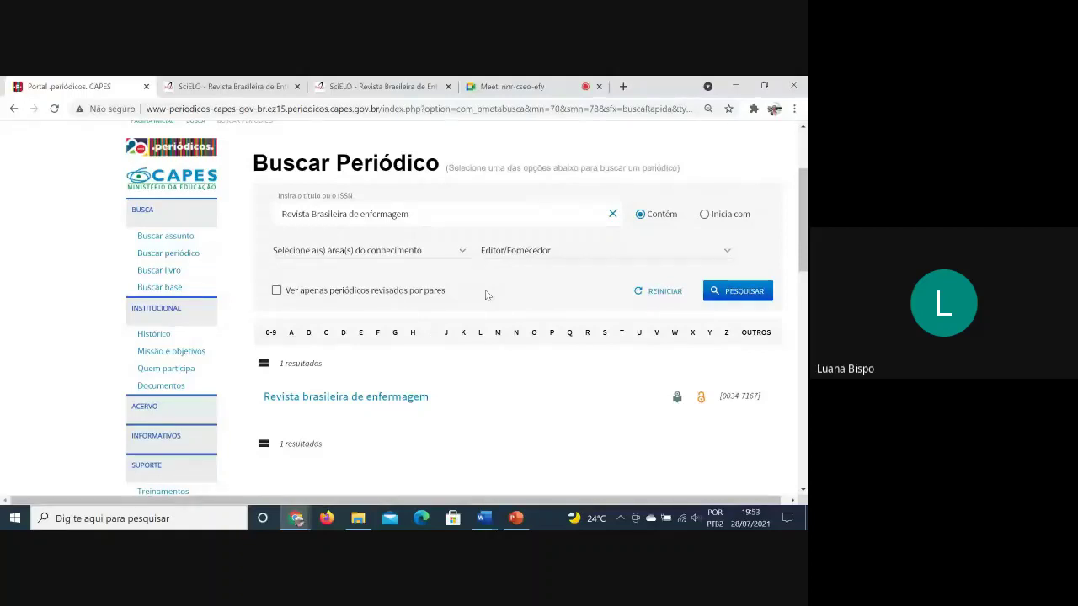
Filter the journal search by the Linguística, Letras e Artes knowledge area
left_click(452, 251)
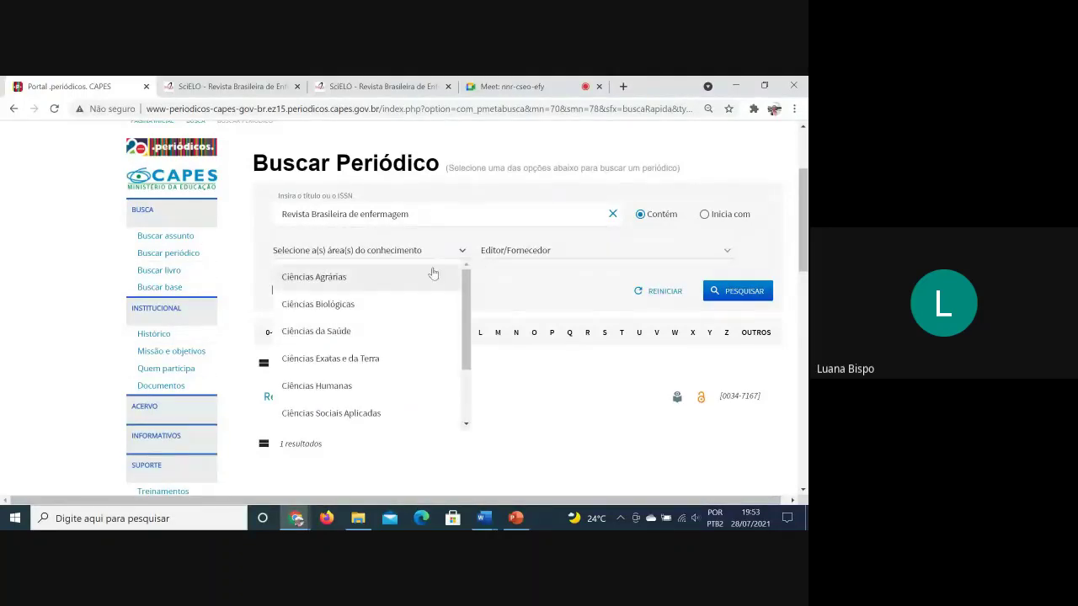
scroll(414, 353, "down", 1)
scroll(416, 353, "down", 3)
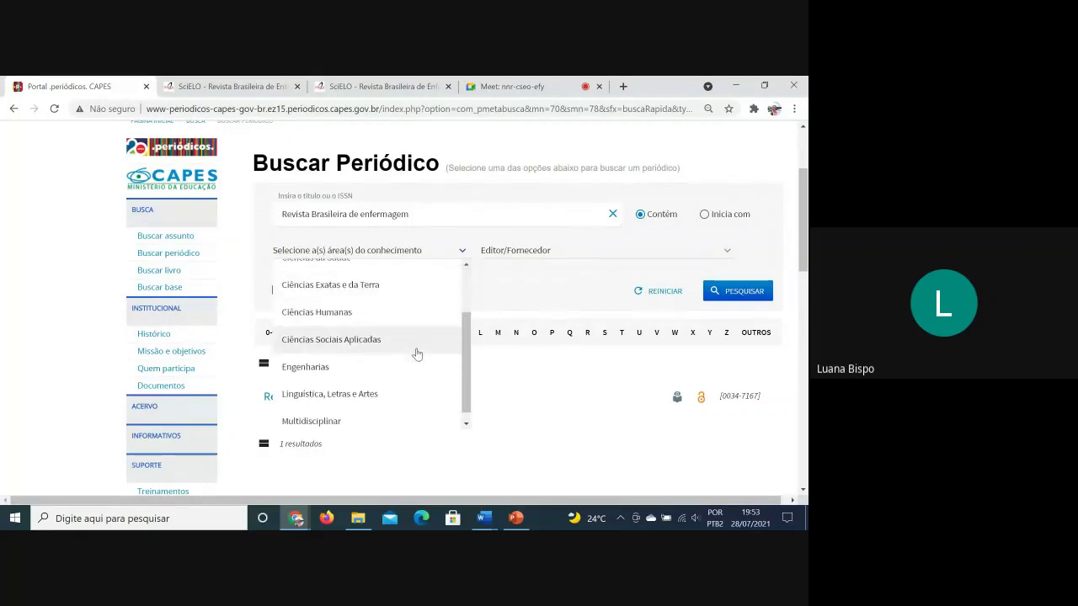
scroll(390, 348, "down", 1)
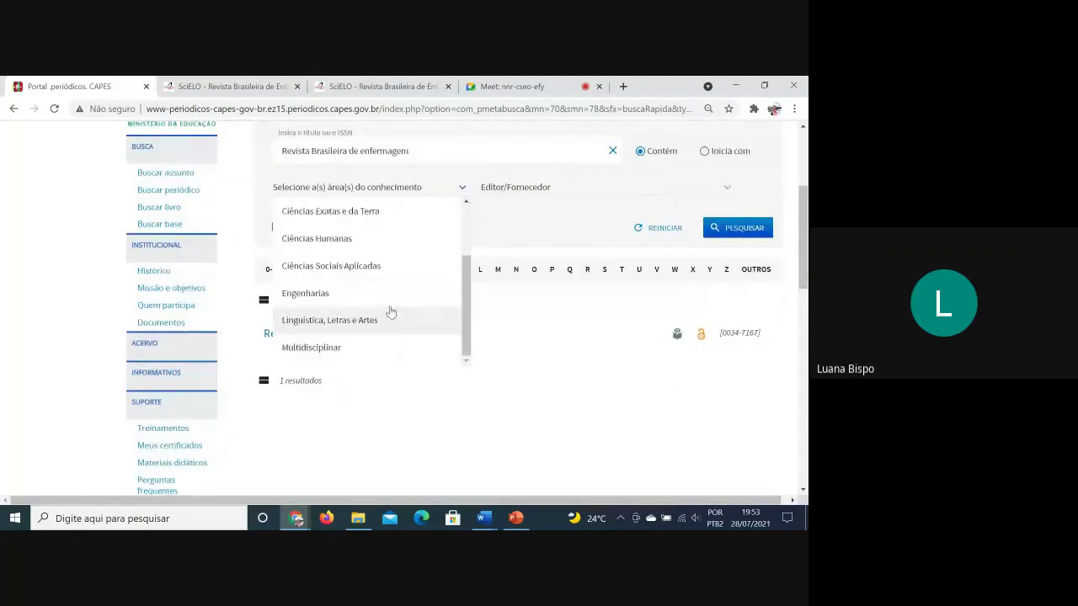
left_click(381, 314)
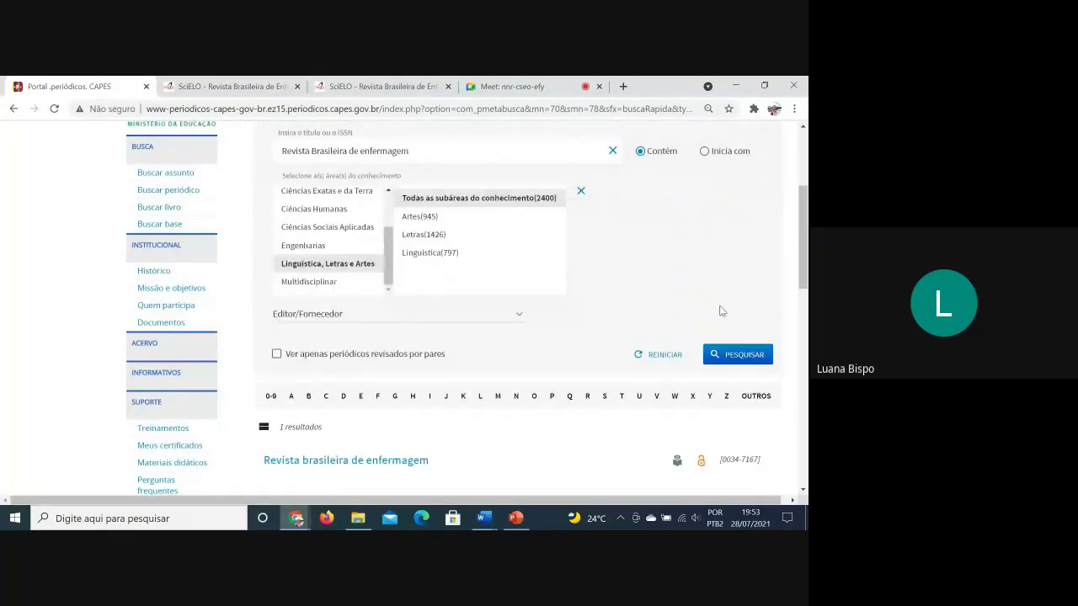
left_click(744, 357)
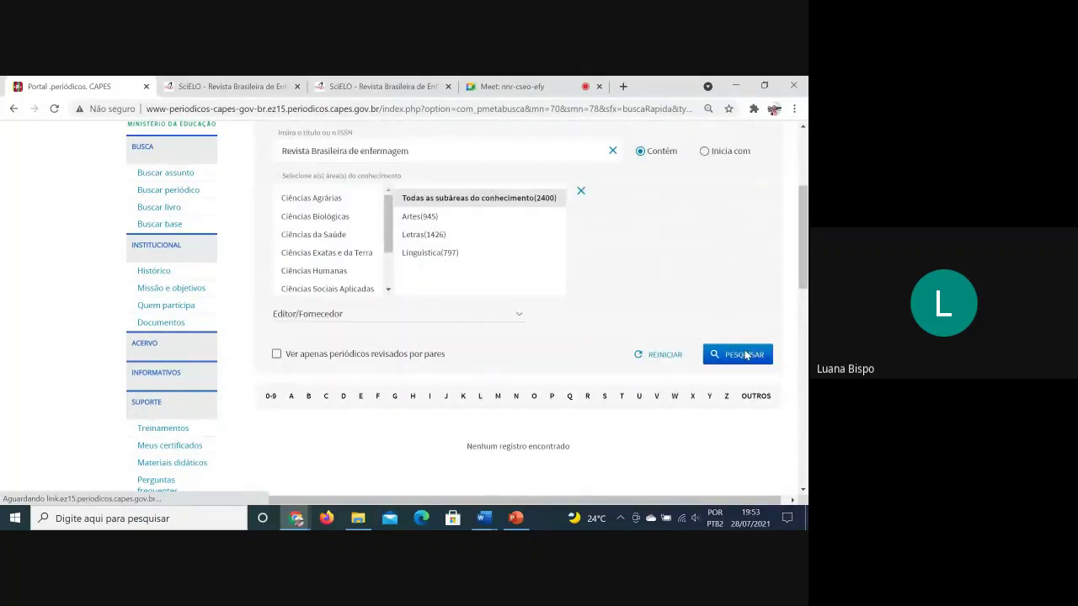
Clear the title field to list all 2400 journals, then tick peer-reviewed only
scroll(445, 315, "up", 2)
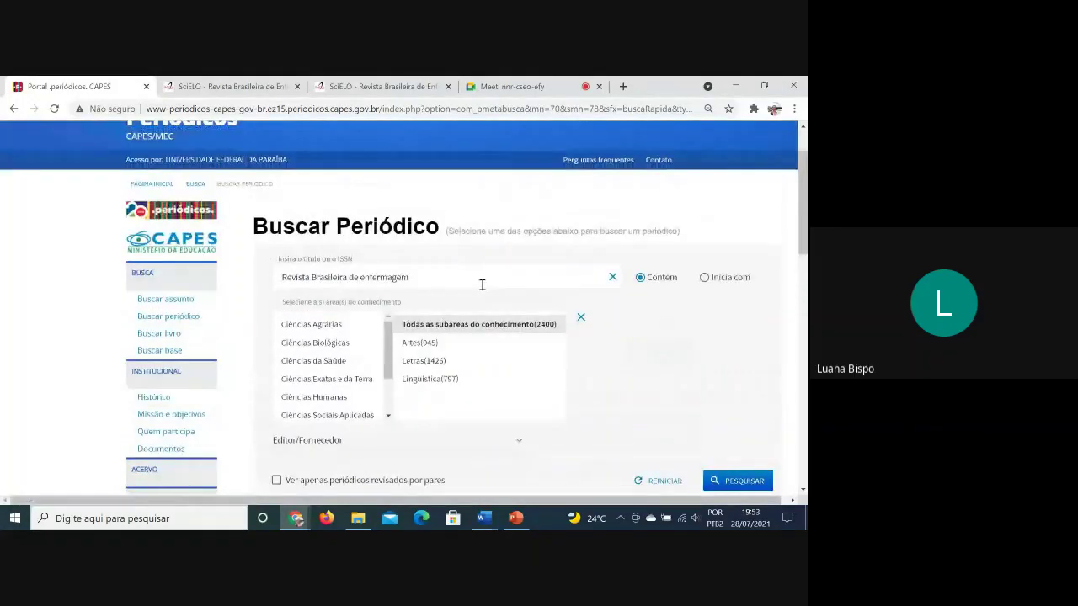
left_click_drag(480, 284, 1, 249)
key("BackSpace")
scroll(488, 284, "down", 2)
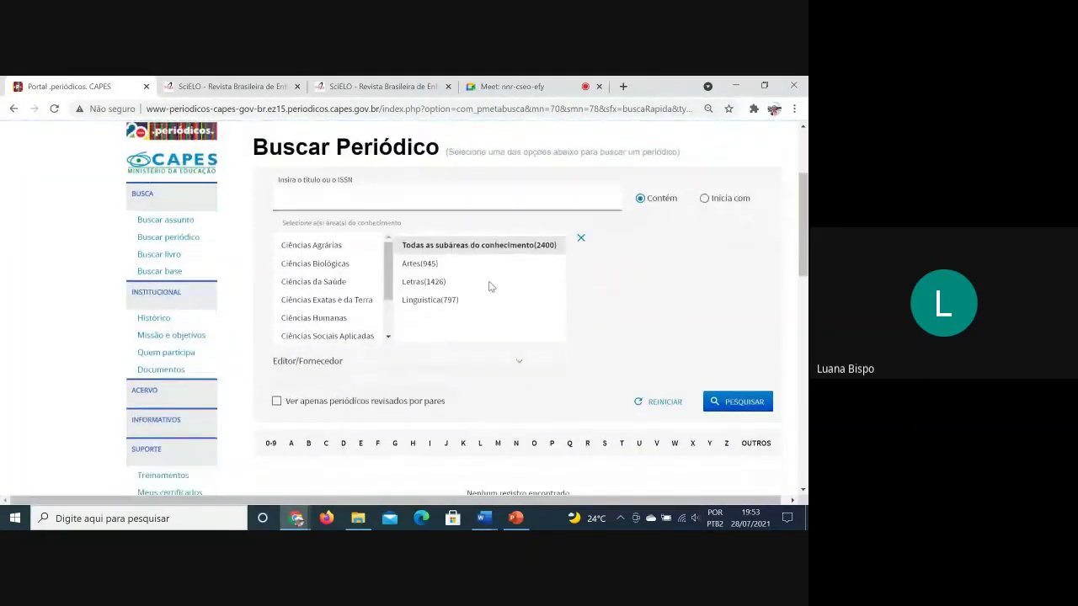
left_click(766, 356)
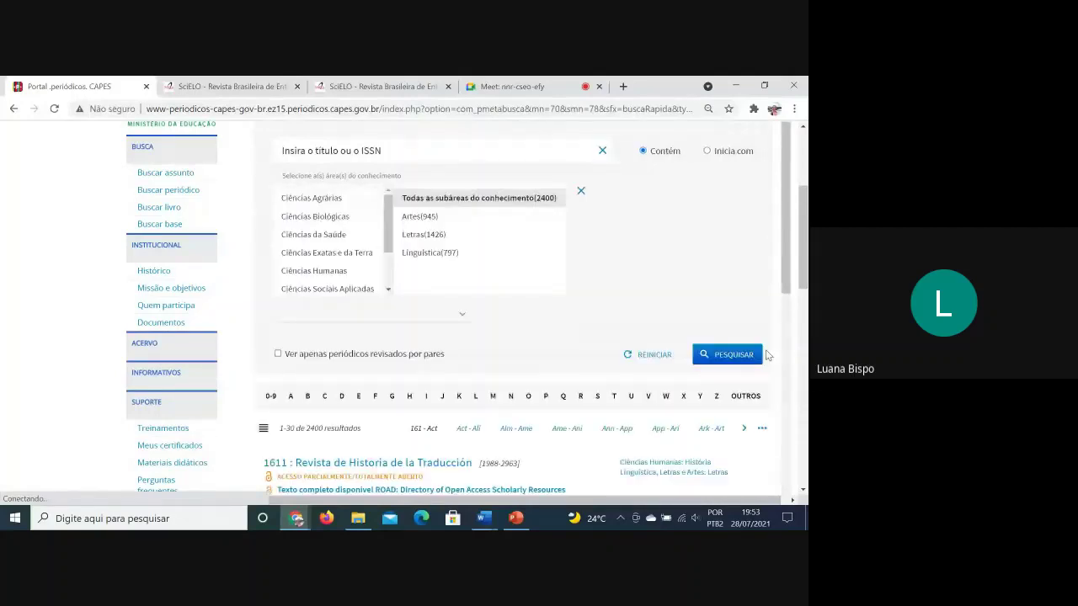
scroll(628, 303, "down", 1)
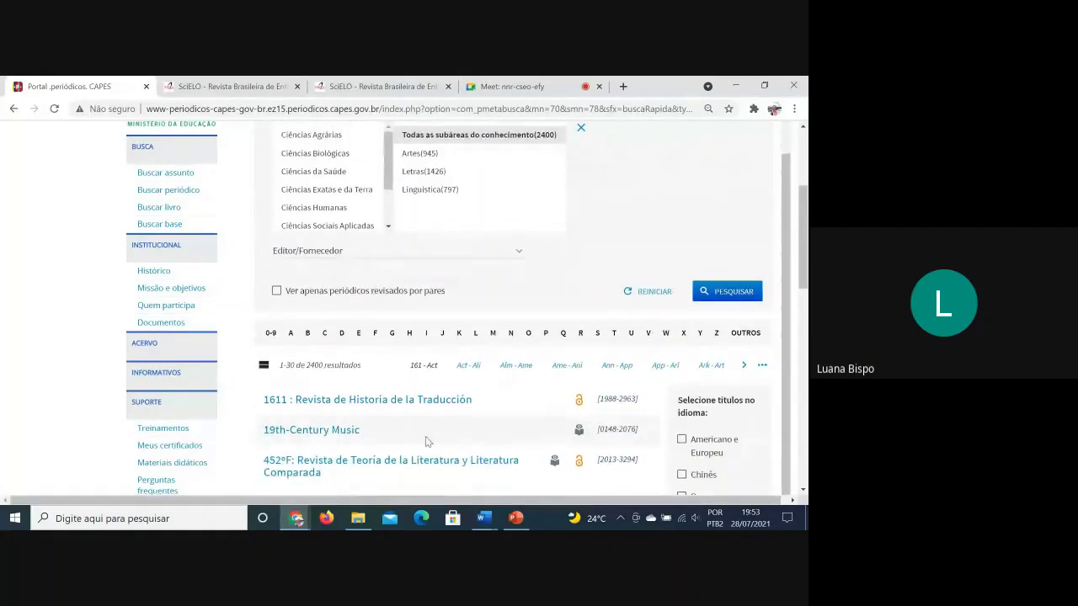
scroll(643, 441, "up", 1)
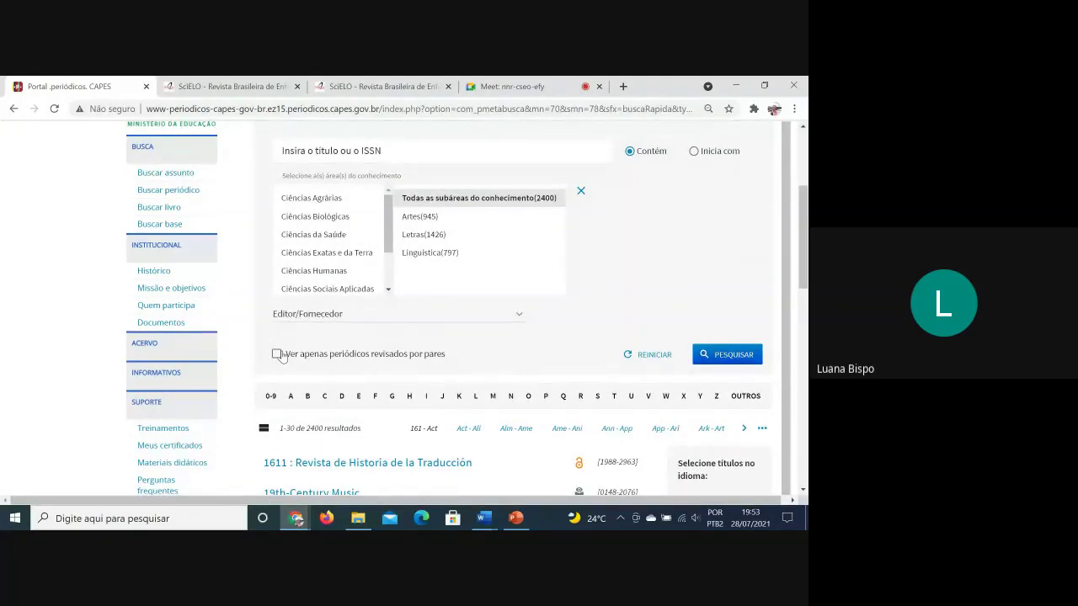
left_click(277, 354)
Rerun the peer-reviewed search and add Periódicos Nacionais as a publisher filter
left_click(734, 356)
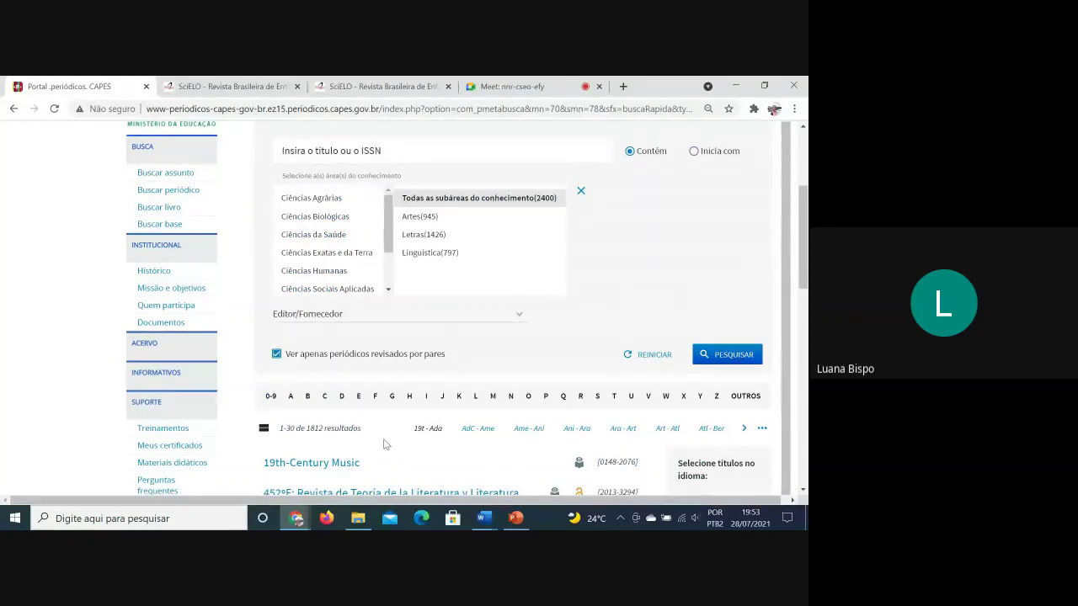
scroll(529, 357, "up", 1)
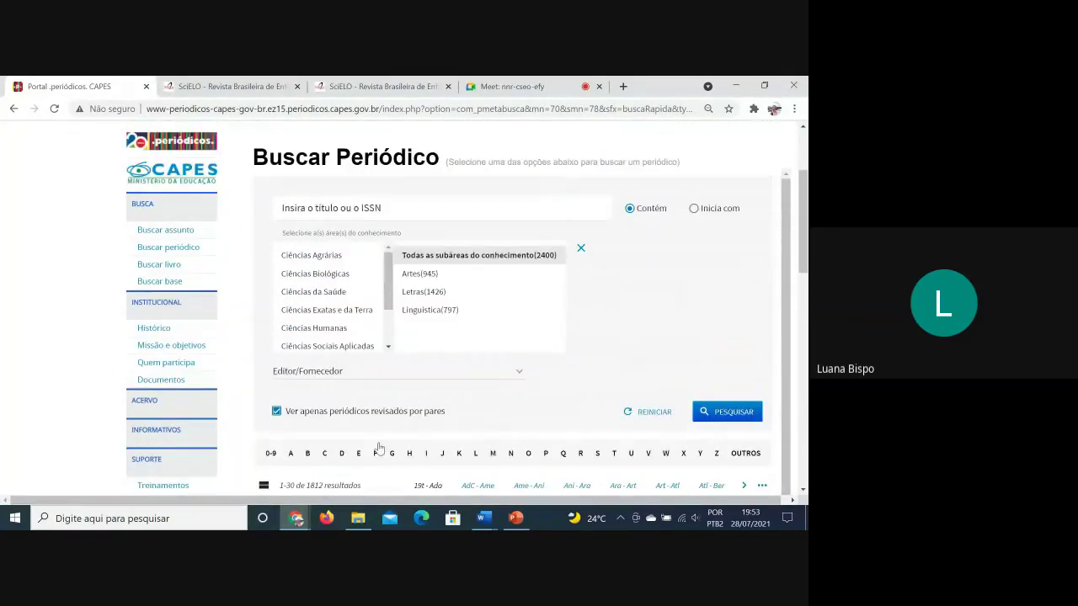
left_click(515, 386)
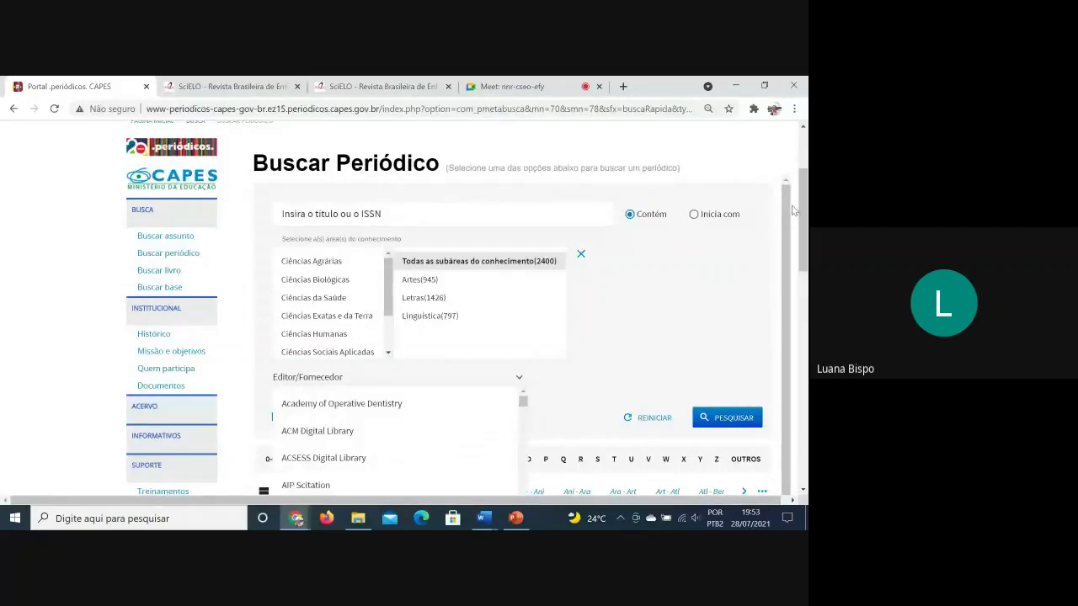
scroll(783, 285, "down", 3)
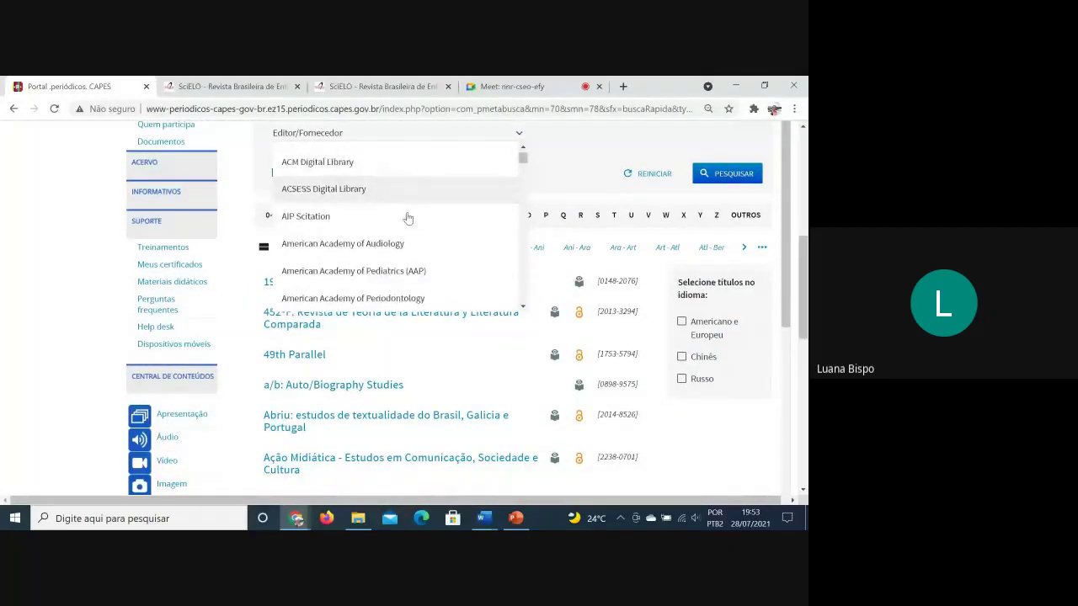
scroll(407, 218, "down", 8)
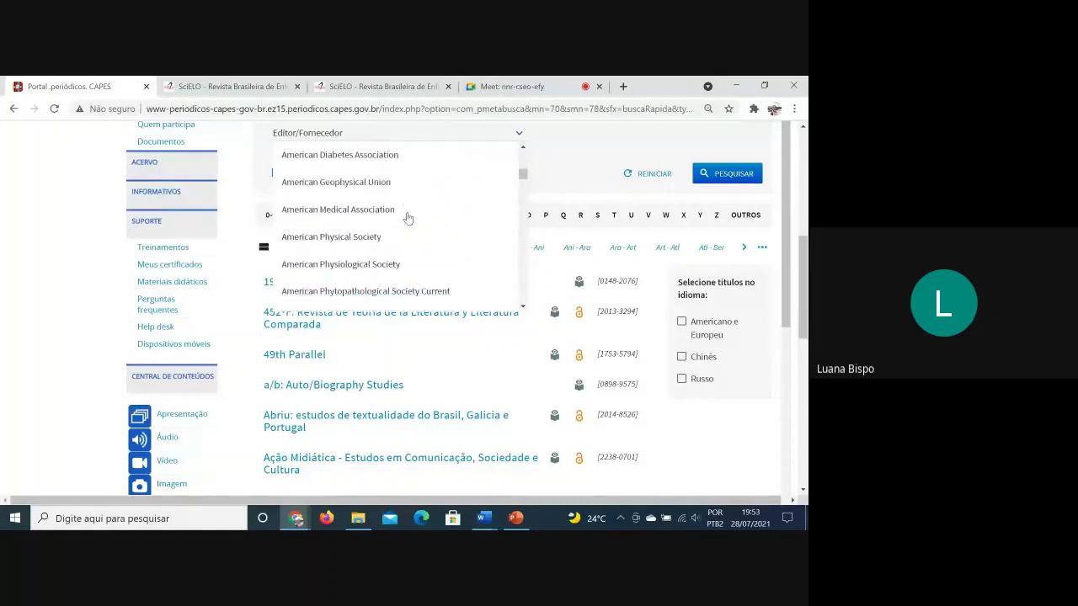
scroll(408, 218, "down", 6)
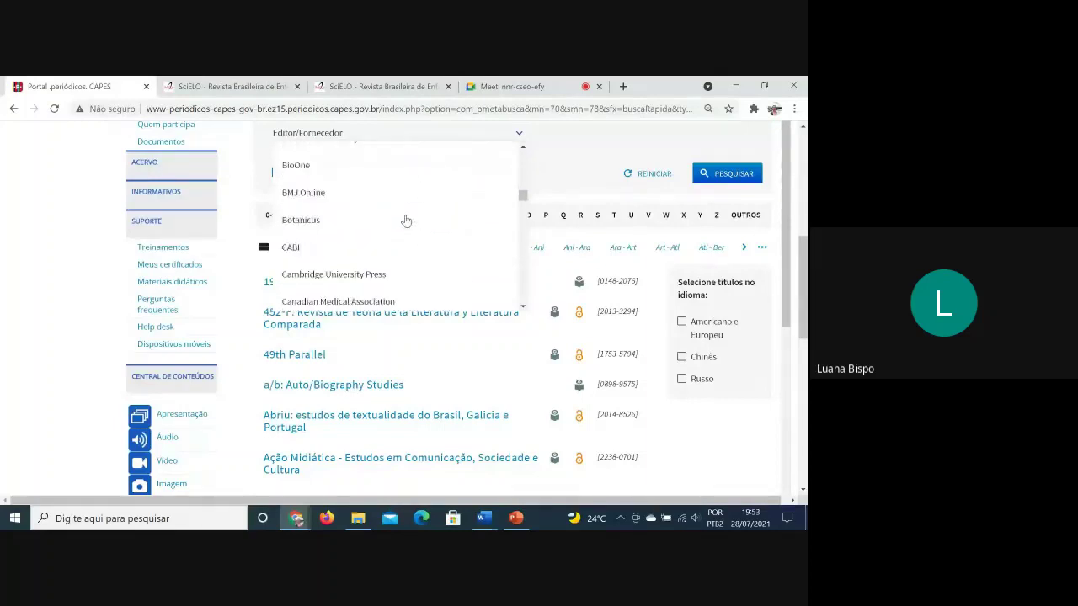
scroll(406, 220, "down", 8)
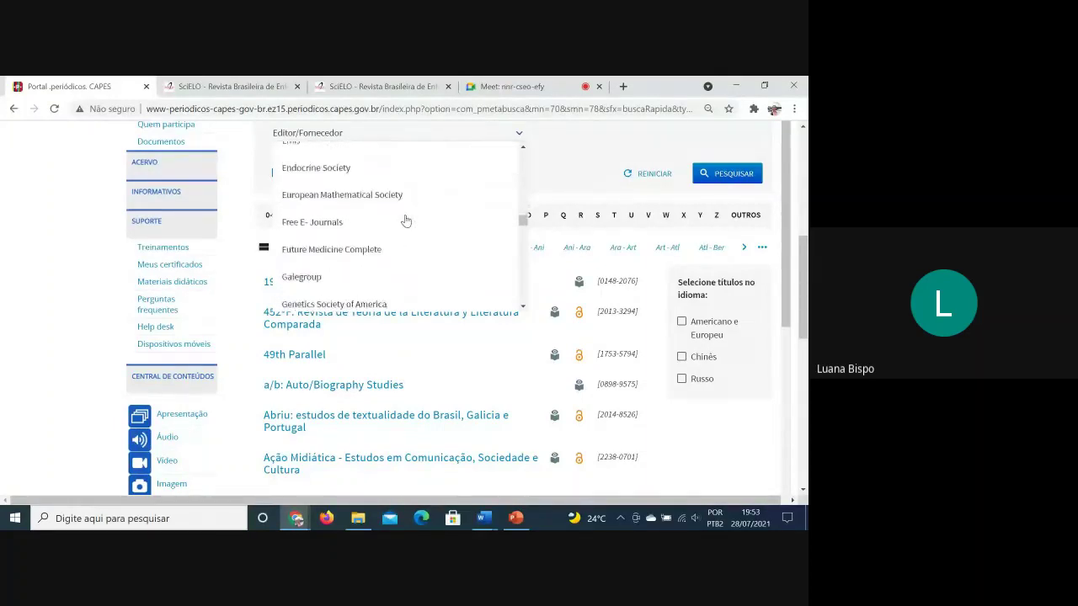
scroll(406, 221, "down", 8)
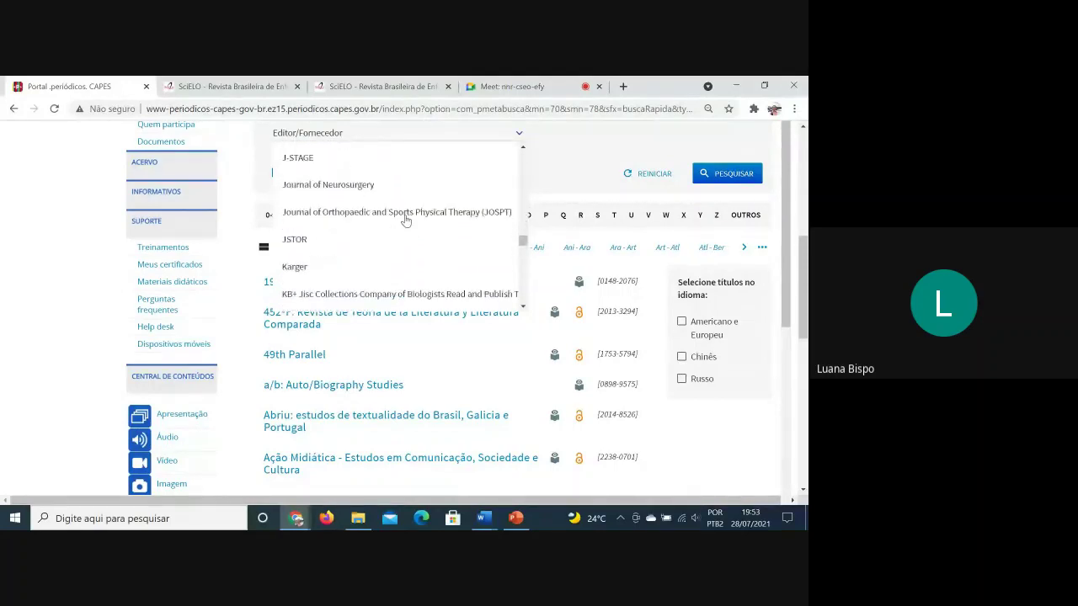
scroll(405, 221, "down", 8)
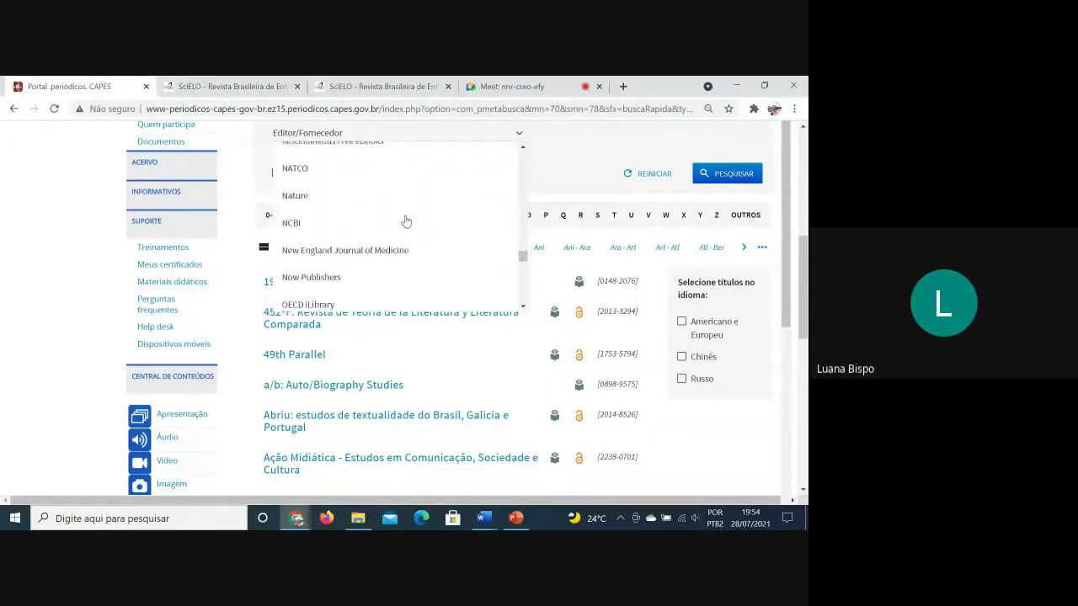
scroll(406, 221, "down", 6)
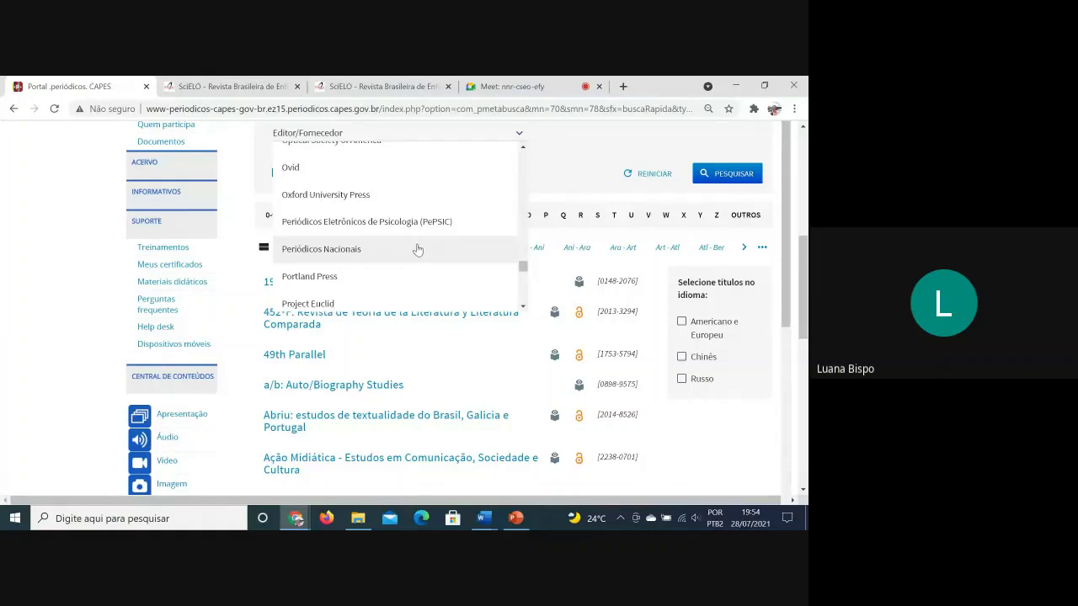
left_click(417, 250)
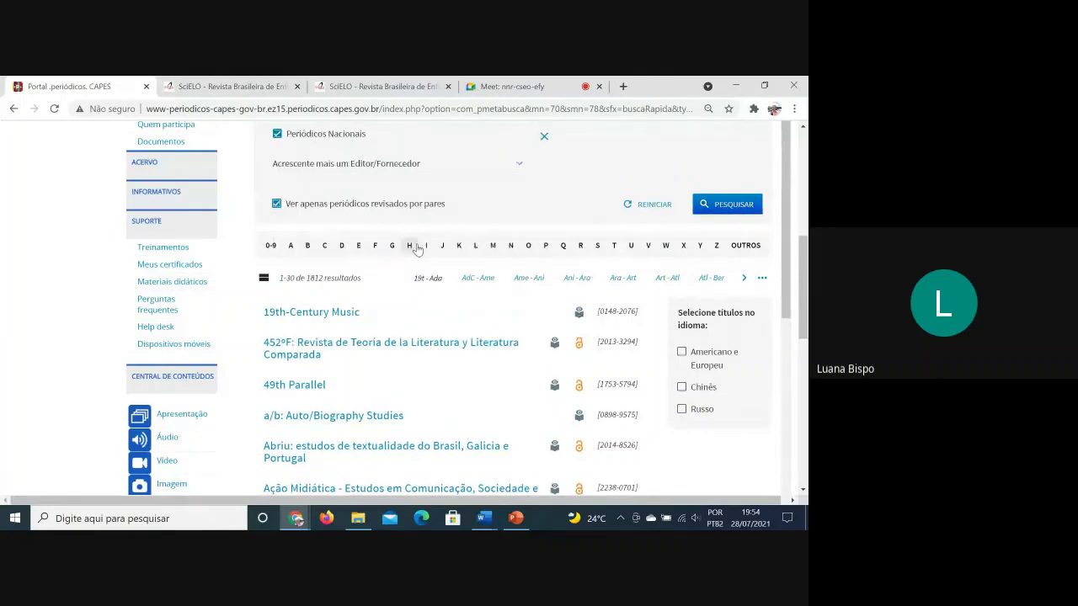
Run the filtered search and review the 127 national peer-reviewed journals
left_click(724, 204)
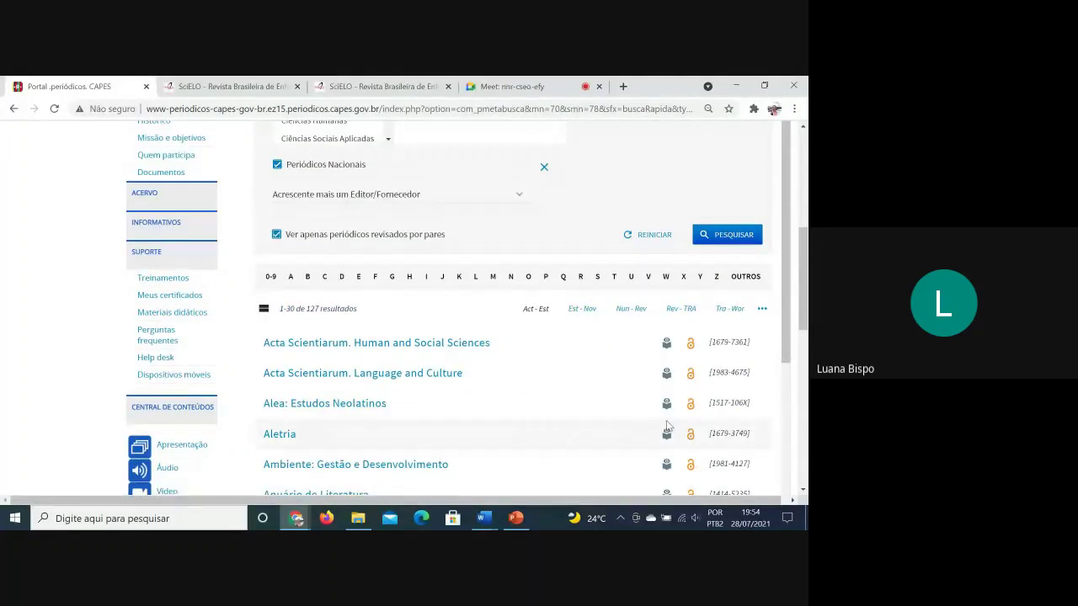
scroll(667, 426, "up", 2)
scroll(662, 429, "down", 2)
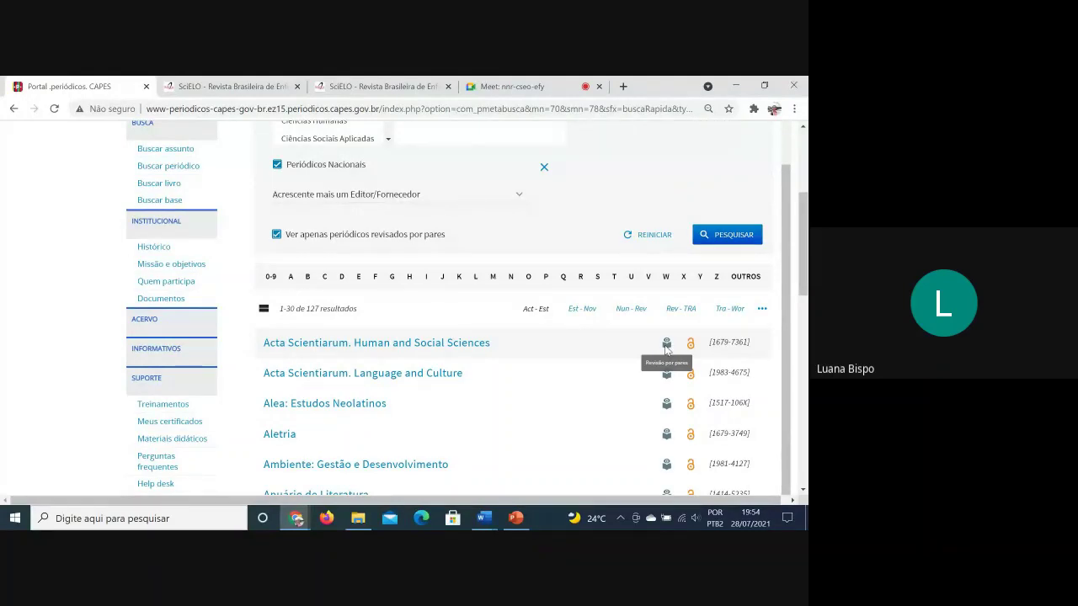
scroll(666, 349, "up", 2)
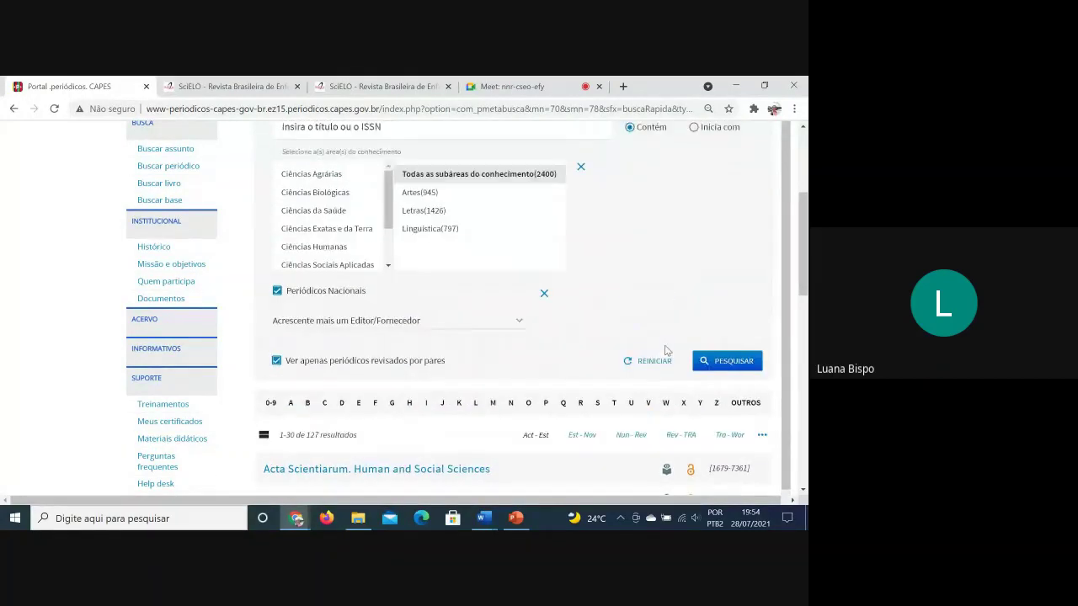
scroll(666, 349, "up", 2)
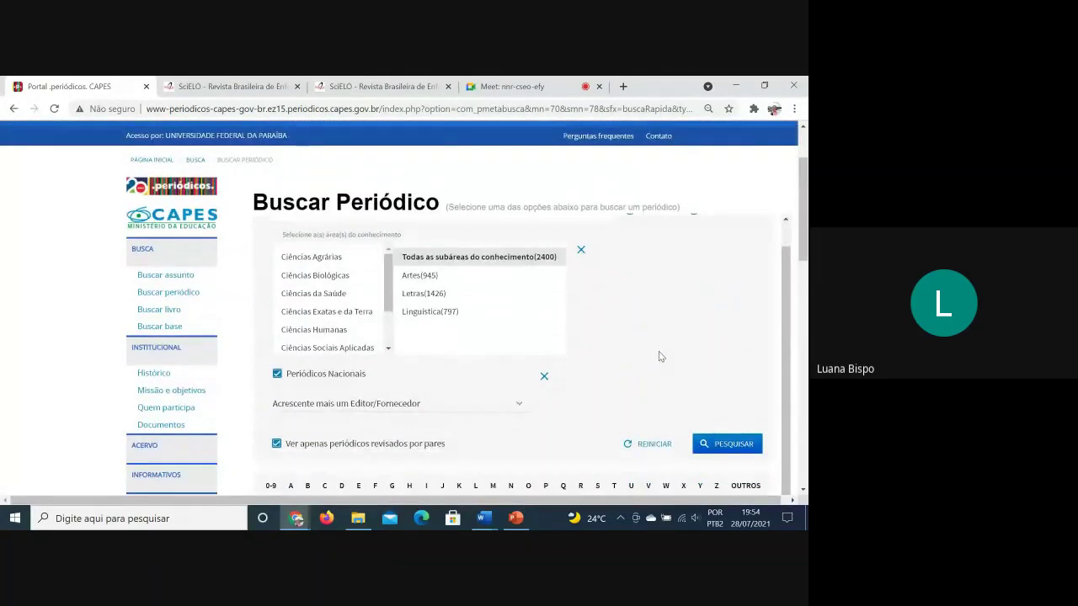
scroll(659, 352, "down", 1)
left_click(512, 385)
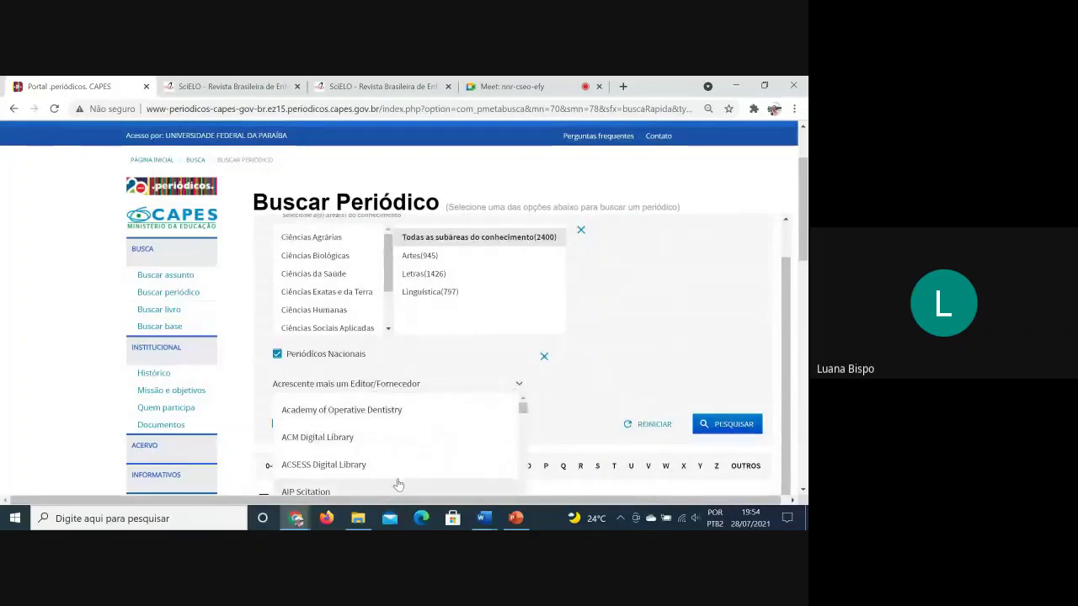
left_click(519, 385)
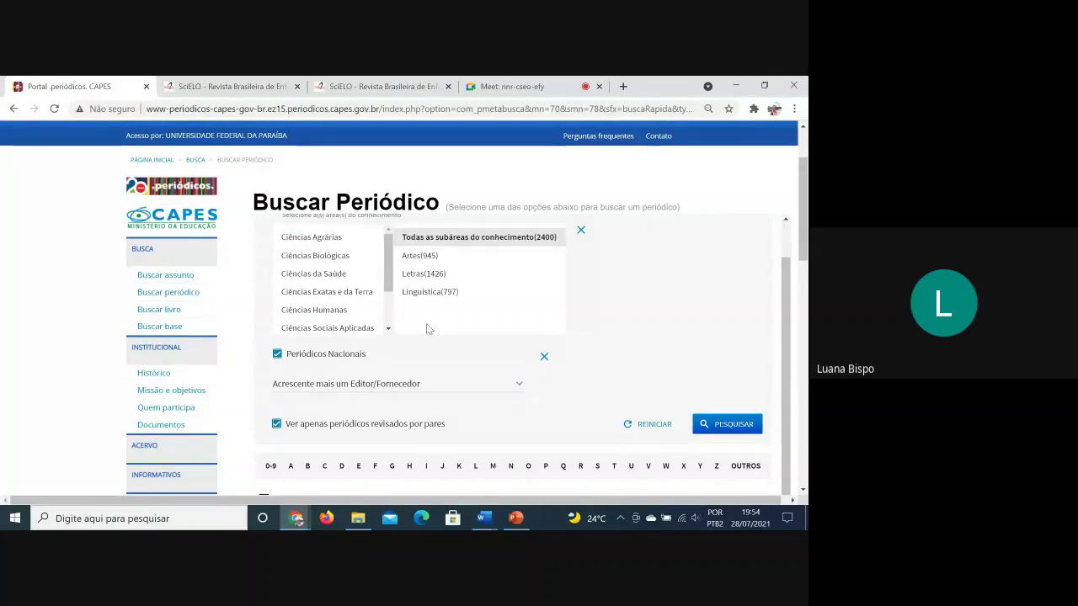
Close both SciELO journal tabs and return to the Google Meet call
left_click(286, 87)
left_click(297, 87)
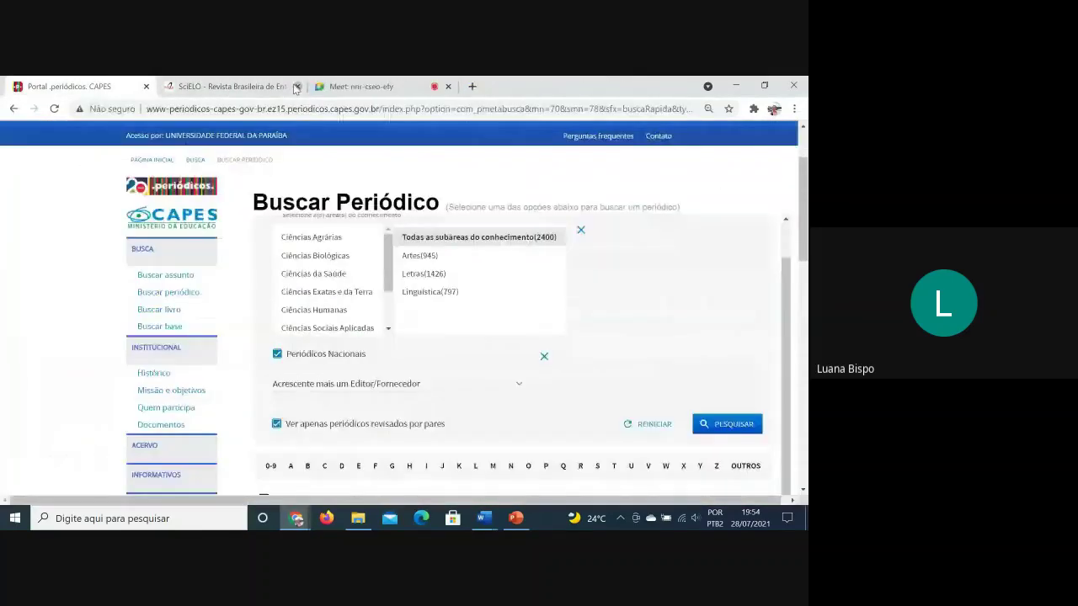
left_click(293, 86)
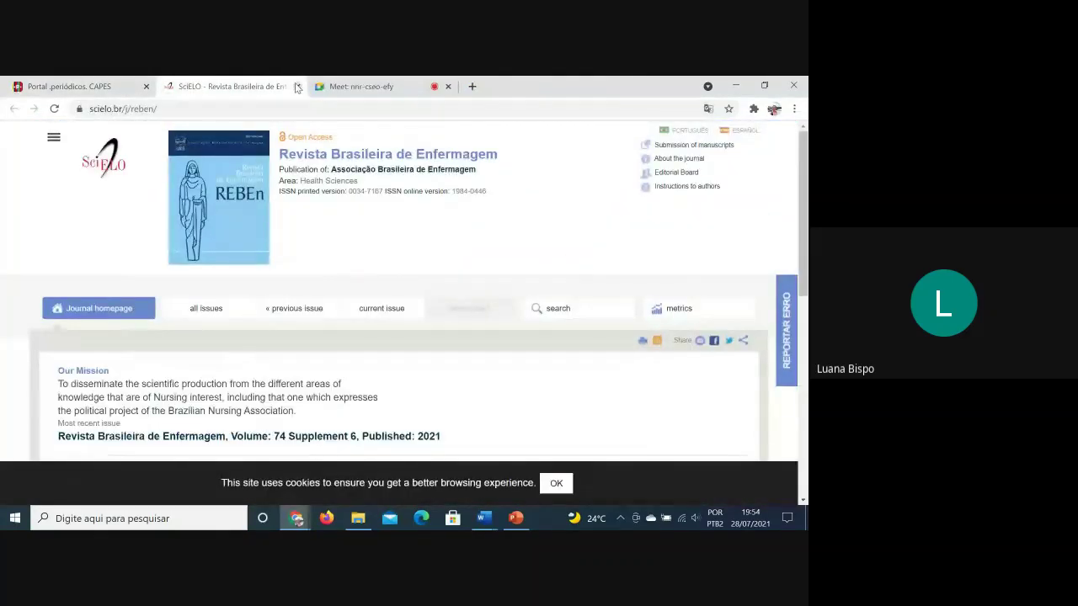
left_click(296, 87)
left_click(242, 84)
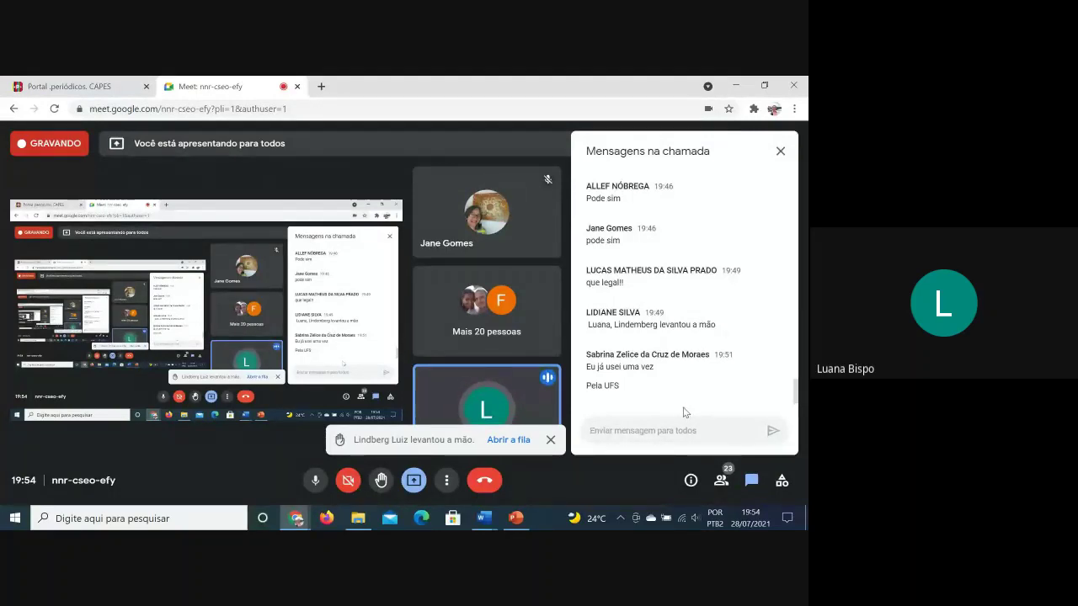
Raise the speaker volume from 68 to 82, then return to the CAPES tab
scroll(680, 326, "up", 2)
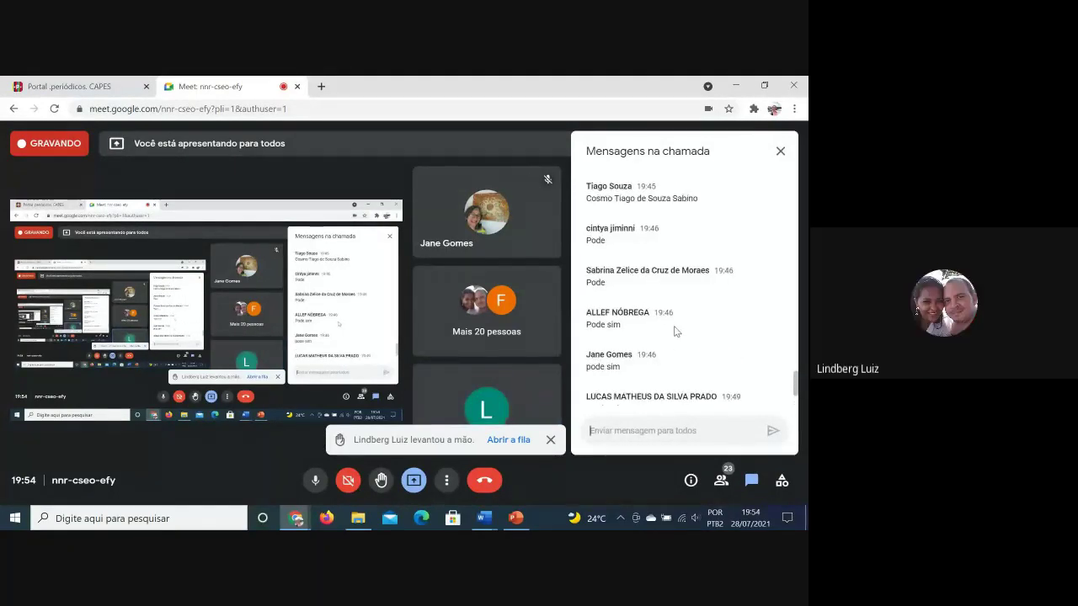
left_click(695, 518)
scroll(689, 496, "up", 20)
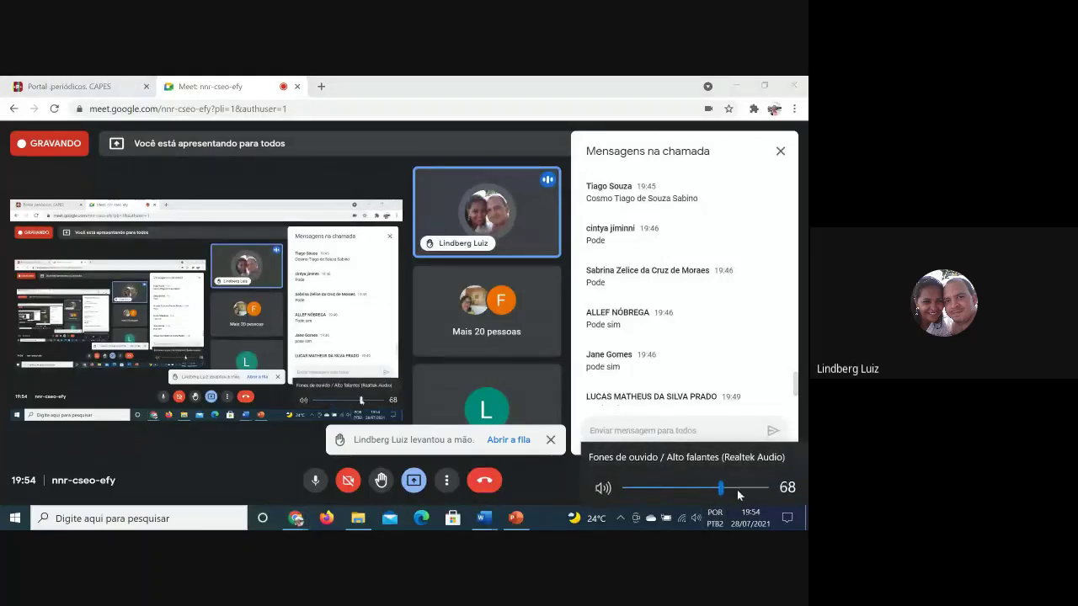
scroll(698, 503, "up", 7)
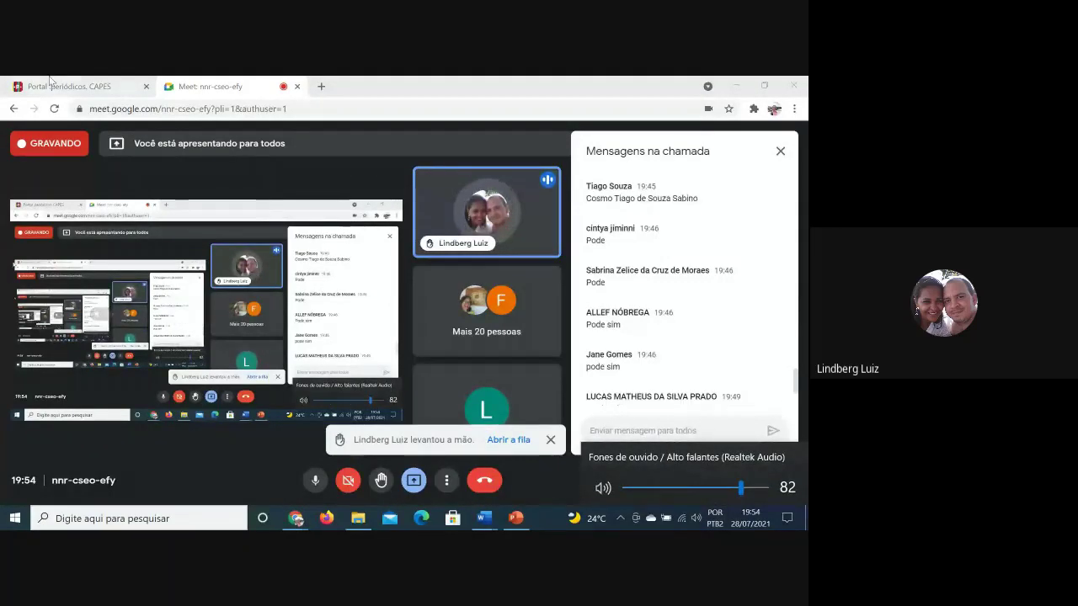
left_click(46, 91)
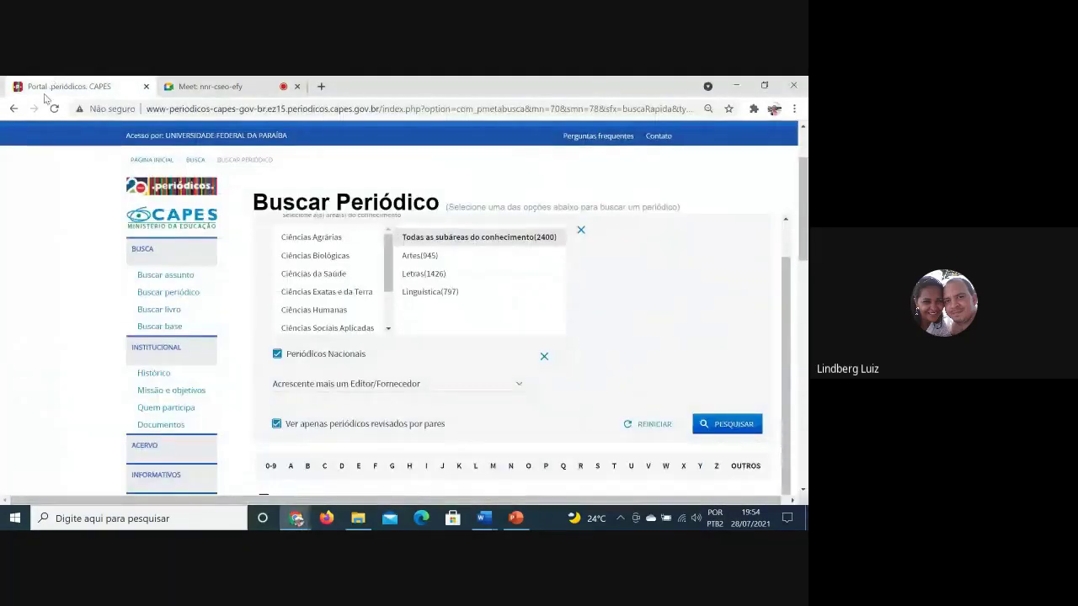
Switch to the CAPES book search and browse its list of book publishers
left_click(155, 310)
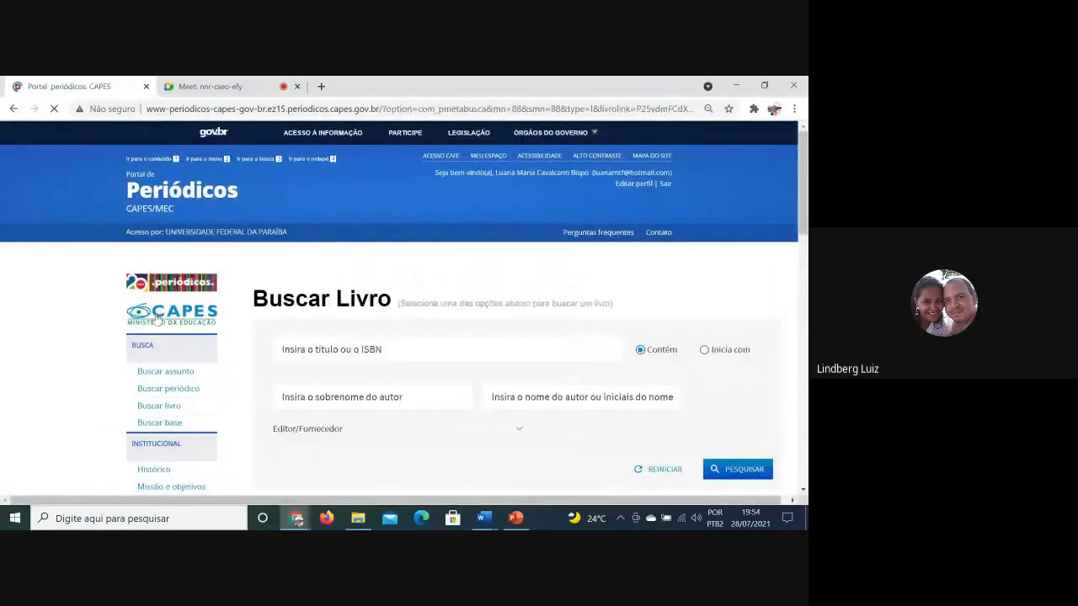
left_click(320, 355)
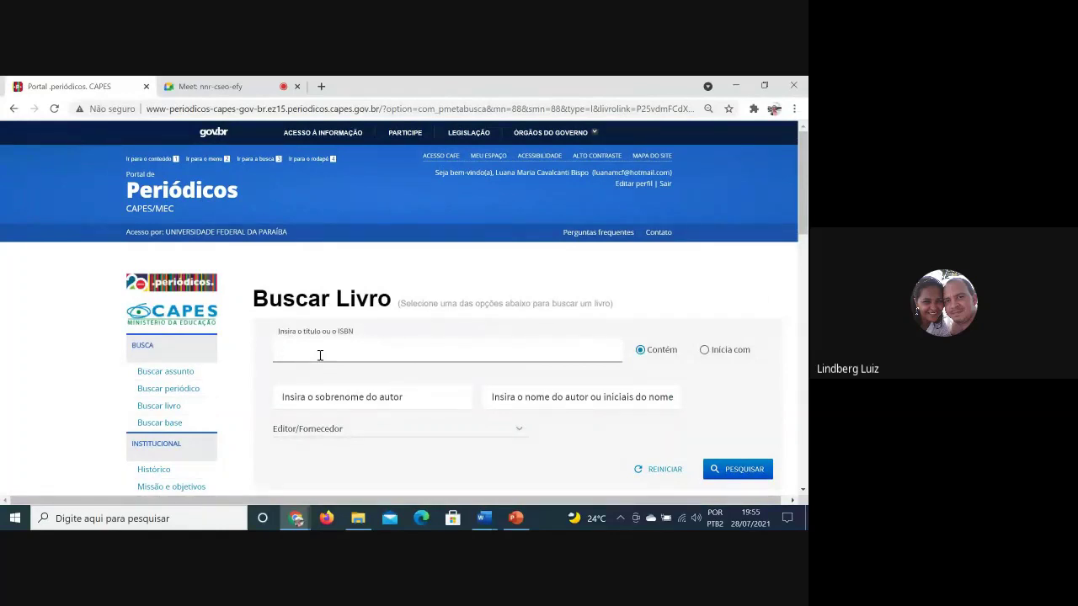
scroll(320, 355, "down", 1)
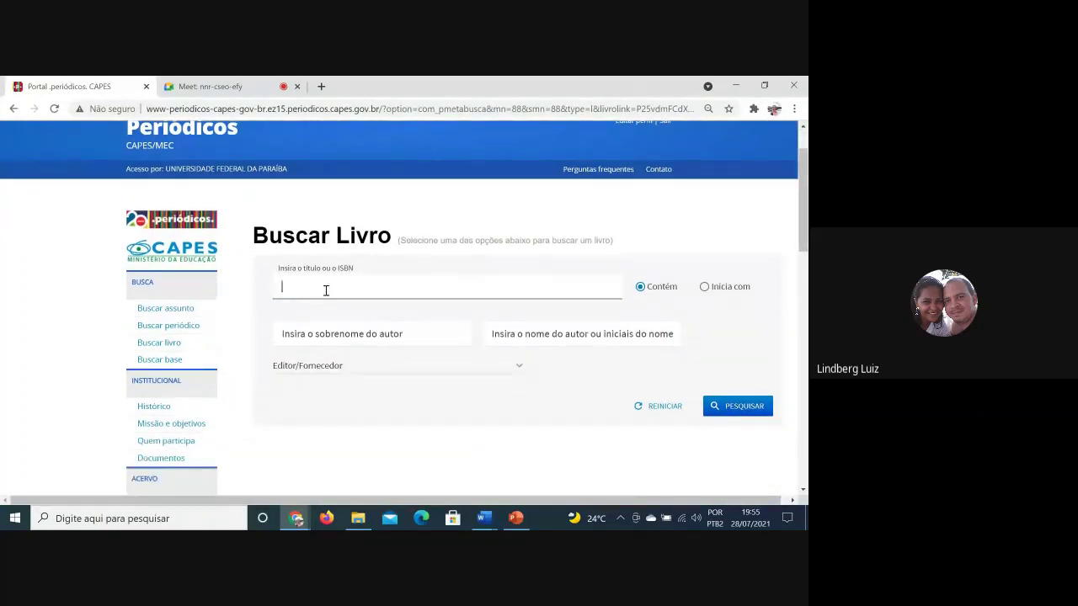
left_click(446, 365)
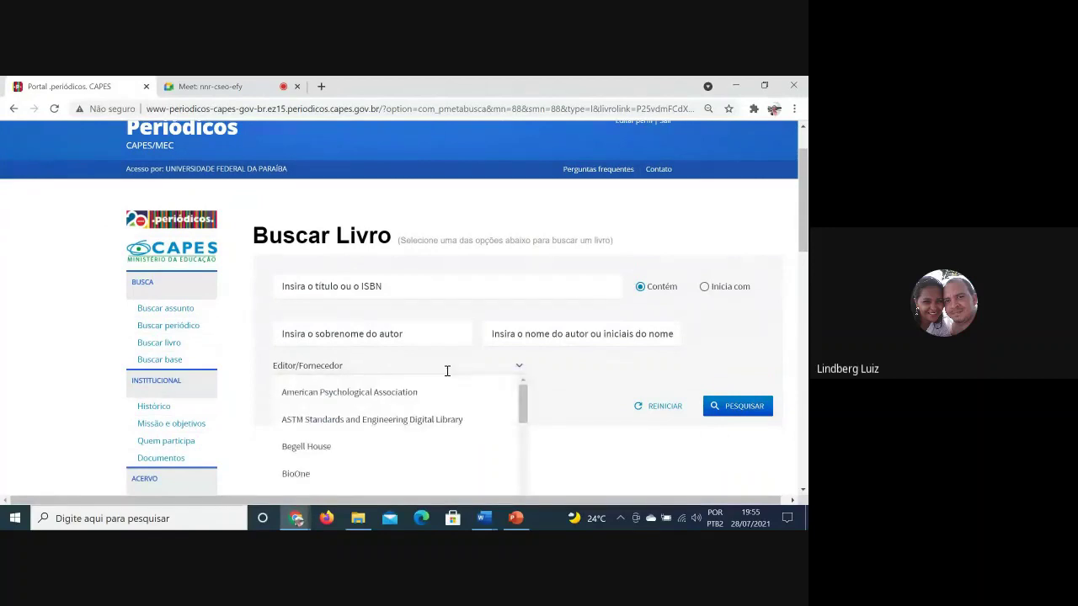
scroll(476, 412, "down", 5)
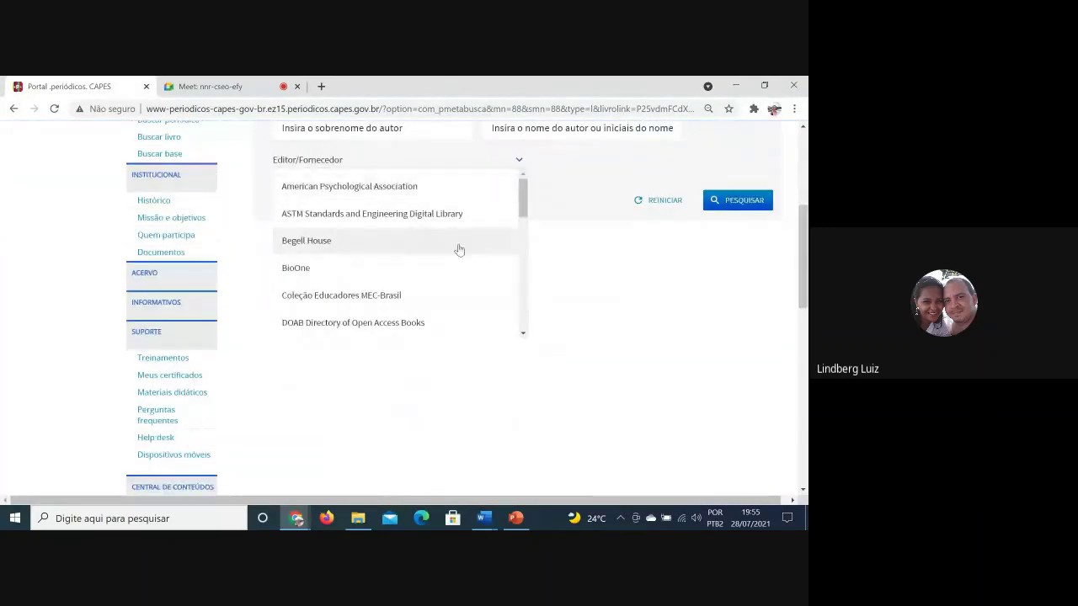
scroll(477, 261, "down", 3)
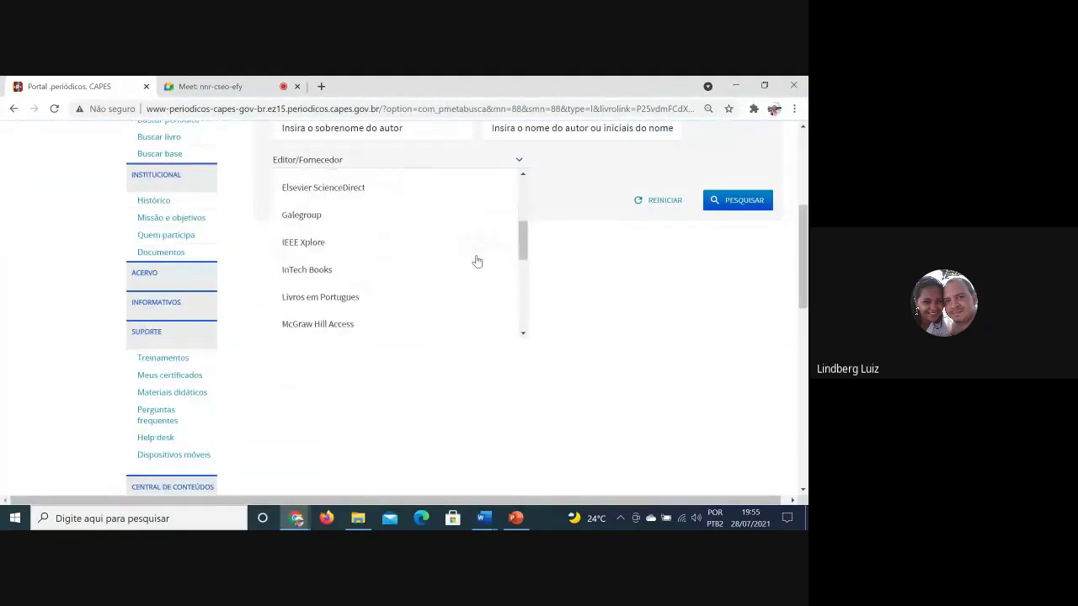
scroll(476, 261, "down", 6)
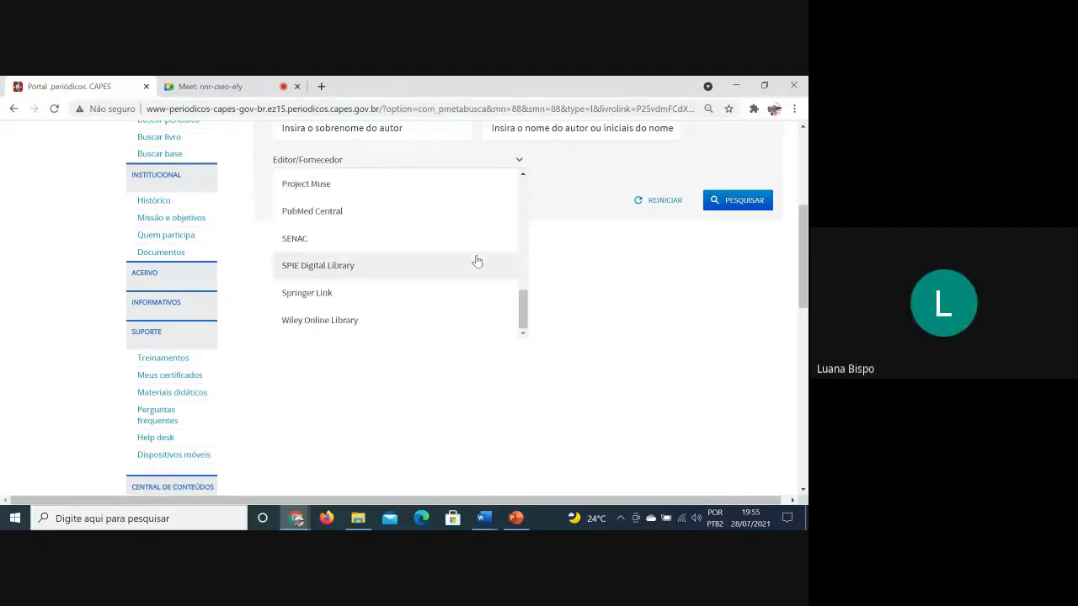
scroll(480, 402, "up", 3)
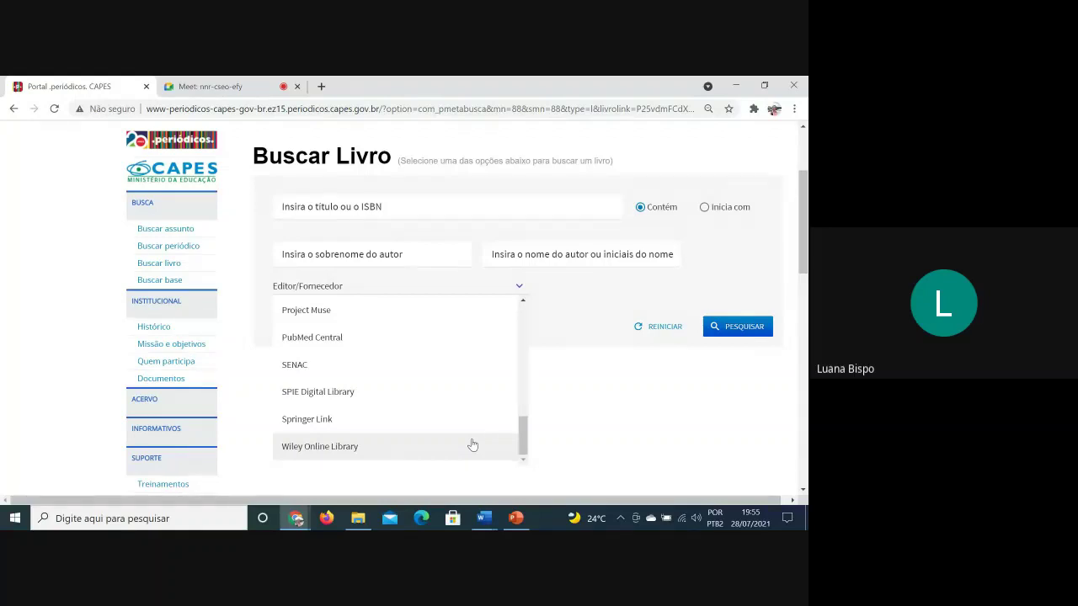
scroll(473, 444, "up", 1)
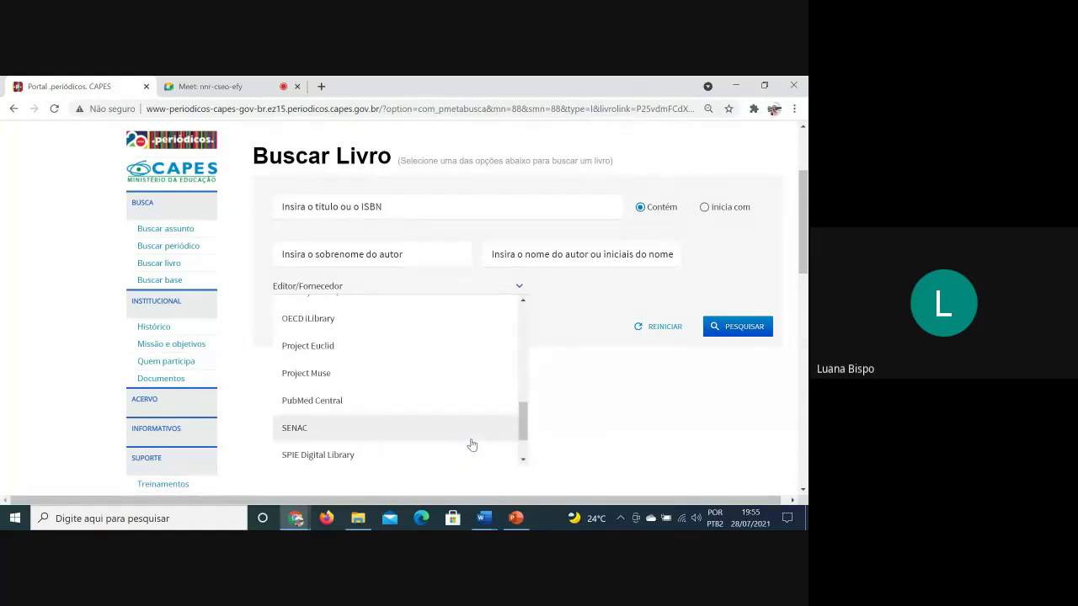
Filter books by publisher Livros em Portugues and search, listing 411 results
left_click(443, 287)
scroll(436, 359, "up", 2)
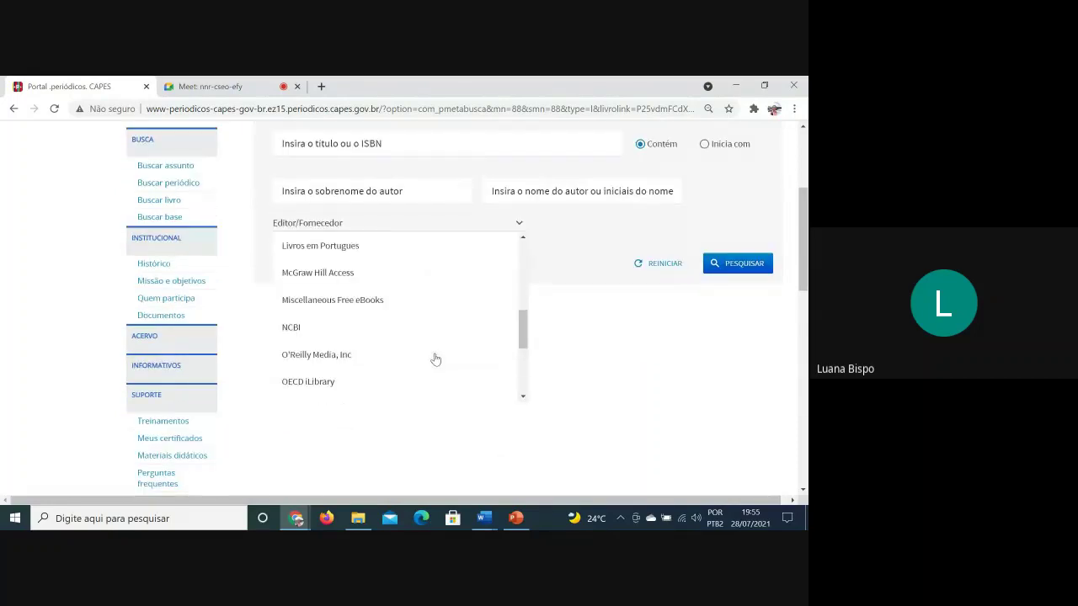
scroll(435, 360, "up", 4)
scroll(413, 342, "down", 3)
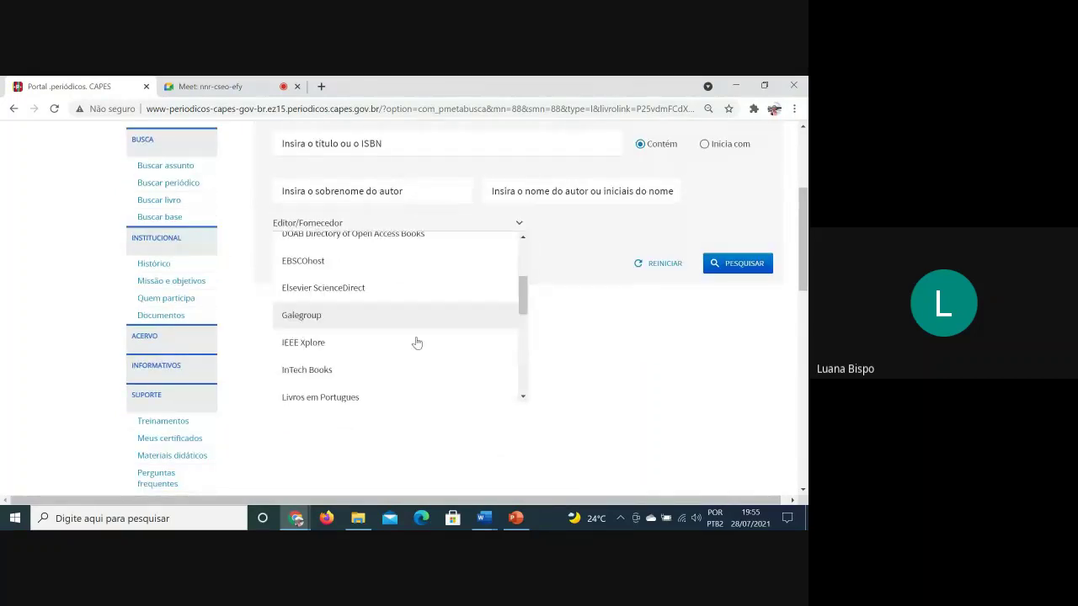
left_click(392, 384)
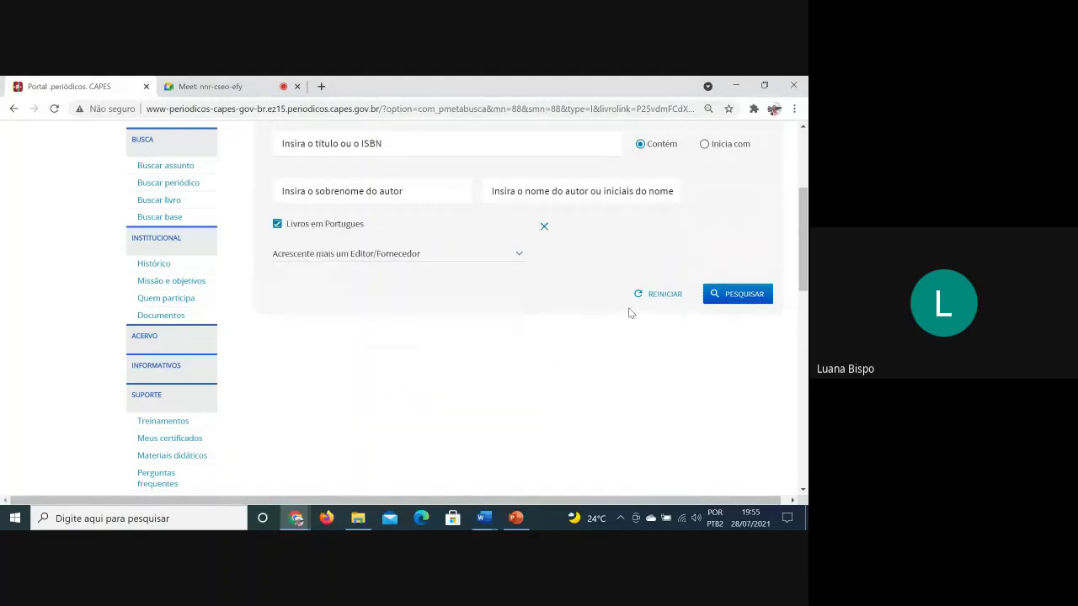
left_click(722, 294)
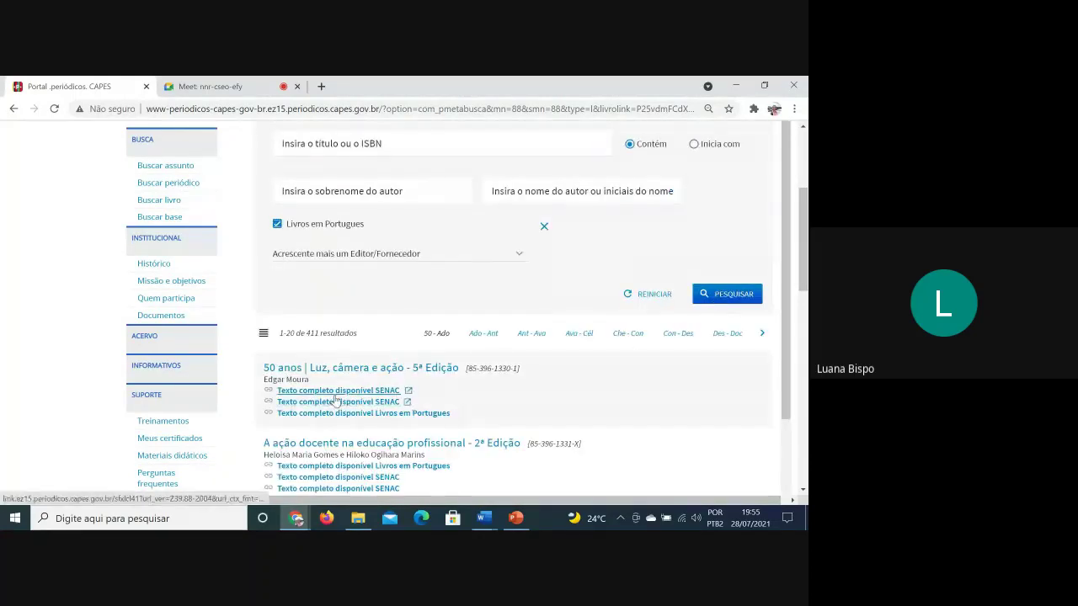
Try the first book's SENAC and Livros em Portugues full texts, abandoning the Senac login
left_click(336, 402)
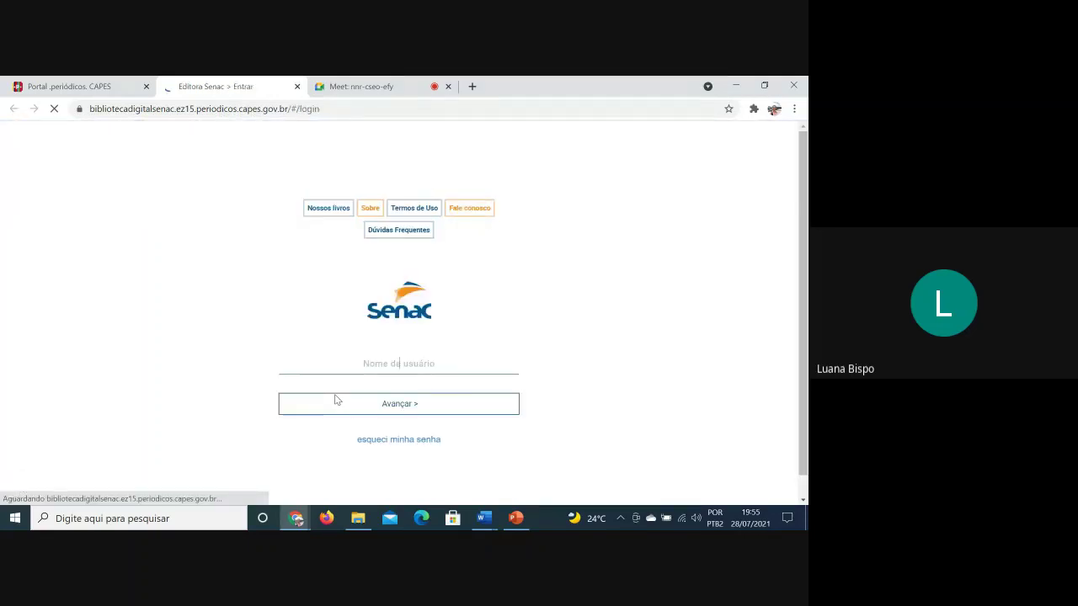
left_click(51, 86)
scroll(393, 367, "down", 1)
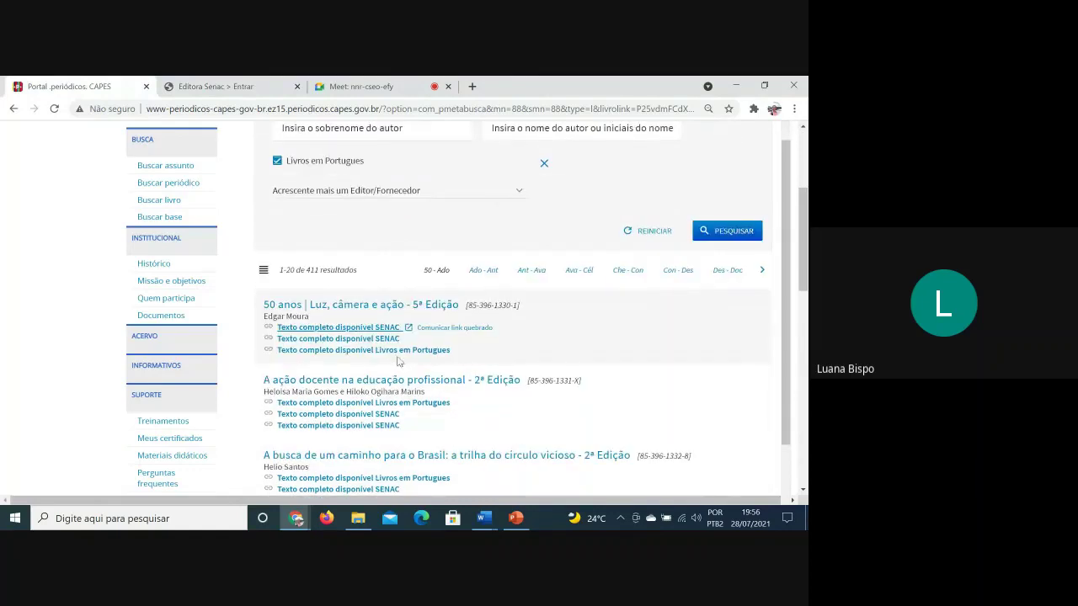
left_click(403, 350)
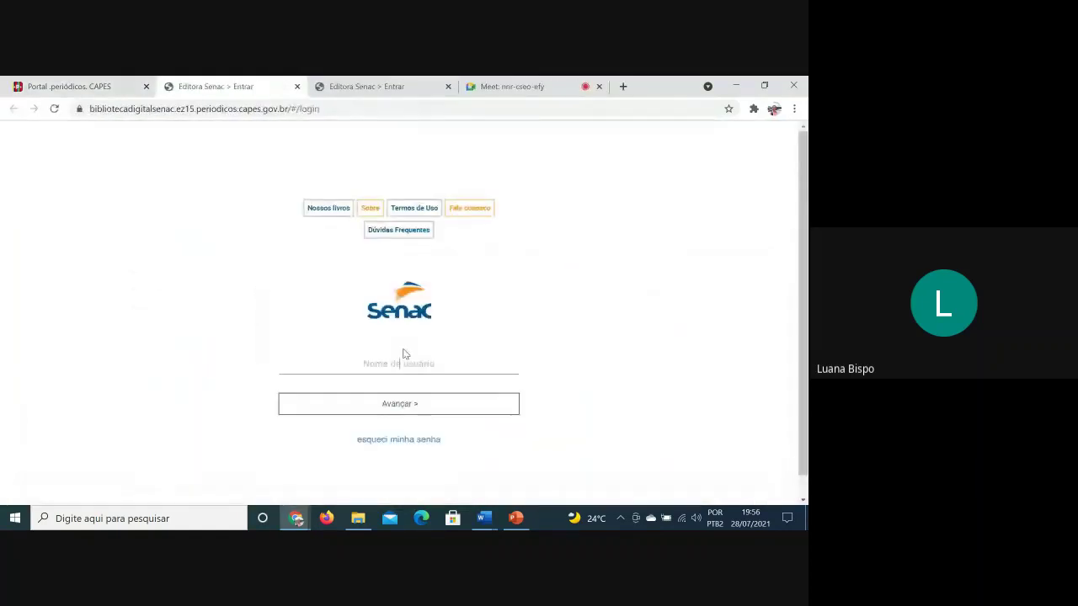
scroll(455, 402, "down", 1)
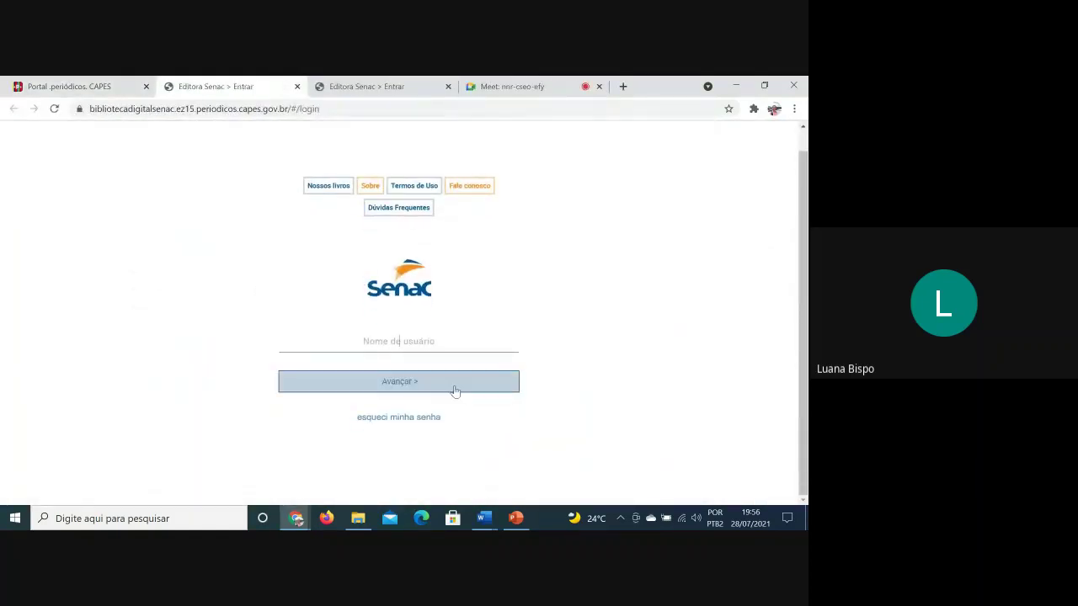
left_click(453, 389)
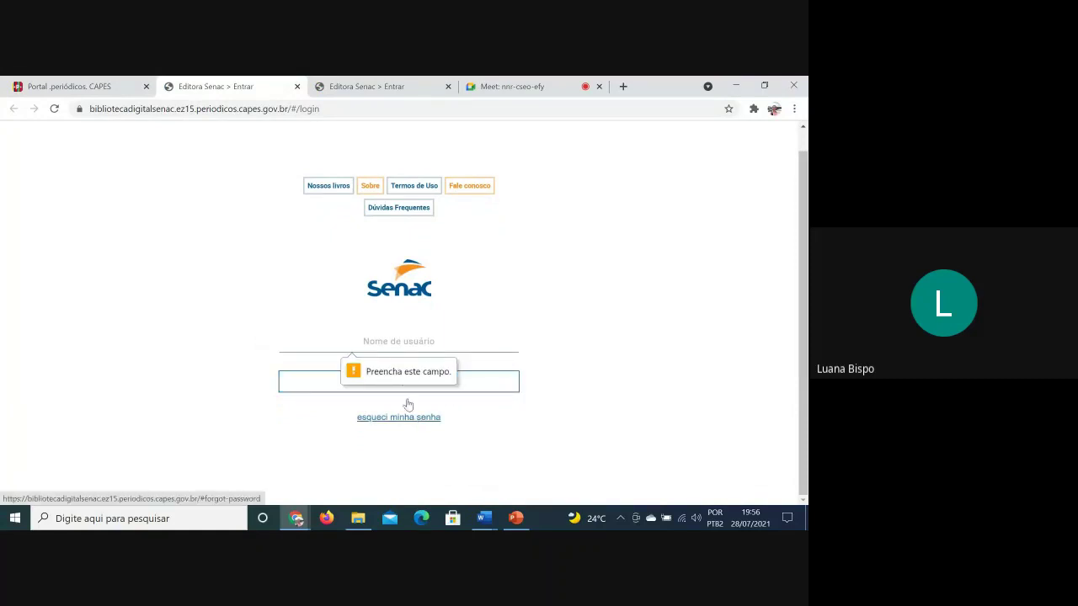
left_click(296, 86)
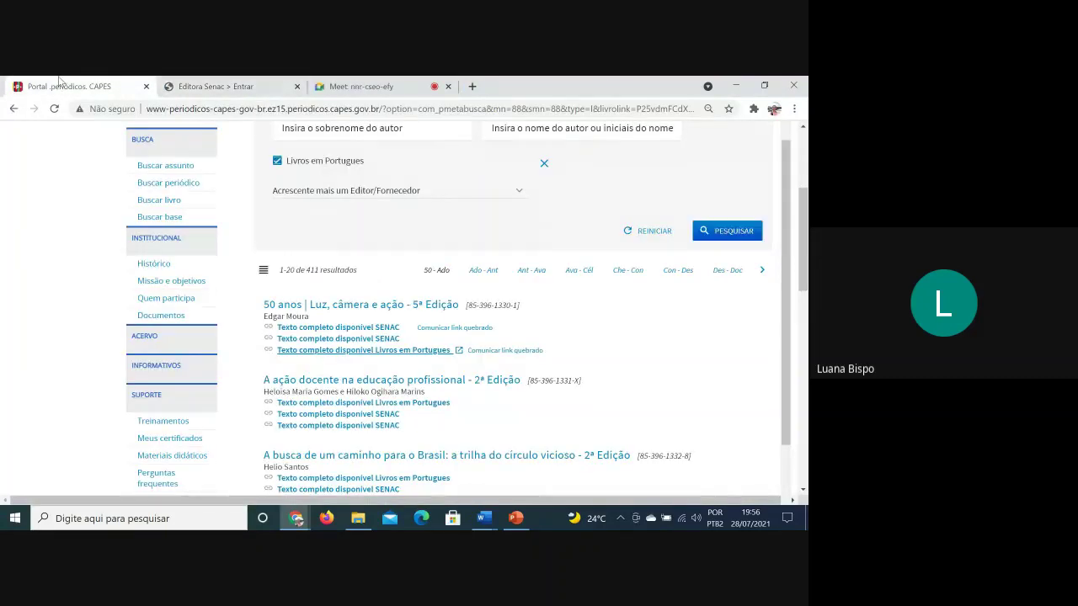
Open another book's Livros em Portugues full text, which returns 403 Forbidden on ebrary
scroll(638, 416, "down", 10)
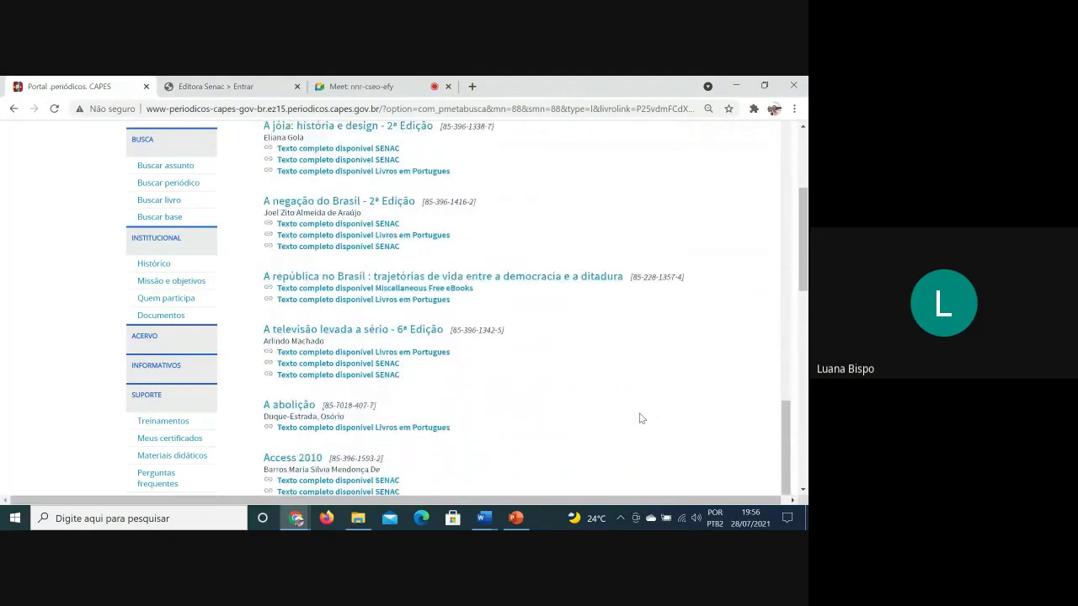
scroll(639, 418, "down", 2)
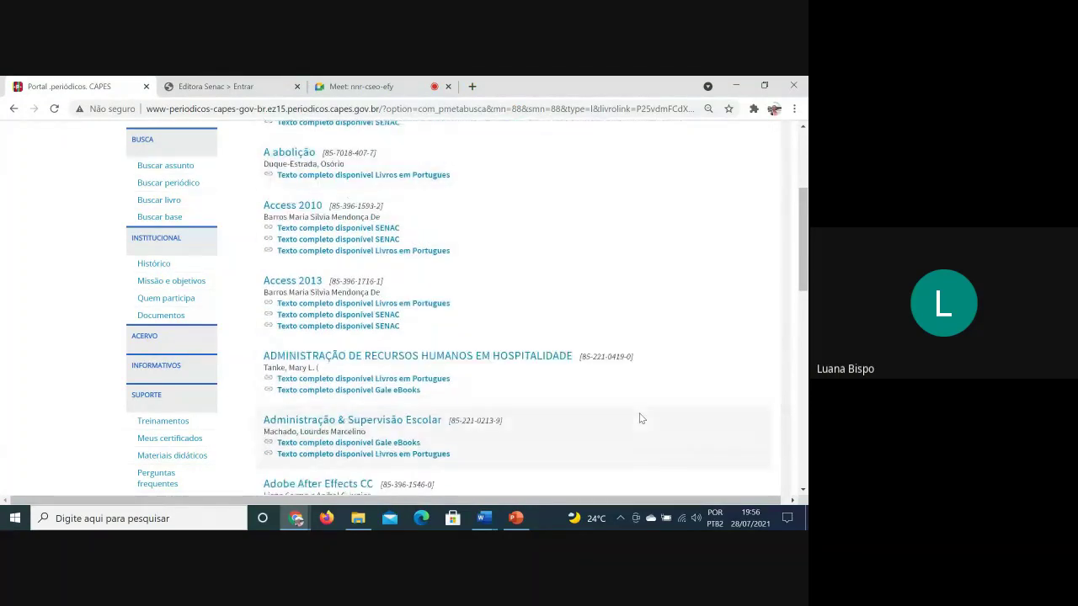
left_click(335, 381)
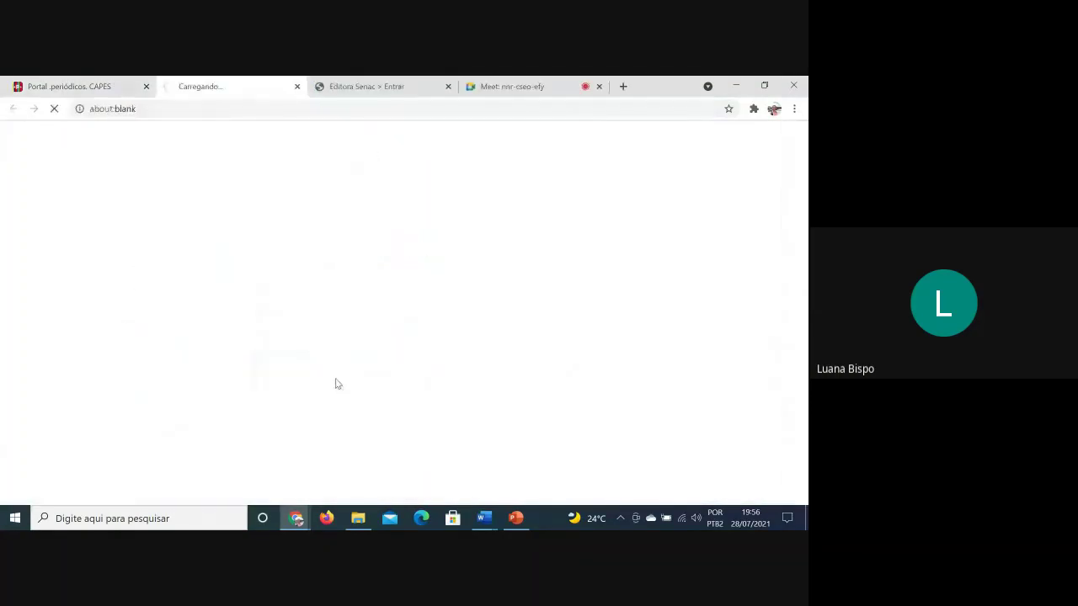
Open the Gale eBooks contents for 'Administração de recursos humanos em hospitalidade' from the CAPES results
left_click(139, 84)
left_click(384, 392)
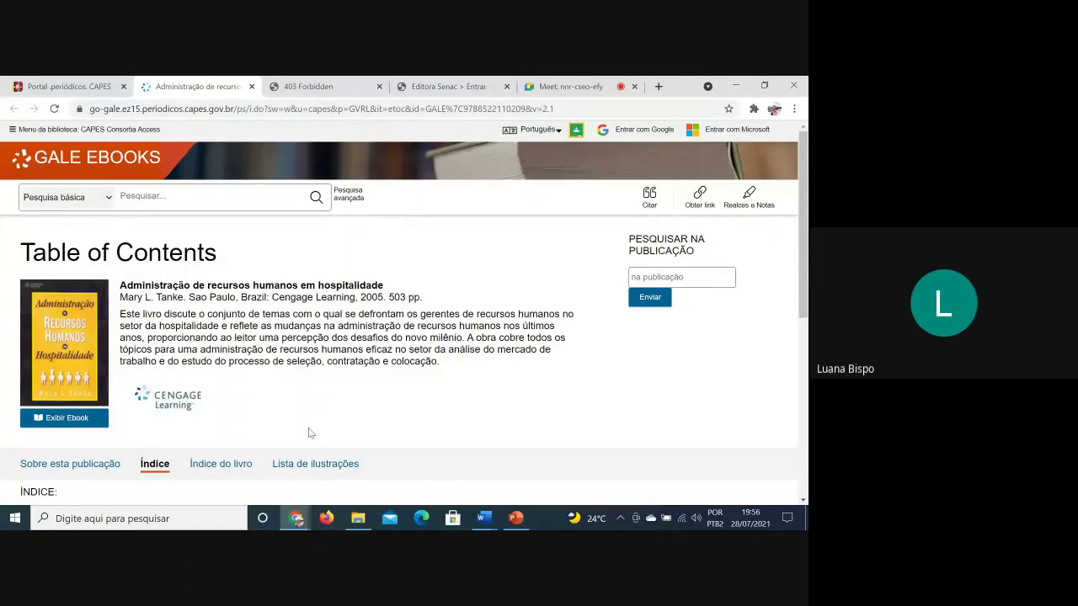
Open the hospitality HR ebook in Gale's reader at Chapter 1, page 16 of 493
scroll(309, 433, "down", 1)
left_click(69, 358)
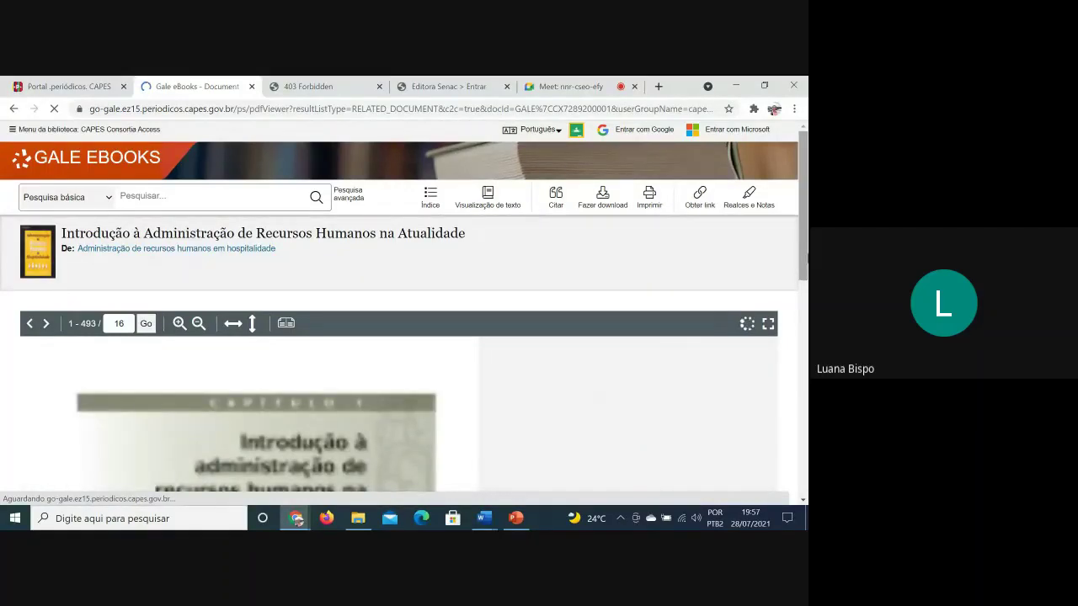
left_click_drag(806, 258, 805, 293)
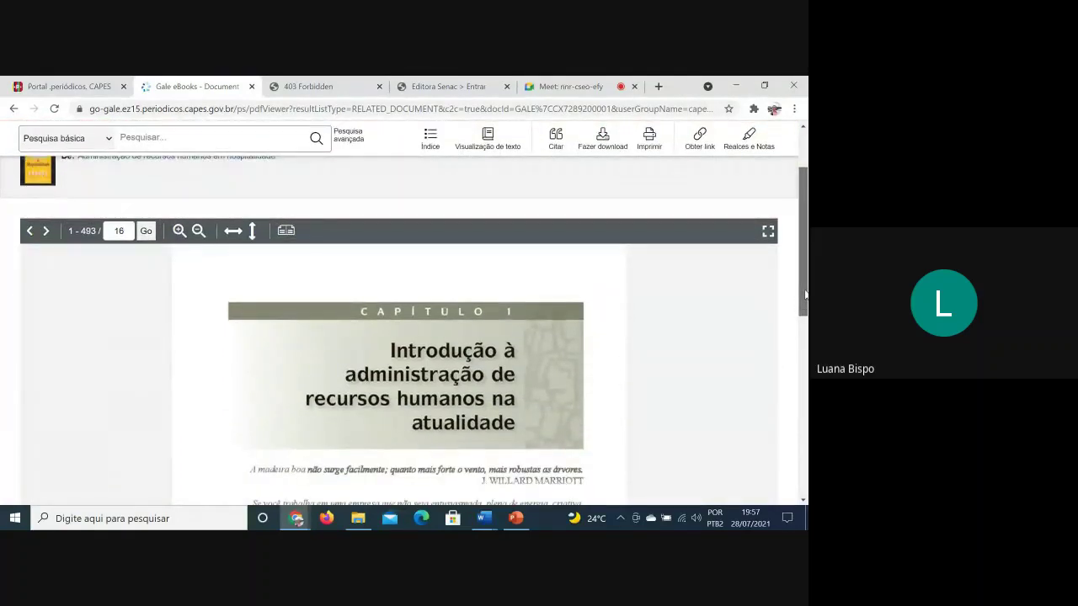
scroll(740, 324, "up", 2)
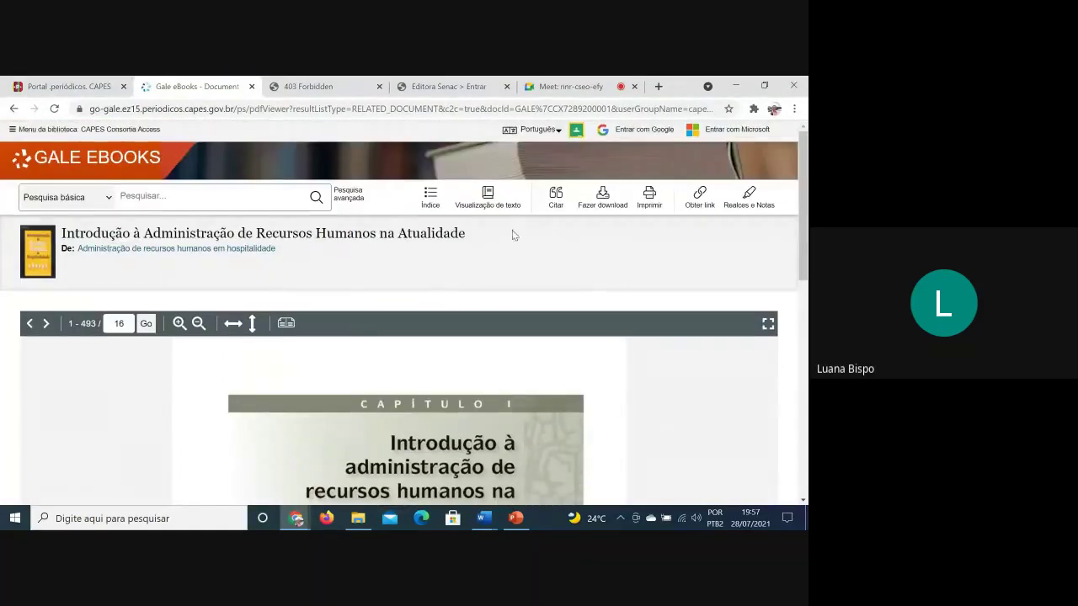
scroll(633, 335, "down", 3)
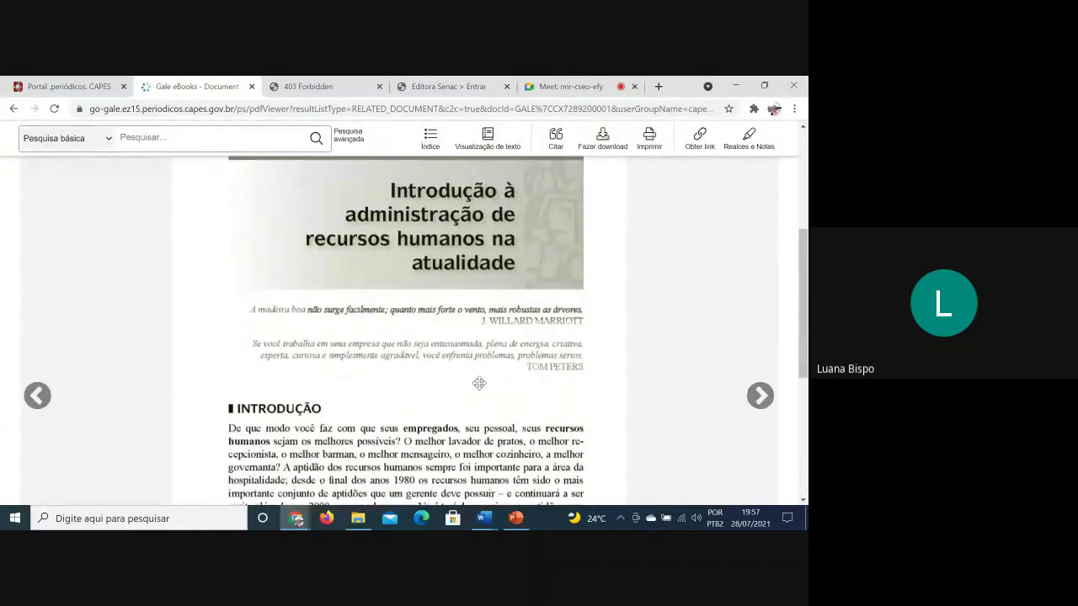
View the ebook's Realces e Notas panel, then return to the reader
left_click(749, 139)
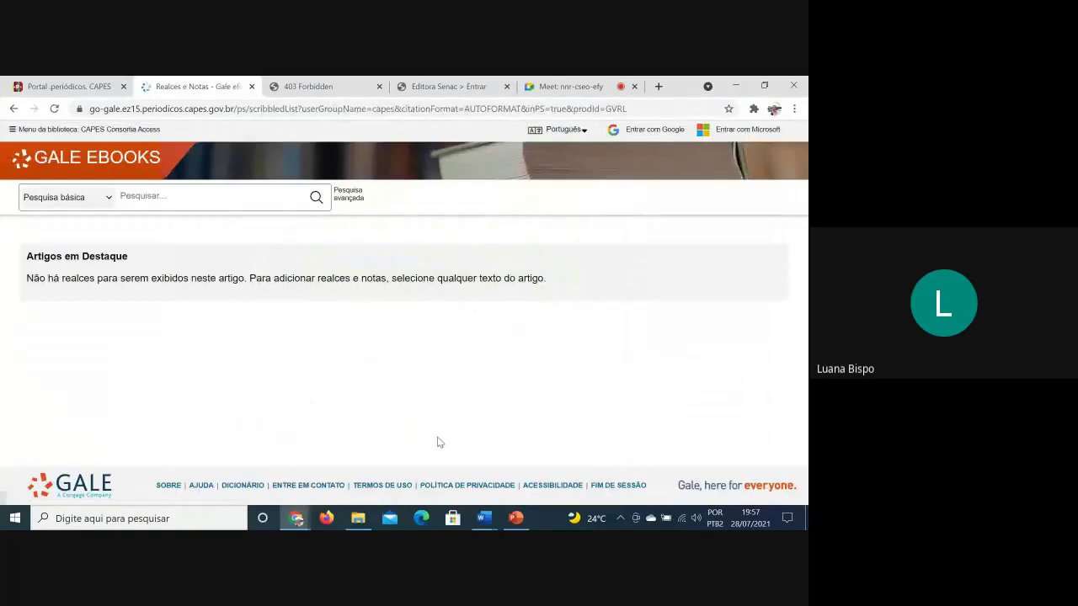
left_click(14, 110)
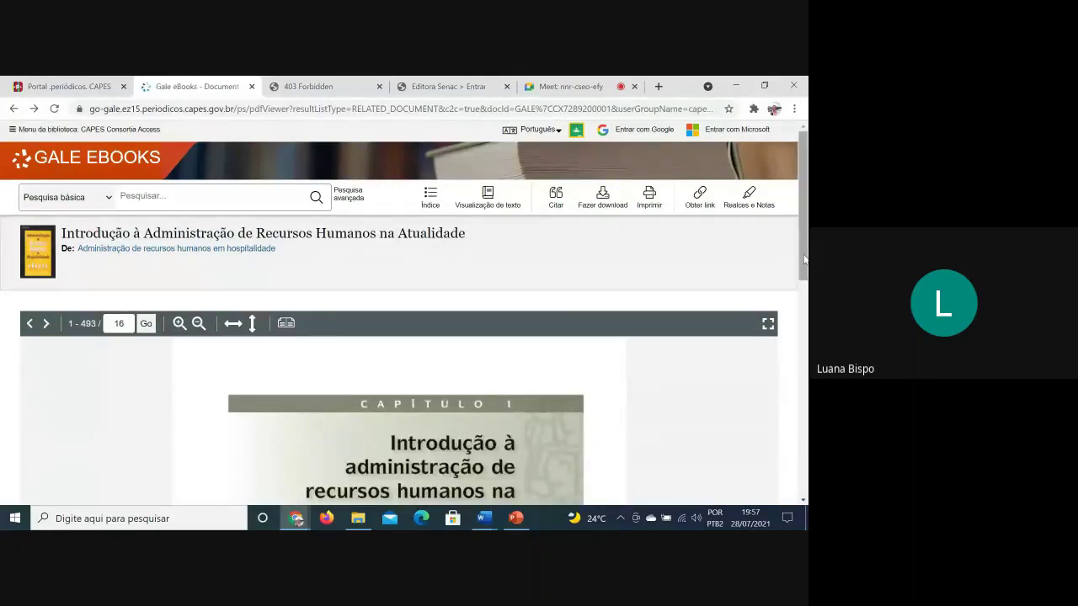
left_click_drag(802, 260, 801, 311)
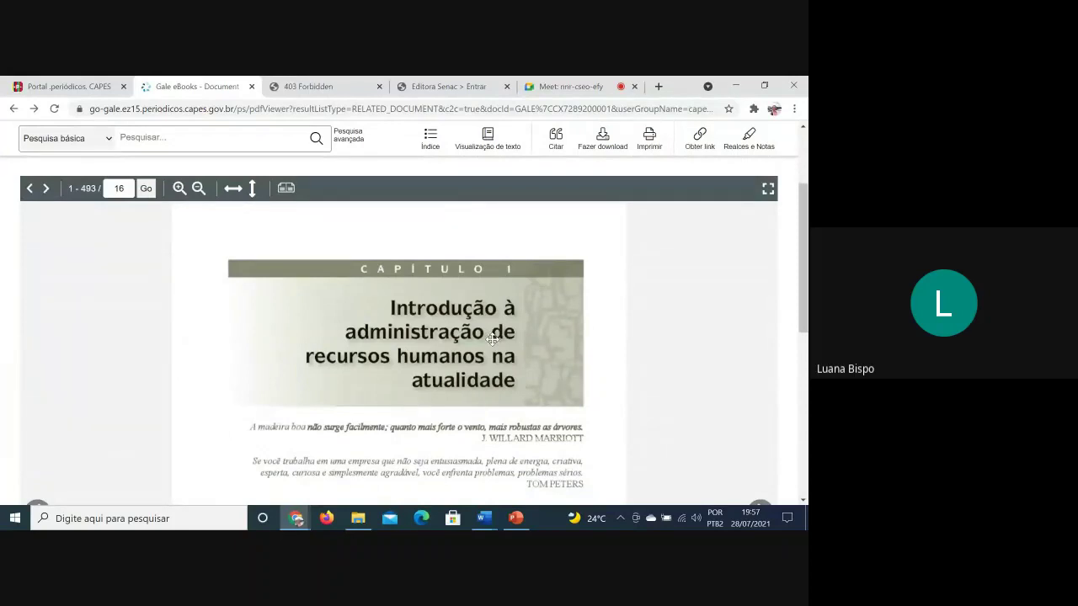
scroll(492, 338, "up", 2)
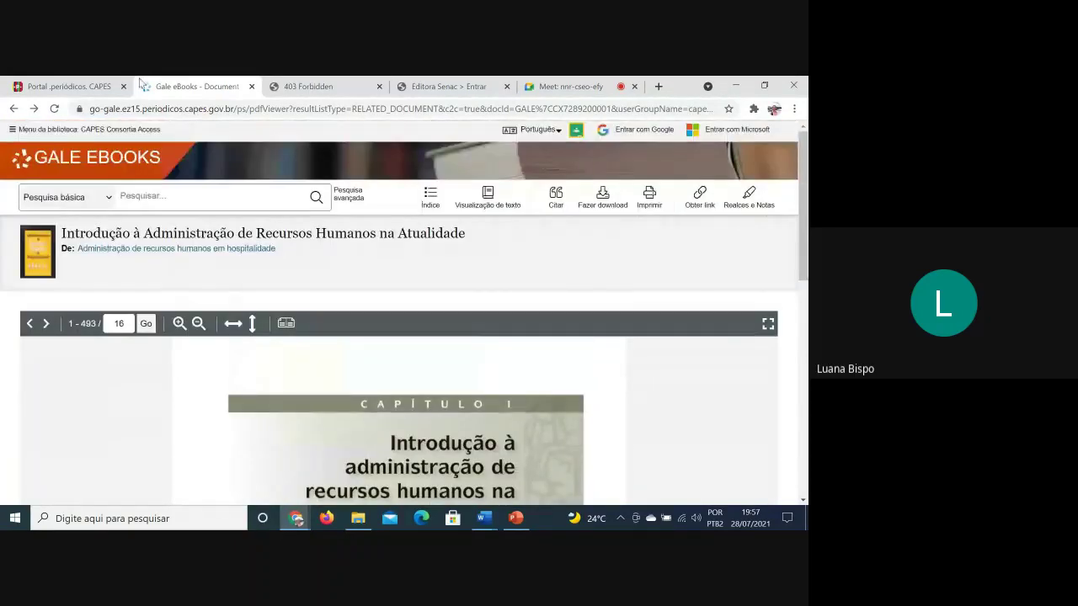
Check the CAPES results and Meet call tabs, then return to the Gale ebook
left_click(63, 86)
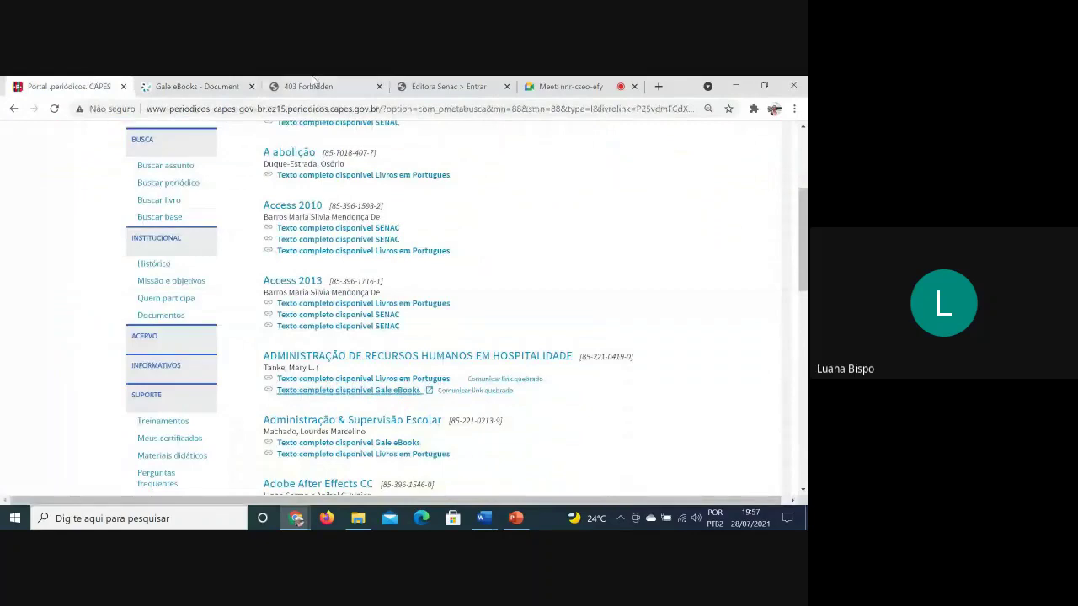
left_click(579, 83)
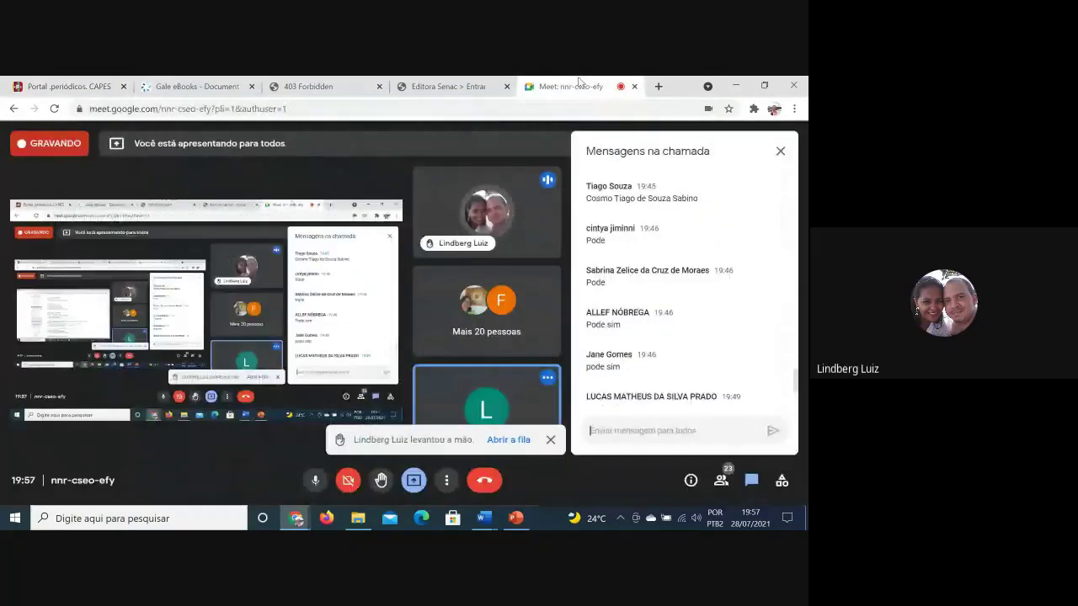
left_click(196, 85)
Close the Gale eBooks and 403 Forbidden tabs and go to CAPES's Buscar Assunto page
left_click(251, 87)
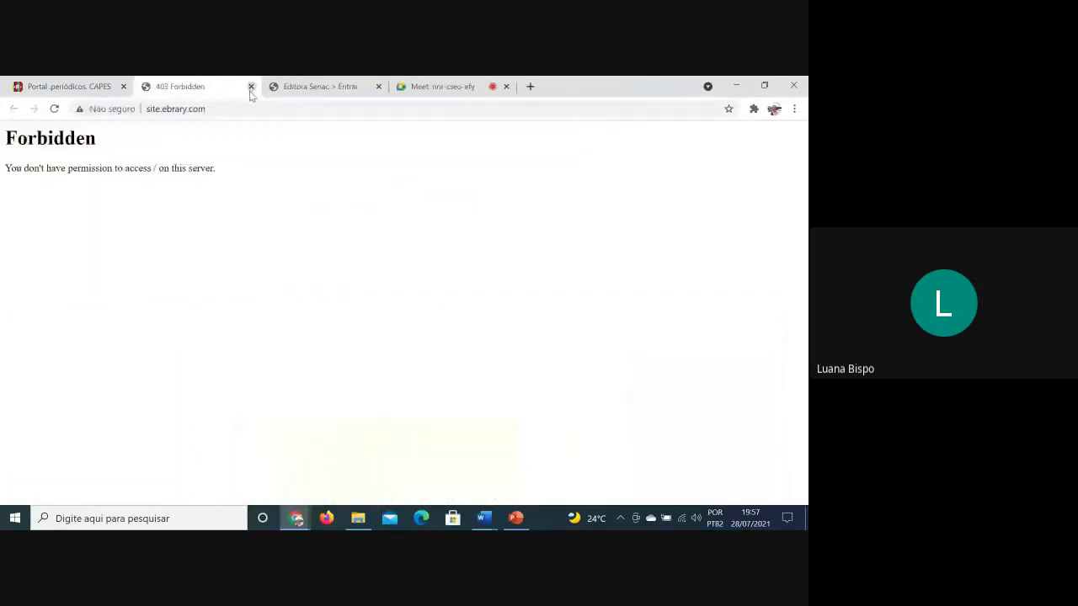
left_click(251, 87)
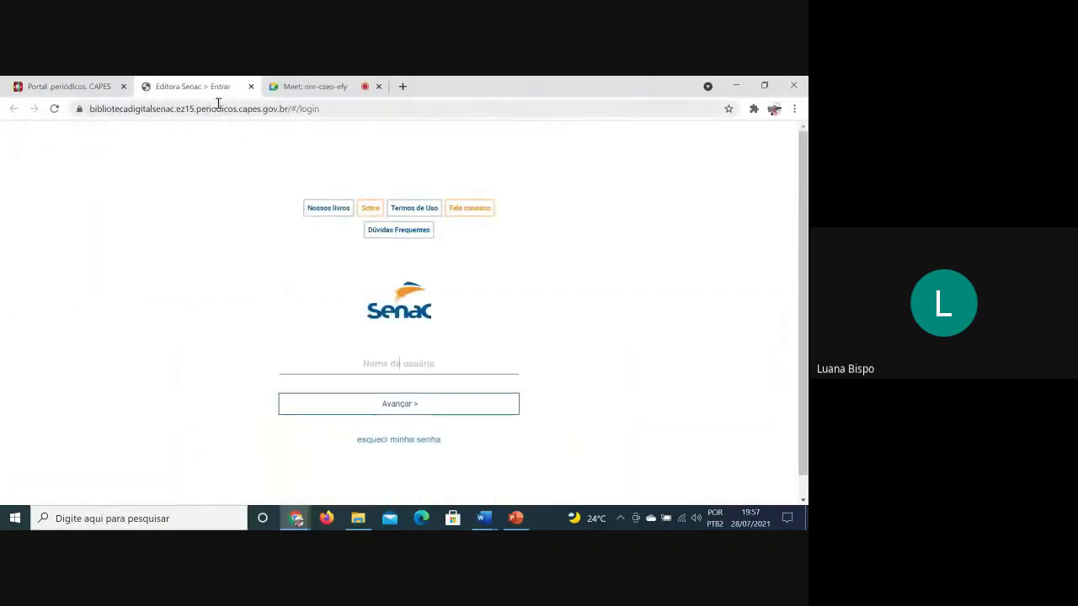
left_click(41, 81)
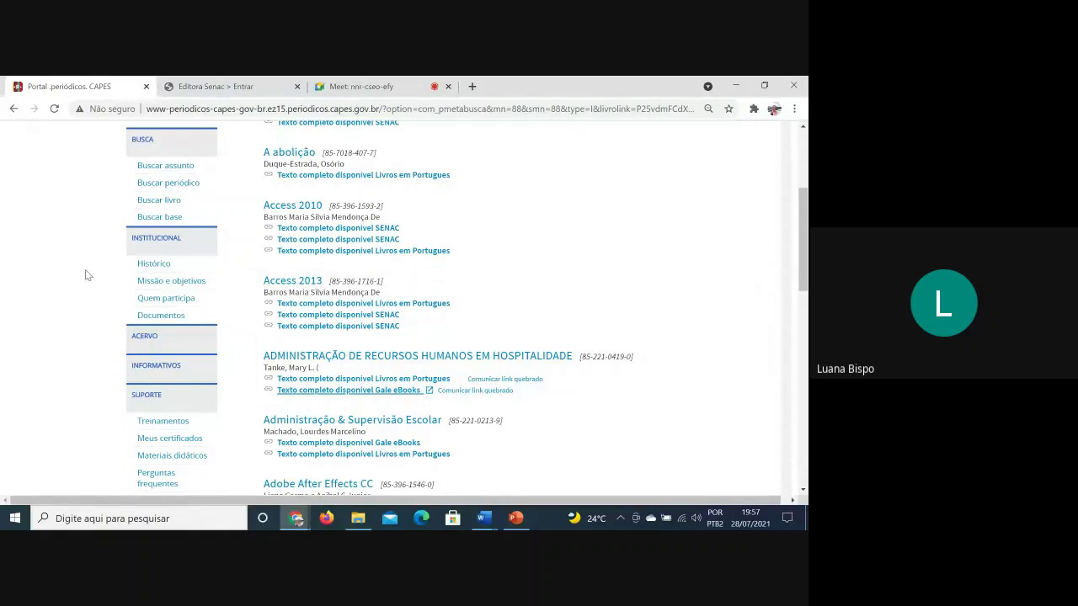
scroll(595, 303, "up", 10)
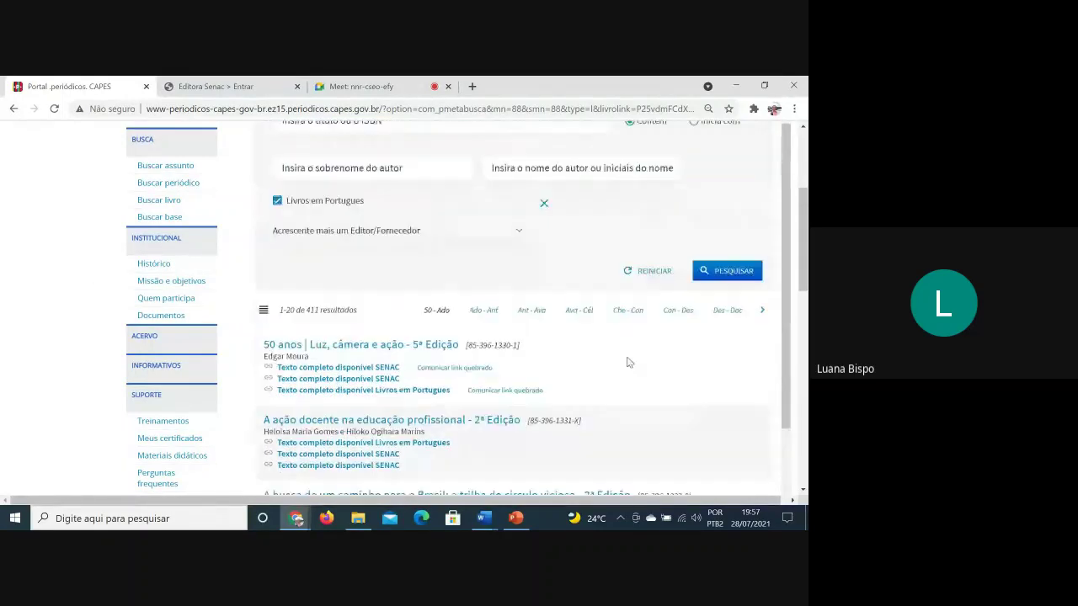
scroll(2, 294, "up", 2)
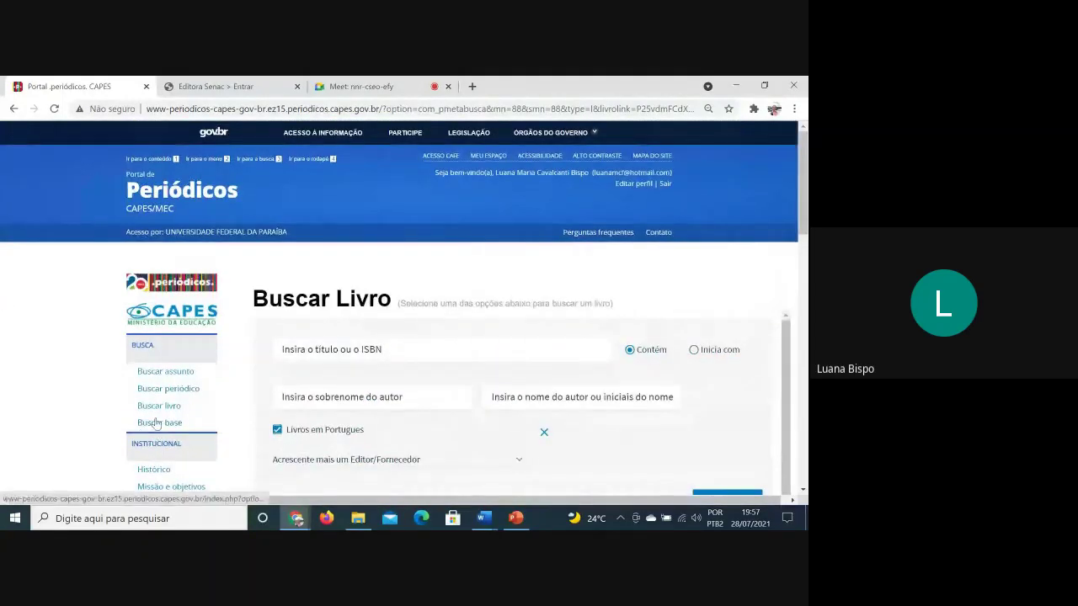
left_click(165, 373)
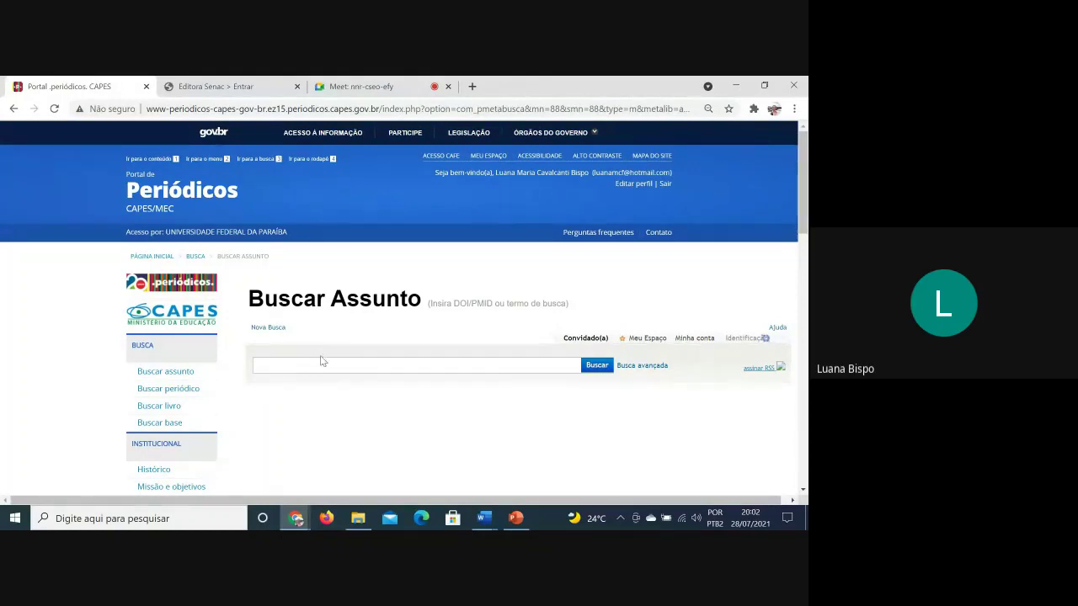
Replace the abandoned term with Covid-19 and search, bringing up 450.609 results
type("enve")
type("he")
key("BackSpace")
key("BackSpace")
key("BackSpace")
key("BackSpace")
key("BackSpace")
key("BackSpace")
type("covid-1")
left_click(596, 366)
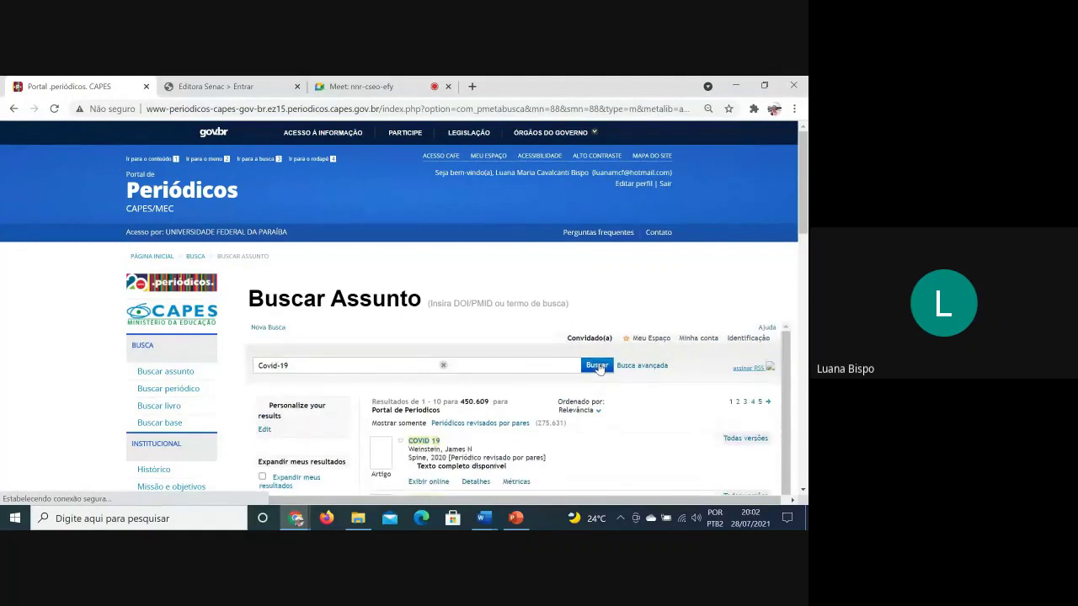
scroll(587, 411, "down", 1)
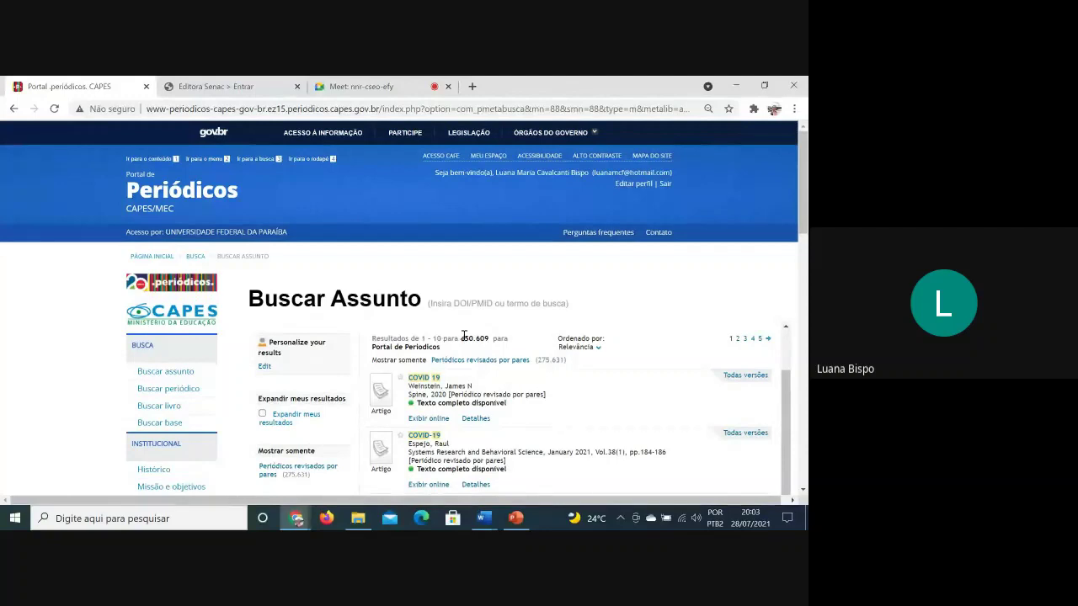
triple_click(467, 338)
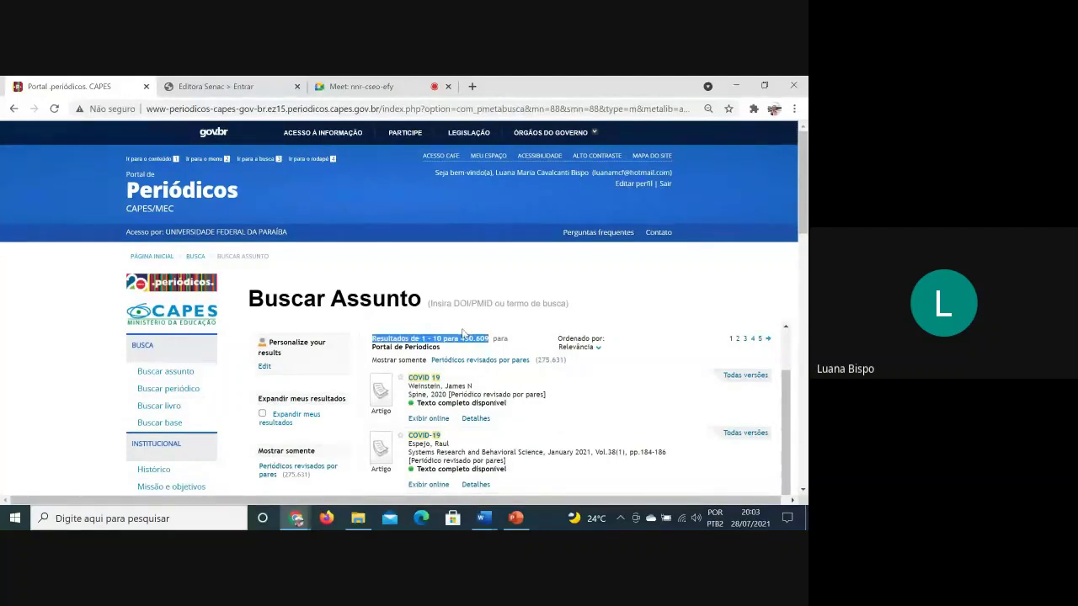
left_click(459, 337)
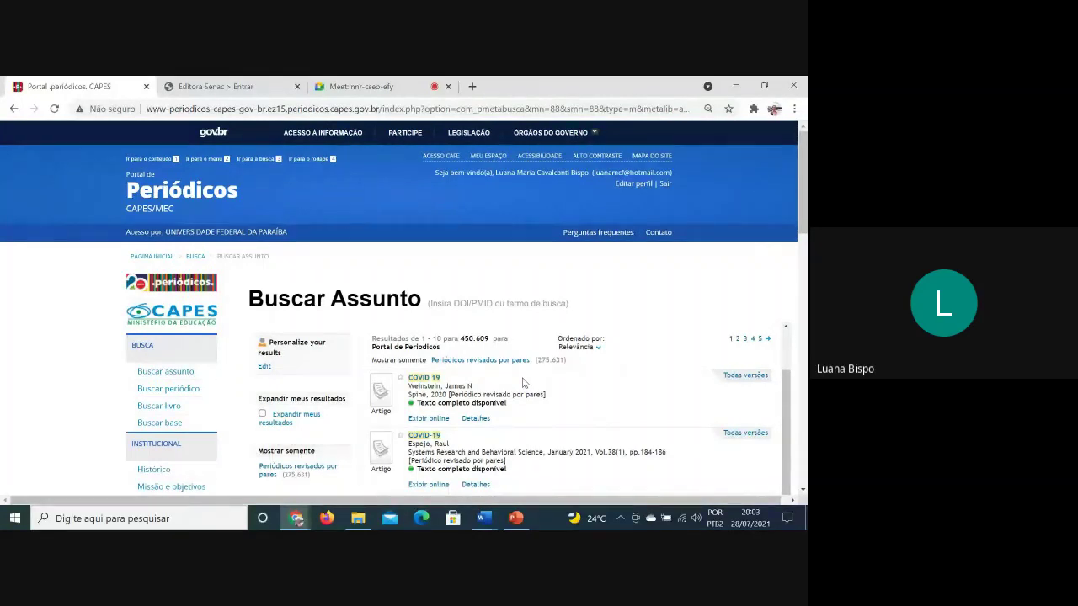
scroll(522, 383, "down", 3)
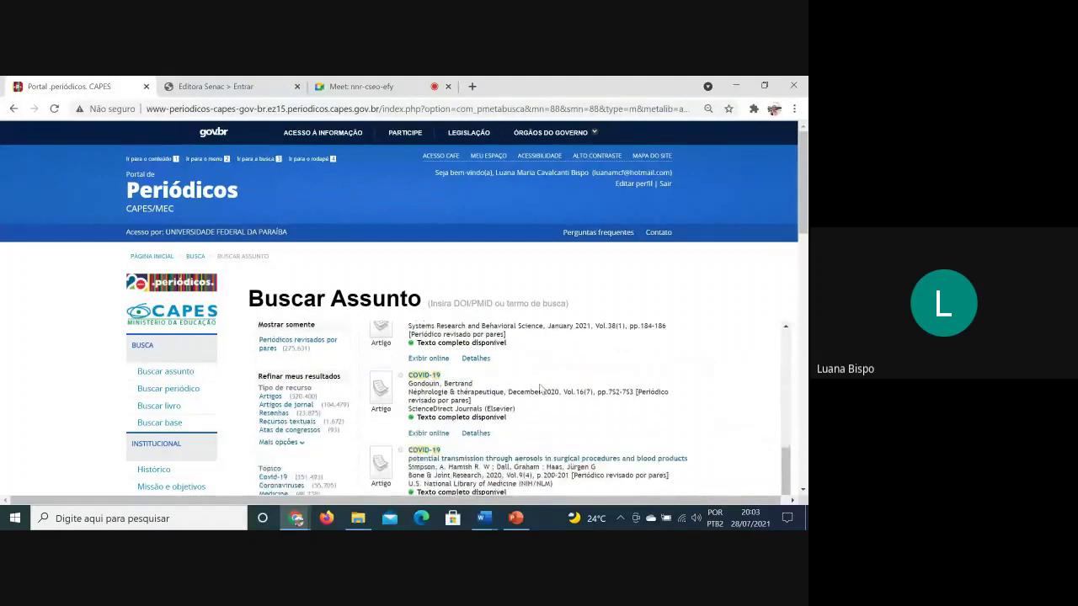
scroll(540, 388, "up", 5)
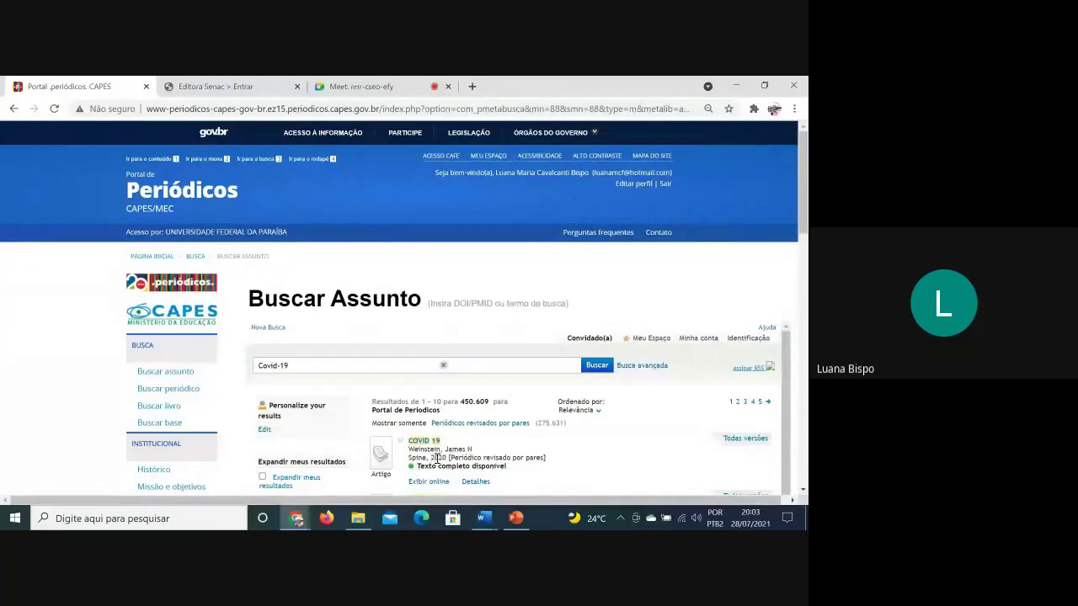
scroll(581, 466, "down", 1)
scroll(581, 465, "down", 1)
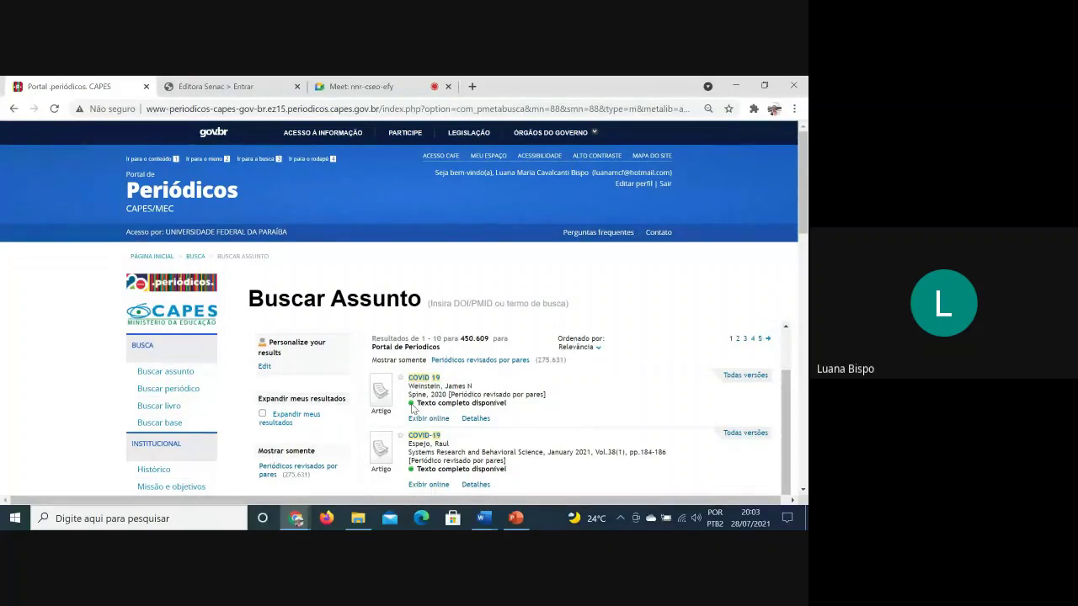
scroll(413, 408, "down", 2)
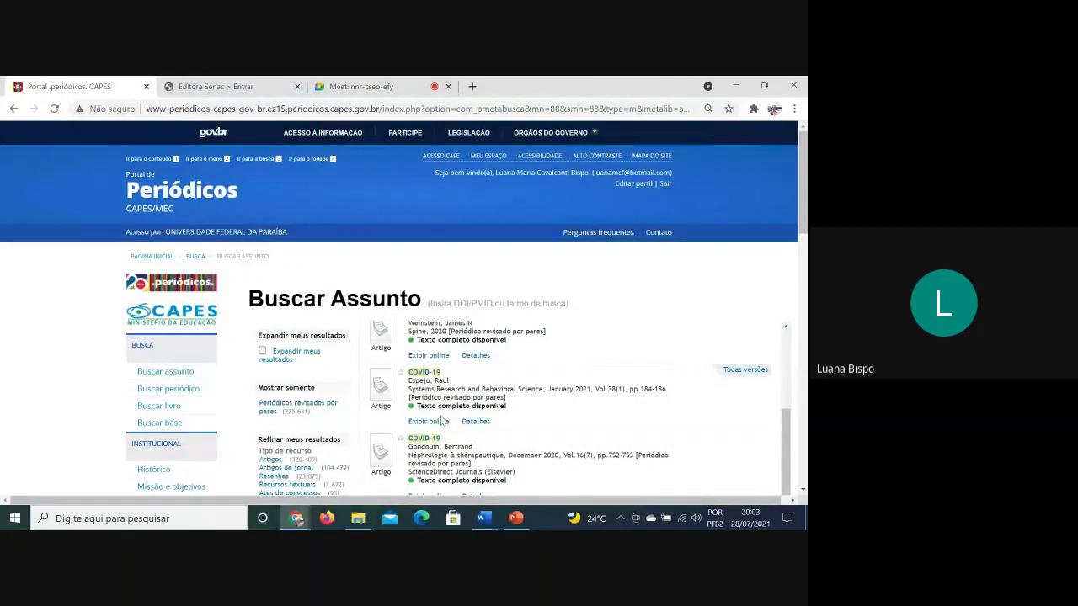
scroll(454, 428, "up", 4)
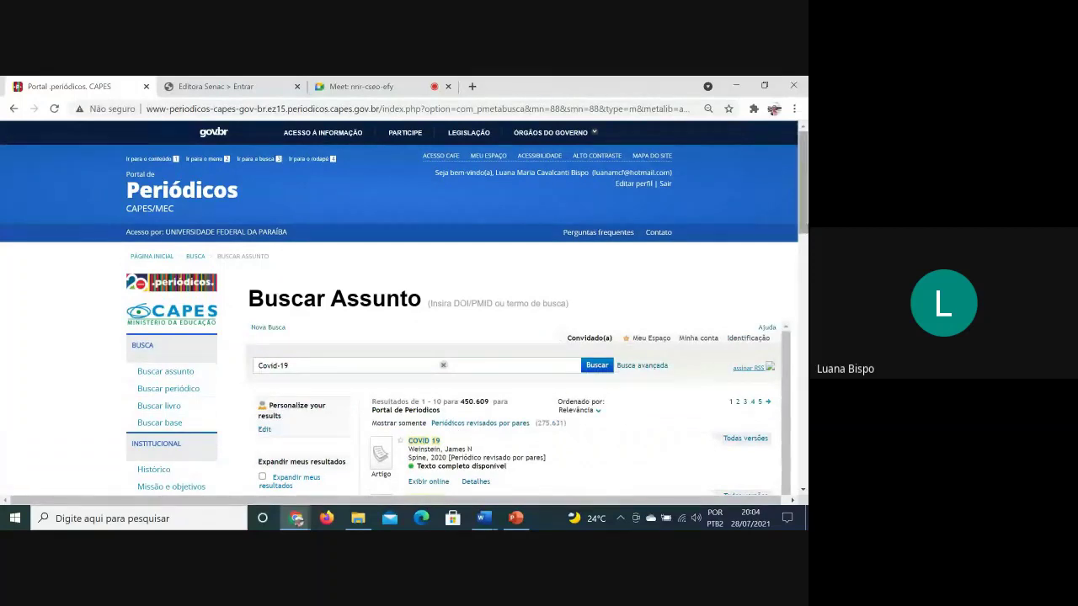
scroll(542, 399, "down", 1)
scroll(442, 416, "down", 1)
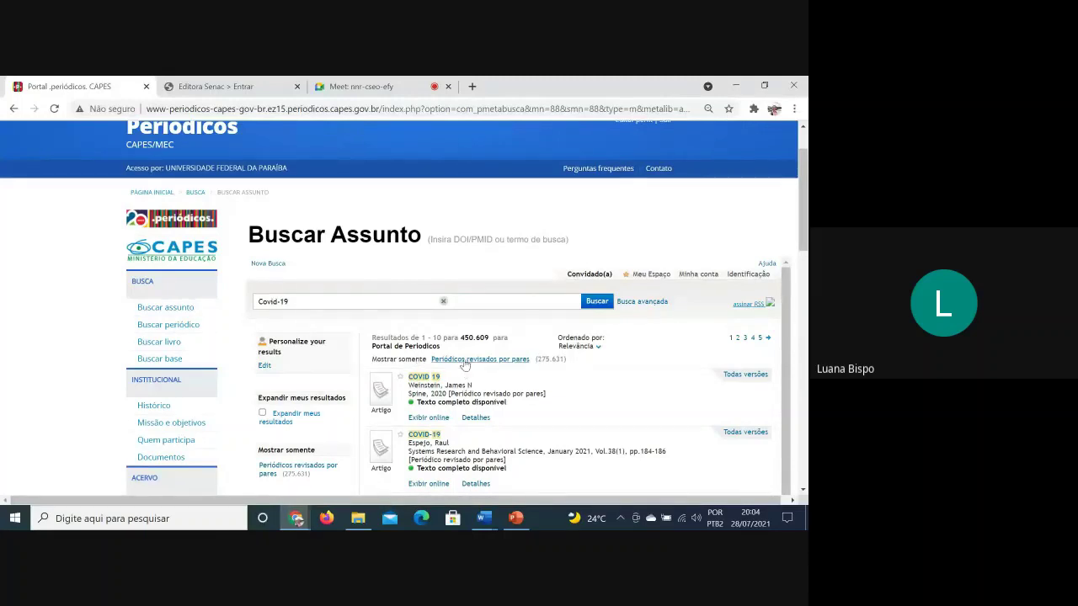
left_click_drag(474, 340, 462, 339)
Limit the Covid-19 results to Periódicos revisados por pares and scroll through the topic filters
left_click(505, 360)
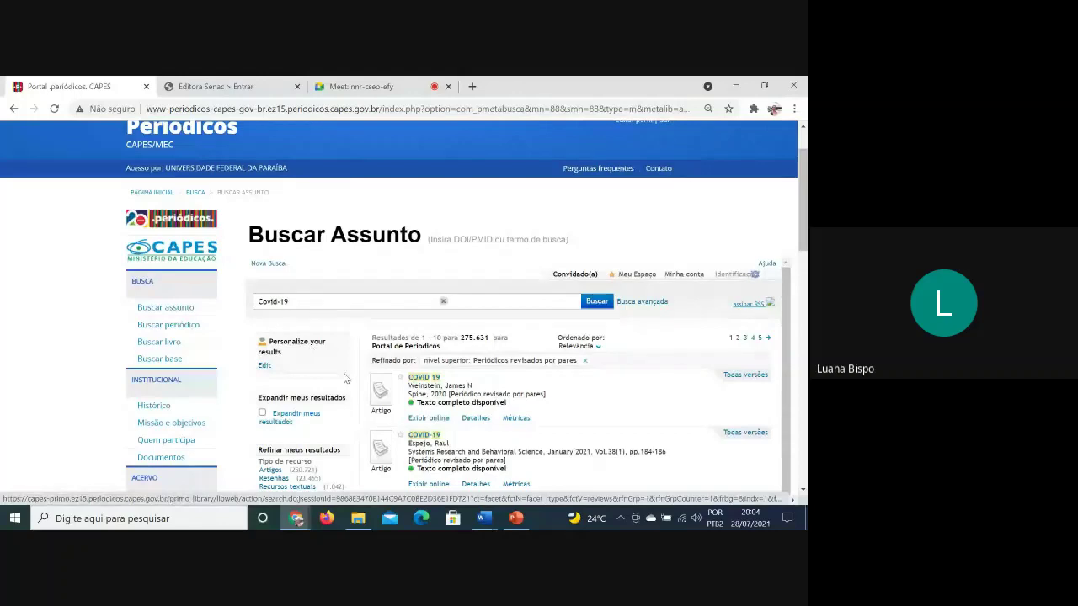
scroll(269, 370, "down", 1)
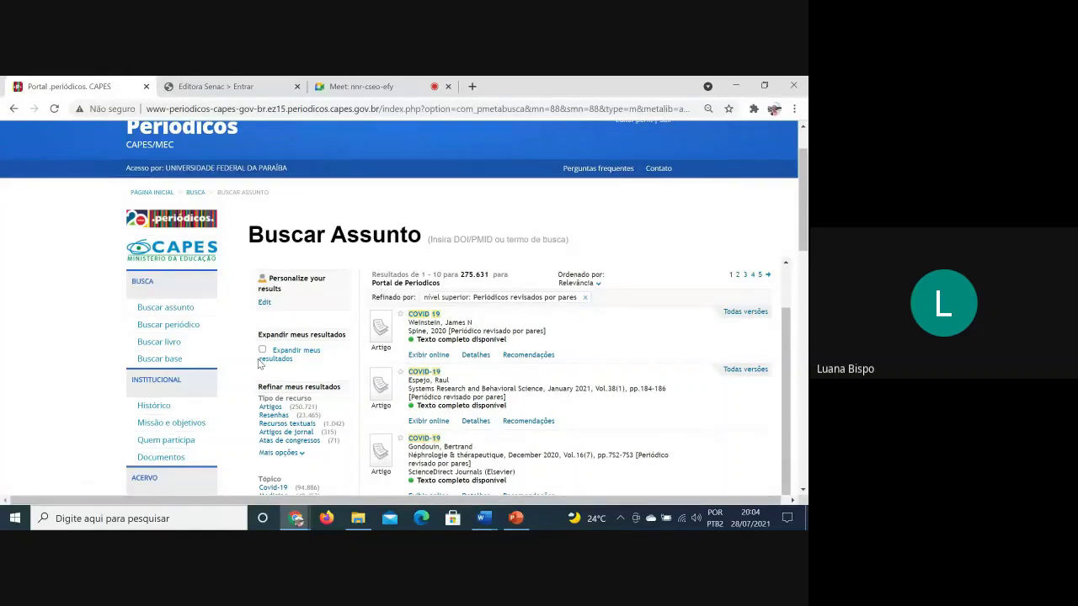
scroll(306, 336, "down", 1)
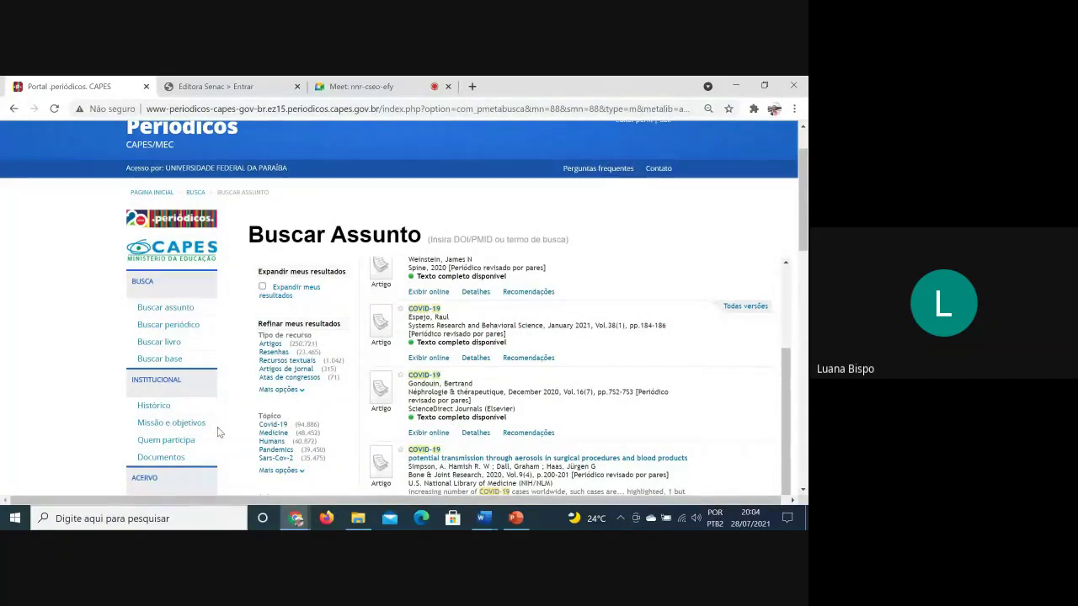
scroll(283, 381, "down", 1)
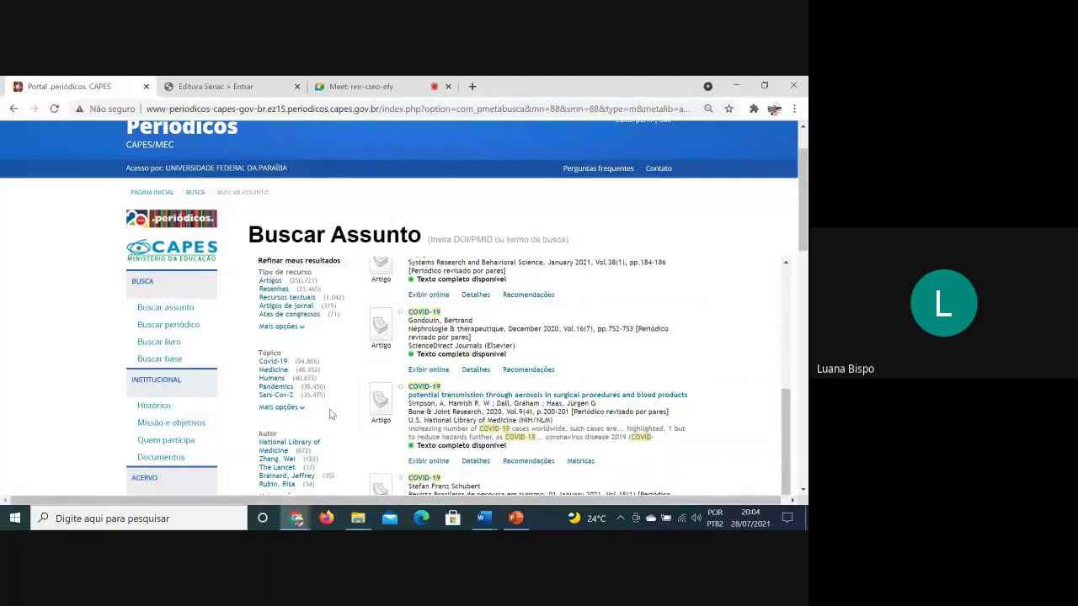
left_click(282, 326)
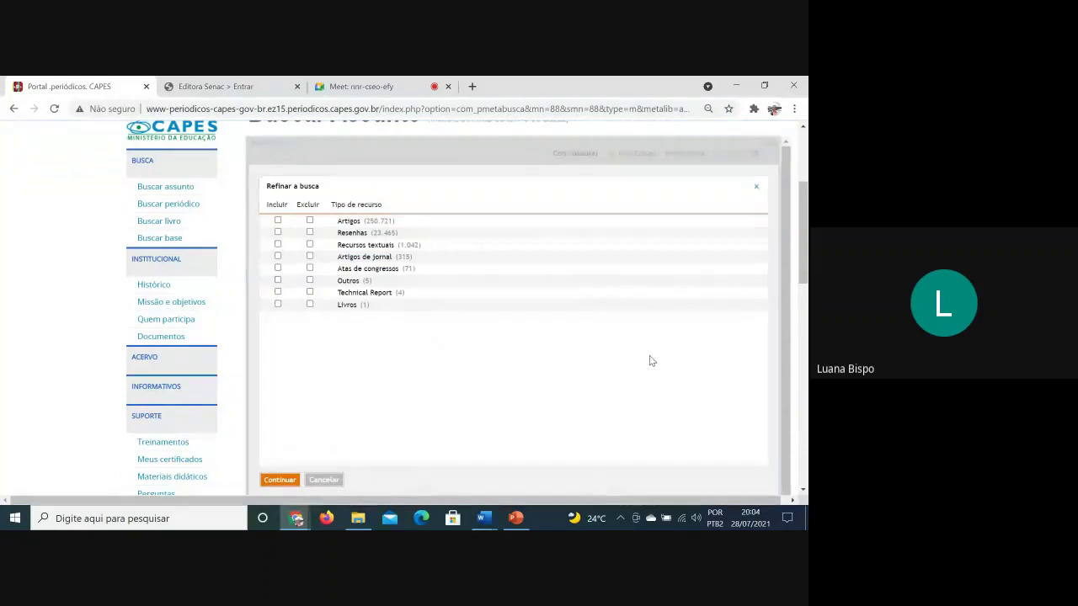
left_click(755, 187)
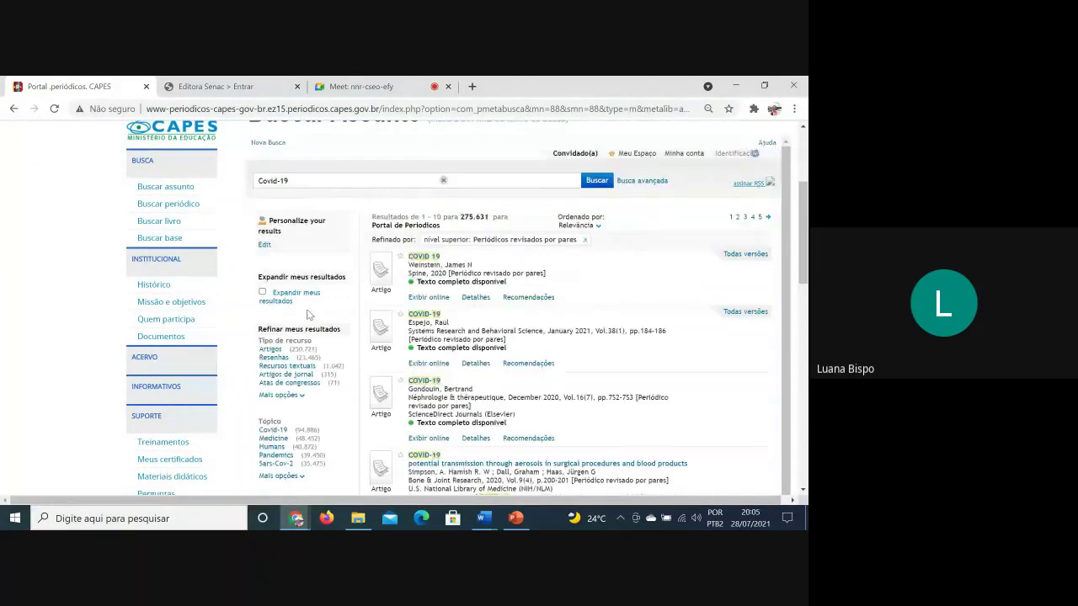
scroll(308, 314, "down", 1)
scroll(307, 314, "down", 1)
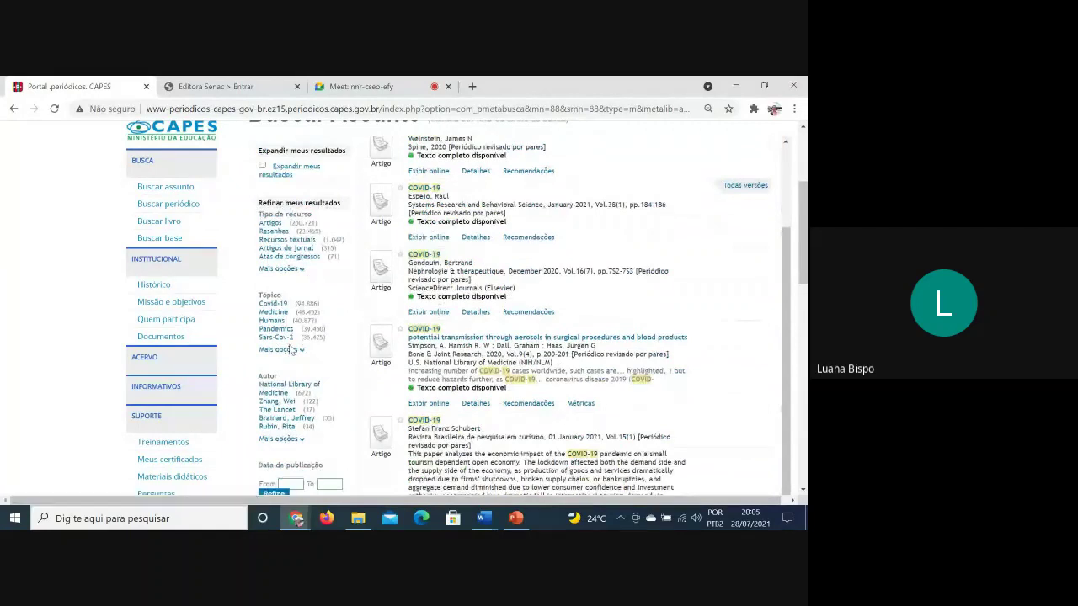
left_click(289, 350)
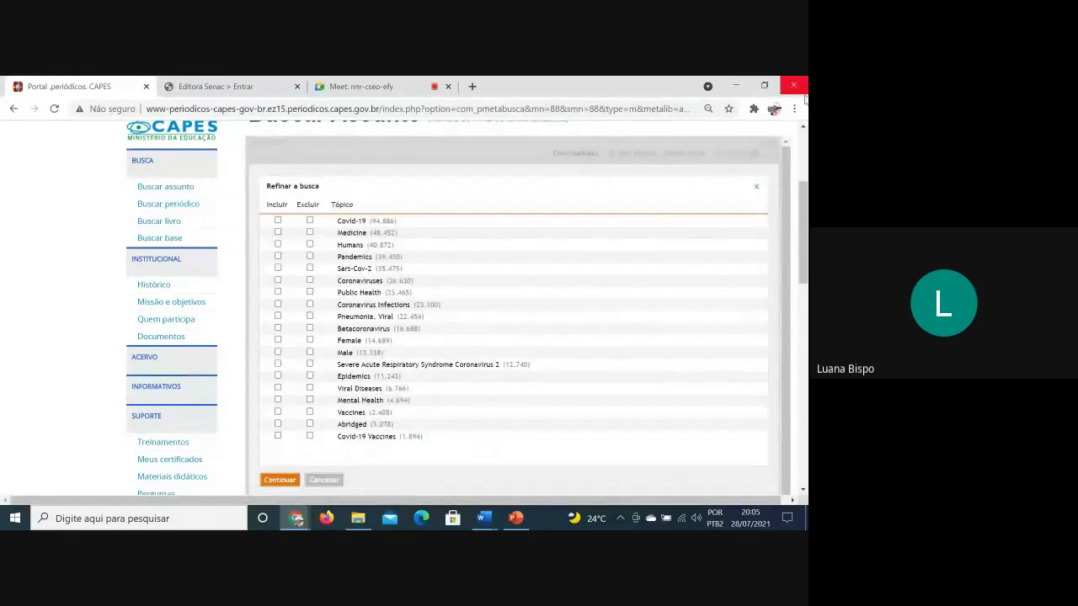
left_click(756, 186)
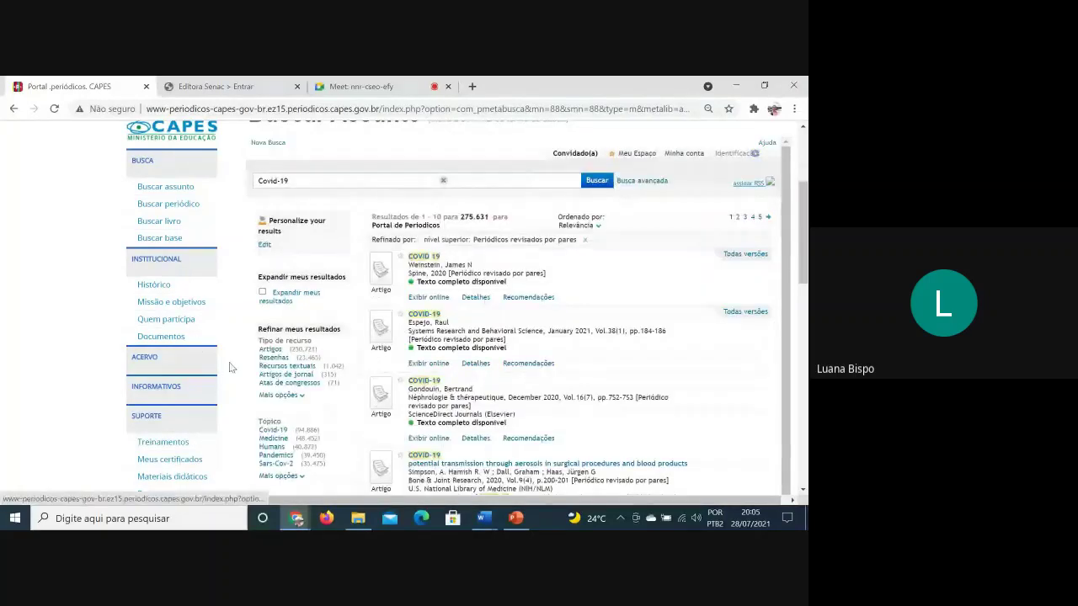
scroll(242, 403, "down", 1)
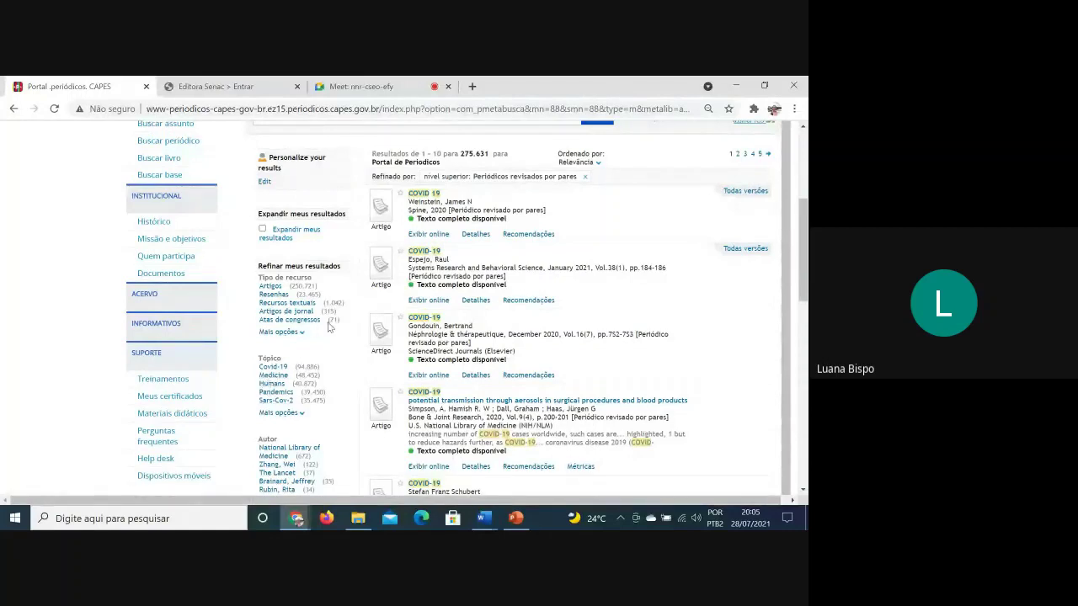
scroll(325, 358, "down", 1)
scroll(325, 358, "down", 1)
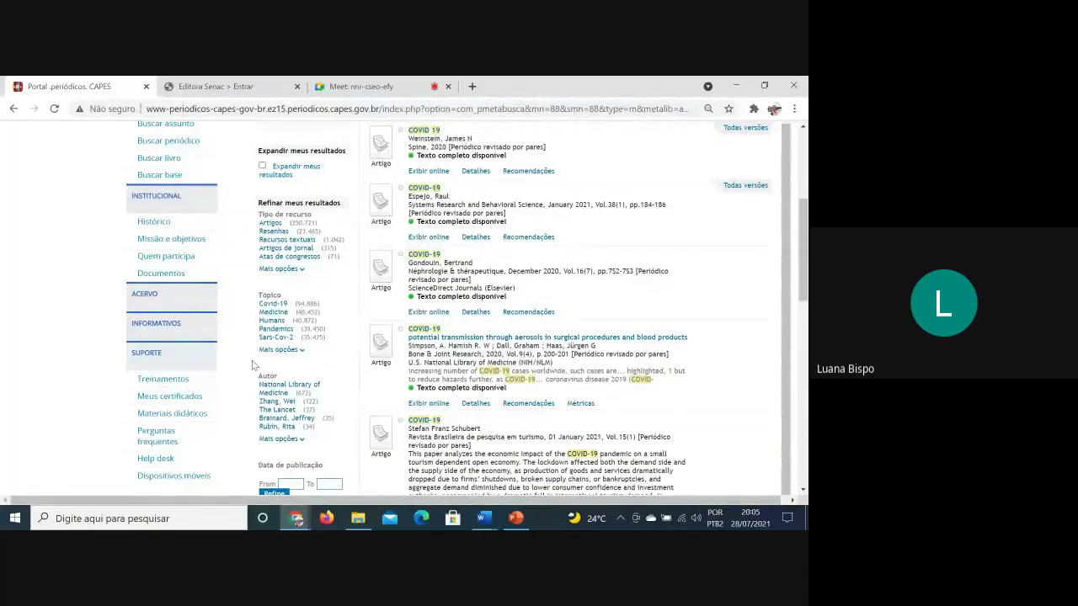
scroll(289, 394, "down", 1)
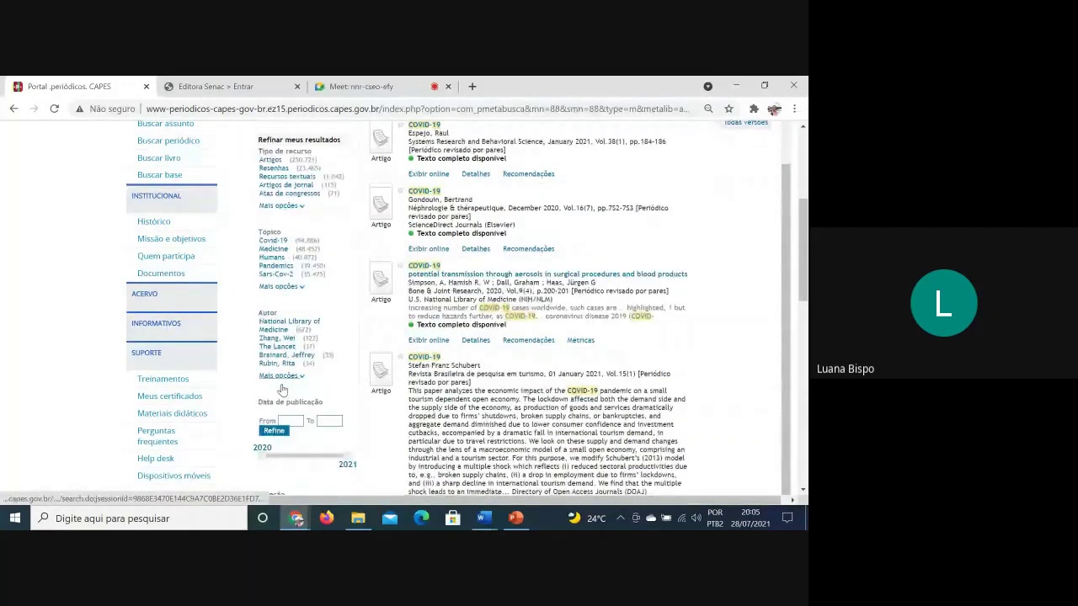
scroll(306, 358, "down", 1)
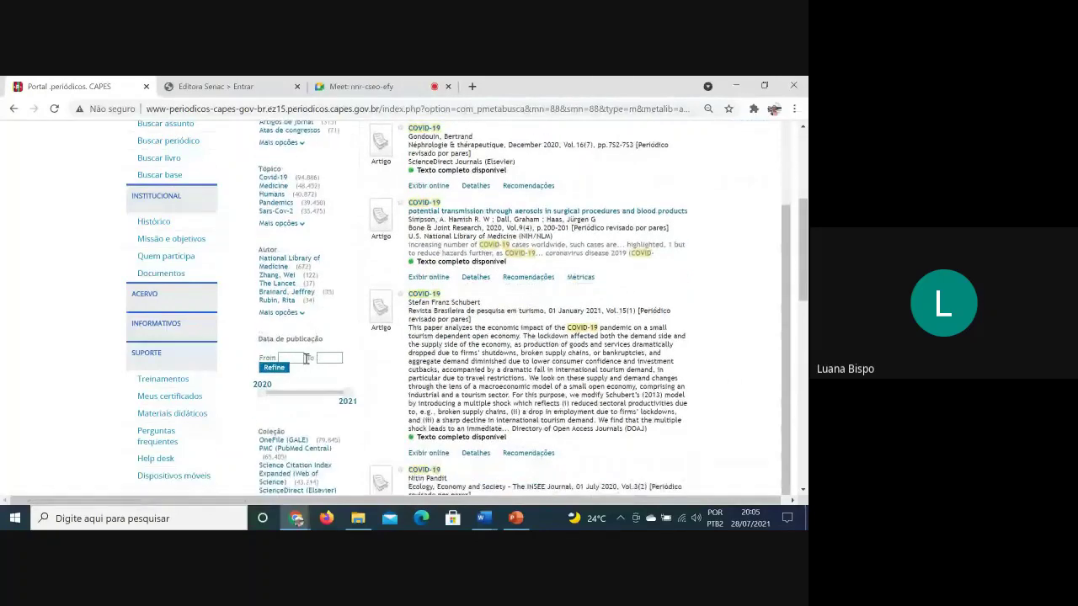
left_click(293, 313)
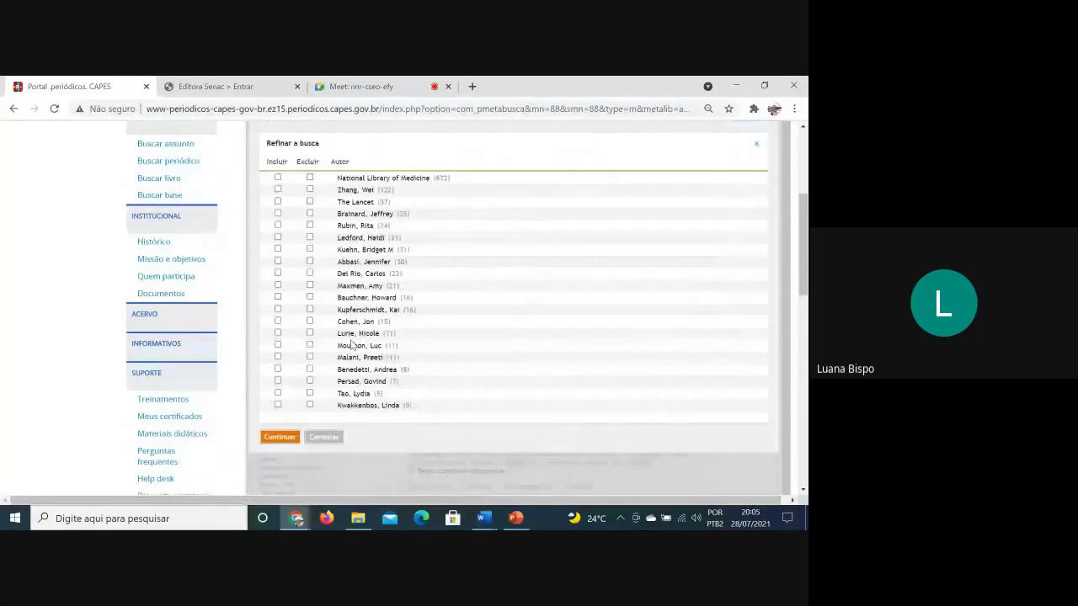
left_click(757, 143)
scroll(286, 470, "down", 3)
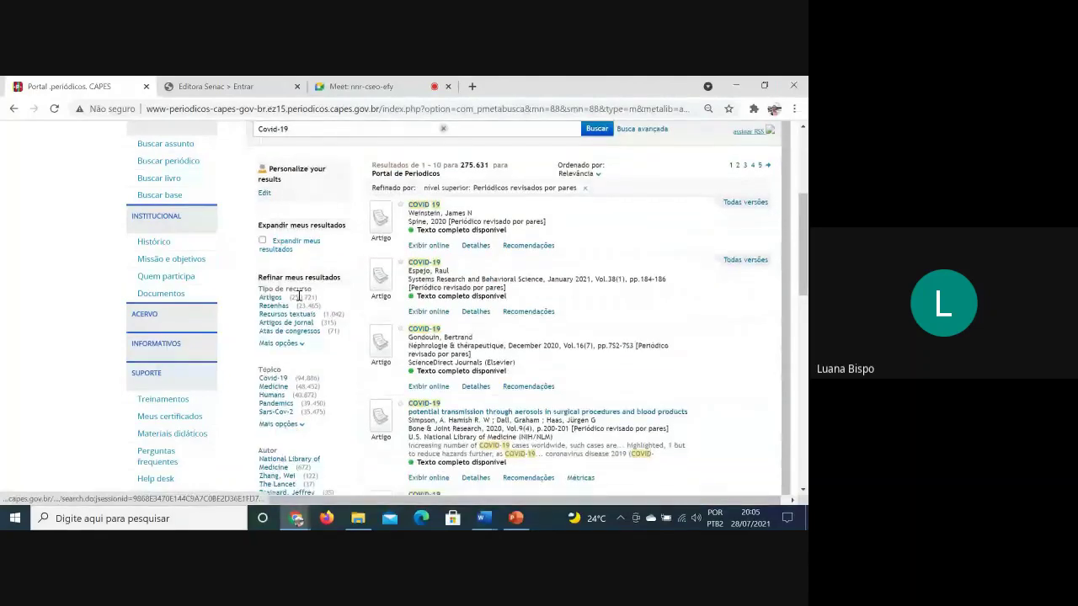
Apply a 2020 to 2021 range in the Data de publicação filter
left_click(282, 314)
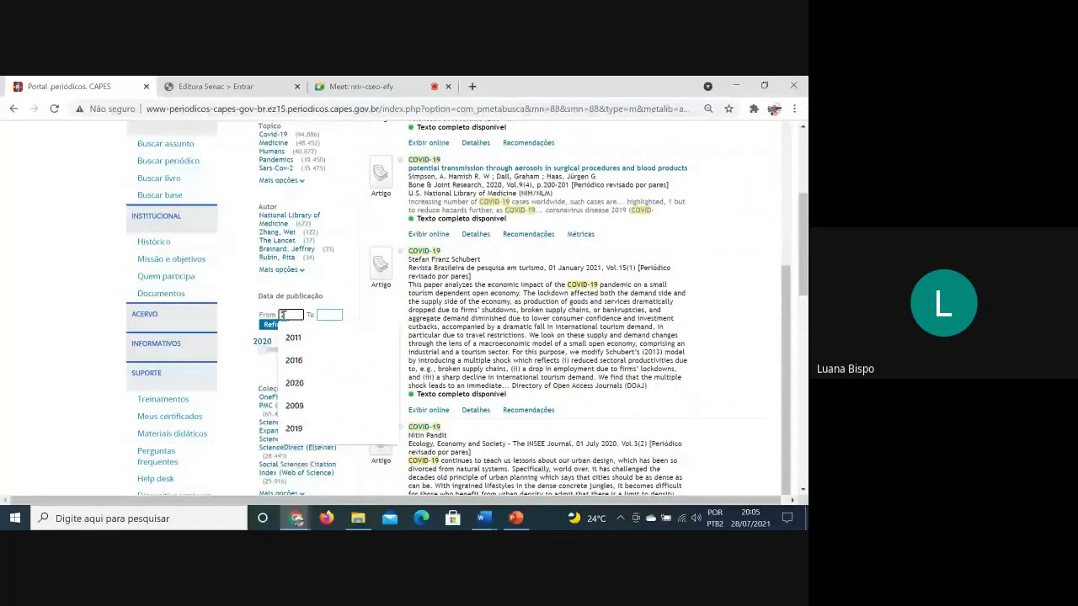
type("2020")
key("Tab")
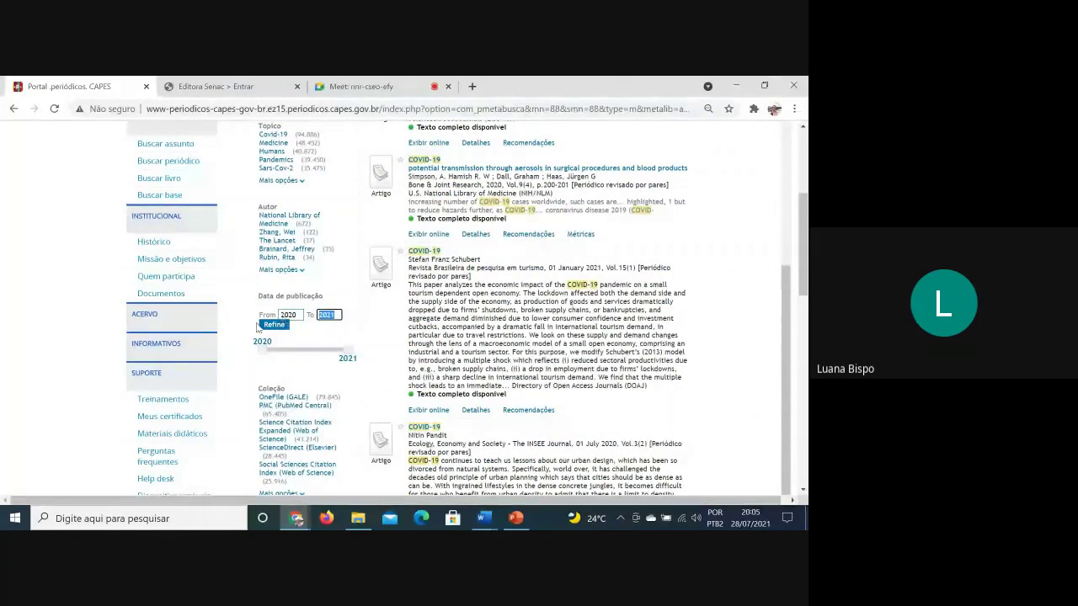
left_click(272, 326)
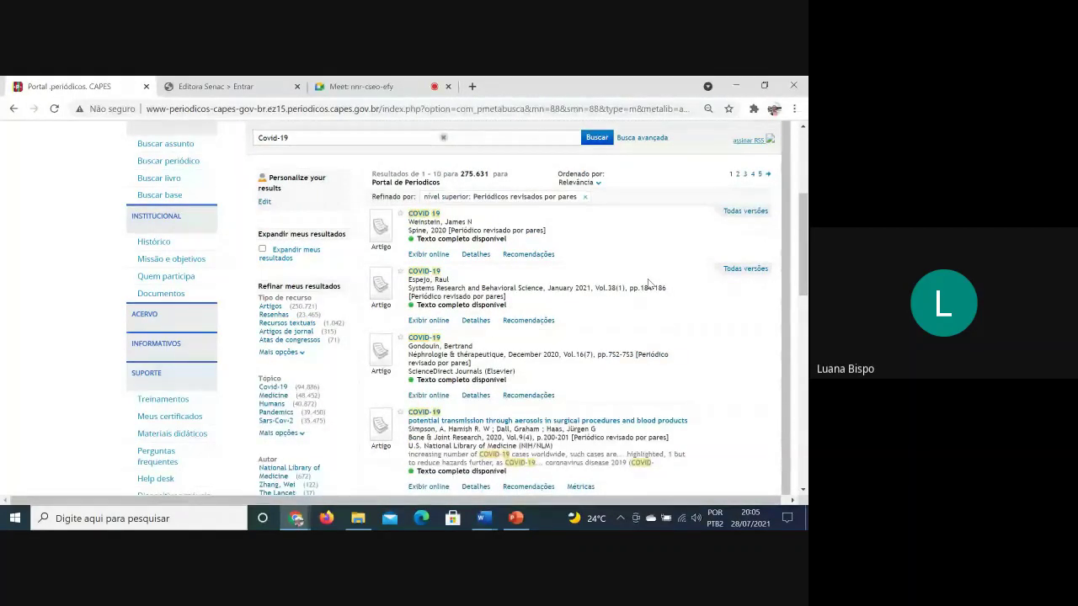
Review the dated results and change the range's start year to 2021
scroll(472, 337, "down", 5)
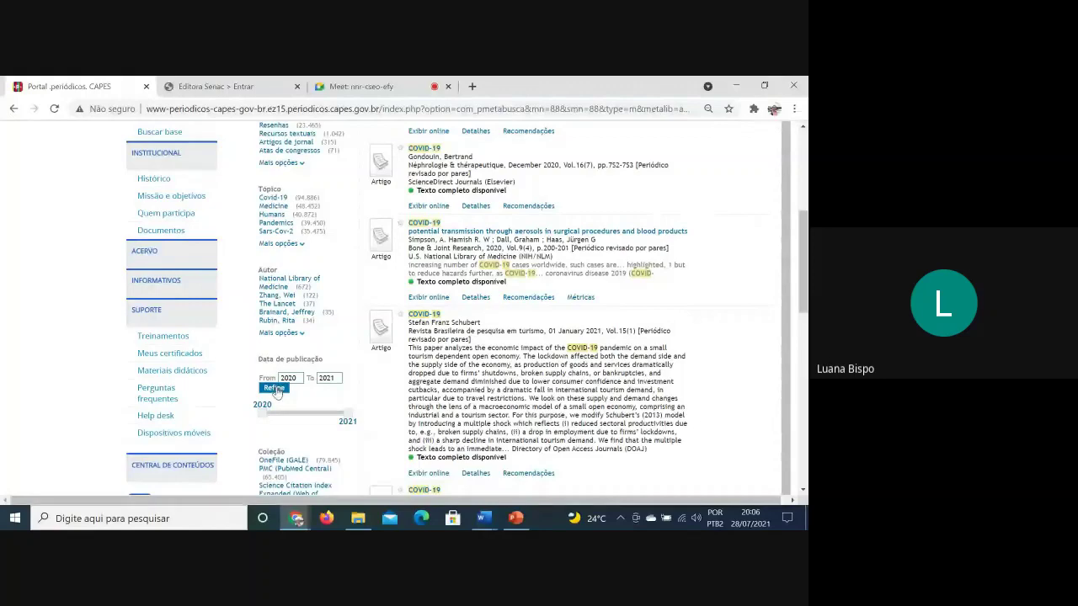
scroll(462, 424, "up", 8)
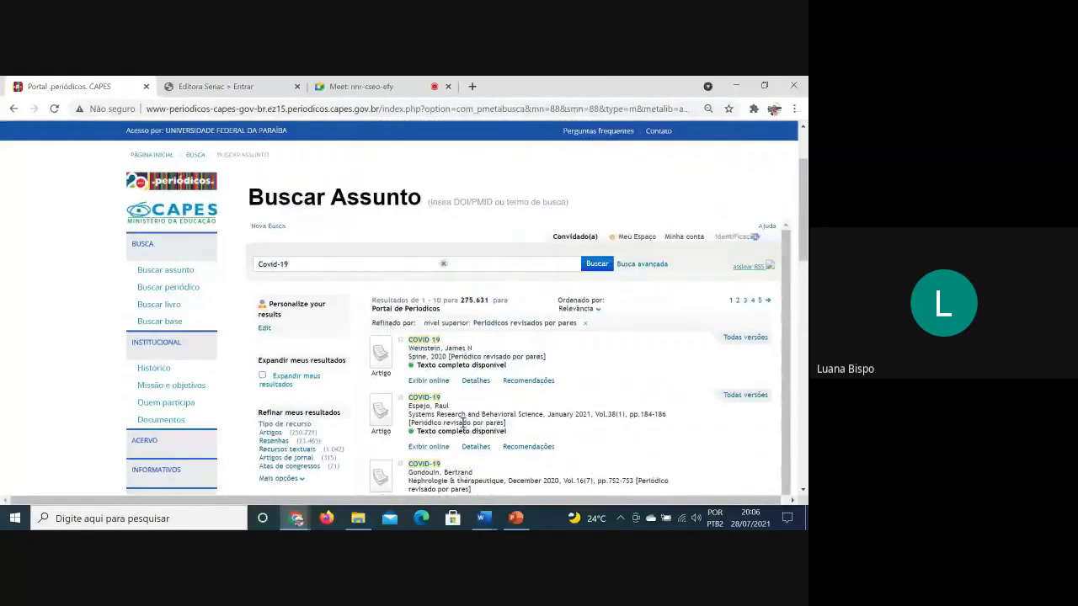
scroll(462, 423, "down", 6)
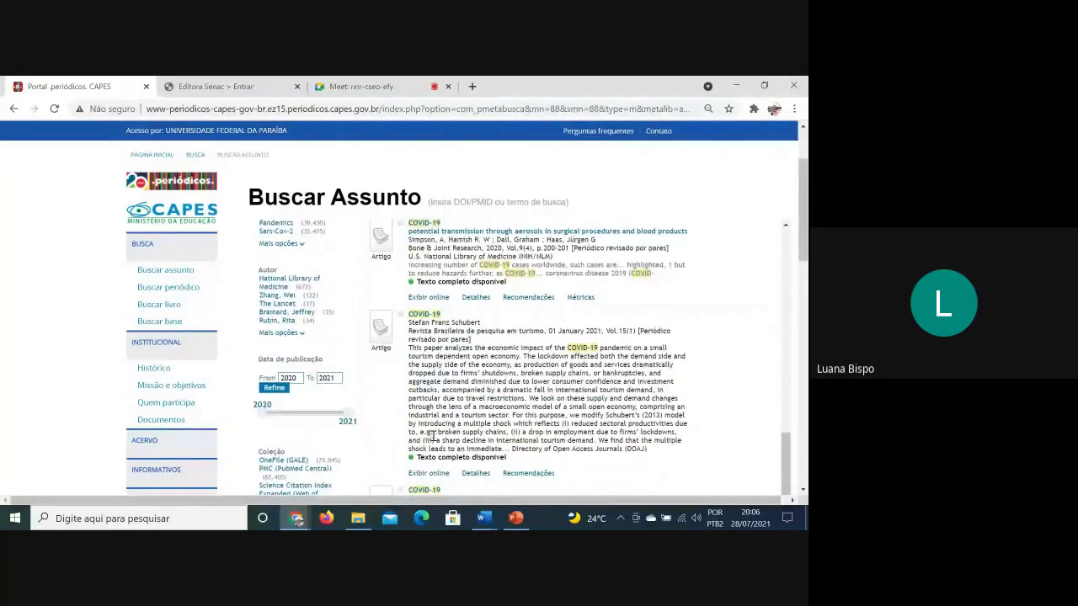
scroll(358, 374, "down", 1)
scroll(358, 374, "up", 6)
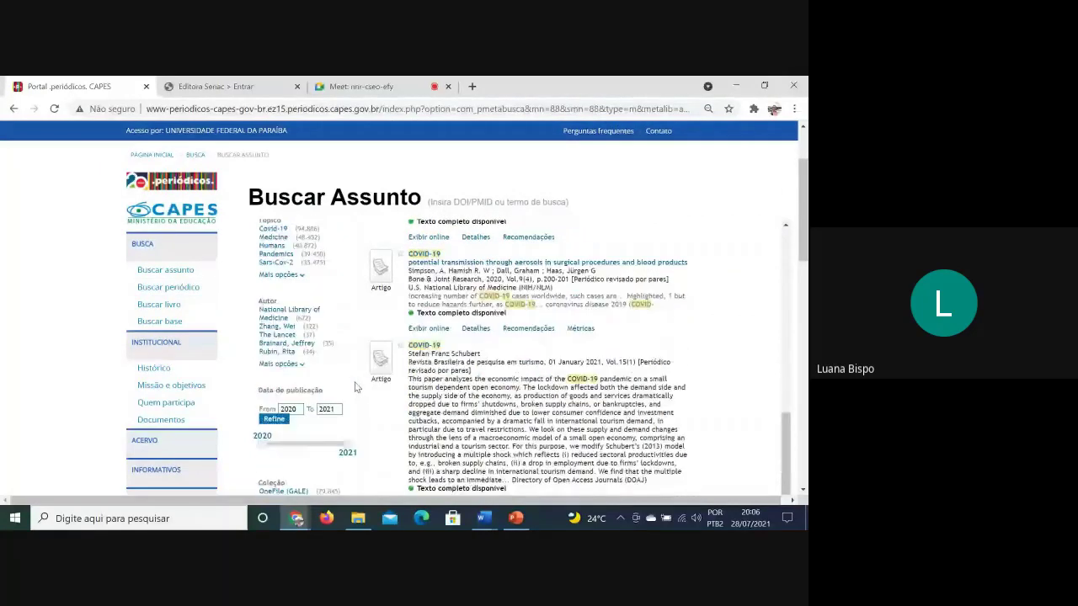
scroll(363, 397, "down", 1)
scroll(363, 398, "down", 5)
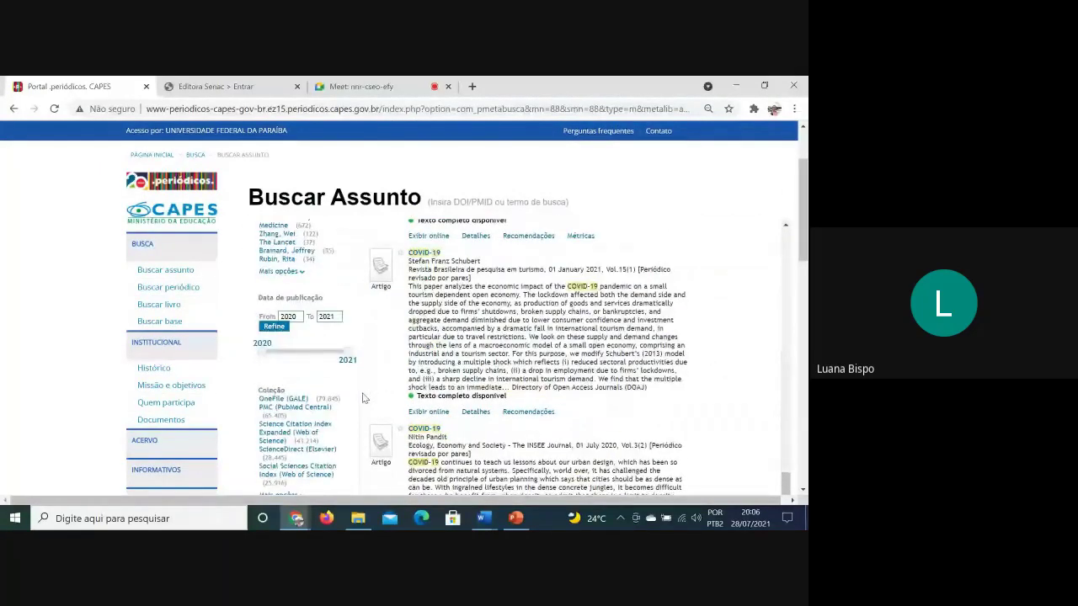
left_click(289, 316)
Refine to the 2021–2021 date range, leaving 76.668 peer-reviewed results
left_click(285, 337)
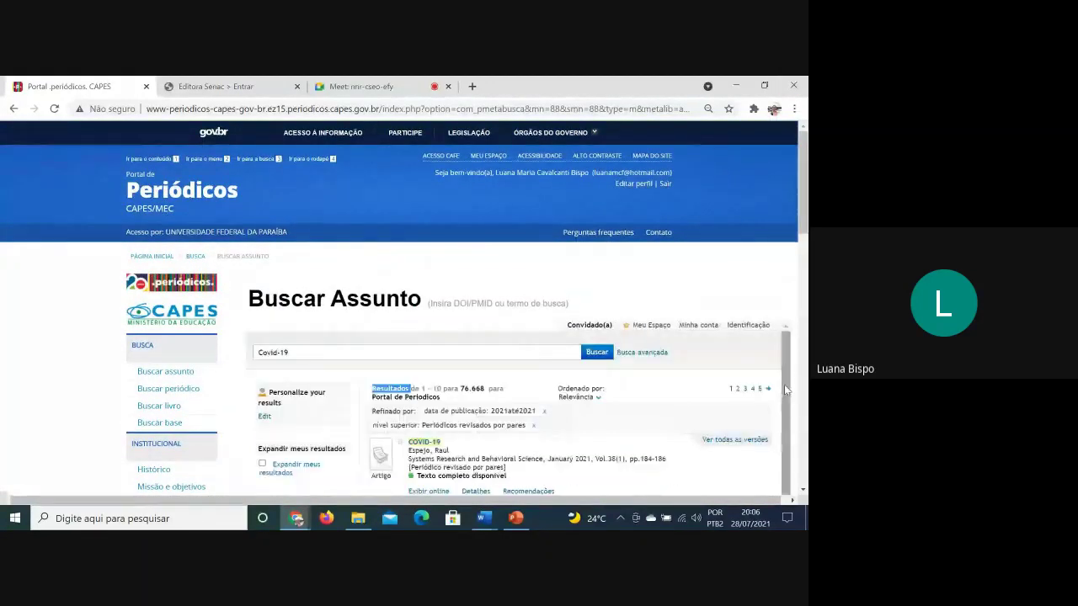
scroll(776, 391, "down", 1)
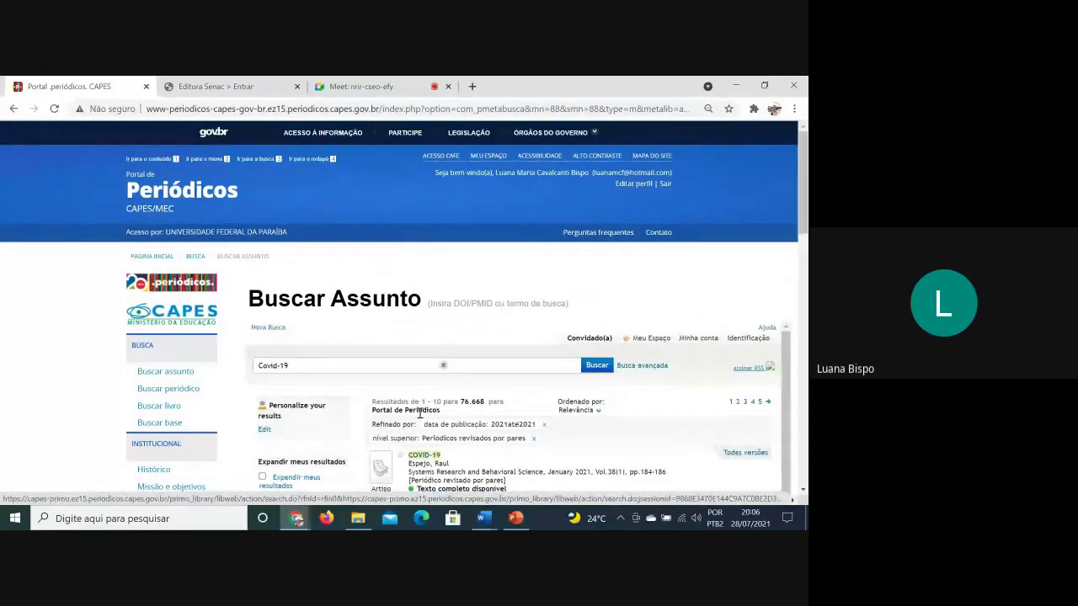
scroll(418, 421, "down", 5)
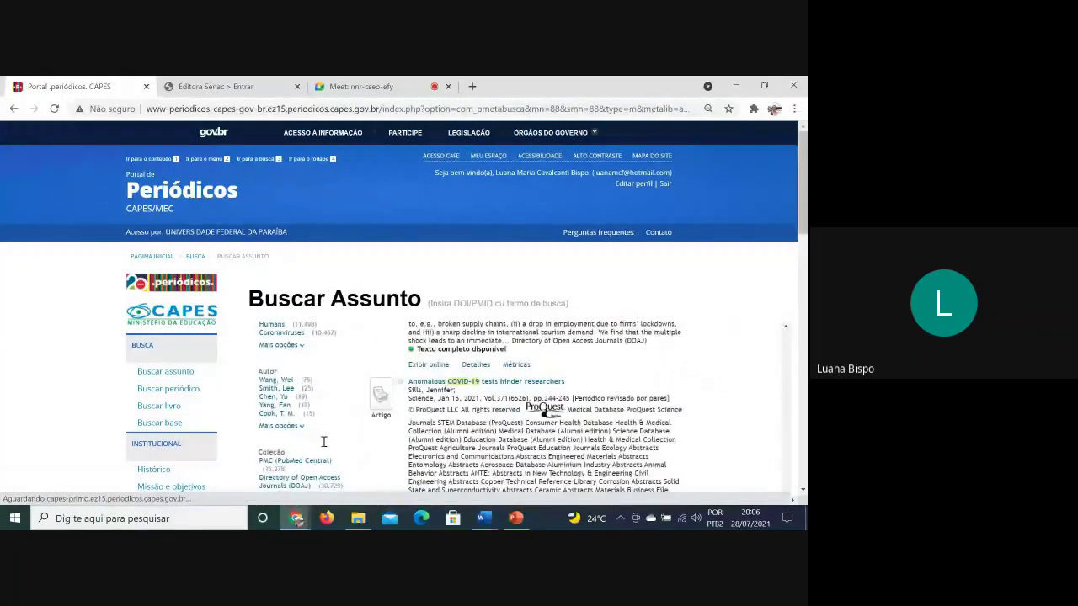
scroll(325, 446, "down", 5)
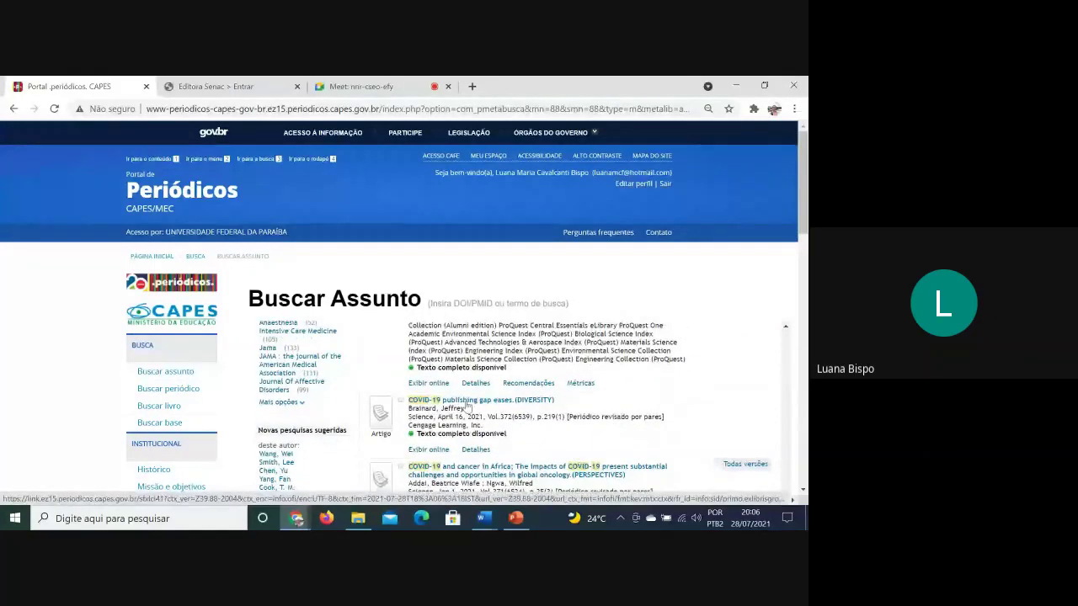
scroll(375, 406, "up", 3)
scroll(374, 406, "up", 6)
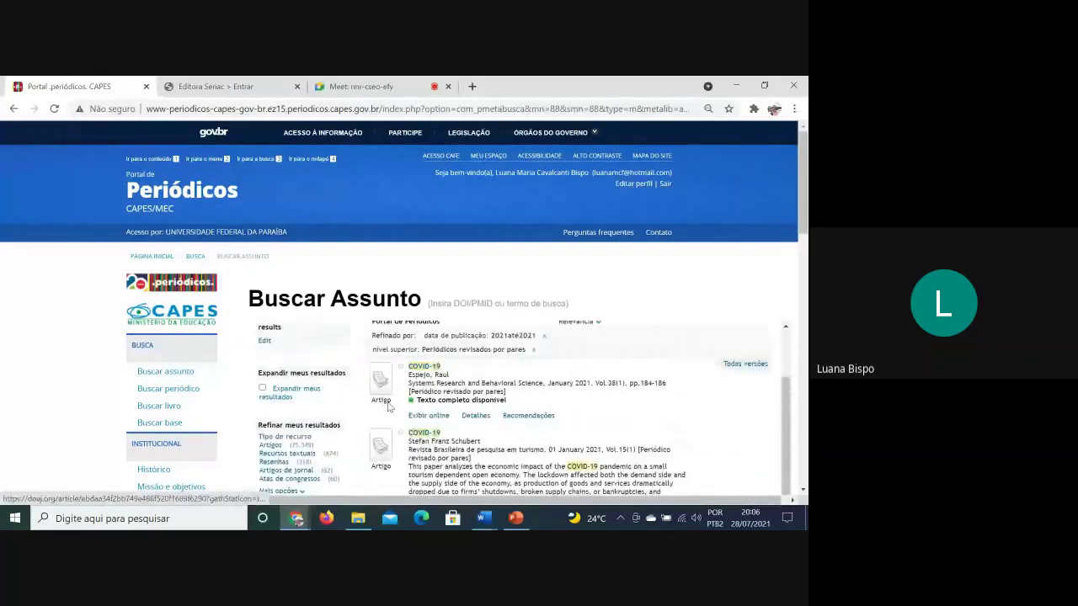
scroll(328, 423, "down", 2)
scroll(329, 423, "down", 2)
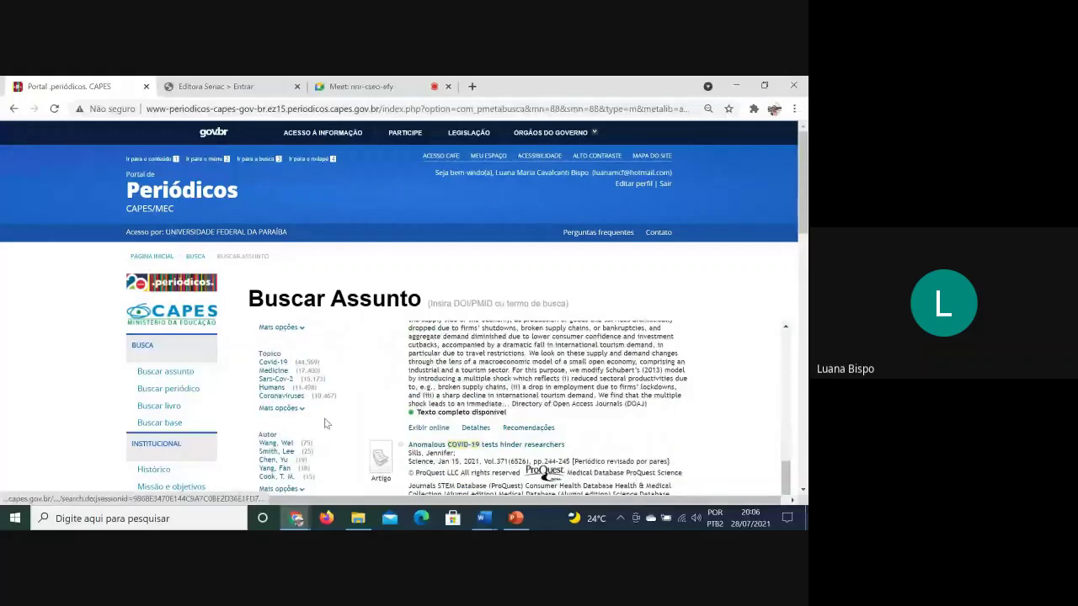
scroll(325, 424, "down", 2)
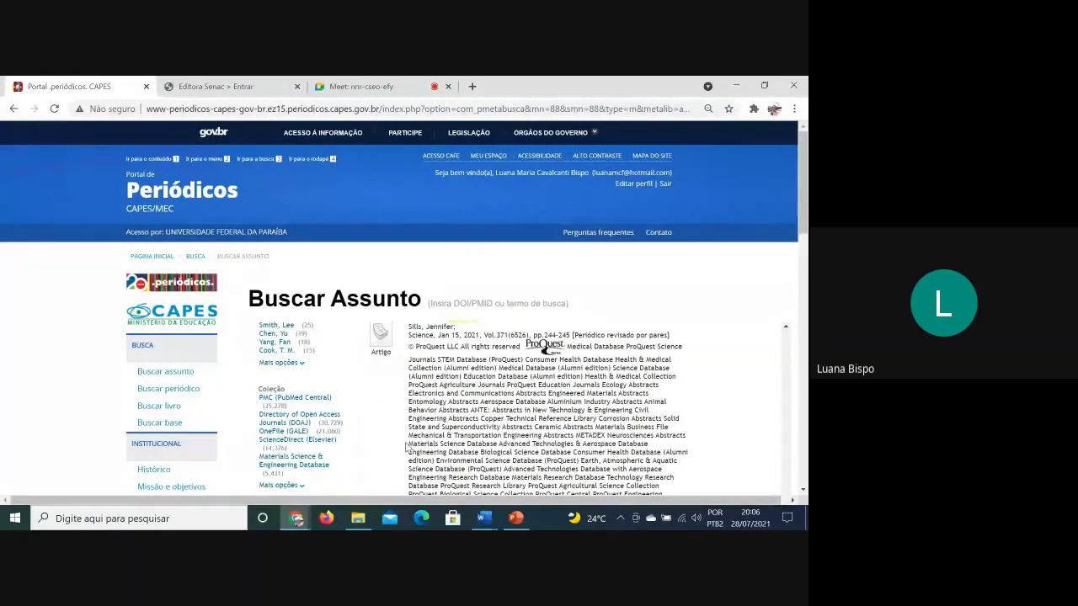
scroll(397, 373, "down", 2)
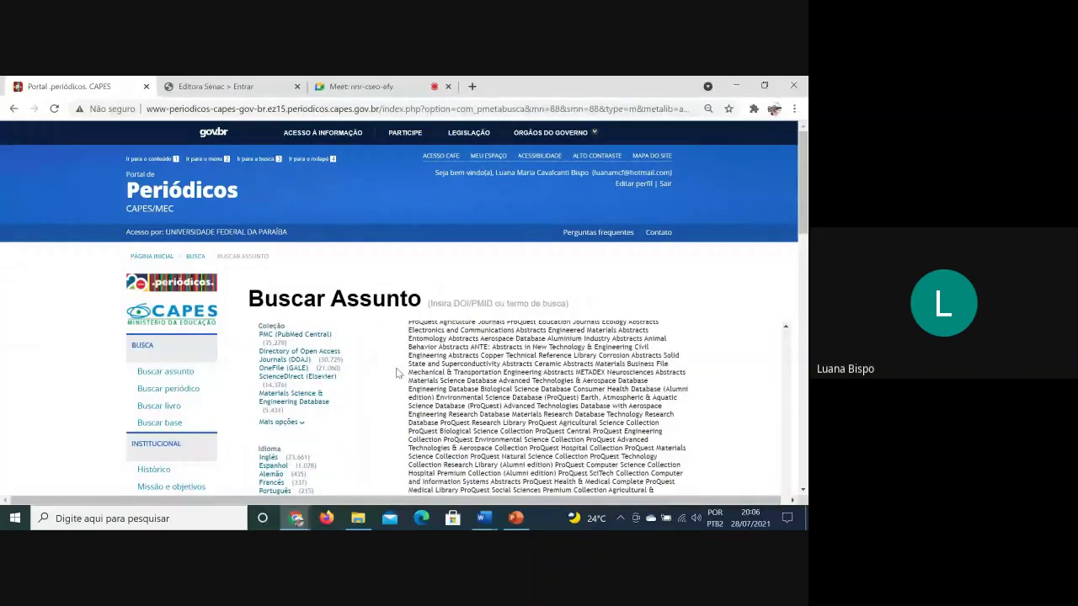
scroll(398, 373, "down", 2)
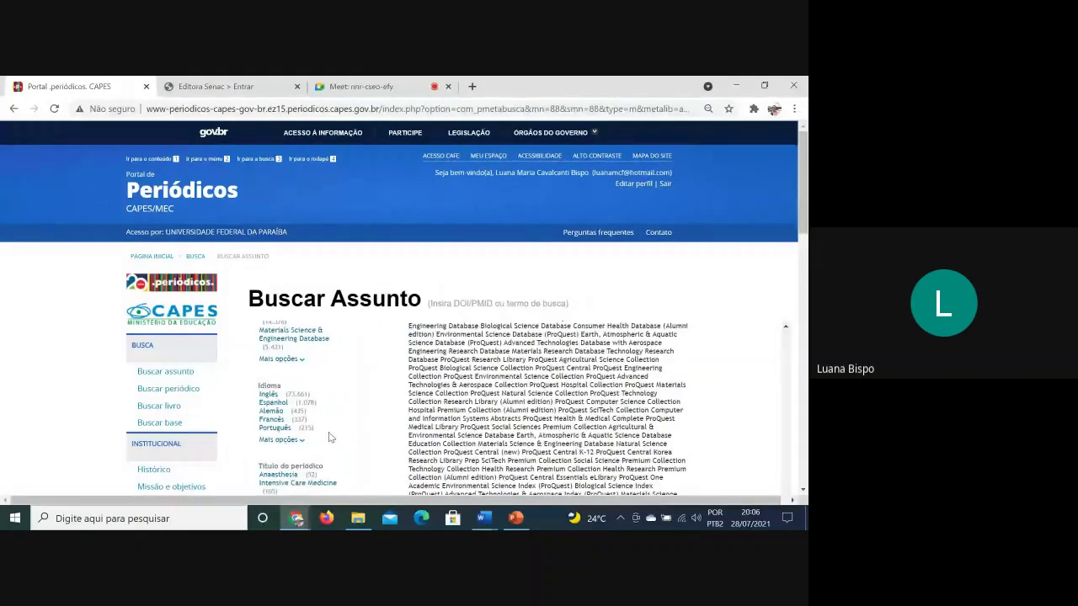
scroll(329, 449, "down", 2)
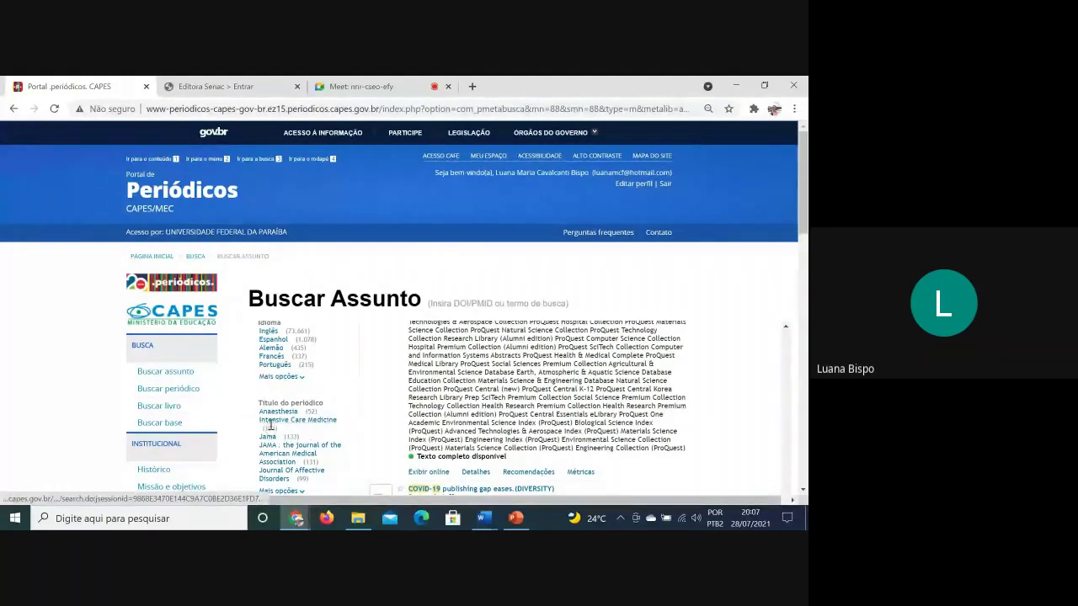
scroll(271, 427, "down", 2)
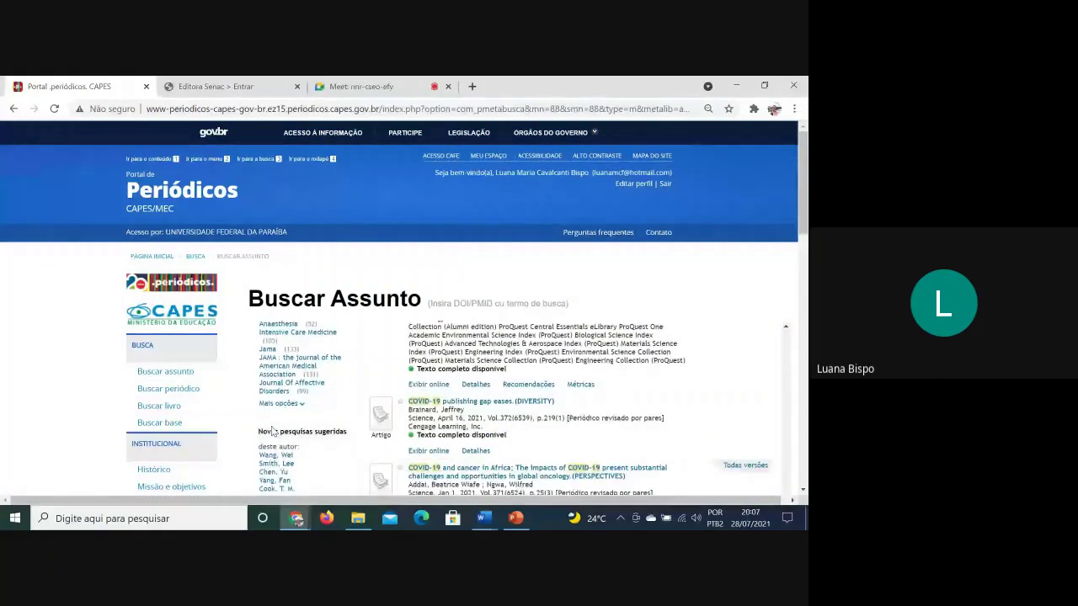
scroll(272, 431, "down", 1)
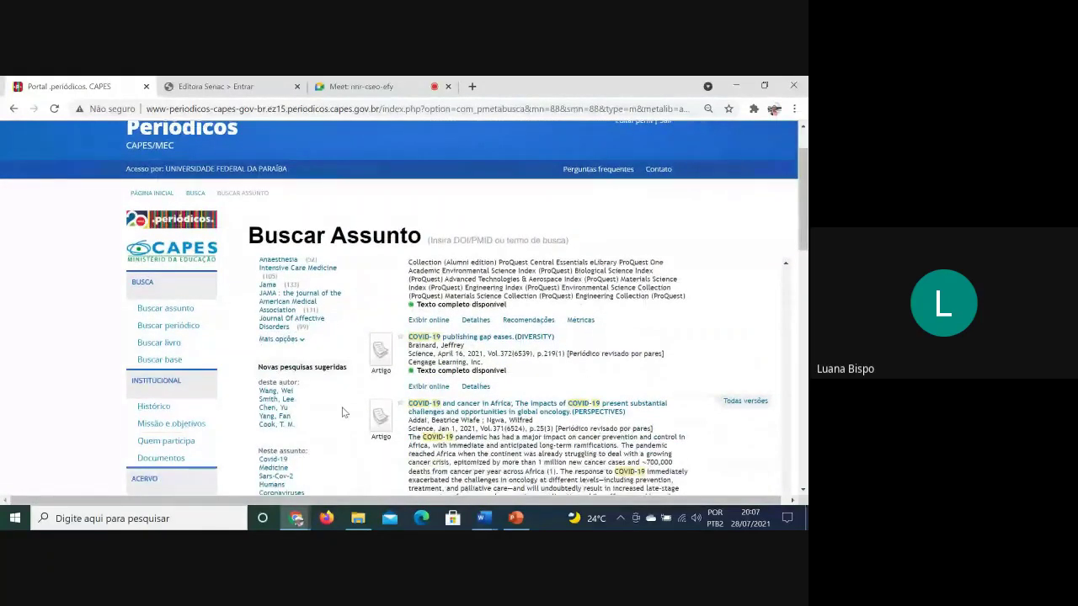
scroll(343, 413, "down", 1)
scroll(343, 413, "down", 1)
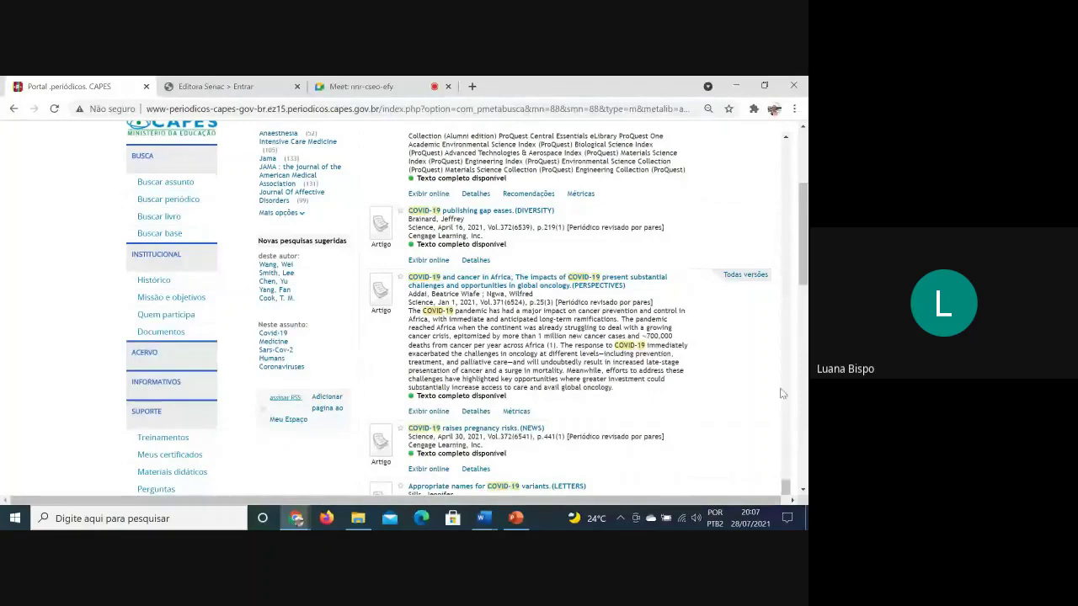
scroll(771, 396, "up", 3)
scroll(755, 400, "up", 8)
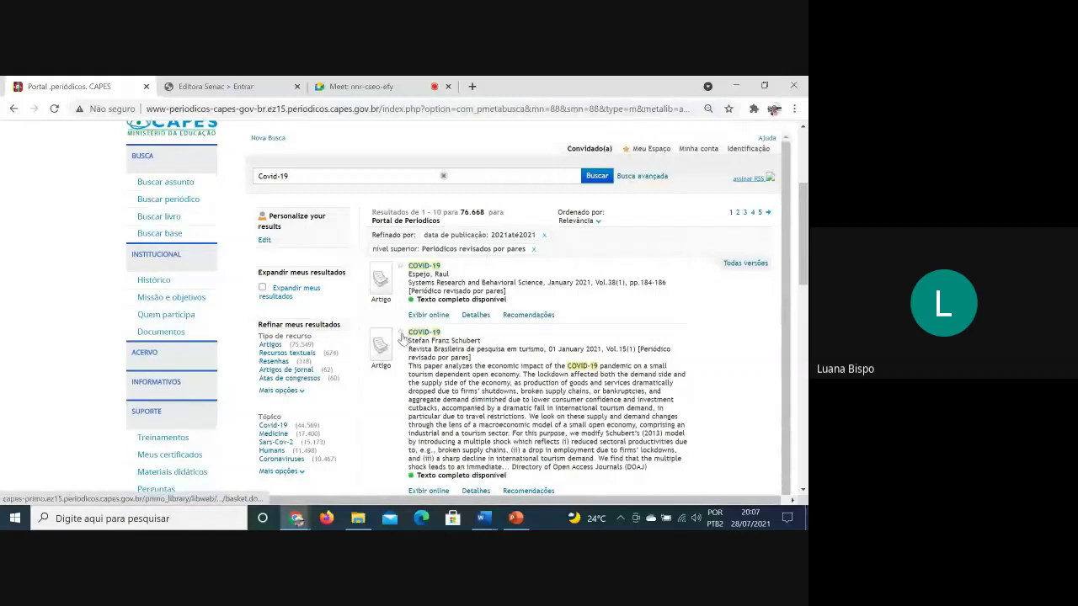
Star the Revista Brasileira de Pesquisa em Turismo COVID-19 article and preview its DOAJ page inline
left_click(400, 332)
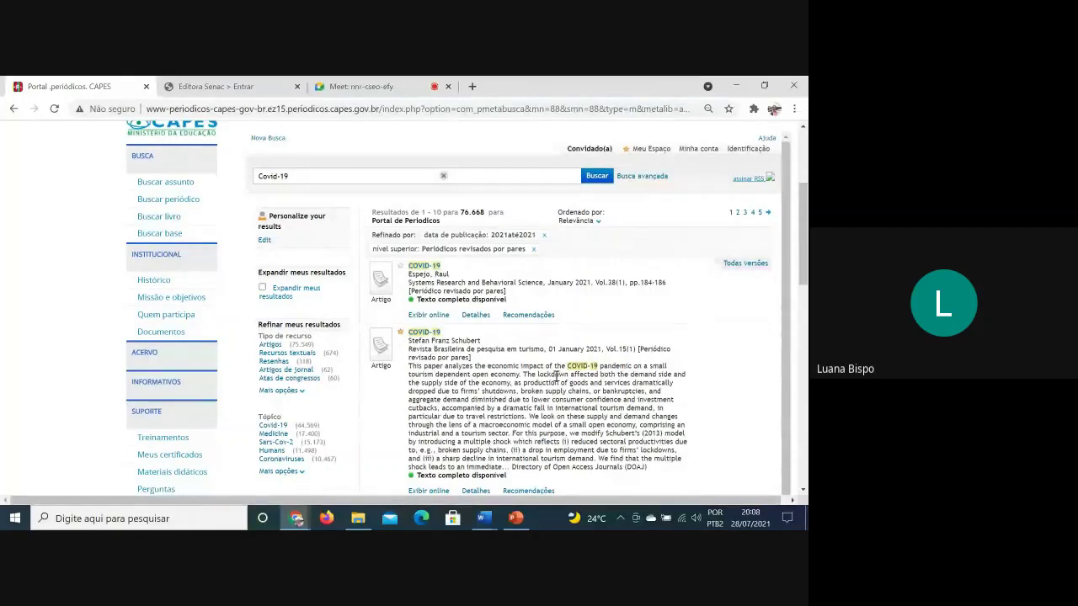
scroll(556, 377, "down", 1)
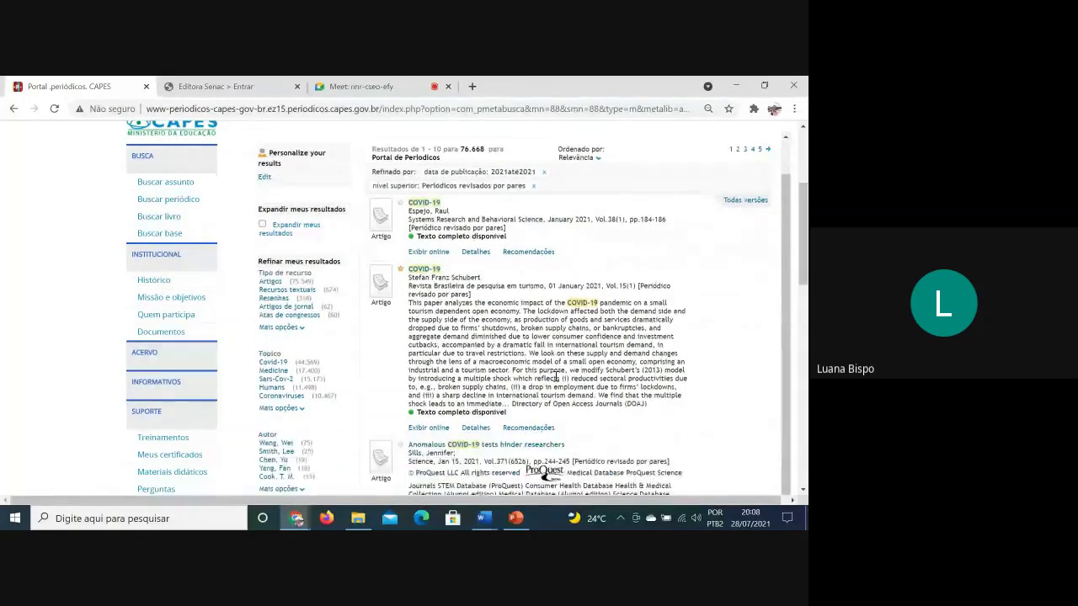
left_click(430, 427)
scroll(536, 399, "down", 1)
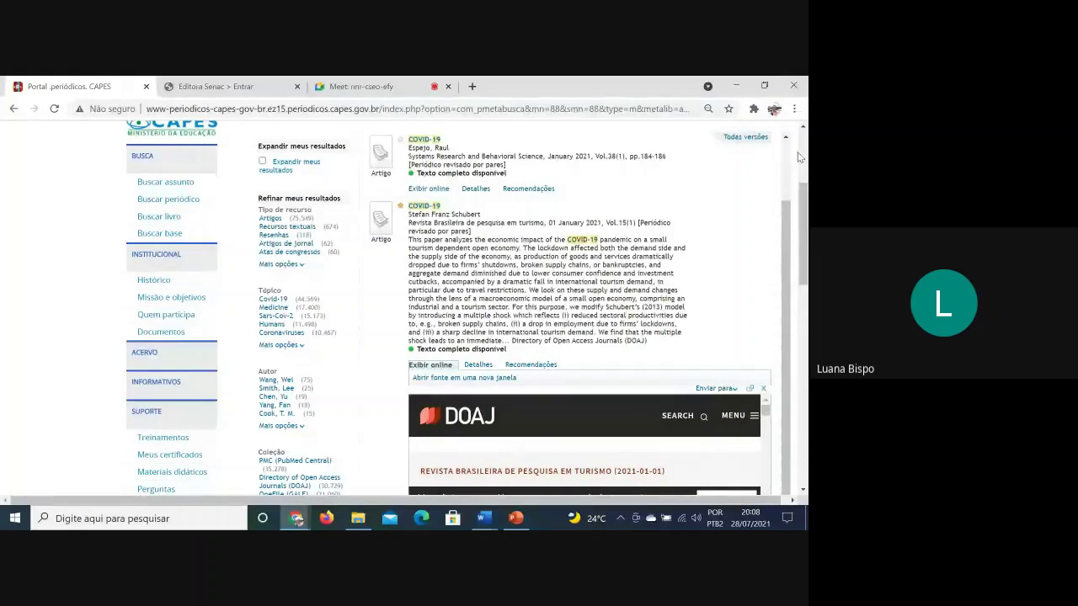
scroll(741, 253, "down", 1)
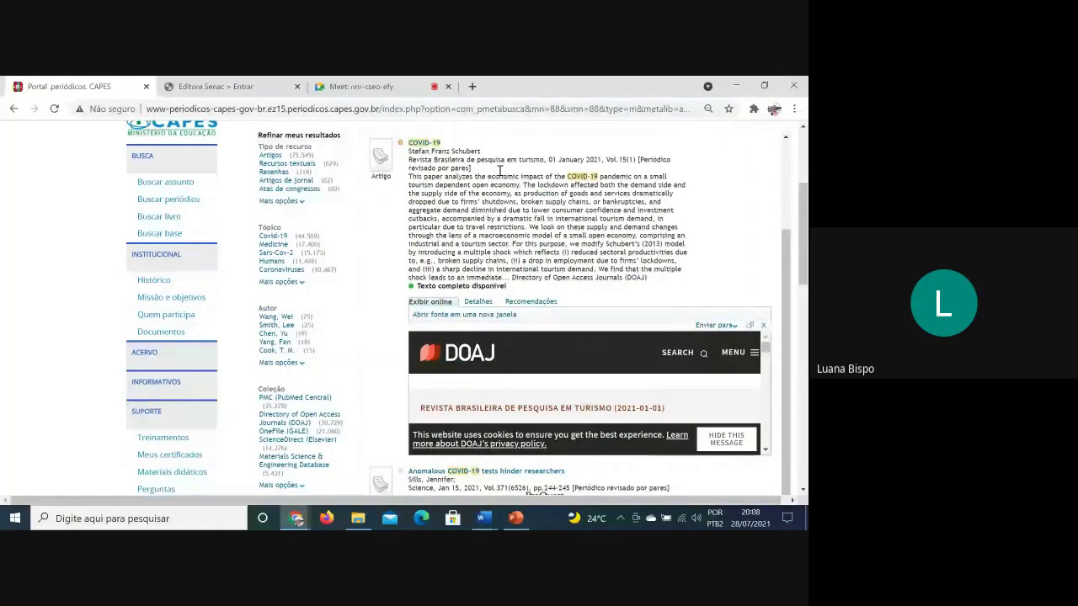
scroll(571, 371, "up", 1)
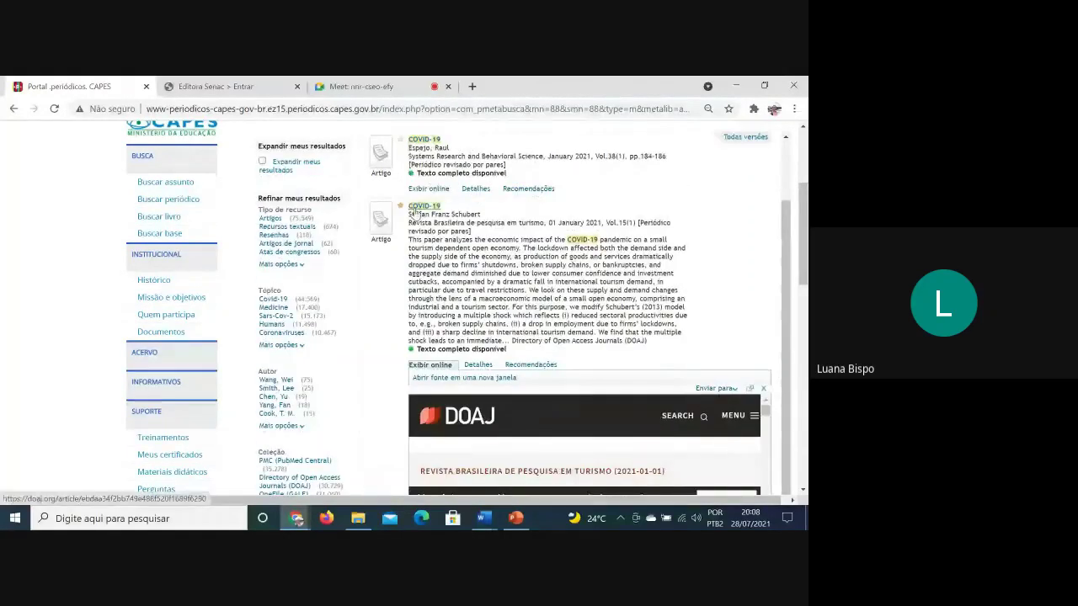
Open the DOAJ article page and follow READ ONLINE to the journal's website
left_click(413, 210)
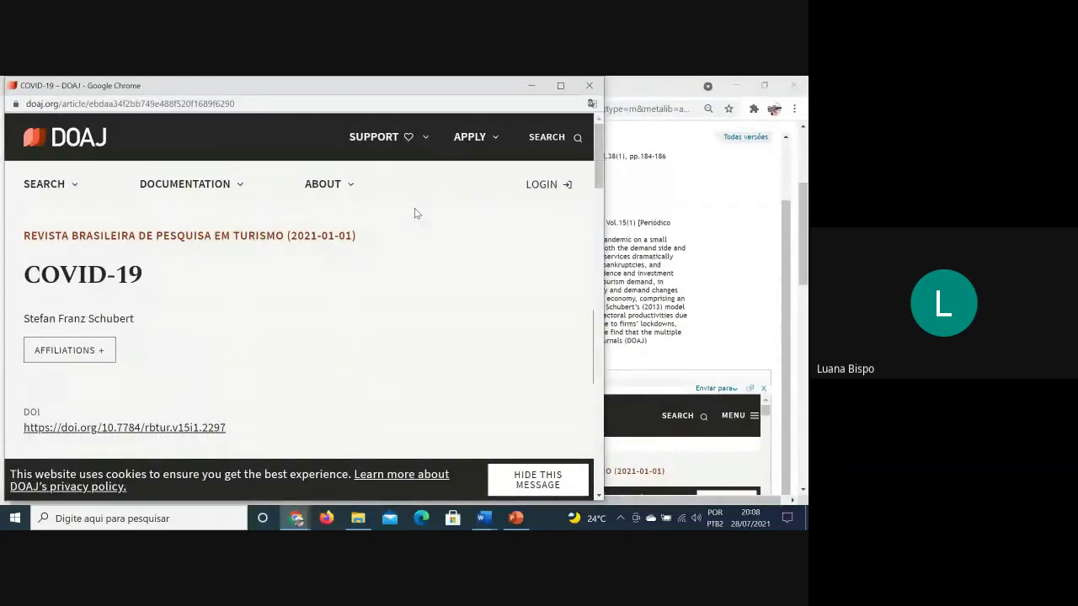
scroll(399, 305, "down", 3)
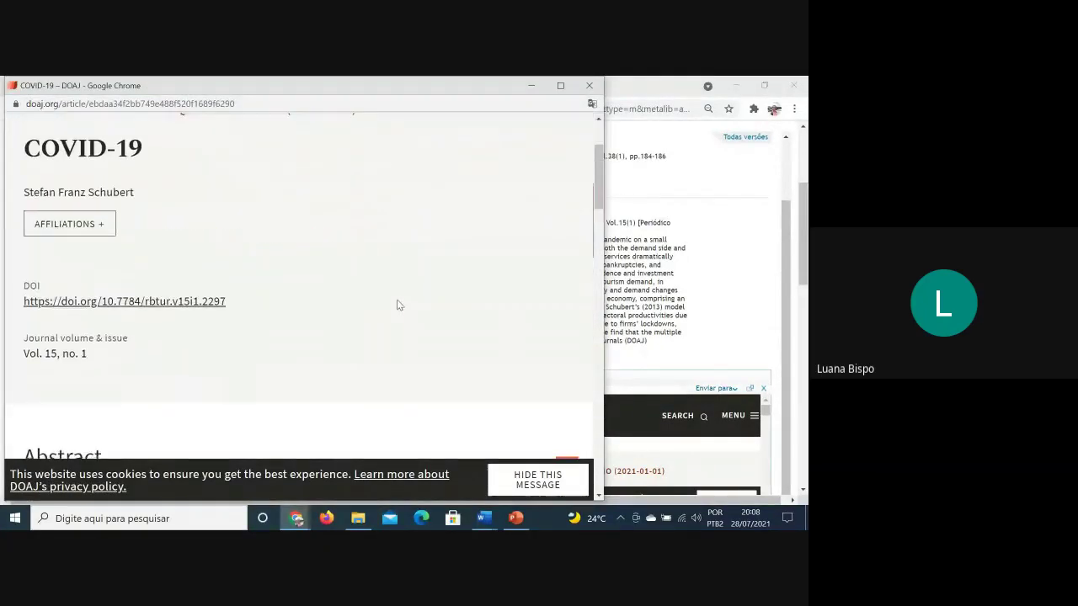
scroll(399, 305, "down", 2)
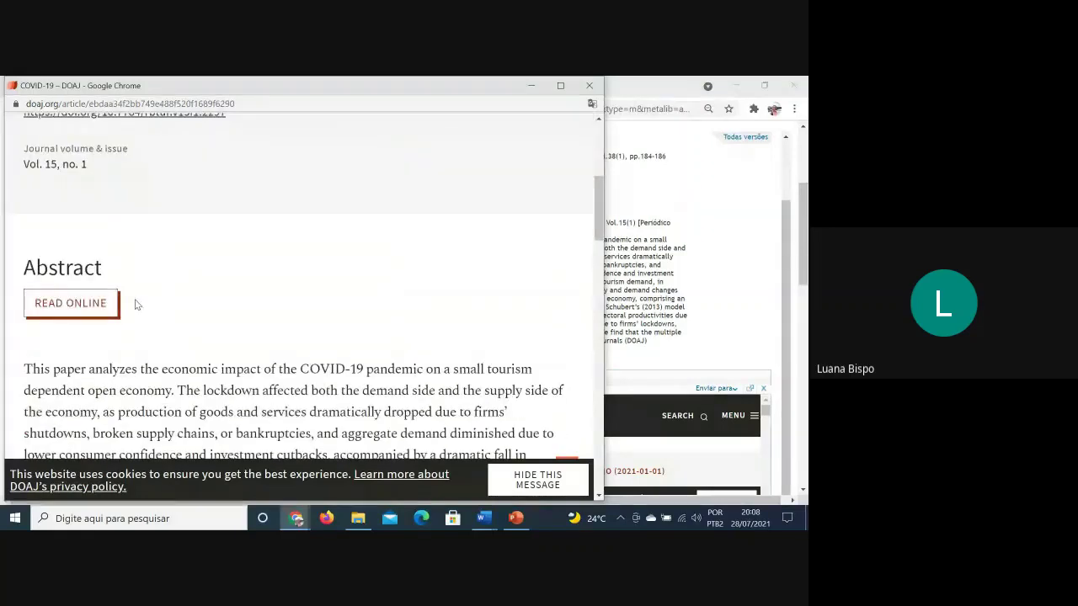
left_click(77, 305)
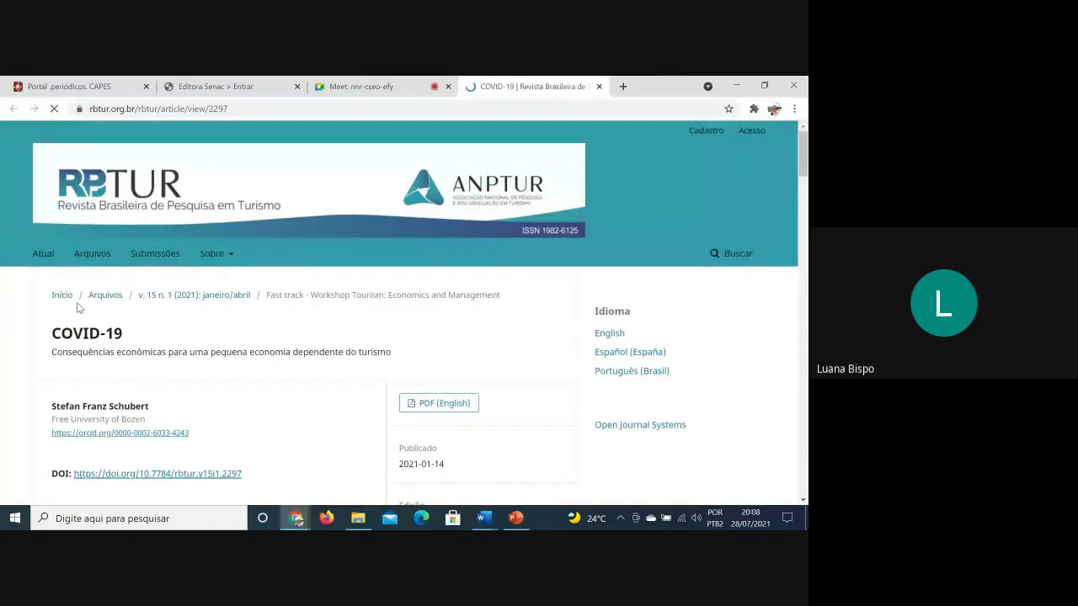
Open the article's 27-page PDF (English)
scroll(283, 344, "down", 1)
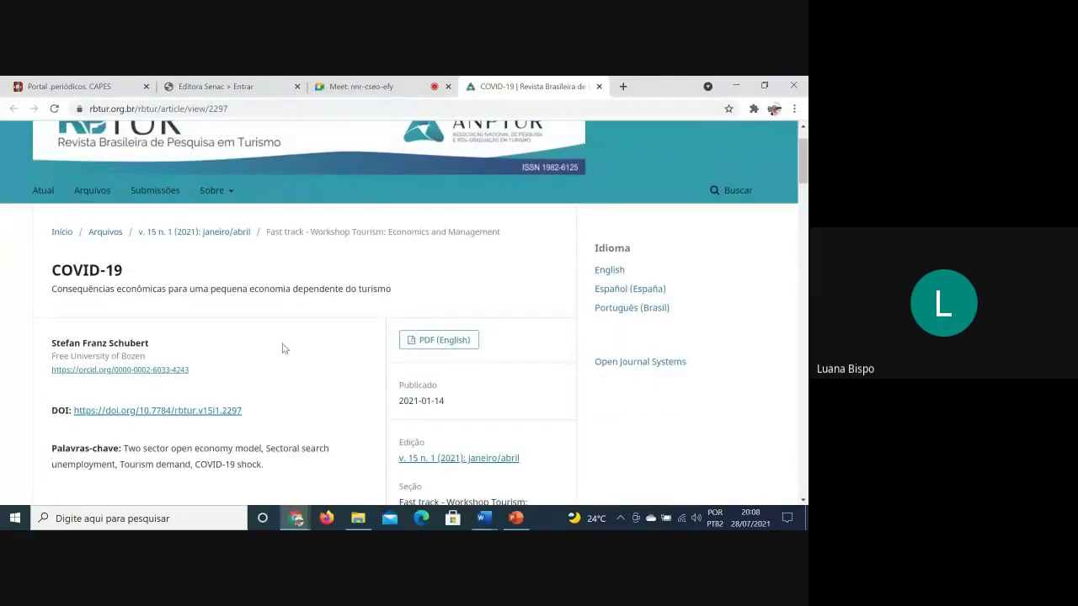
left_click(444, 339)
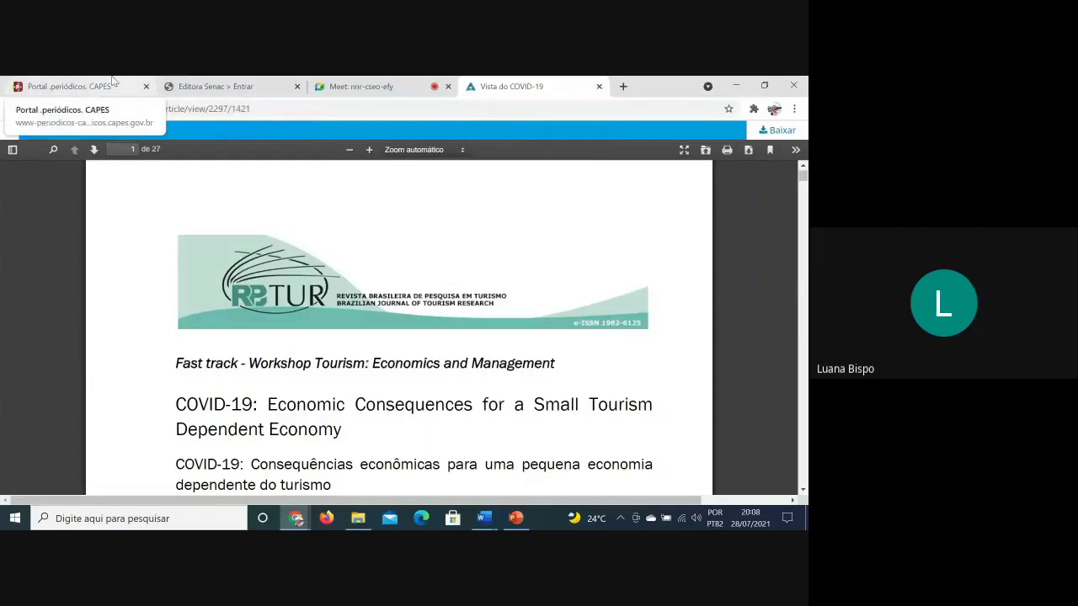
Return to the CAPES results and close the embedded DOAJ preview
left_click(113, 84)
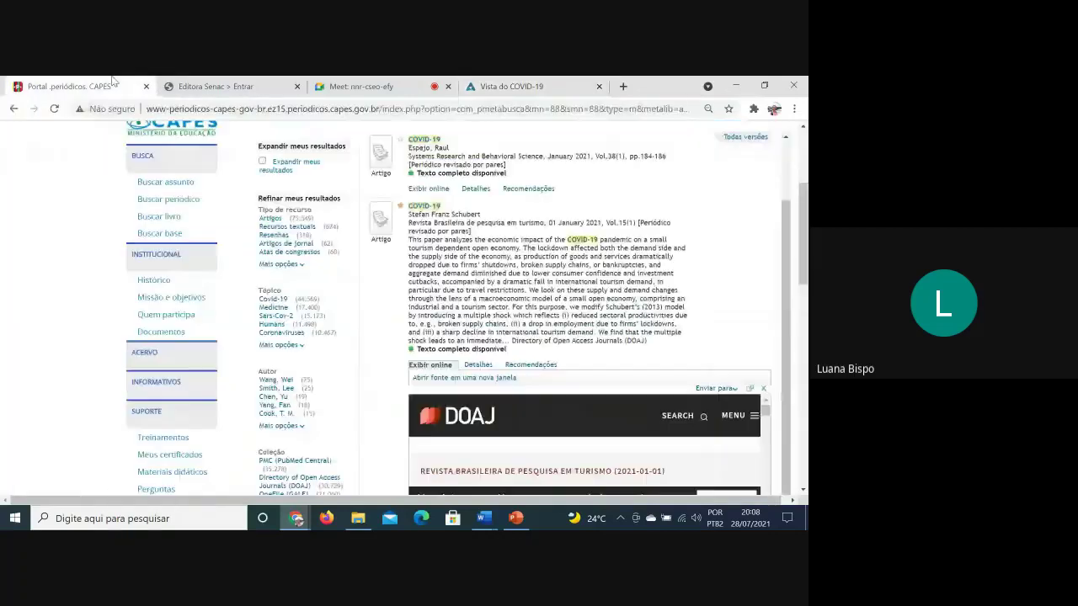
left_click(762, 392)
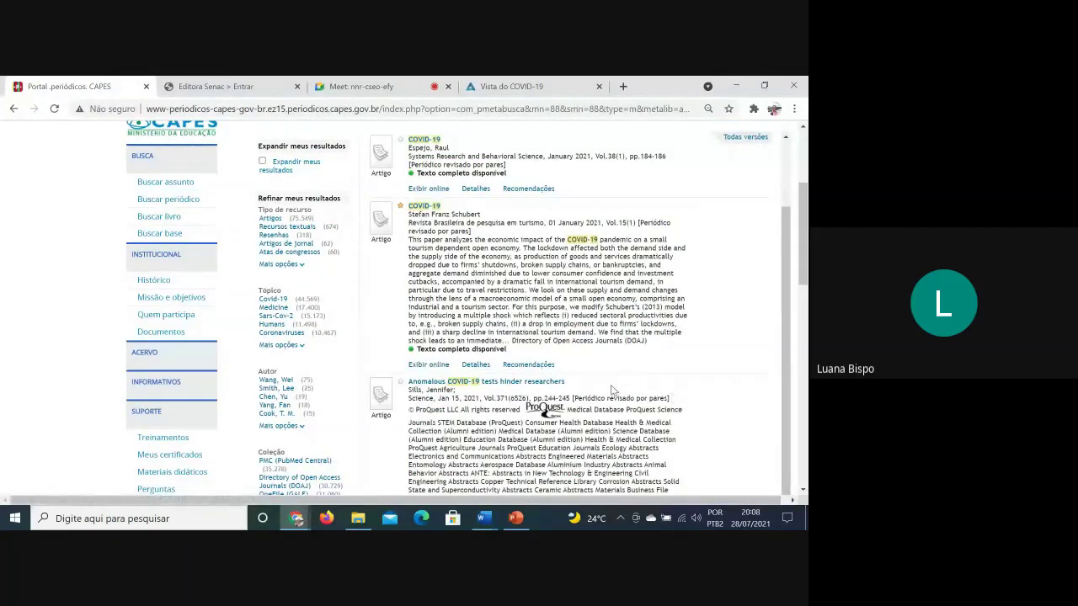
left_click(414, 370)
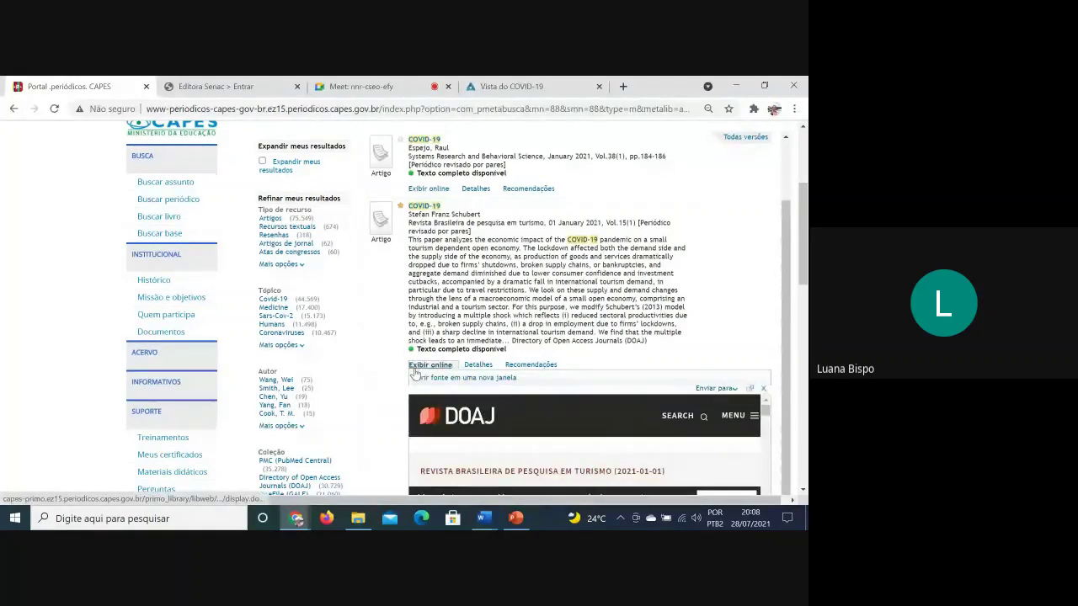
left_click(428, 365)
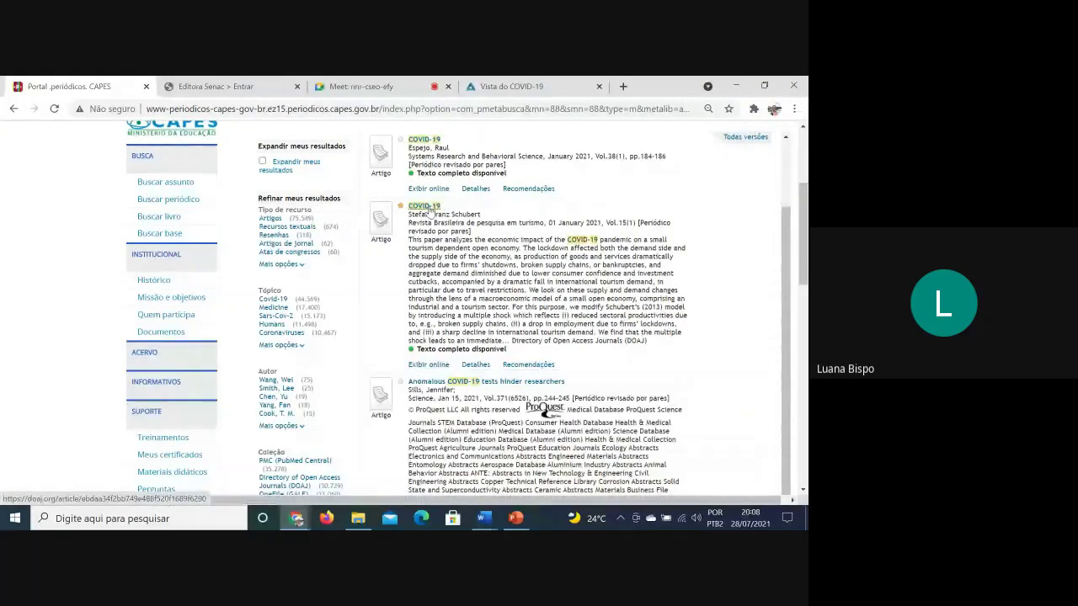
Show the article's Detalhes and open Enviar para, listing Citation, EndNote and BibTeX
left_click(476, 364)
scroll(589, 379, "down", 3)
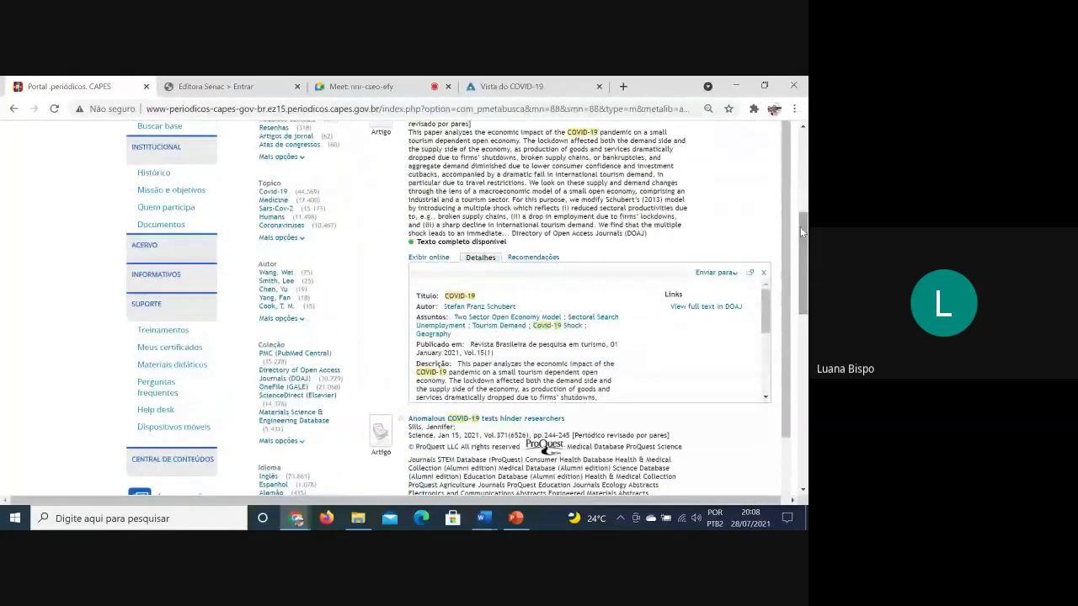
scroll(616, 318, "down", 2)
scroll(615, 318, "down", 3)
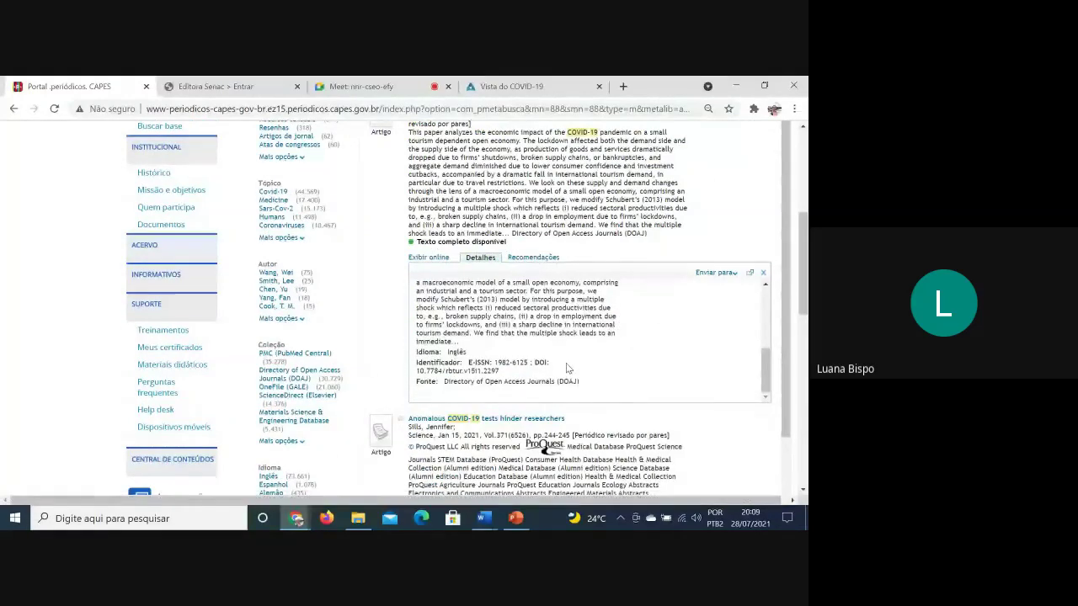
scroll(567, 367, "up", 5)
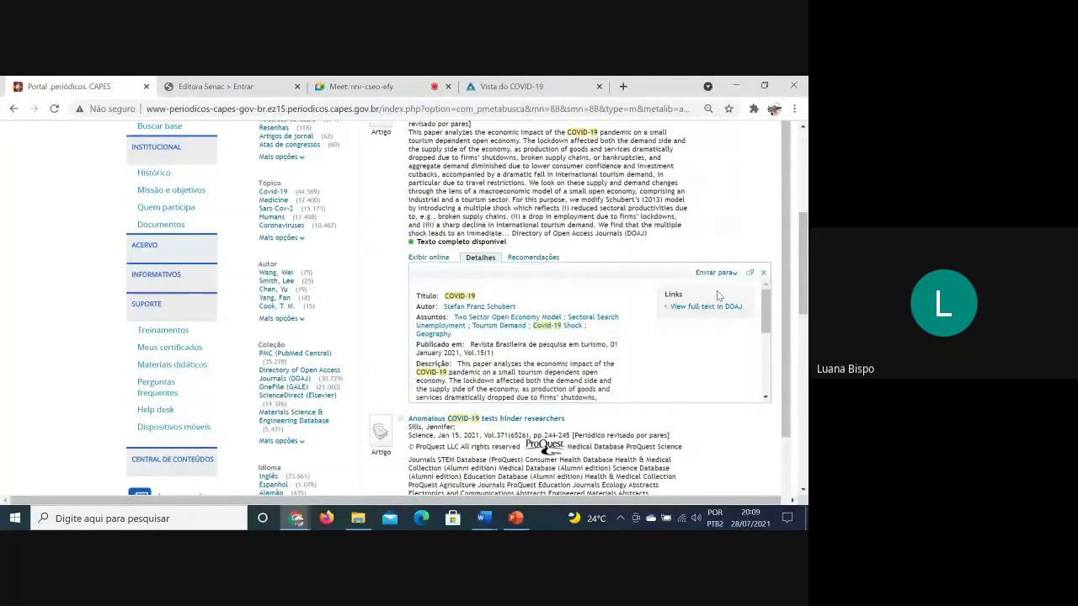
left_click(733, 273)
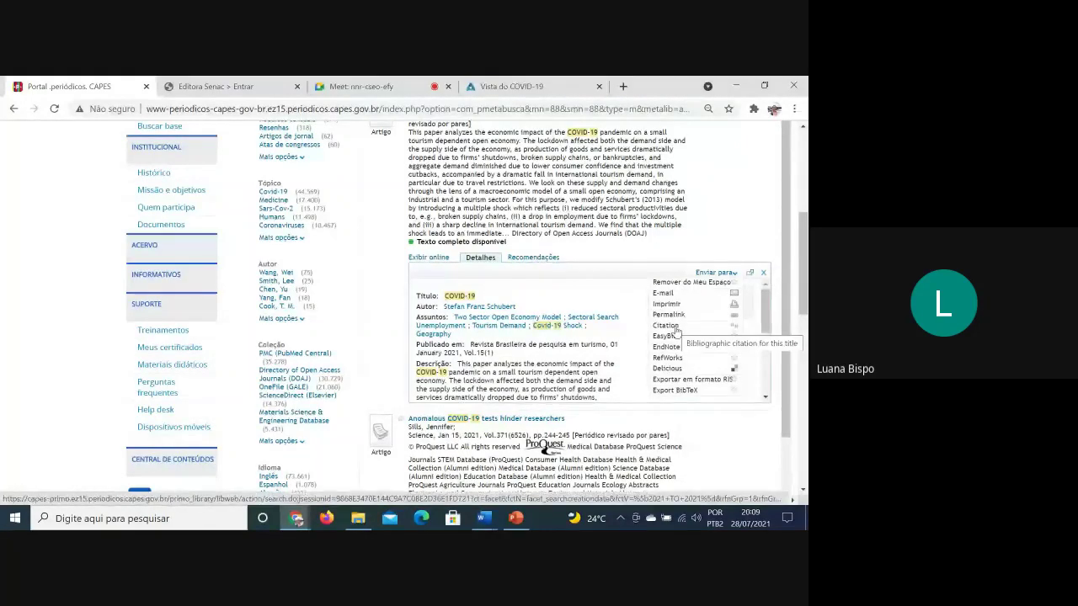
Generate the tourism article's citation and copy its APA text
left_click(665, 325)
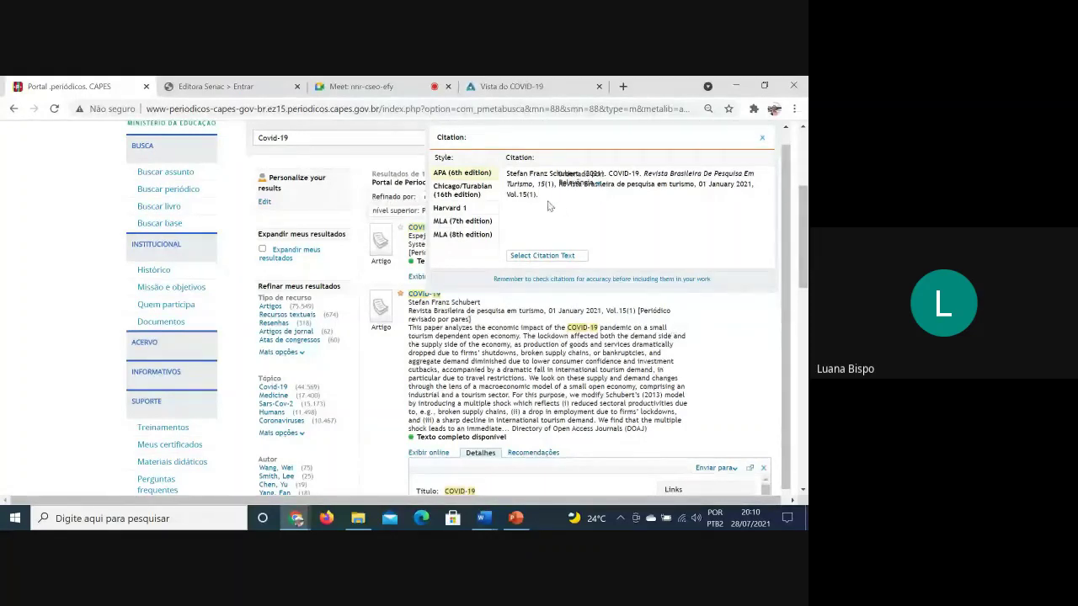
left_click_drag(543, 202, 510, 169)
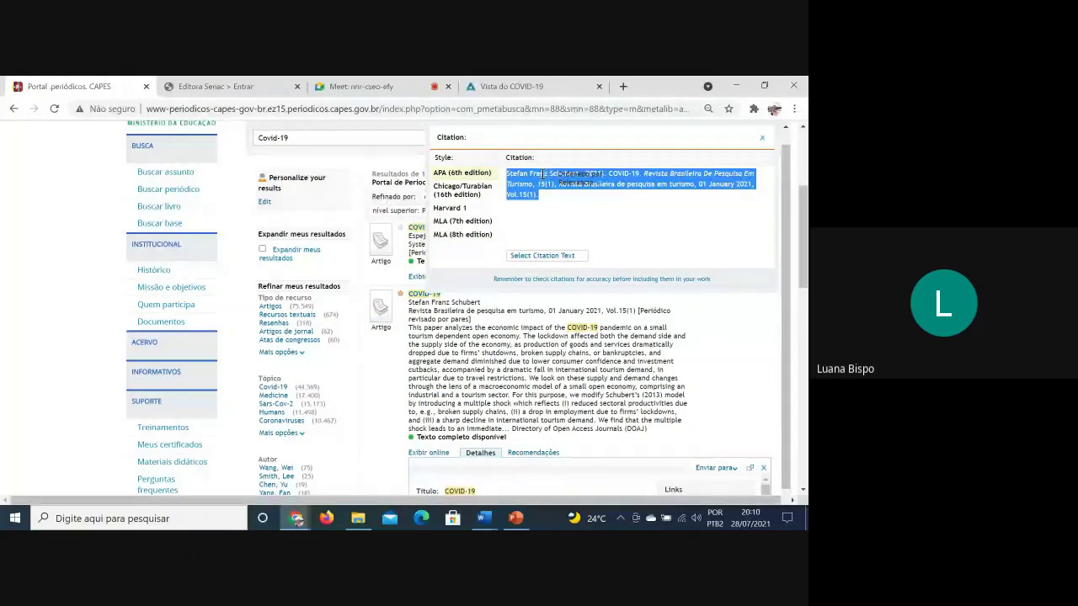
right_click(539, 179)
left_click(540, 183)
Paste the copied APA citation into a new browser tab's address bar
left_click(623, 86)
left_click(501, 107)
key("ctrl+v")
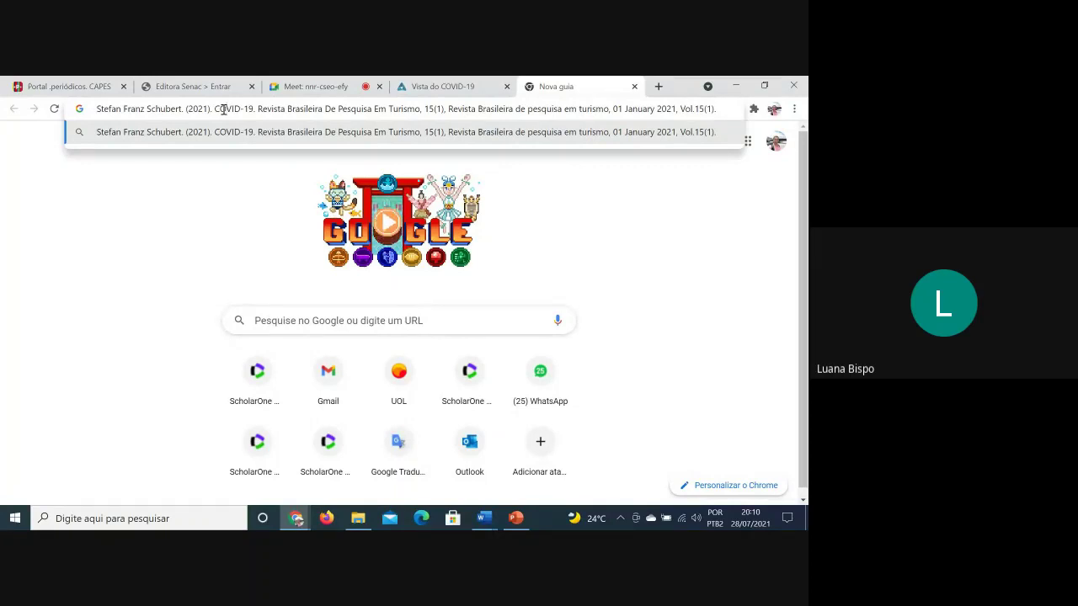
Check the pasted citation, glance at the 'Vista do COVID-19' tab, then return to the CAPES portal tab
triple_click(224, 108)
left_click(487, 84)
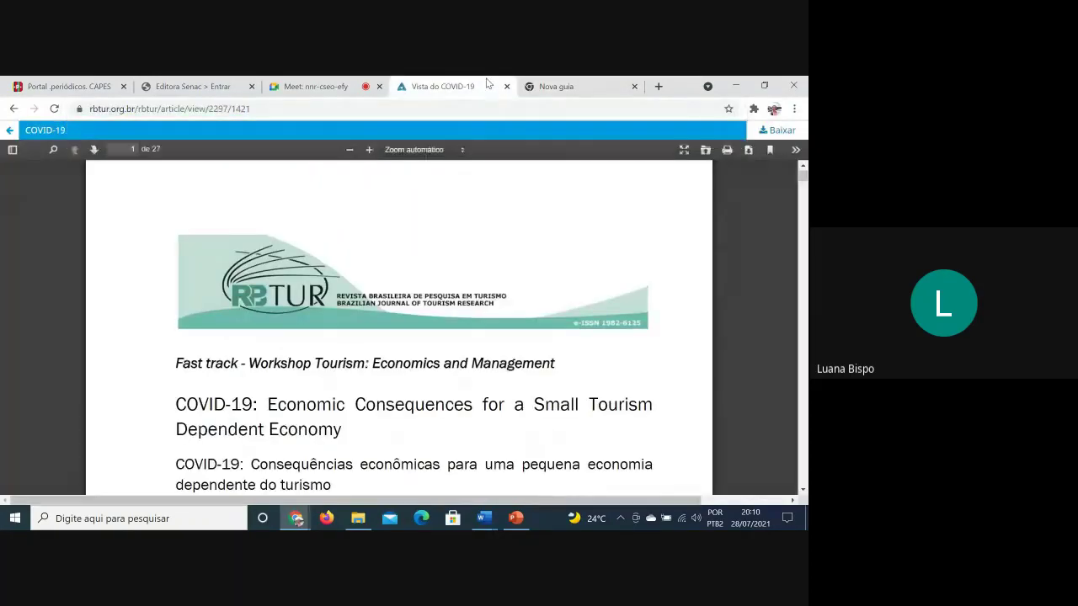
left_click(554, 85)
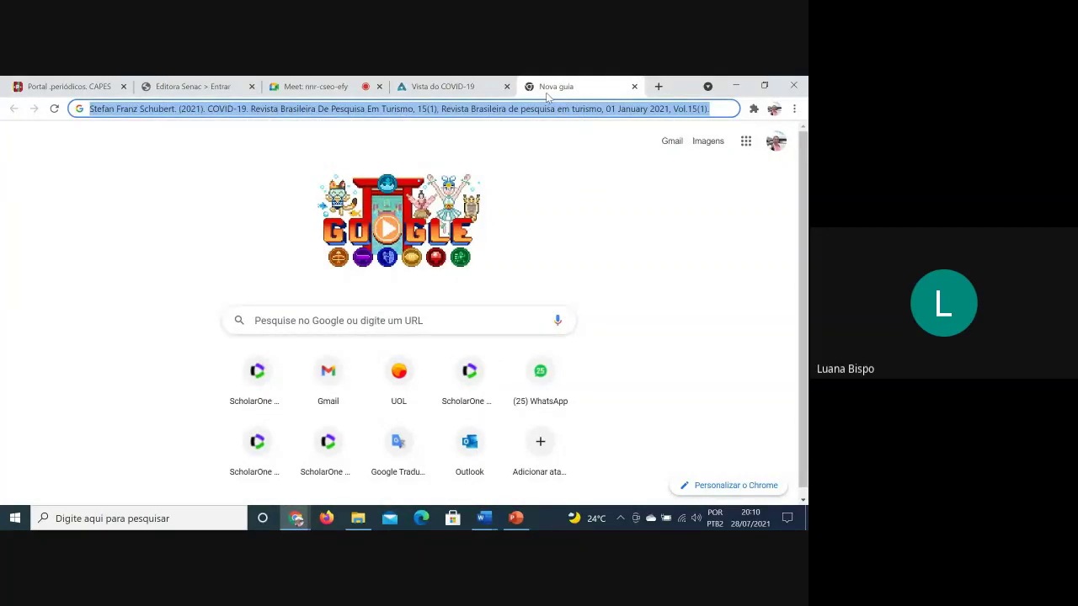
left_click(429, 109)
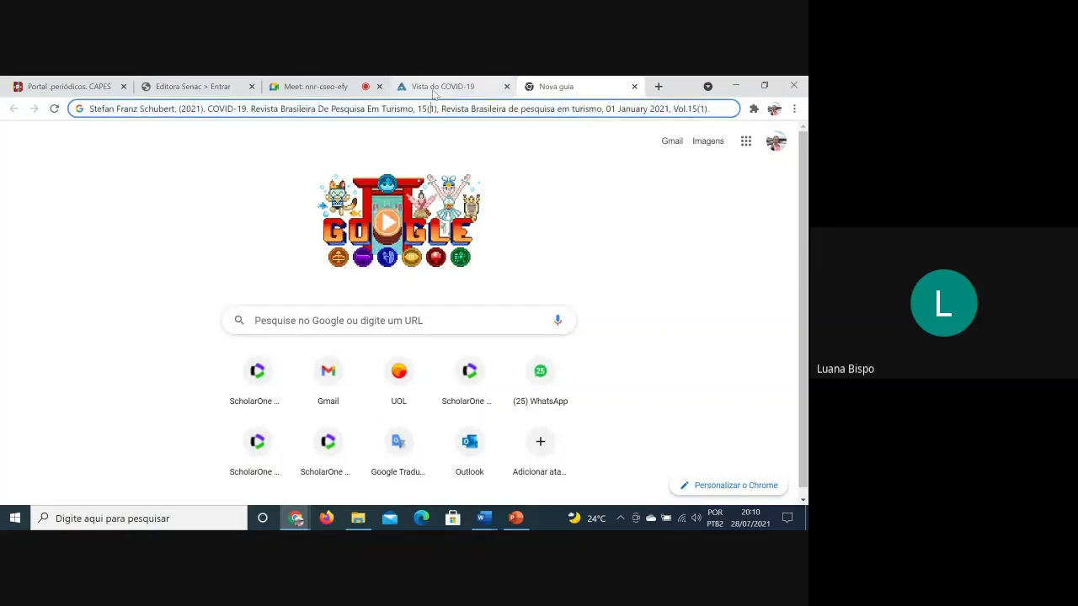
left_click(67, 86)
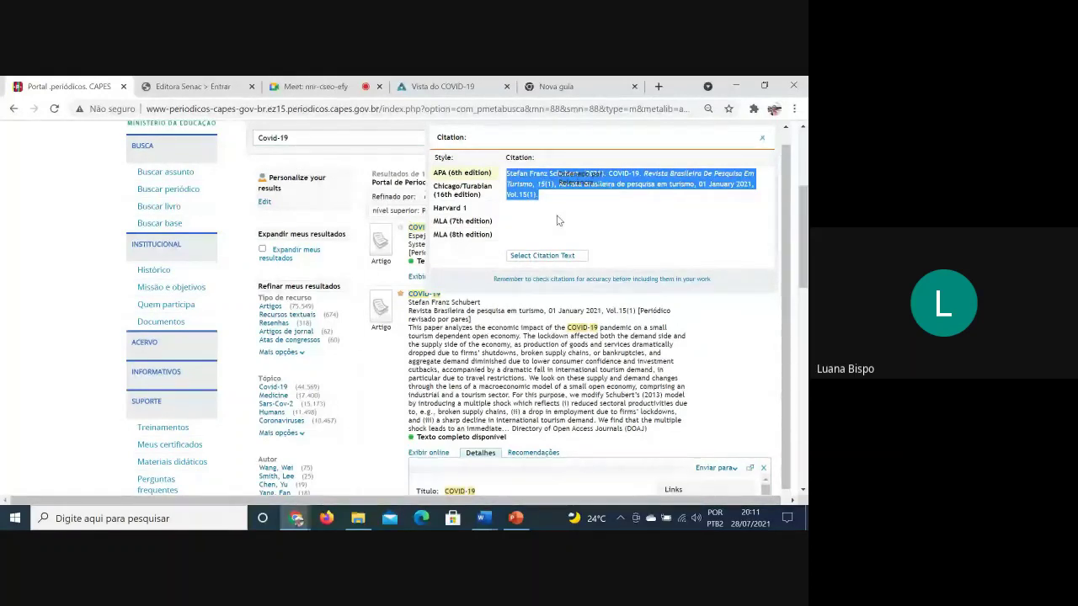
Close the Citation popup and open Recomendações under 'Enviar para' for the tourism article
left_click(762, 138)
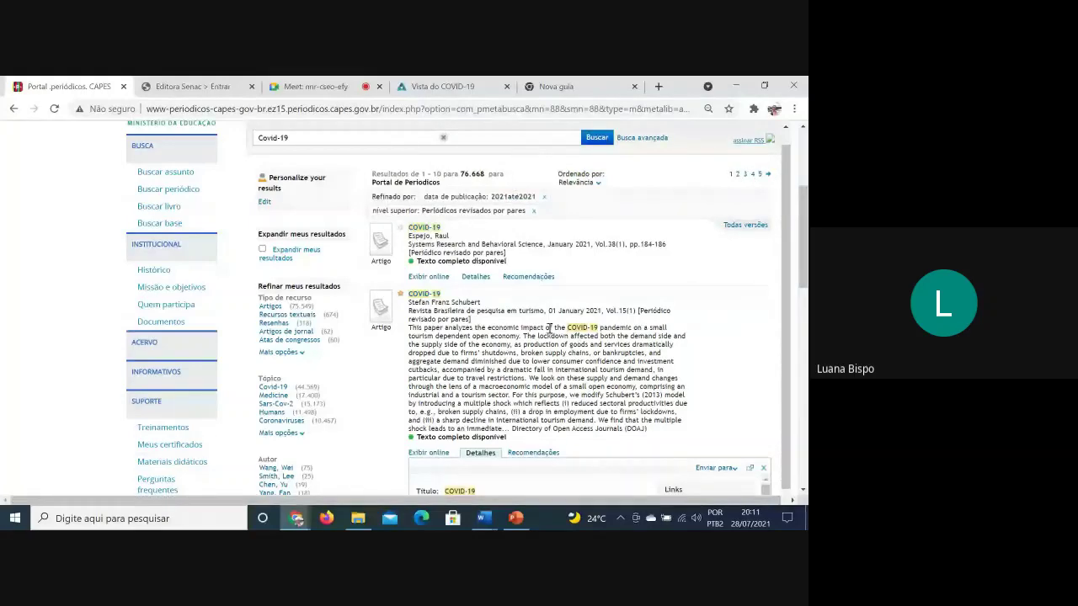
scroll(784, 349, "down", 3)
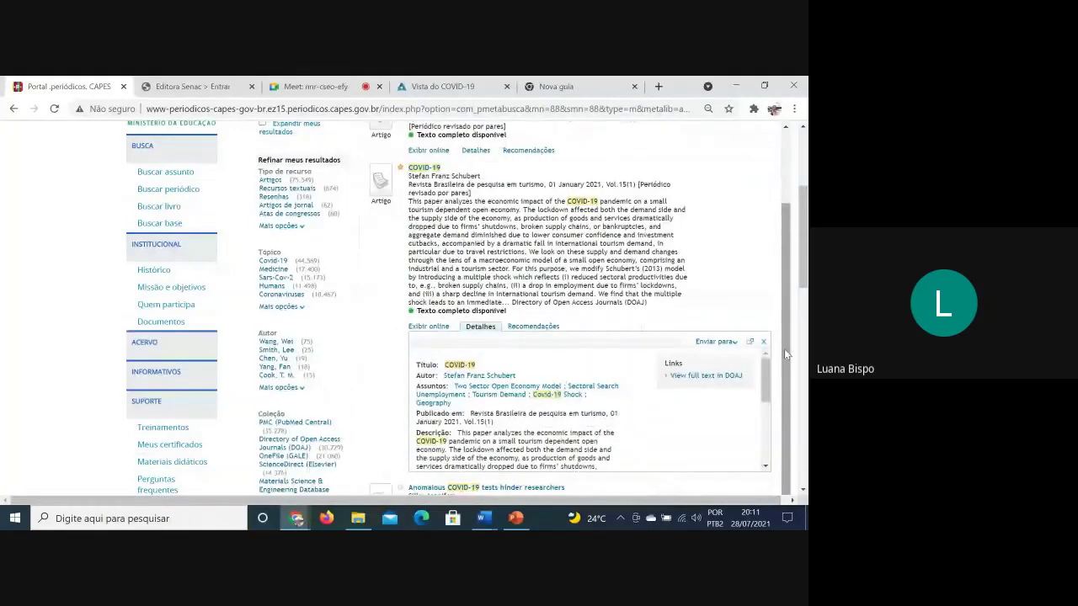
left_click(714, 341)
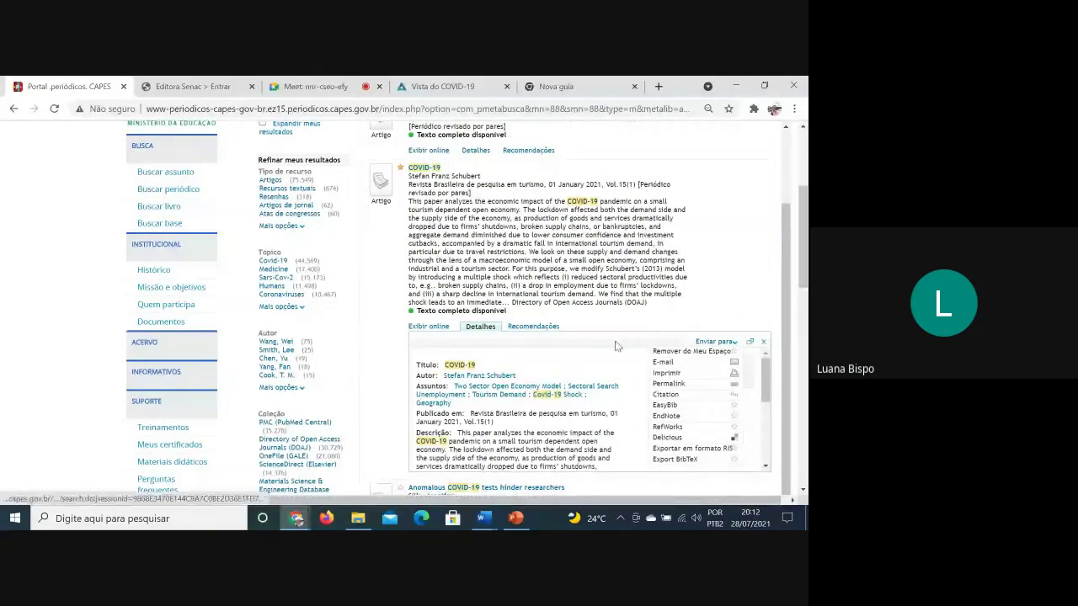
left_click(534, 327)
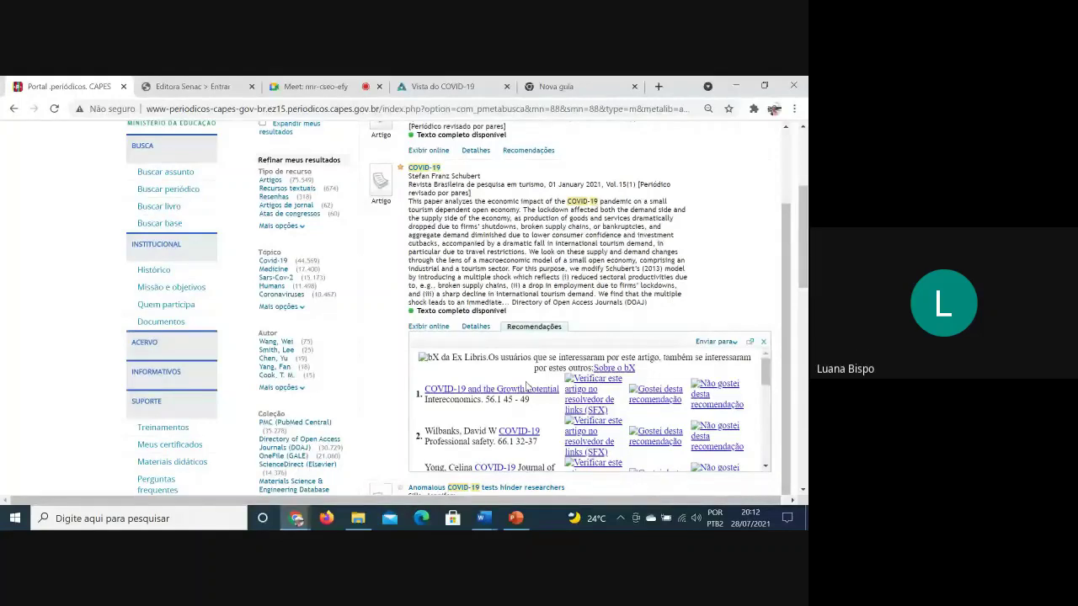
Browse the recommendations, close the panel, and scroll to 'COVID-19 and cancer in Africa'
scroll(528, 386, "down", 1)
scroll(526, 389, "down", 2)
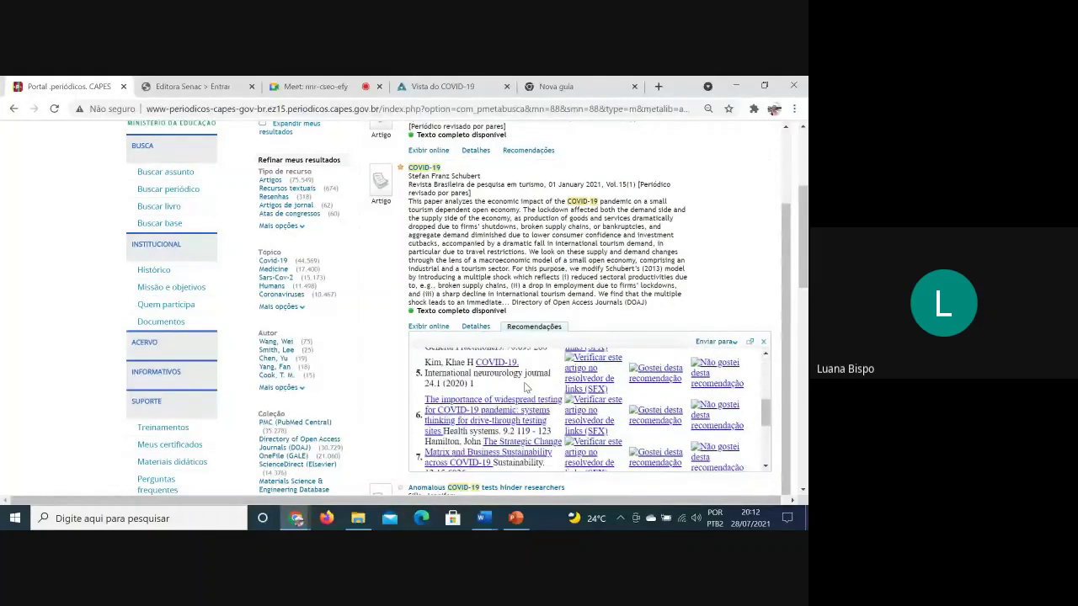
scroll(525, 387, "down", 5)
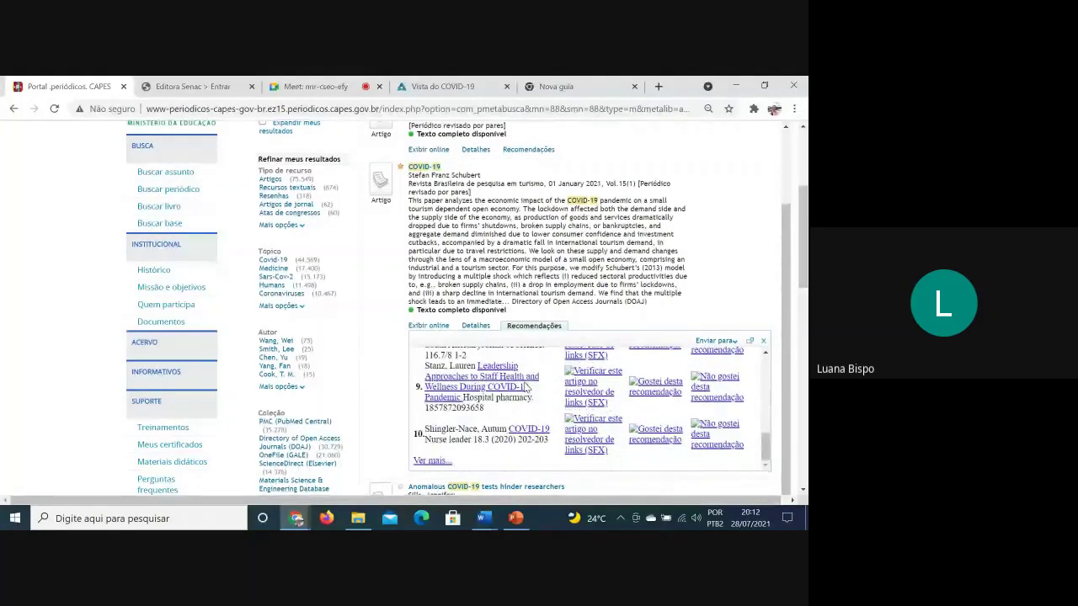
scroll(523, 389, "up", 2)
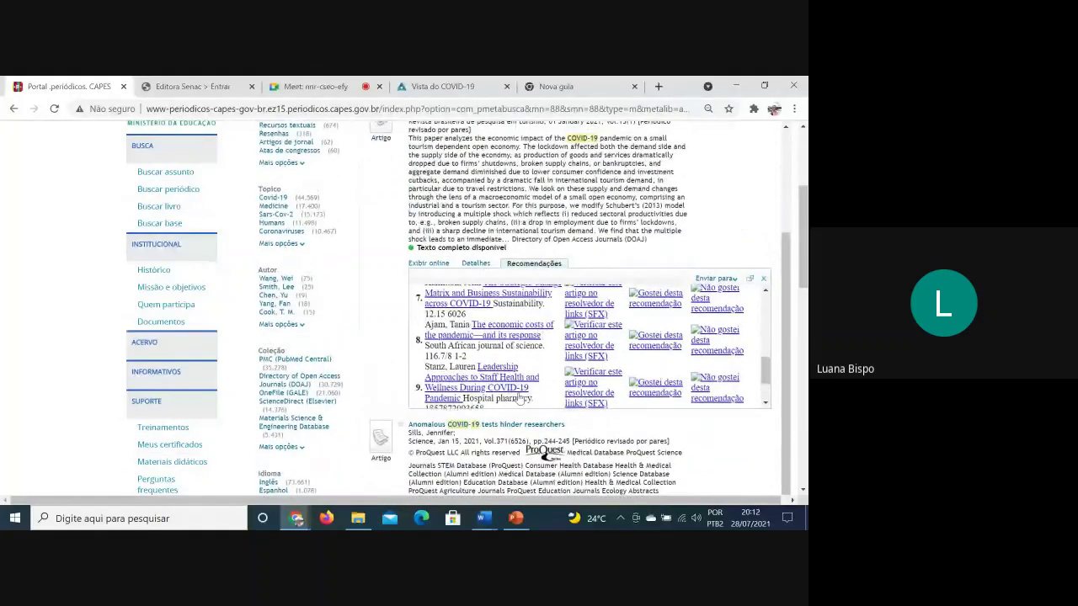
scroll(740, 290, "up", 2)
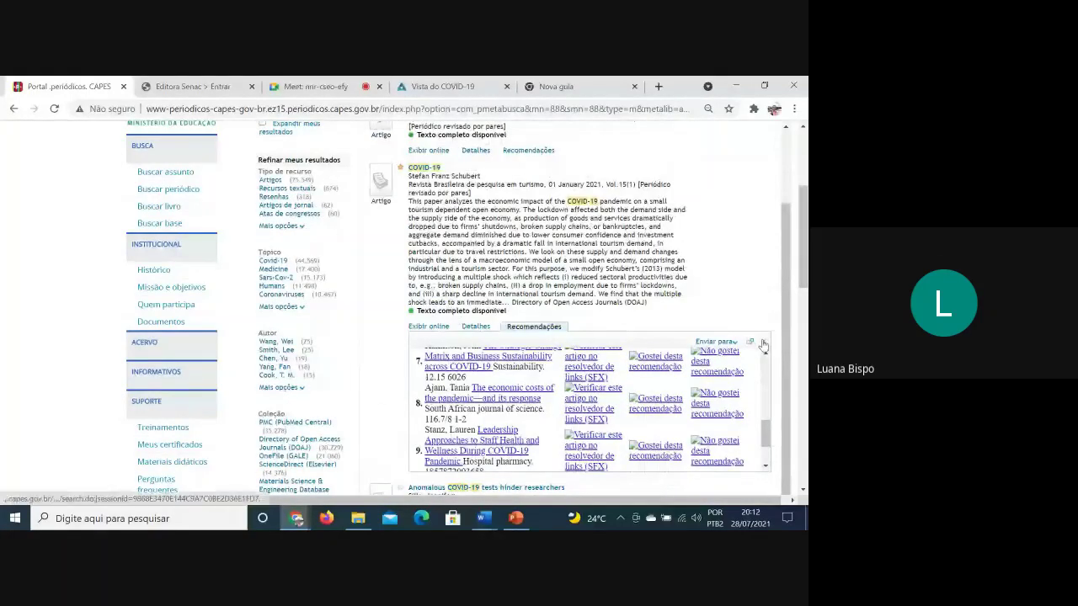
left_click(763, 342)
scroll(703, 414, "down", 5)
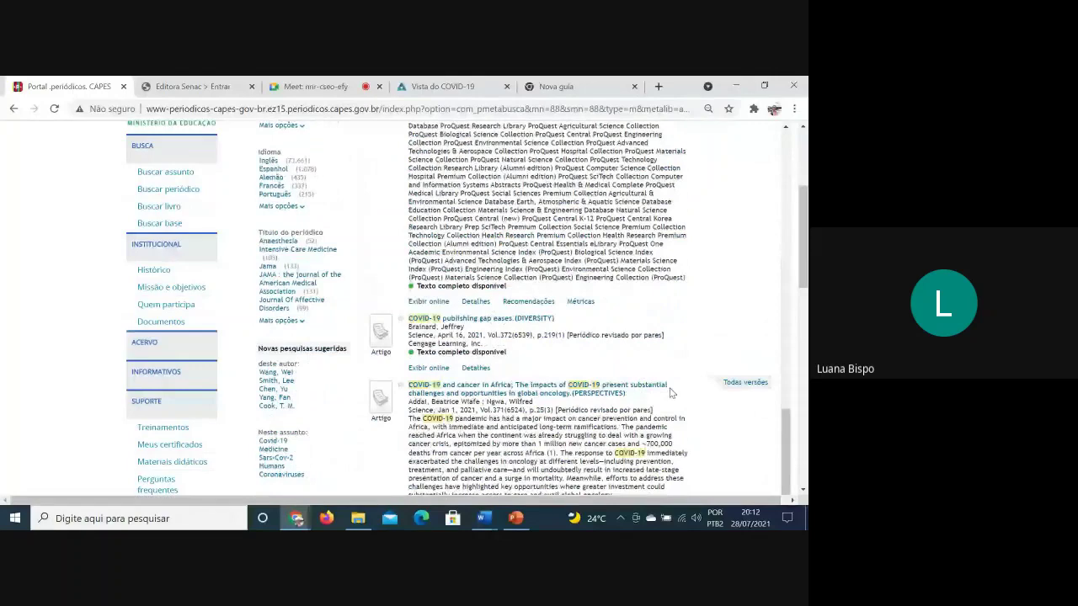
scroll(640, 388, "up", 2)
left_click(582, 372)
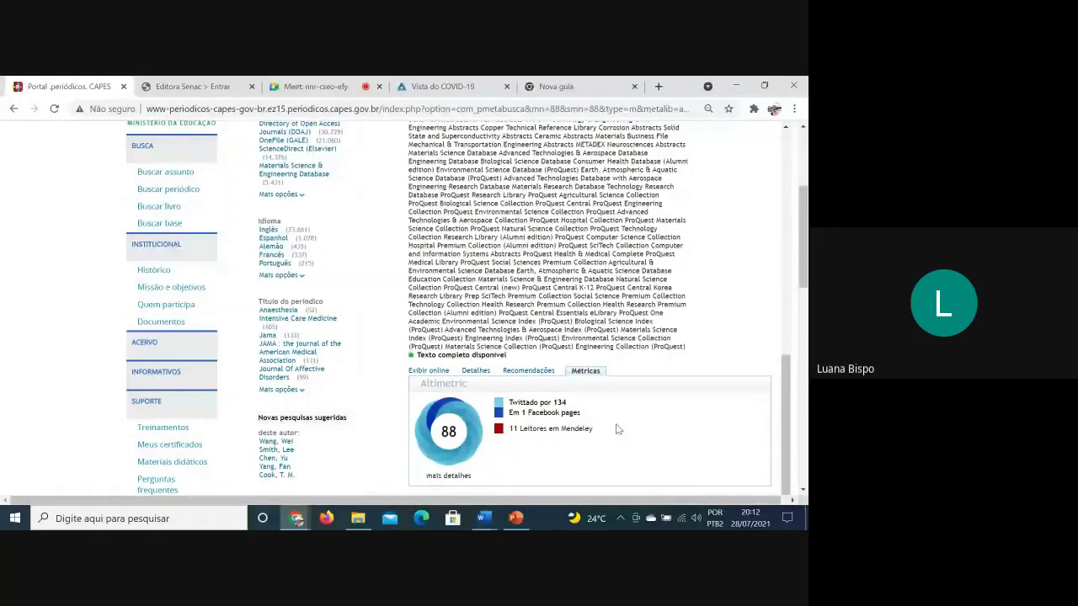
scroll(615, 429, "down", 1)
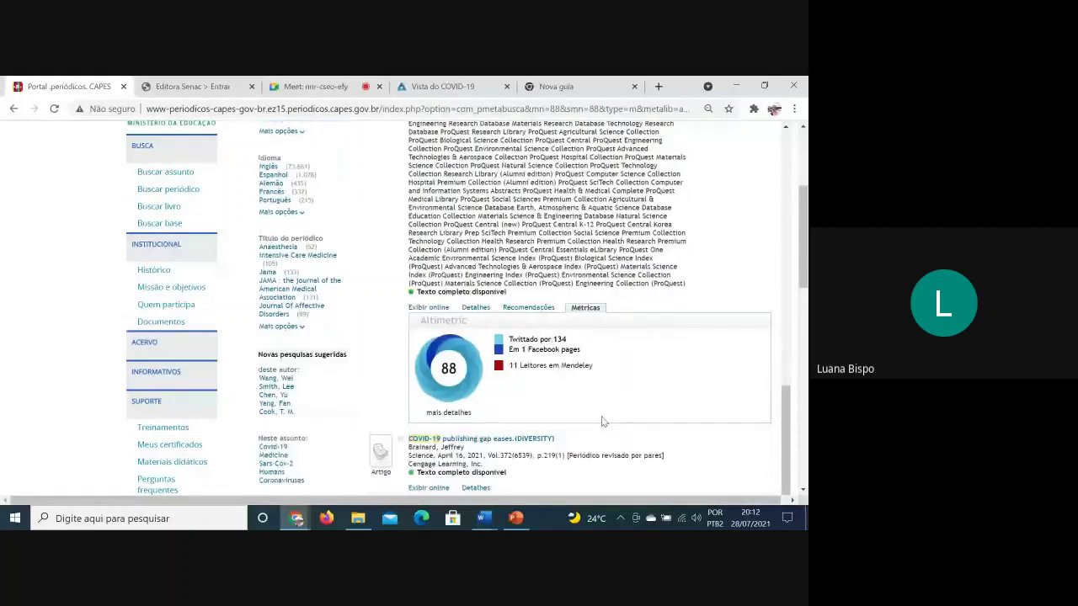
left_click(460, 415)
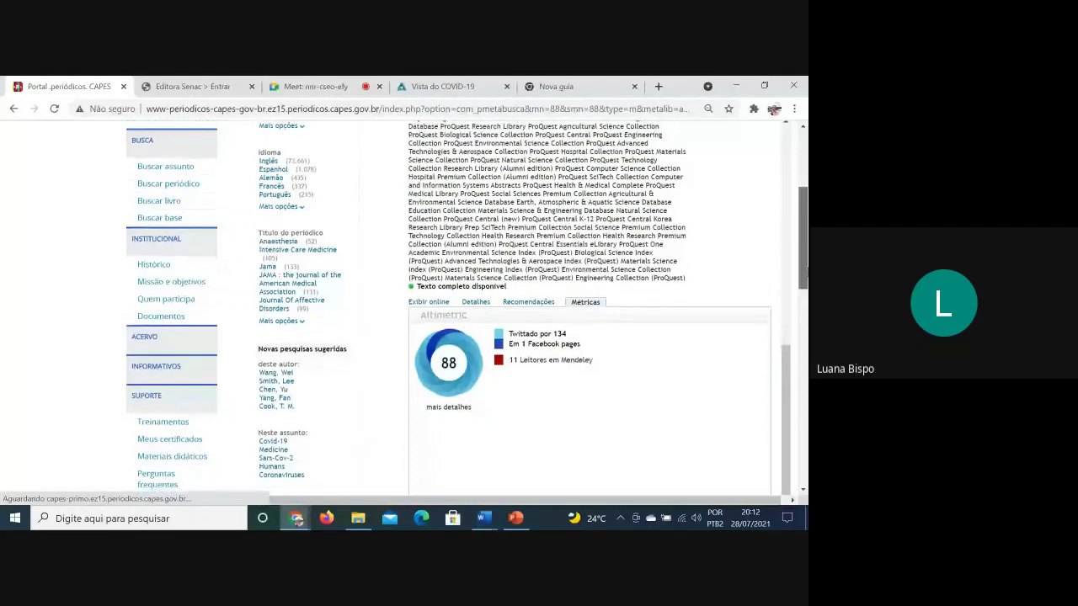
scroll(630, 386, "down", 2)
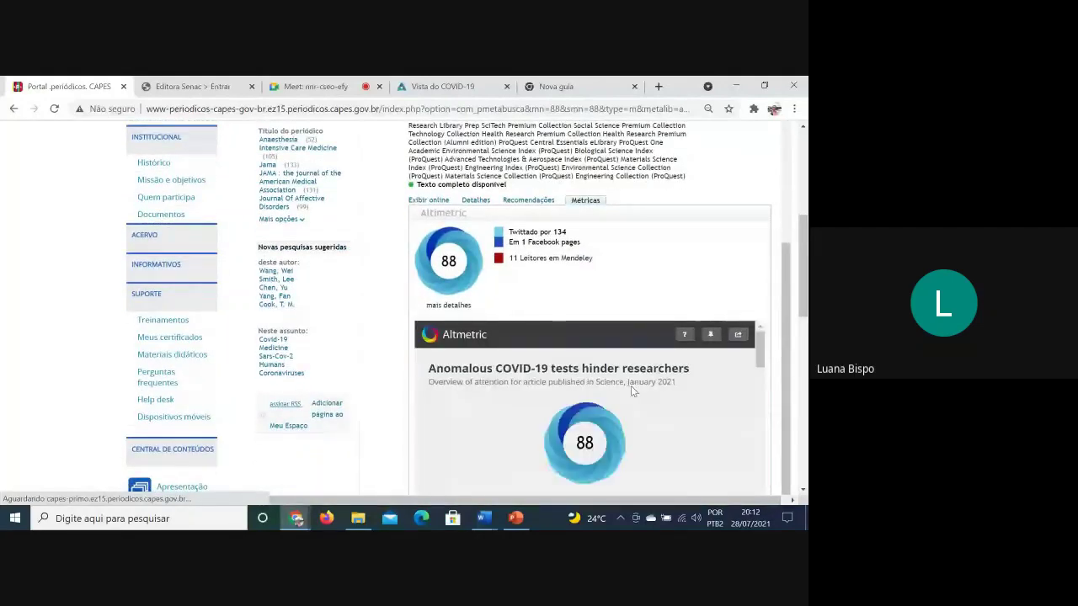
scroll(630, 386, "down", 3)
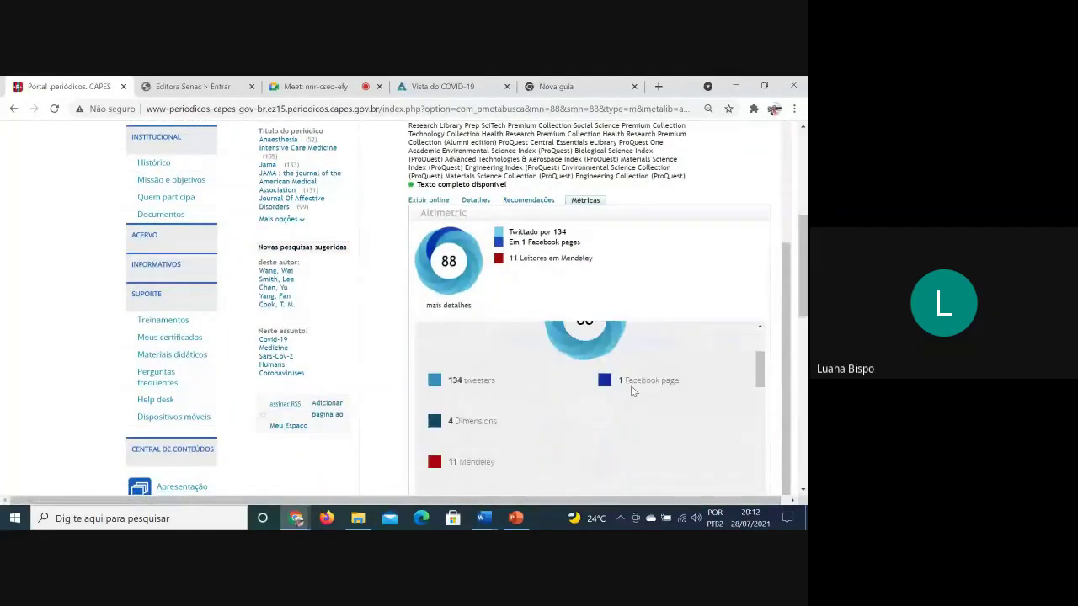
scroll(631, 386, "down", 3)
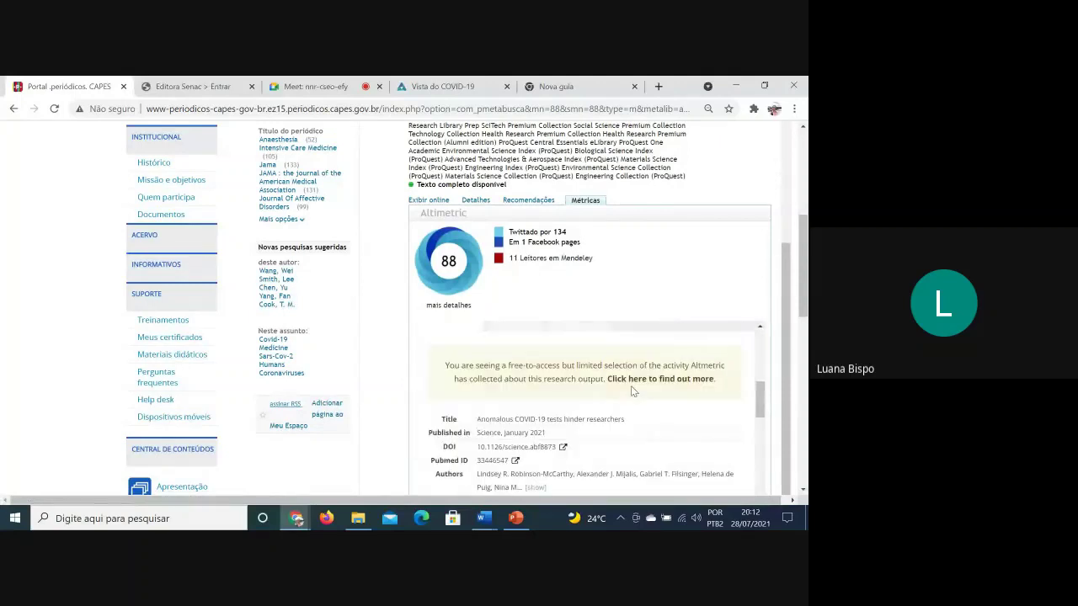
scroll(630, 385, "down", 3)
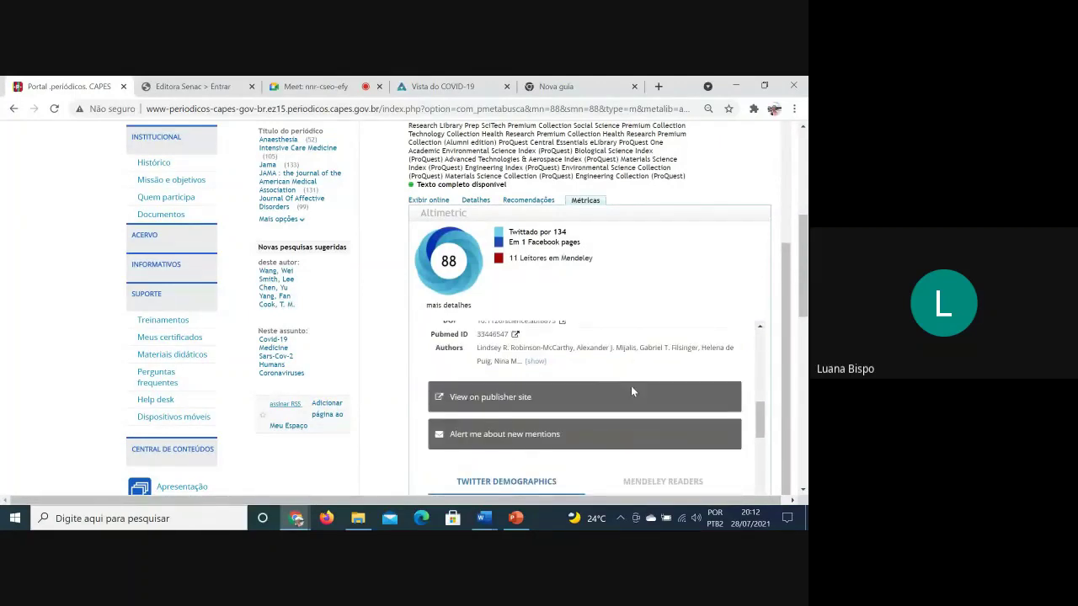
scroll(632, 391, "down", 5)
scroll(630, 385, "down", 1)
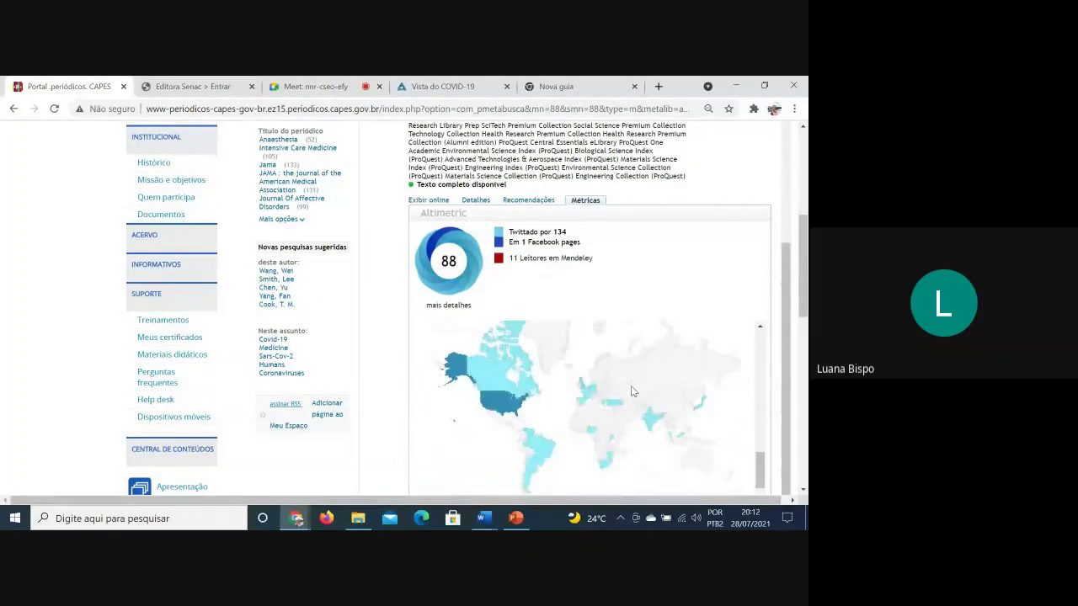
scroll(630, 385, "up", 2)
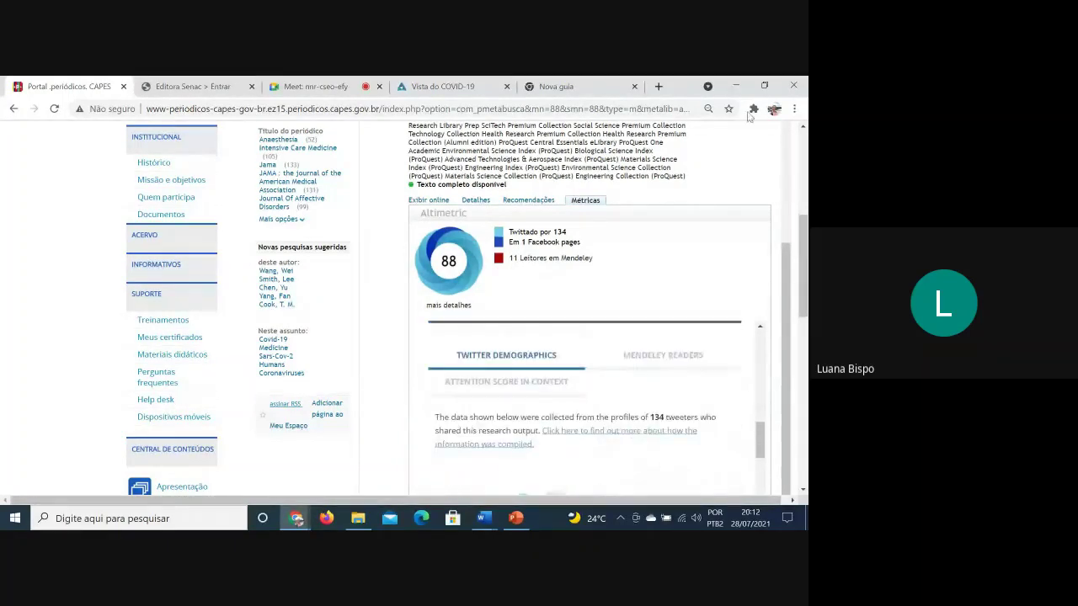
left_click(586, 201)
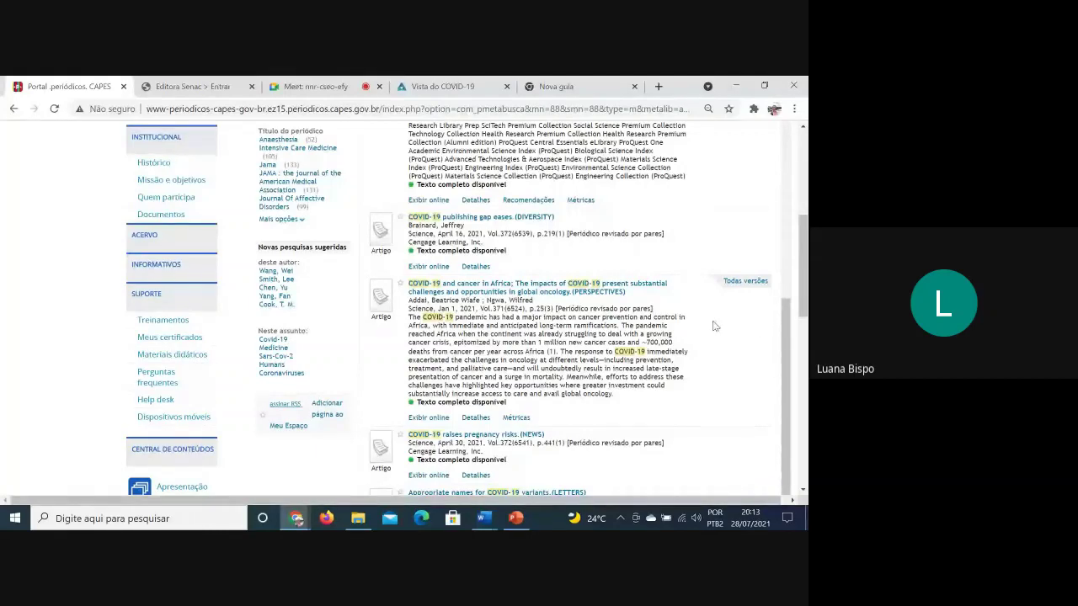
scroll(707, 353, "down", 1)
scroll(707, 354, "down", 1)
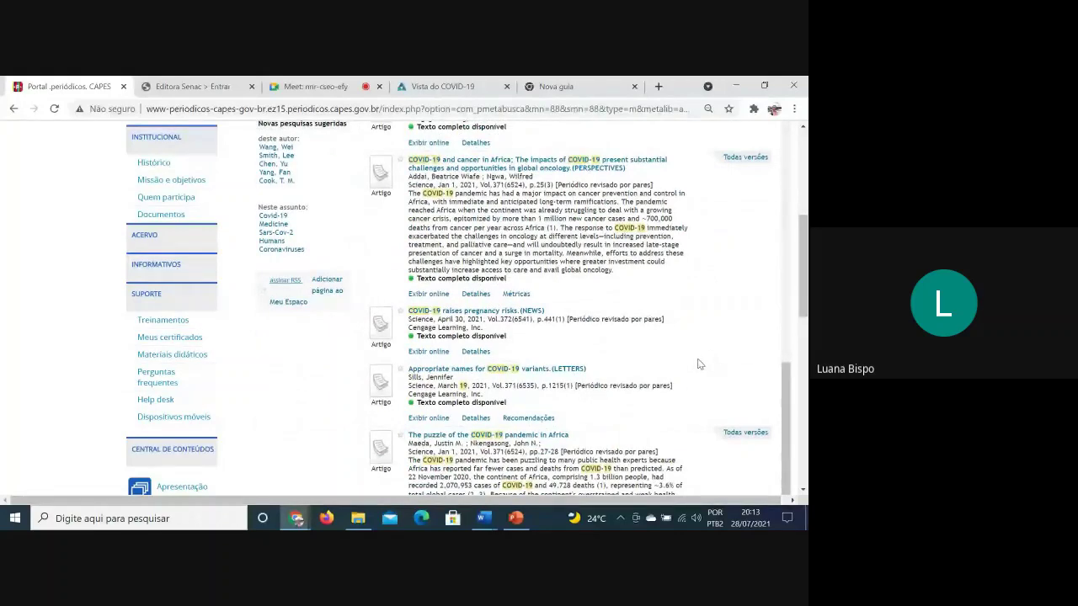
scroll(697, 365, "down", 1)
scroll(698, 365, "down", 2)
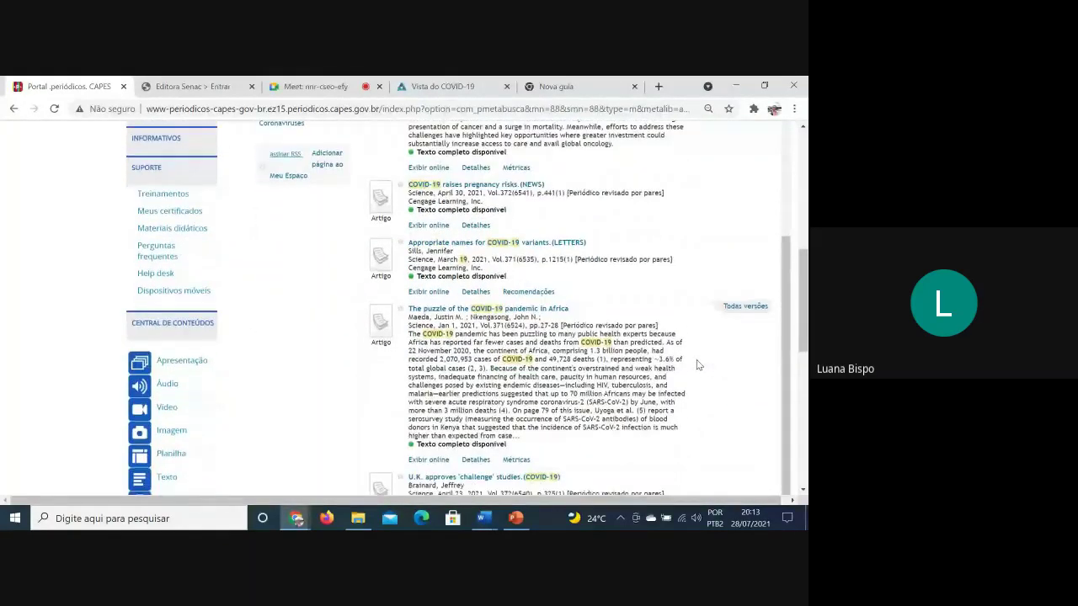
scroll(697, 365, "down", 3)
scroll(697, 366, "up", 5)
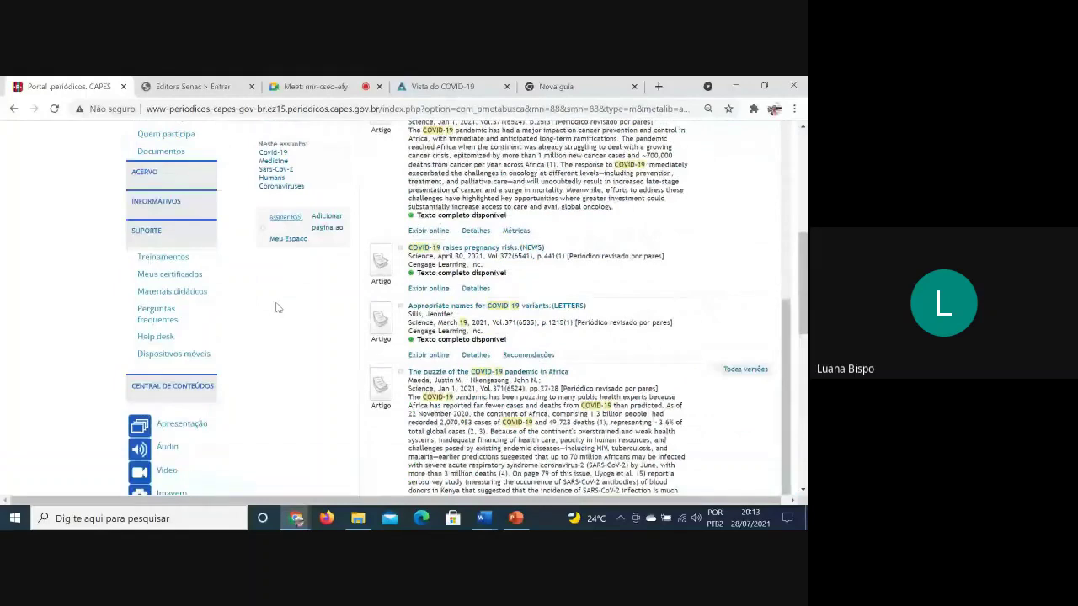
scroll(281, 287, "up", 1)
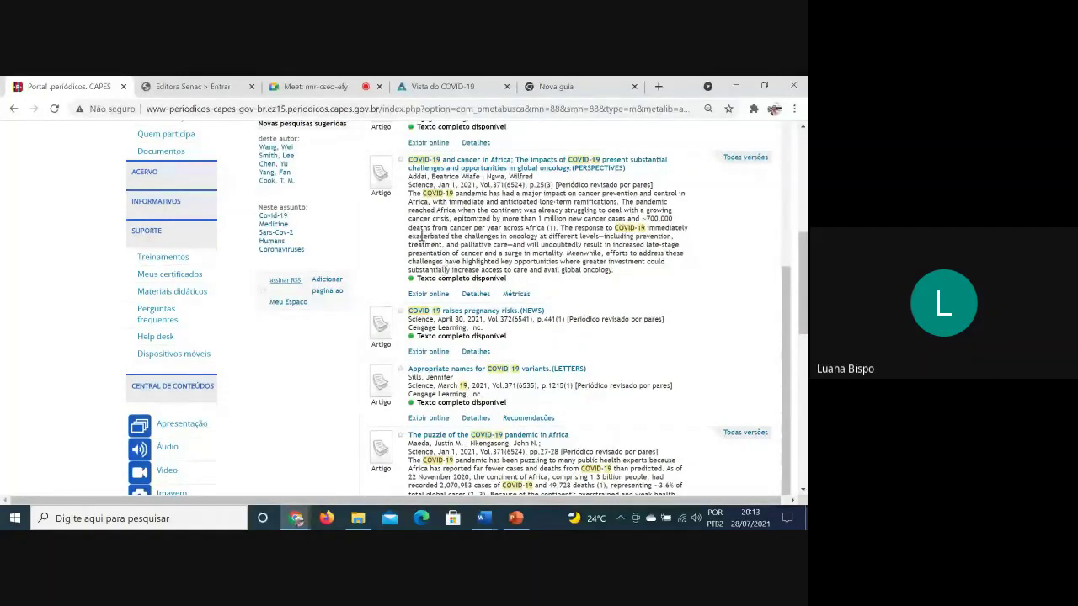
scroll(461, 296, "up", 10)
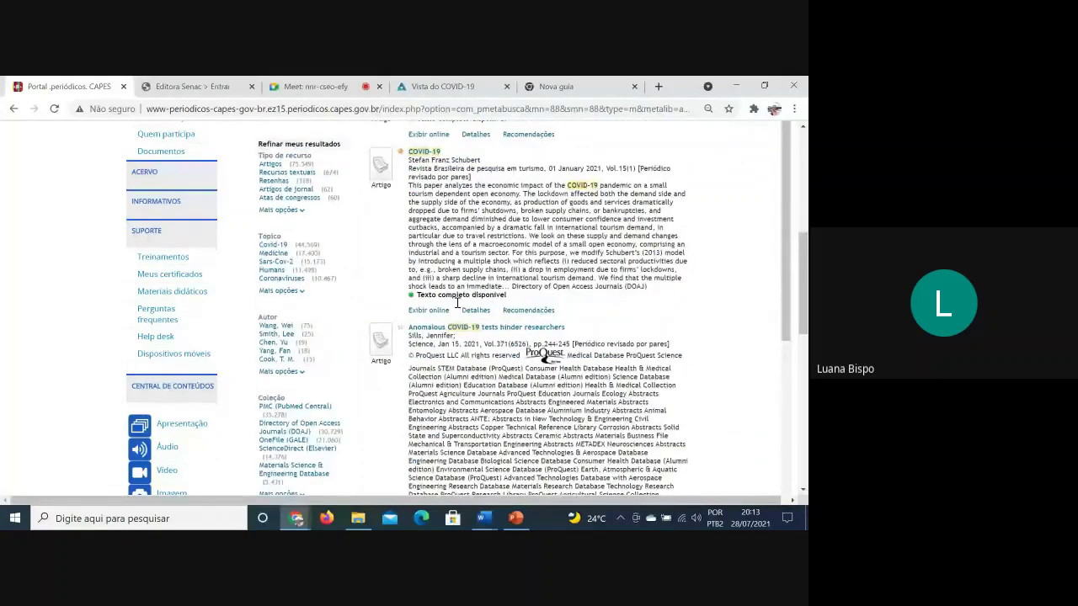
scroll(452, 310, "down", 6)
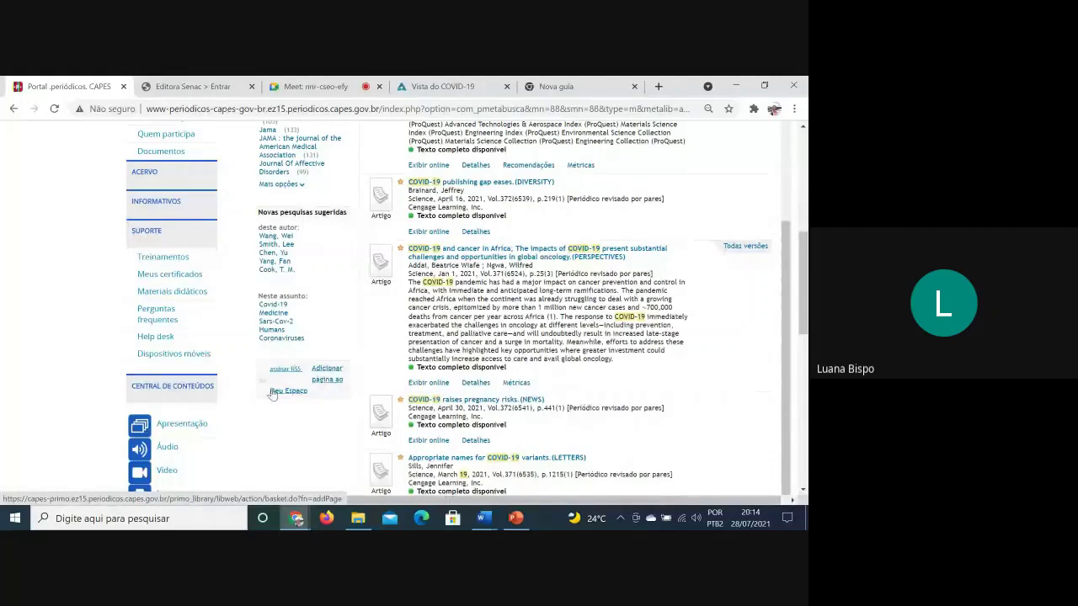
scroll(276, 393, "up", 2)
scroll(358, 358, "up", 5)
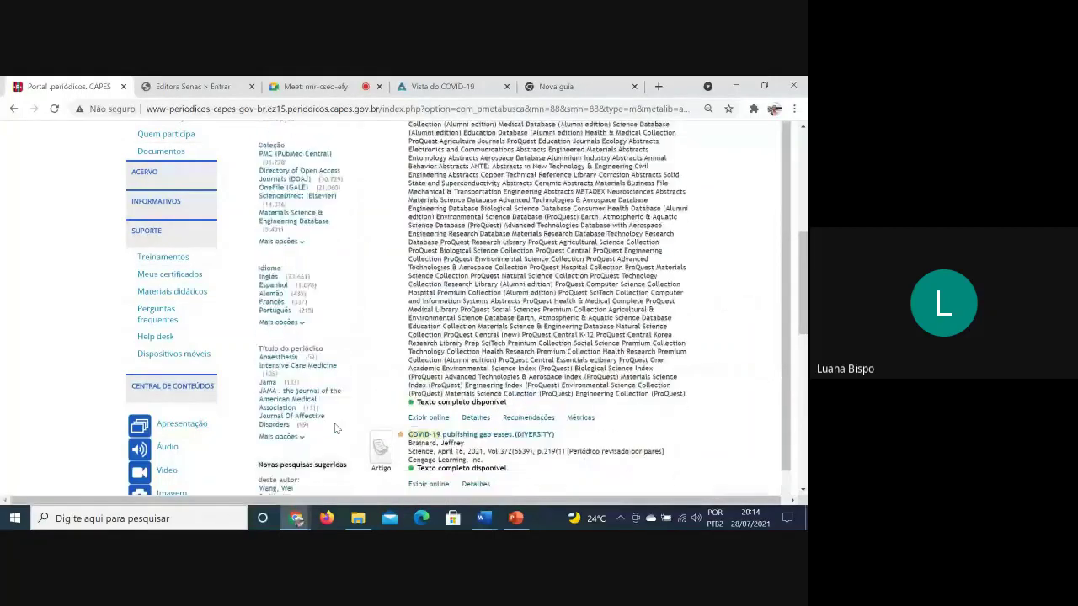
scroll(358, 358, "down", 7)
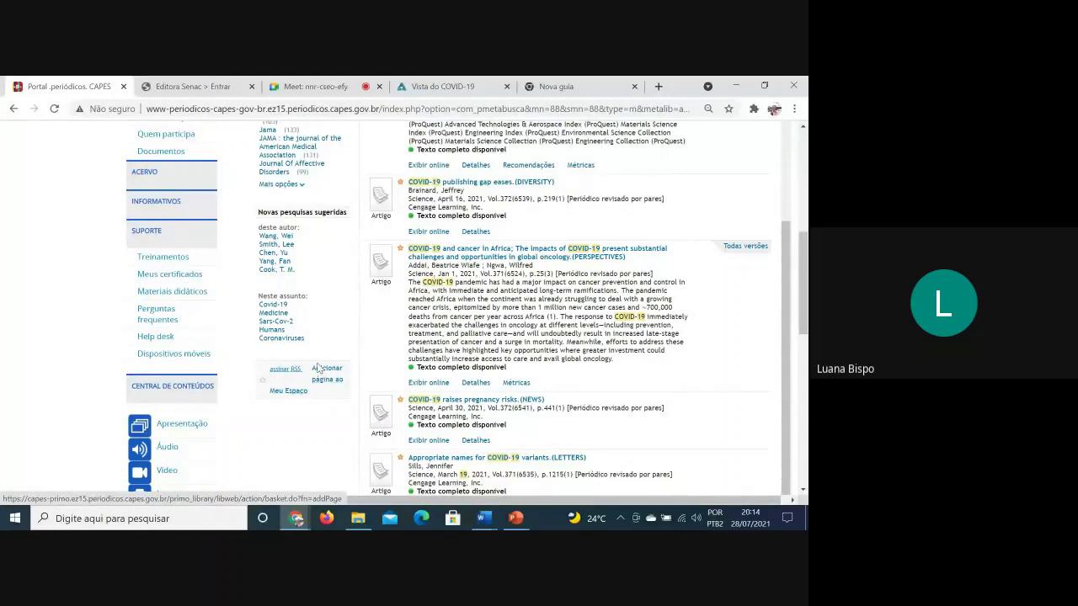
scroll(317, 349, "up", 1)
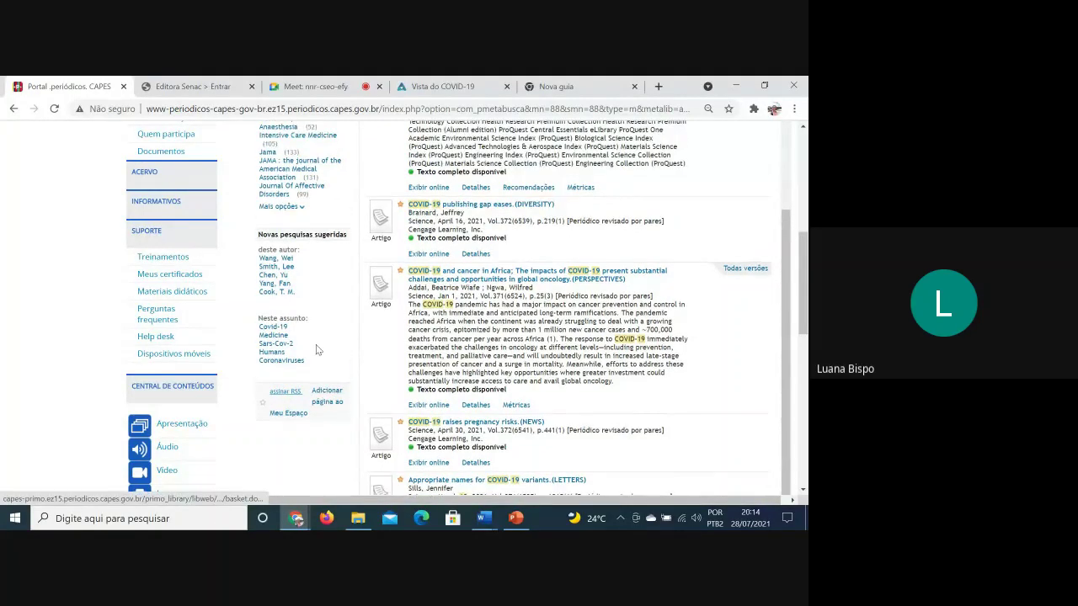
scroll(320, 343, "up", 5)
scroll(325, 340, "up", 3)
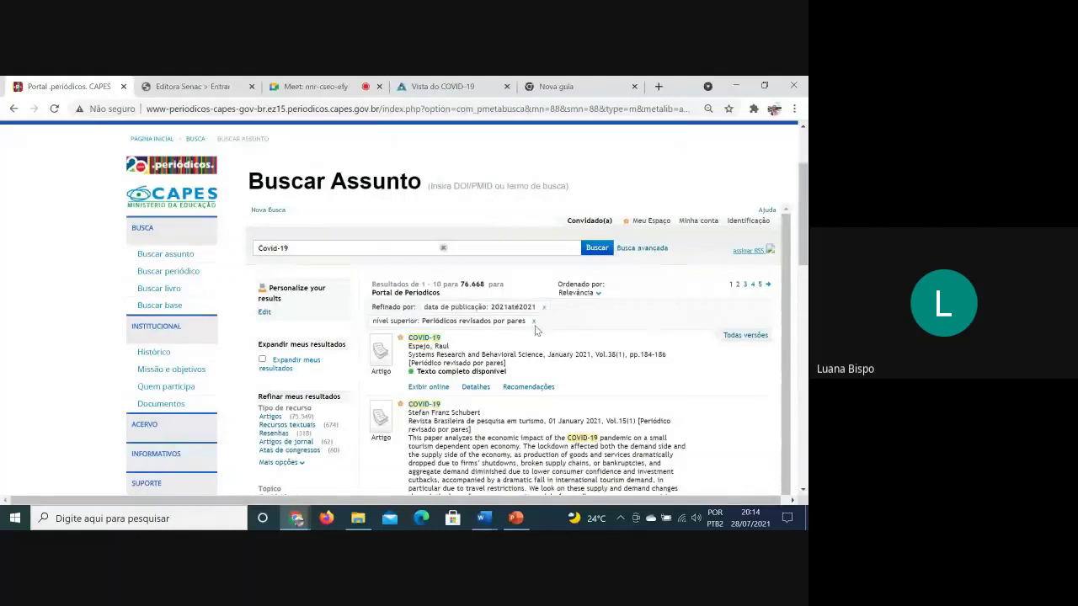
Remove the 'Periódicos revisados por pares' filter from Refinado por
left_click(535, 322)
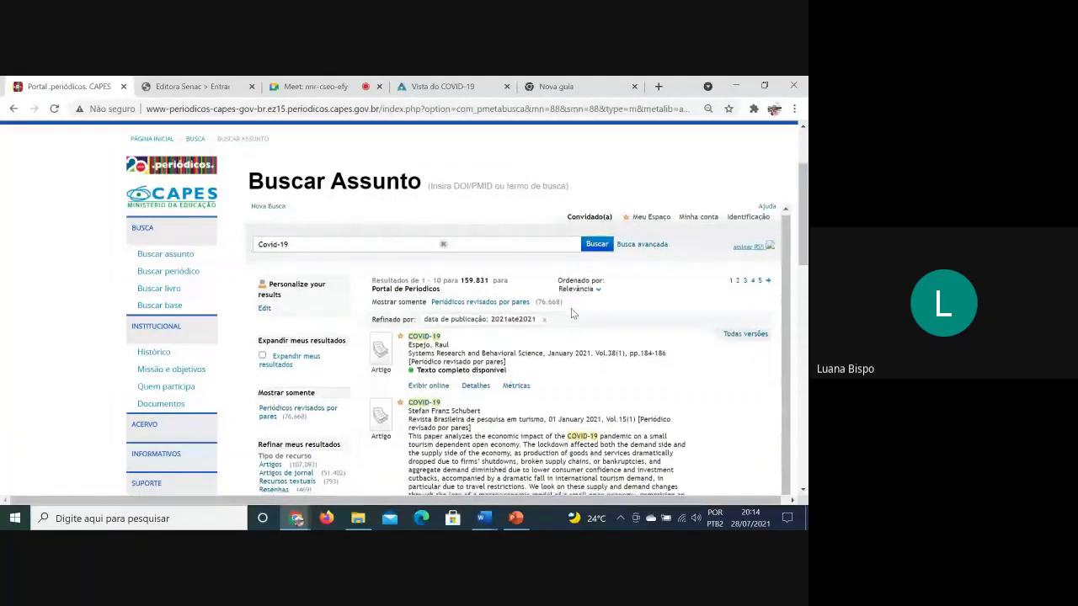
scroll(571, 313, "down", 3)
scroll(571, 313, "down", 3)
scroll(240, 373, "down", 2)
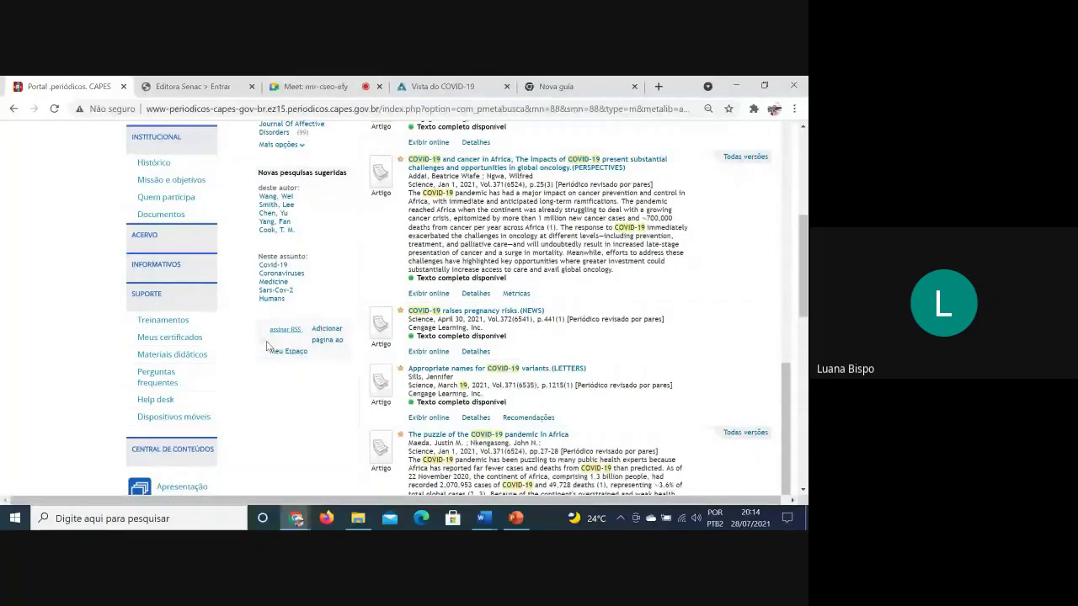
scroll(291, 370, "up", 3)
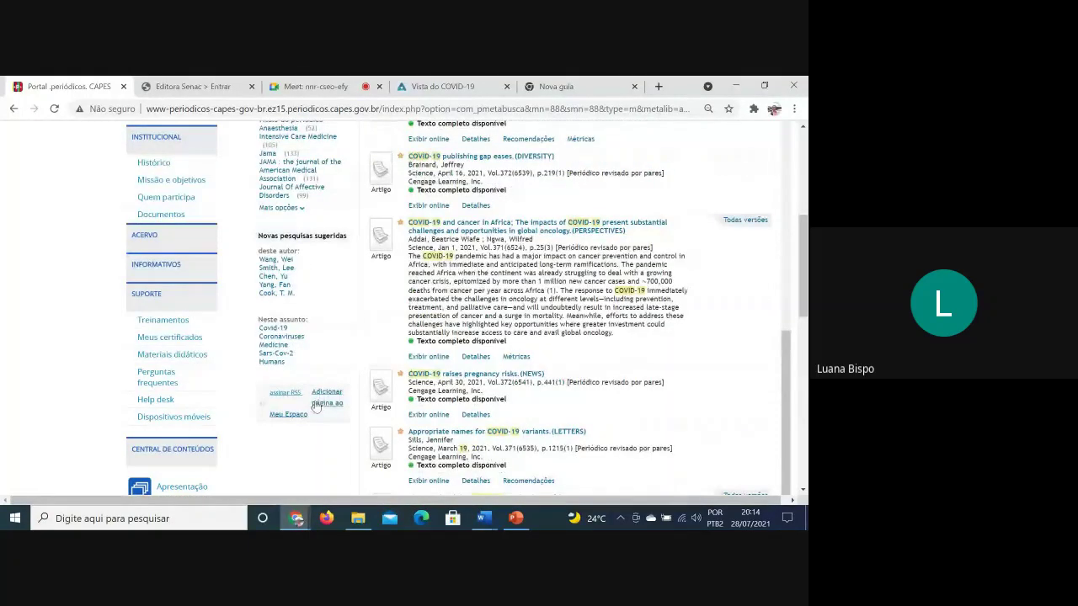
scroll(316, 406, "up", 10)
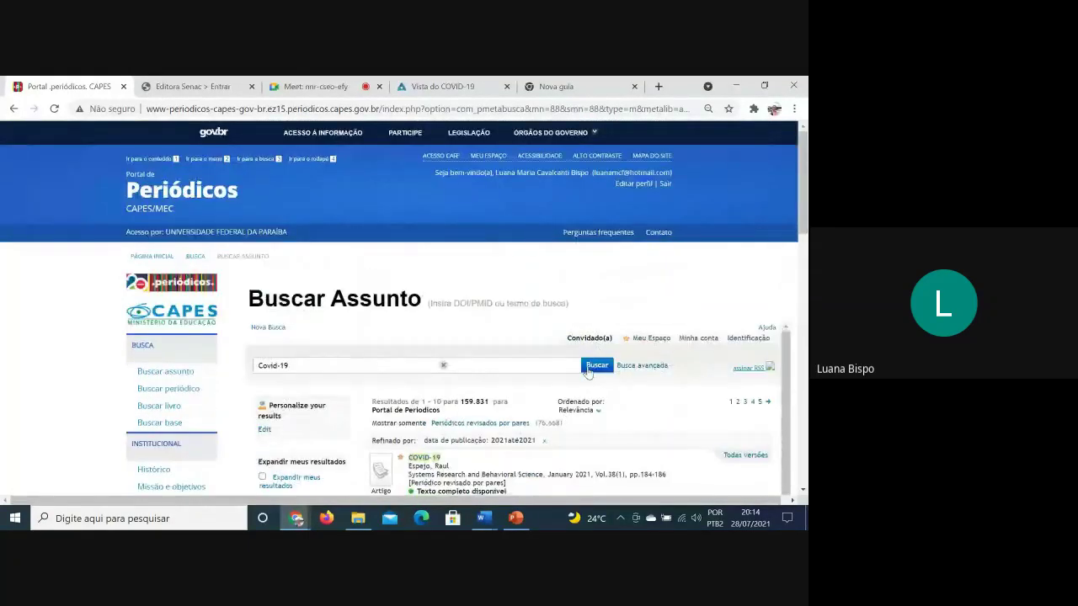
Rerun the Covid-19 search without the 2021 date filter, yielding 450.609 results
left_click(587, 365)
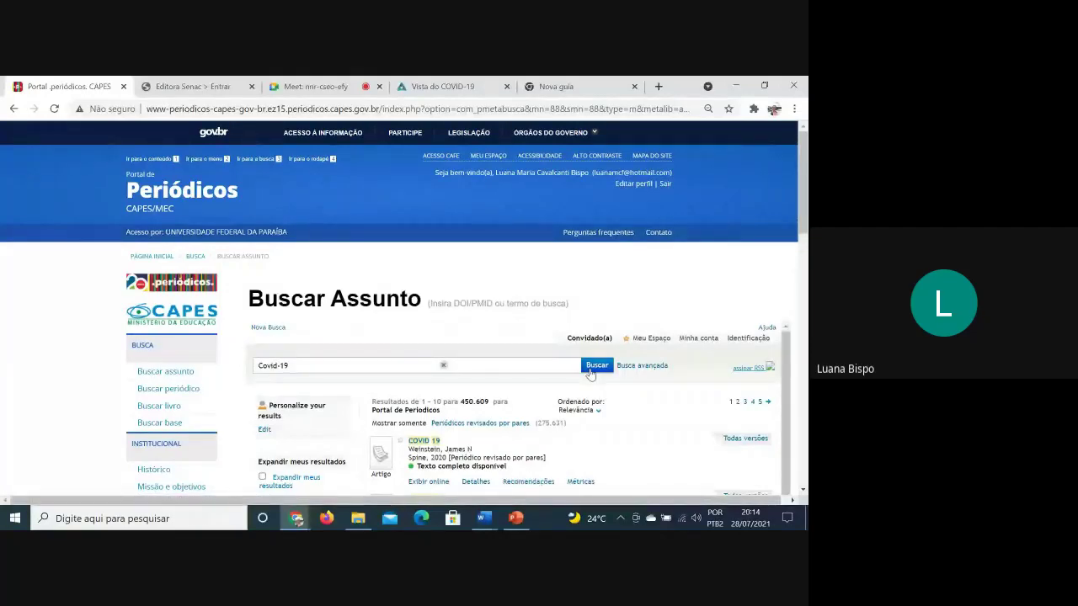
scroll(457, 403, "down", 5)
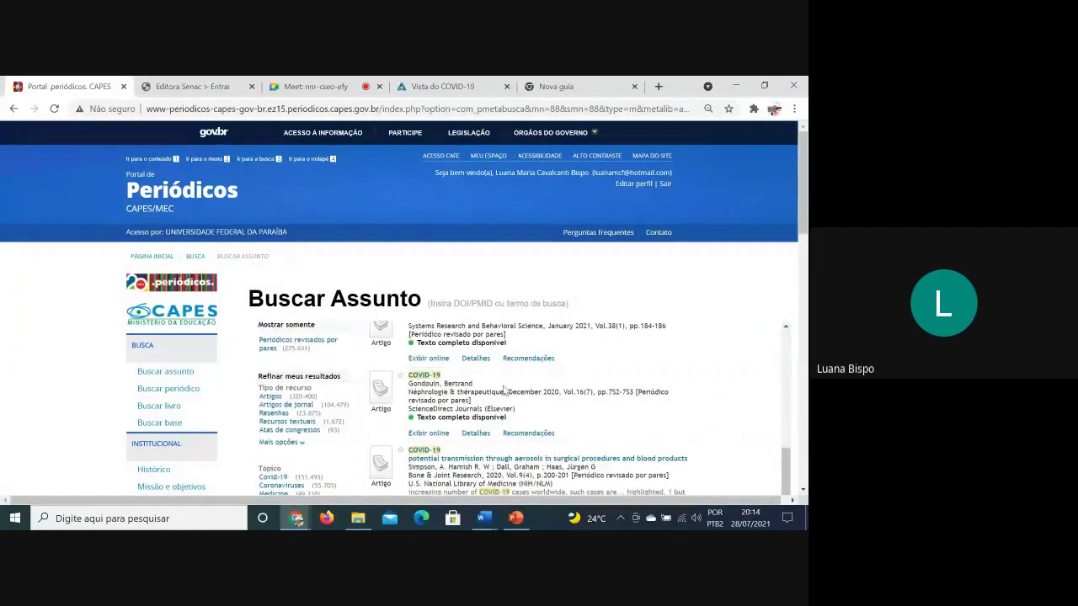
scroll(457, 399, "down", 10)
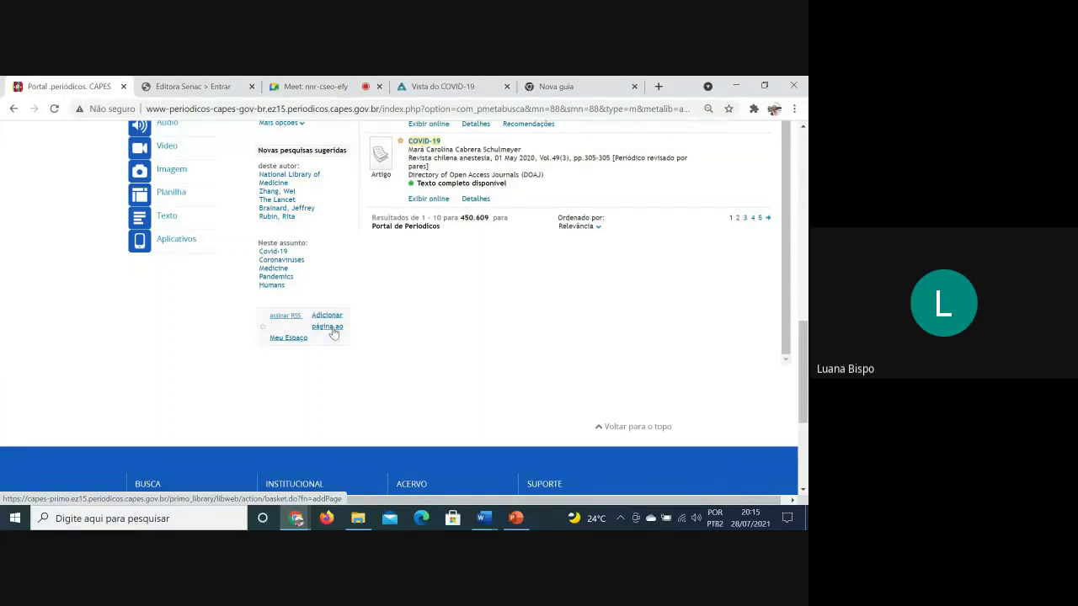
scroll(762, 349, "up", 5)
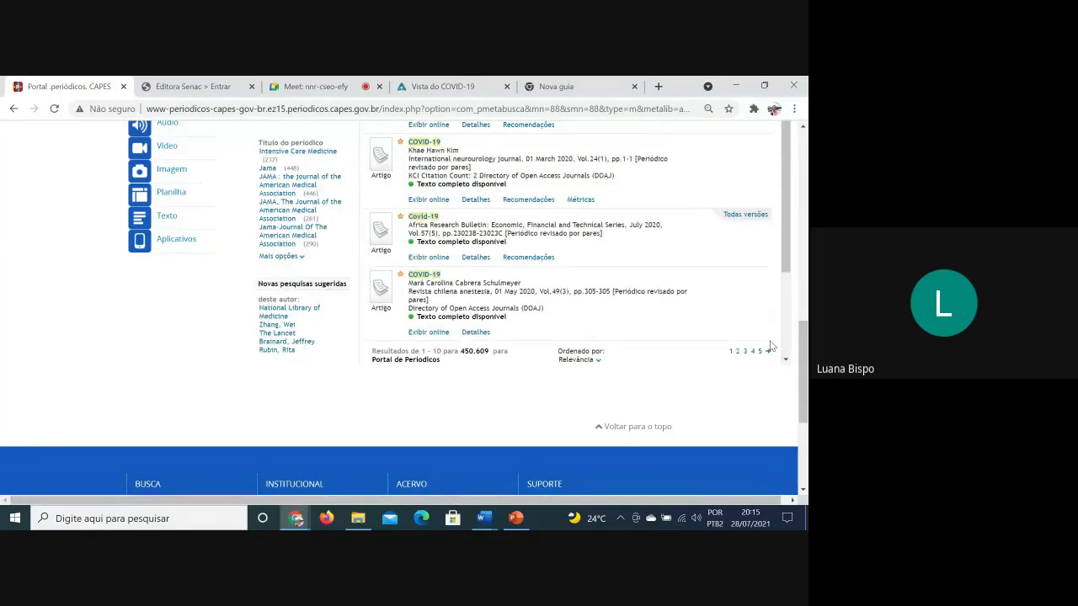
scroll(756, 359, "up", 10)
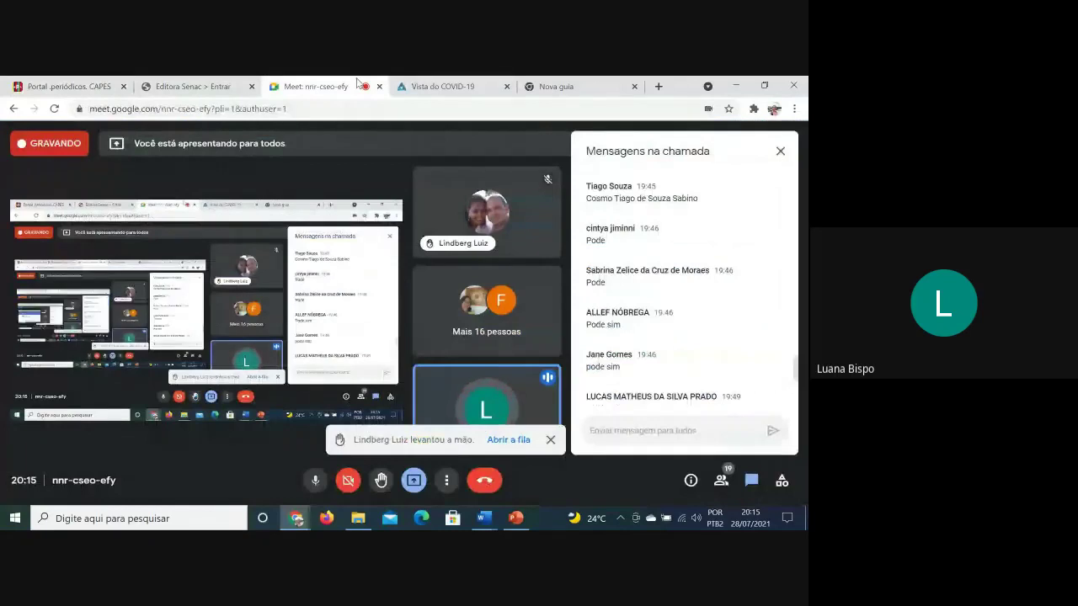
Close the Editora Senac tab and return to the CAPES Covid-19 results
scroll(665, 268, "down", 10)
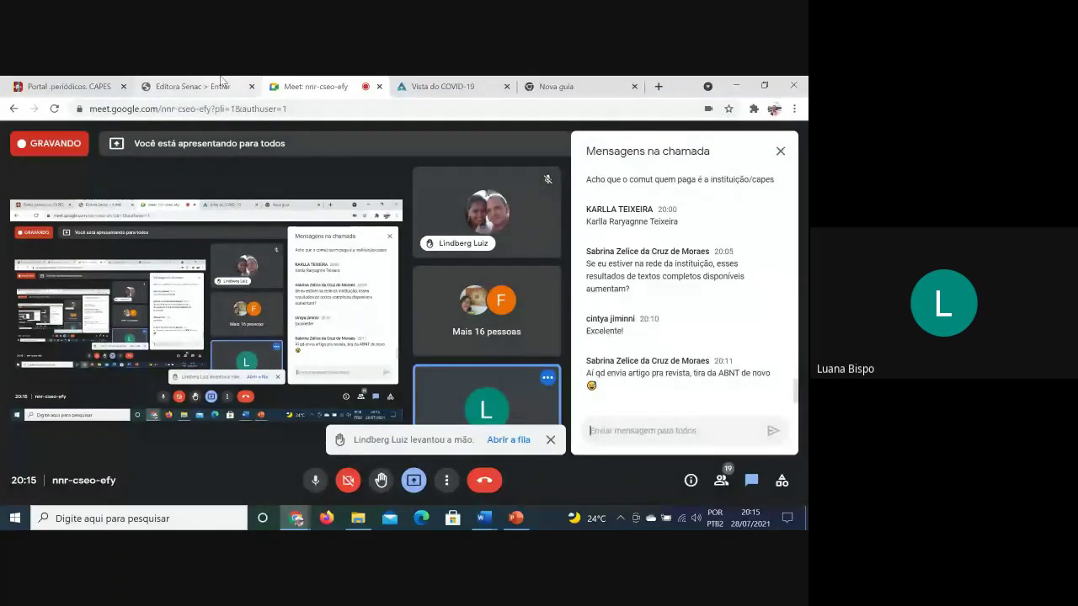
left_click(218, 82)
left_click(251, 86)
left_click(67, 86)
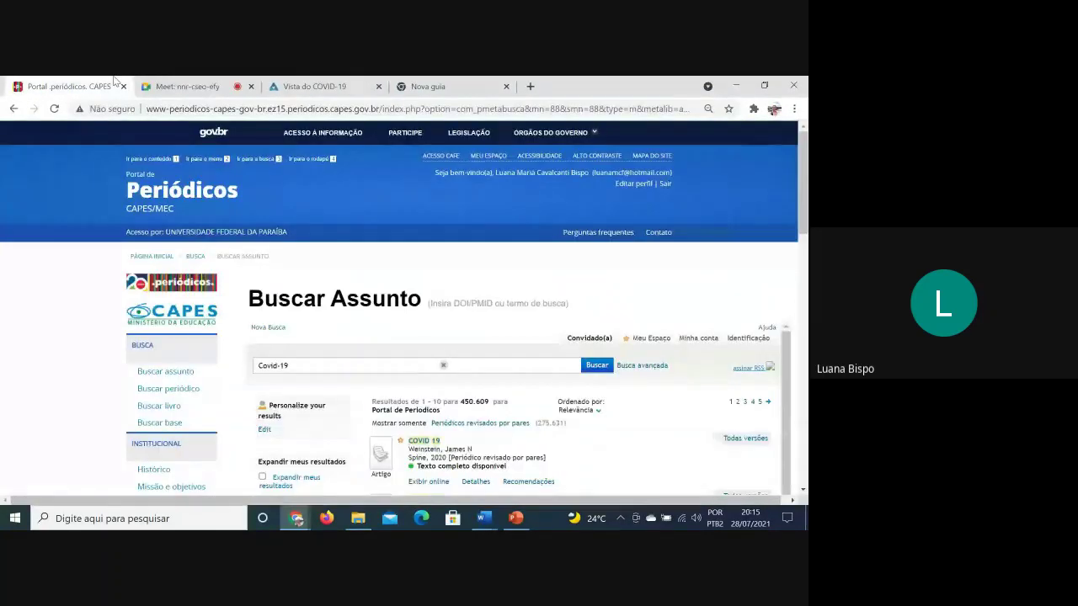
Bring up the Portal_Periódicos_CAPES_Guia presentation in PowerPoint at slide 38
scroll(530, 315, "down", 1)
scroll(531, 315, "down", 1)
left_click(317, 300)
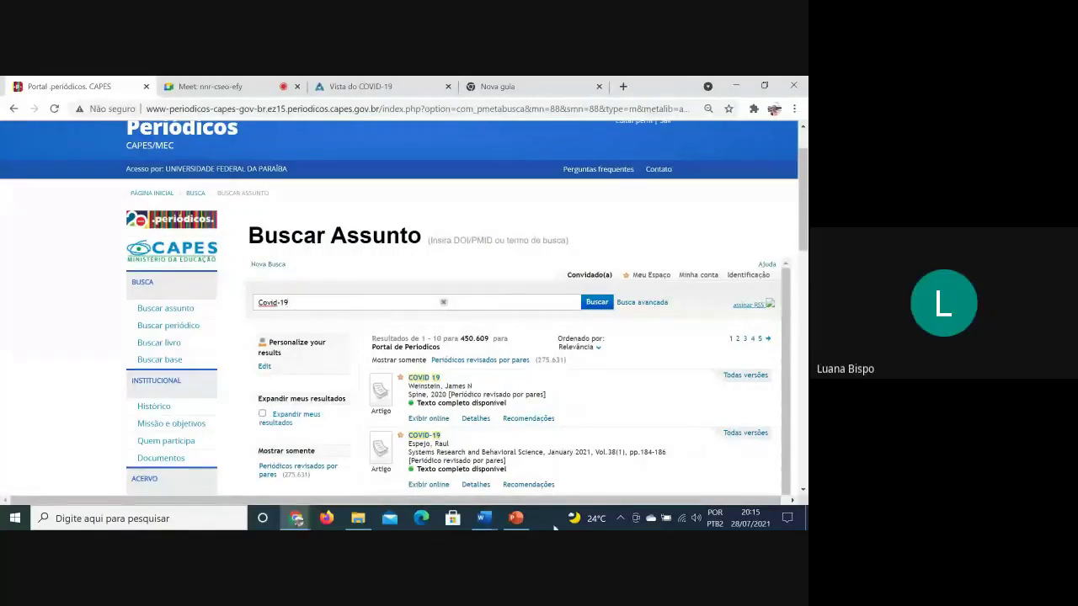
mouse_move(532, 524)
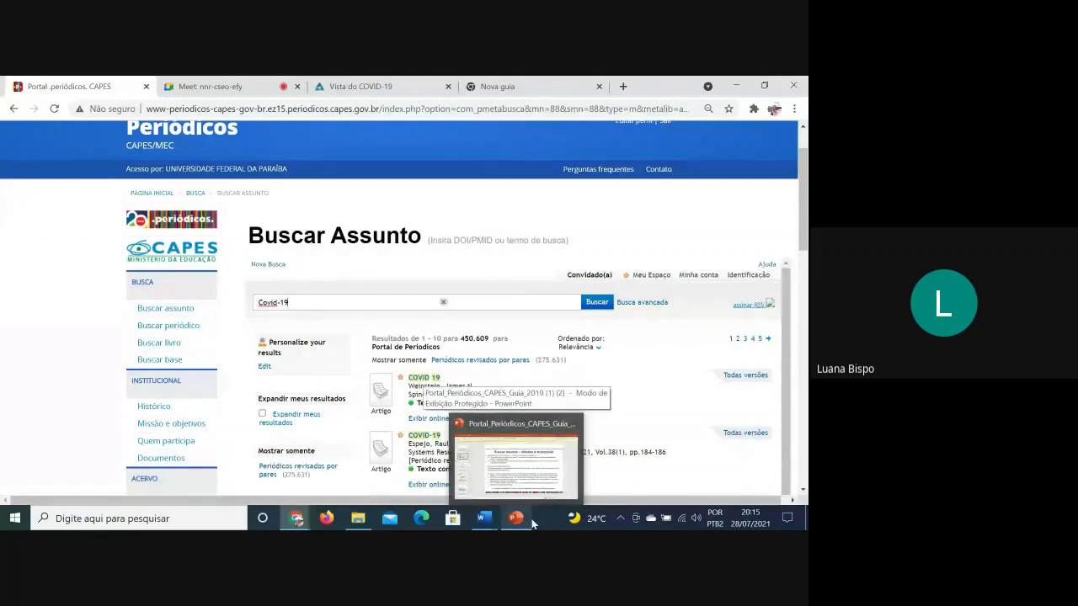
left_click(531, 477)
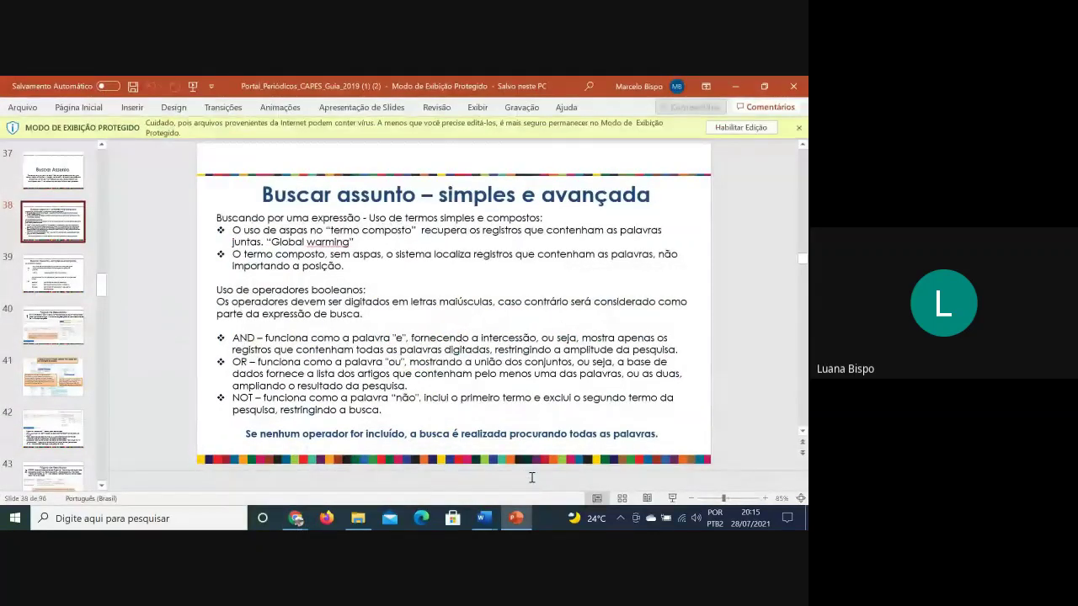
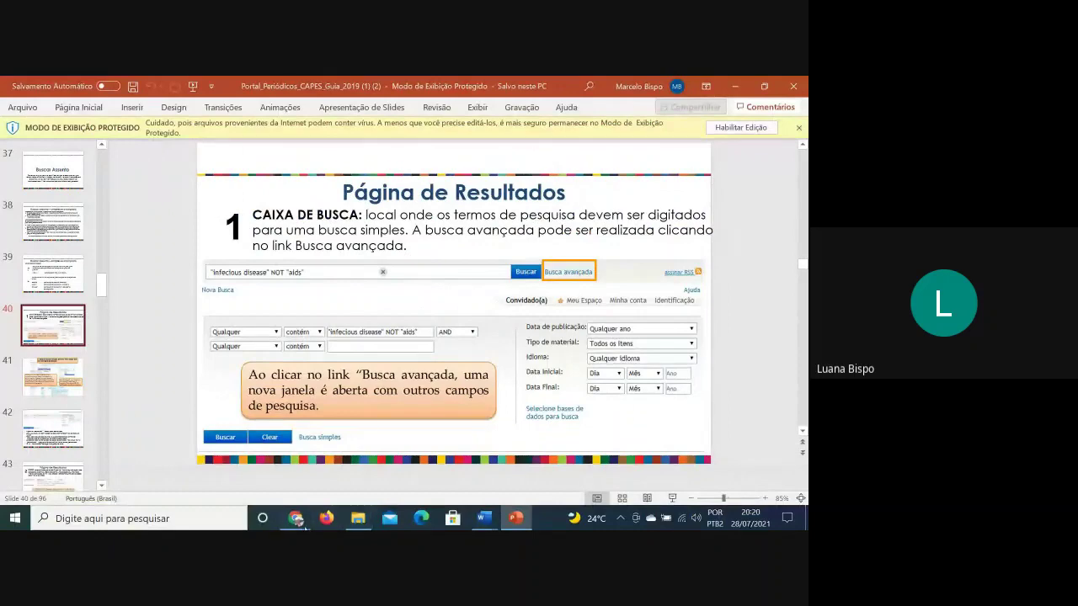
Return to the CAPES search page and add AND after Covid-19 in the query
mouse_move(297, 518)
left_click(172, 461)
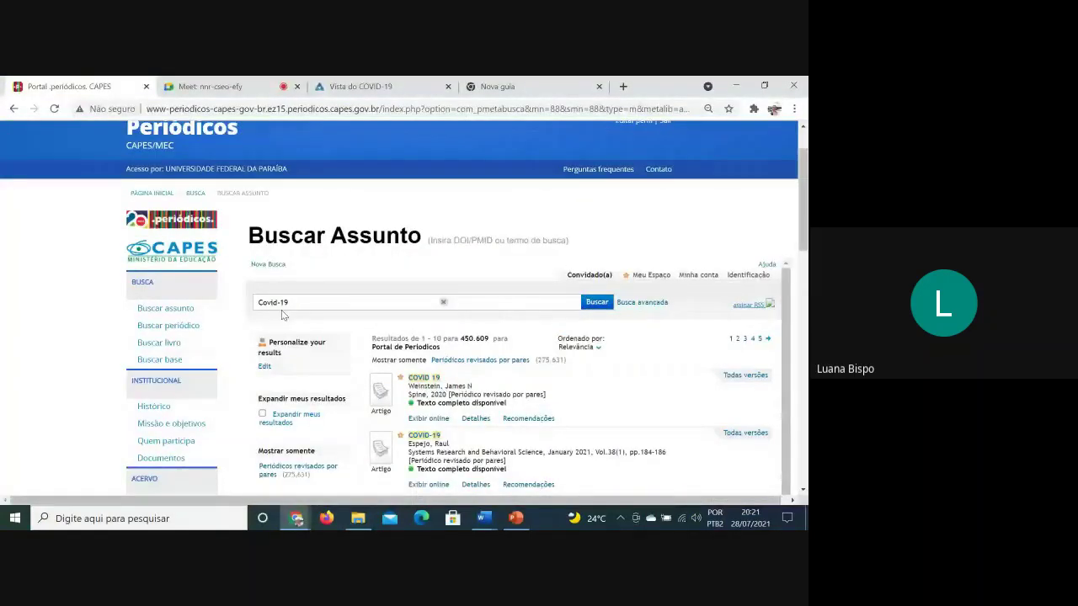
left_click(310, 301)
type("AND")
Review the guide's slide 38 on Boolean operators in subject search, then return to CAPES
key("alt+Tab")
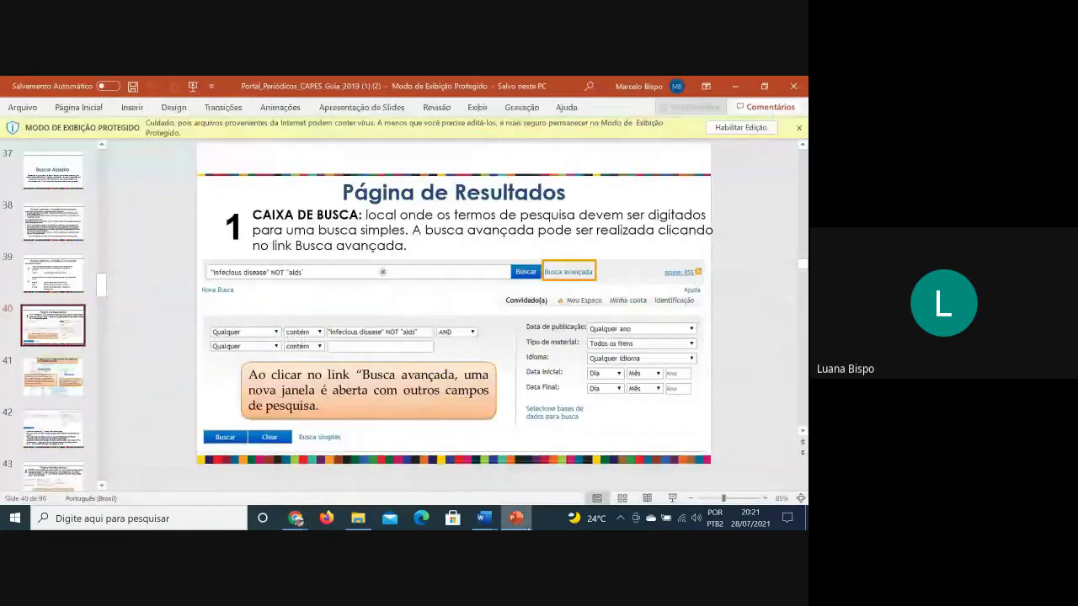
left_click(78, 213)
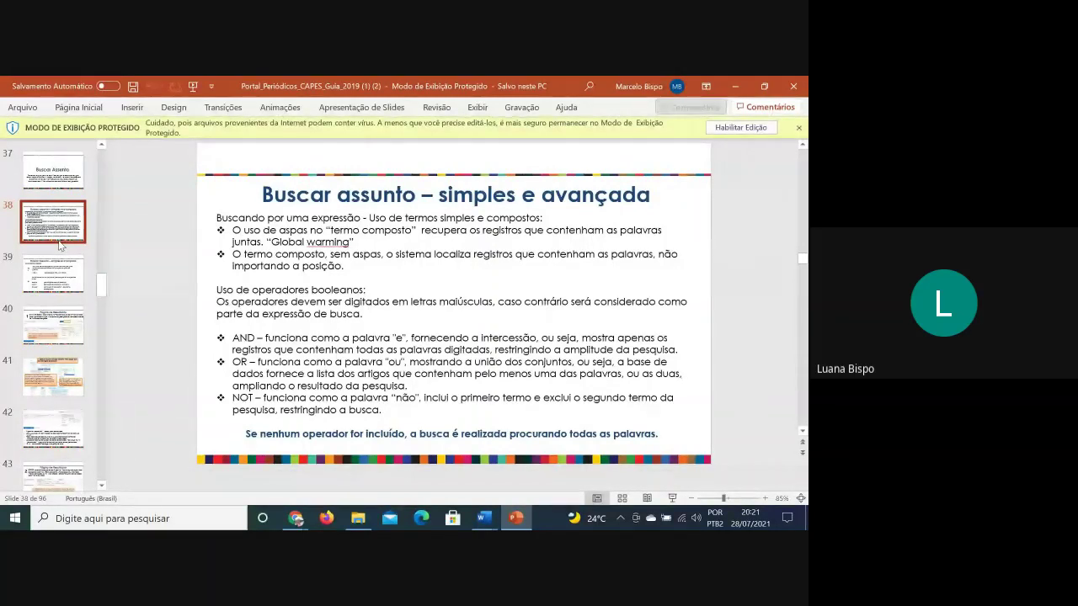
left_click(429, 371)
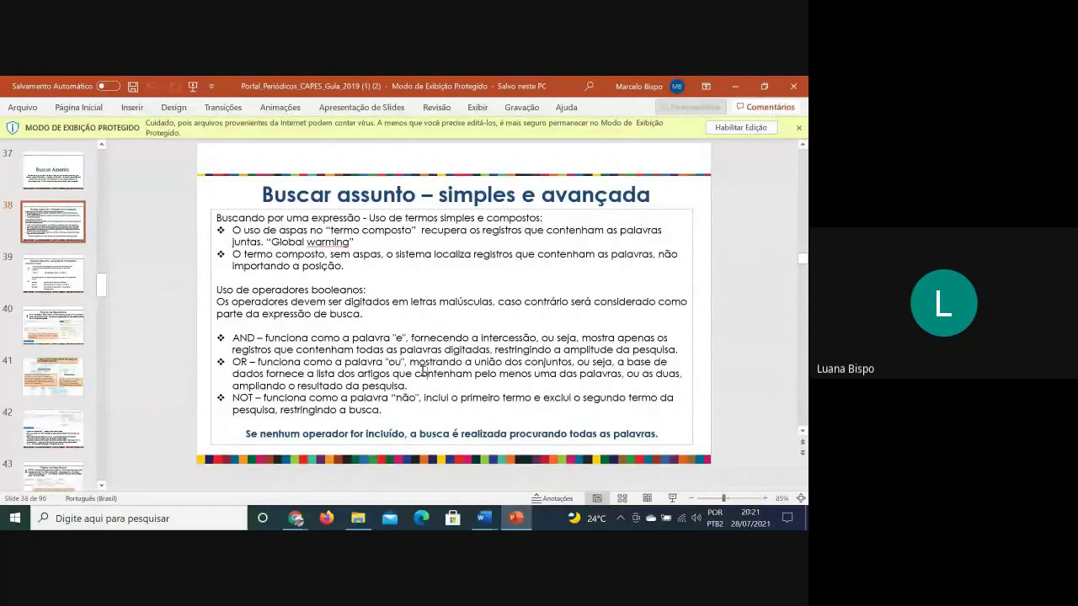
mouse_move(296, 521)
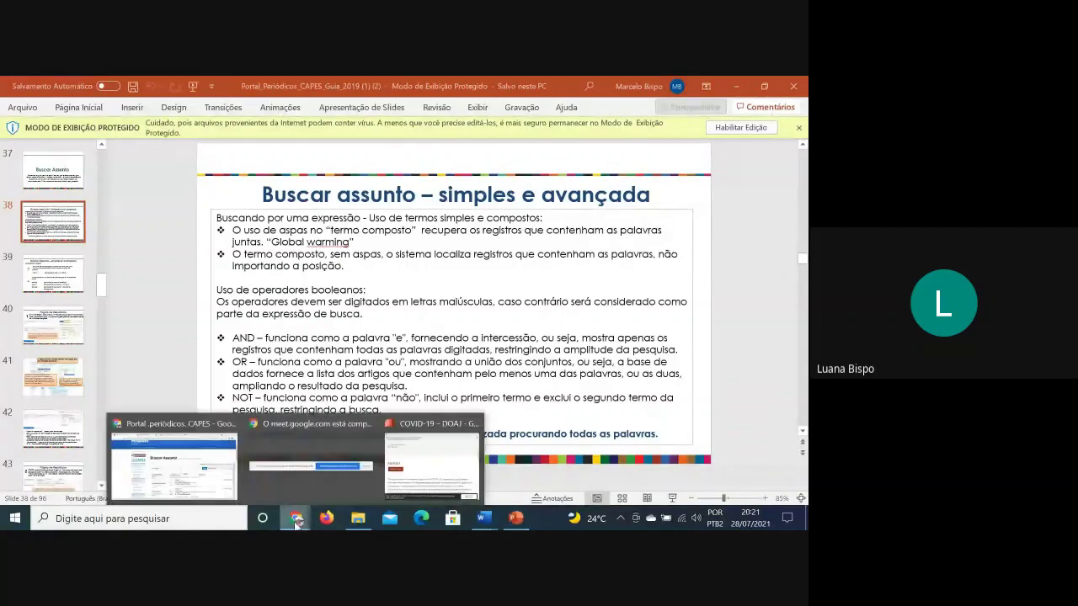
left_click(173, 463)
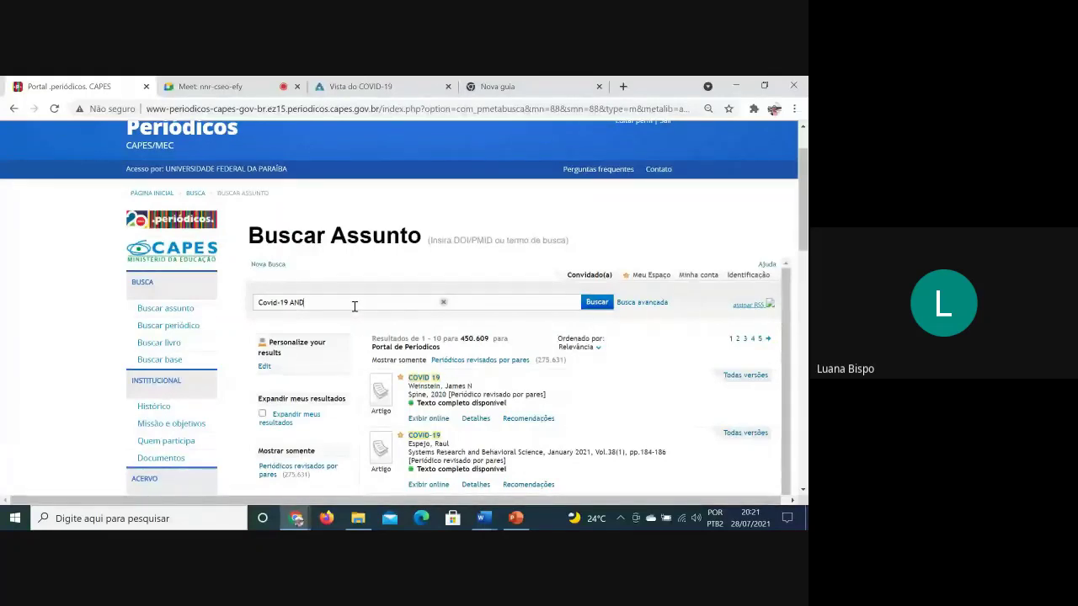
Search Covid-19 AND pandemia AND idoso, narrowing the results to 16
type("pandemia AND ido")
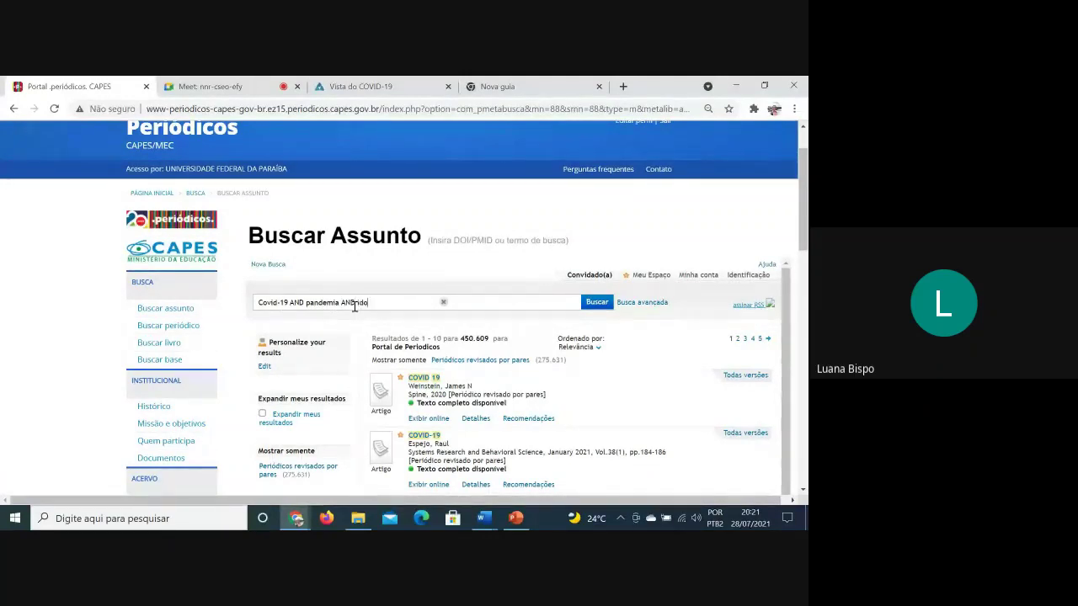
type("so")
left_click(594, 309)
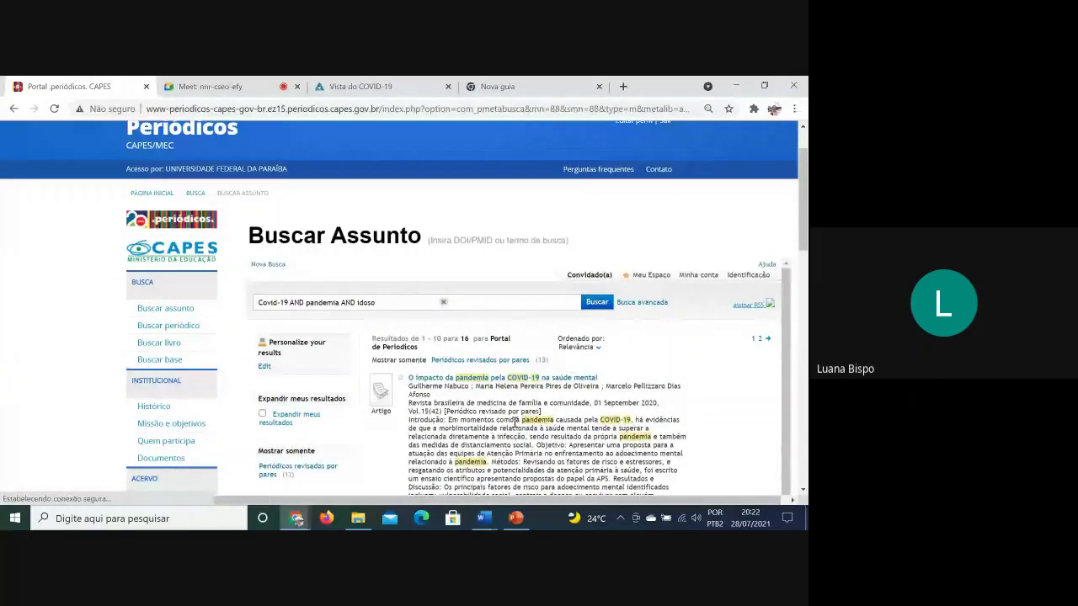
scroll(645, 436, "down", 3)
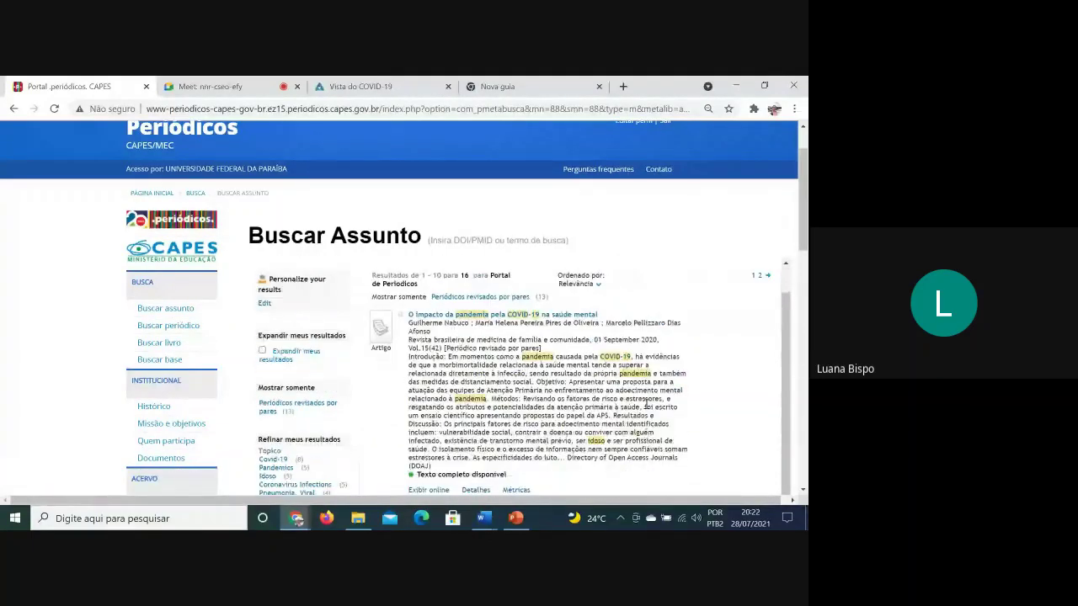
scroll(642, 393, "down", 2)
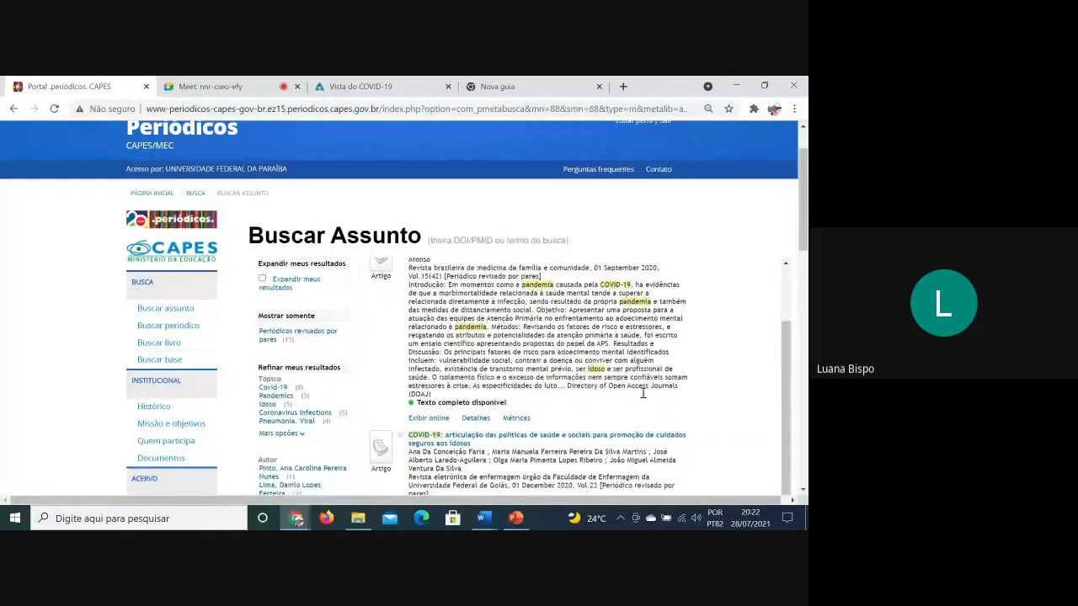
scroll(606, 430, "up", 5)
Highlight the first result's abstract on pandemic mental health and browse the results
left_click_drag(606, 431, 577, 337)
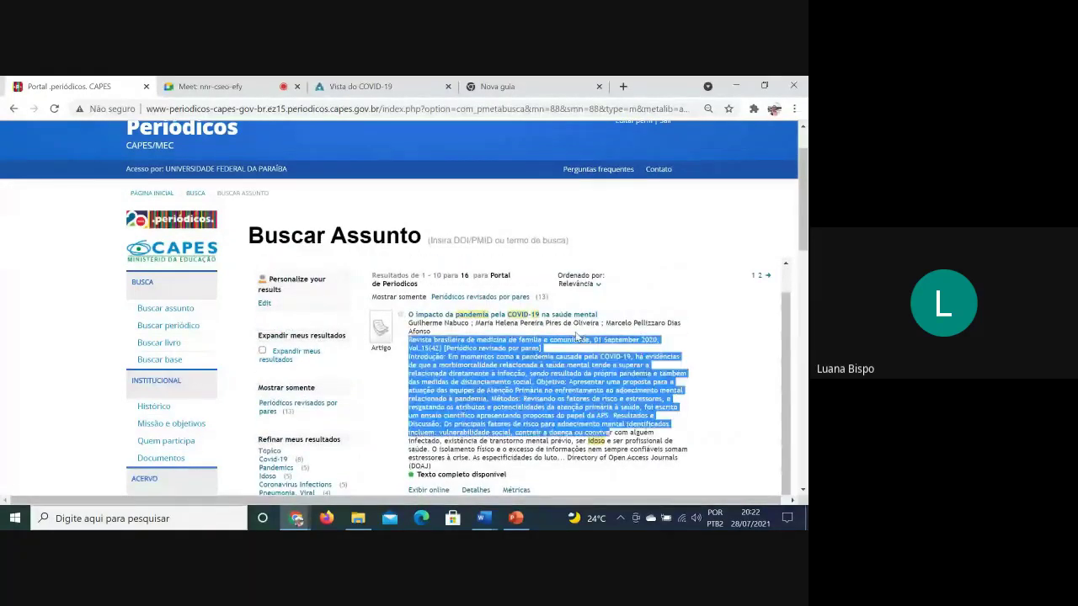
left_click(509, 359)
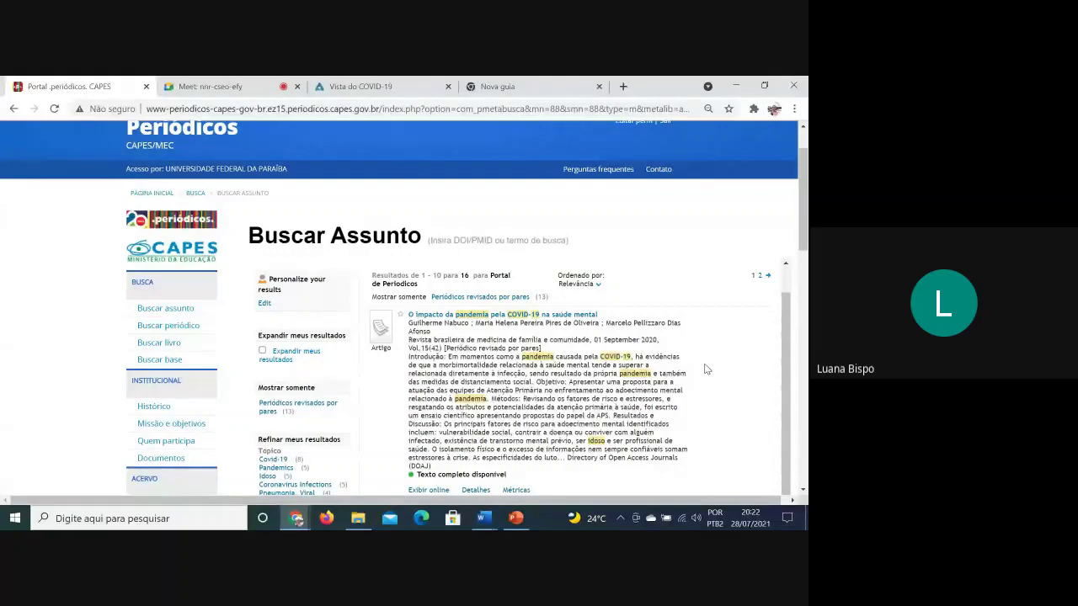
scroll(706, 369, "down", 3)
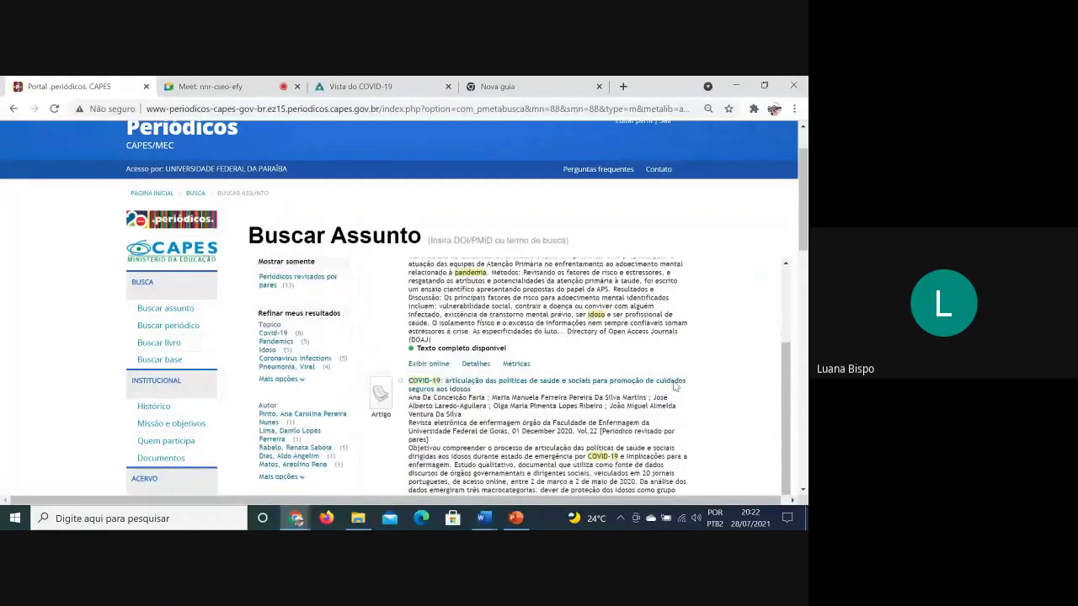
scroll(671, 390, "up", 2)
scroll(671, 390, "up", 3)
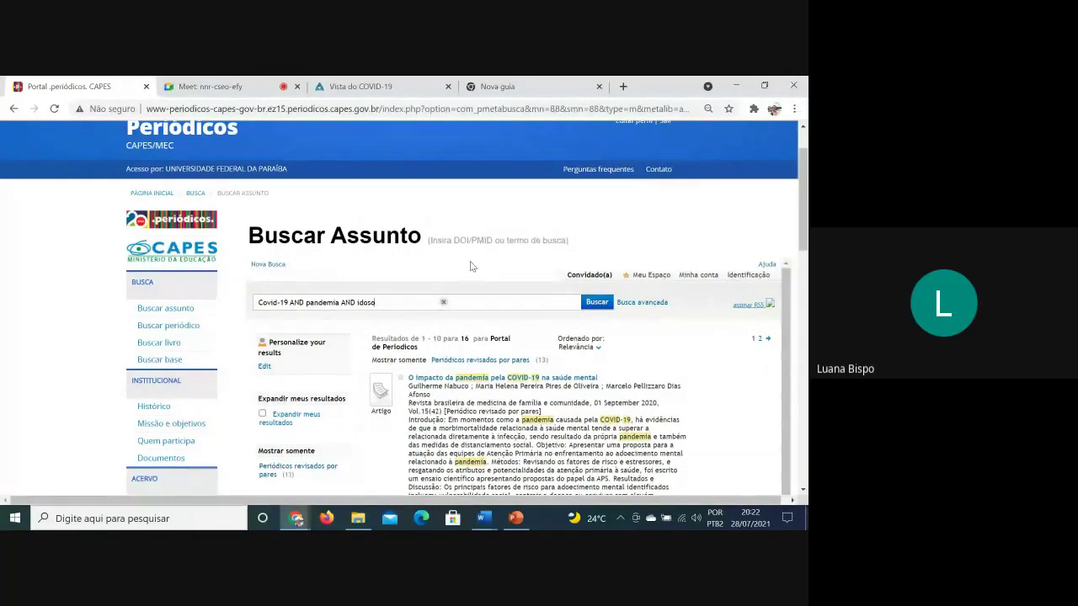
Replace the previous query with música clássica
key("BackSpace")
key("BackSpace")
key("BackSpace")
key("BackSpace")
key("BackSpace")
key("BackSpace")
key("BackSpace")
key("BackSpace")
key("BackSpace")
key("BackSpace")
key("BackSpace")
key("BackSpace")
key("BackSpace")
key("BackSpace")
key("BackSpace")
key("BackSpace")
key("BackSpace")
key("BackSpace")
key("BackSpace")
key("BackSpace")
key("BackSpace")
key("BackSpace")
key("BackSpace")
key("BackSpace")
key("BackSpace")
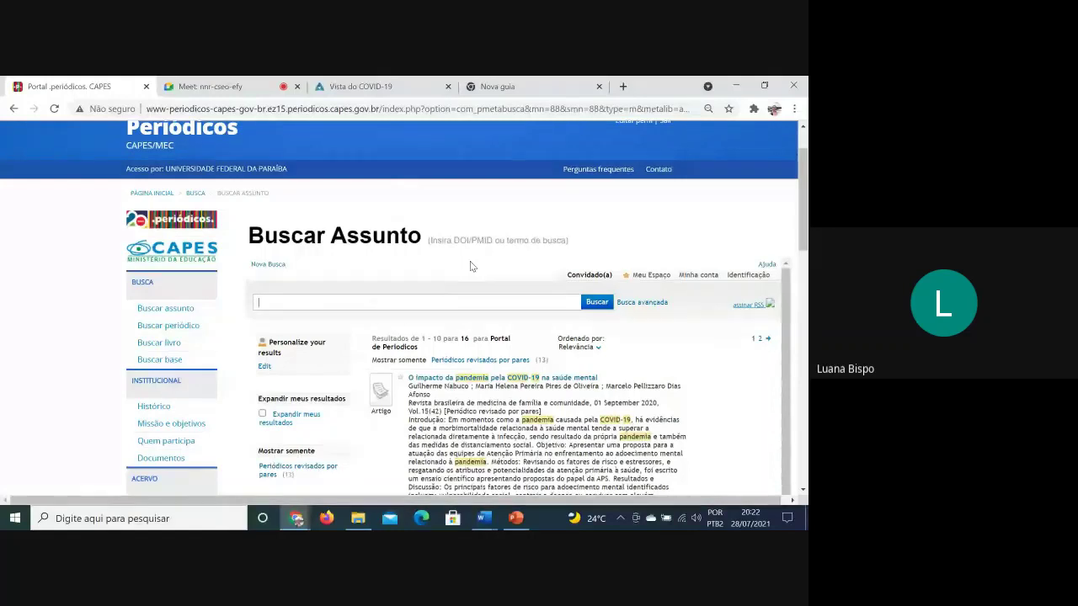
type("música clássics")
key("BackSpace")
type("a\"")
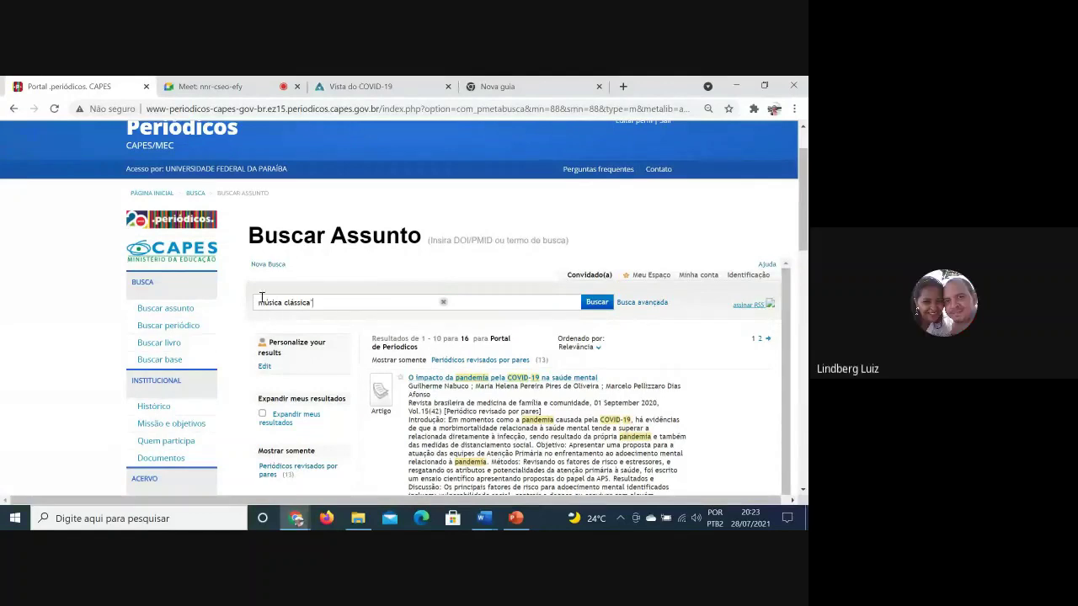
Search ("música clássica" AND violão) OR piano
left_click(260, 305)
type("\"")
left_click(346, 306)
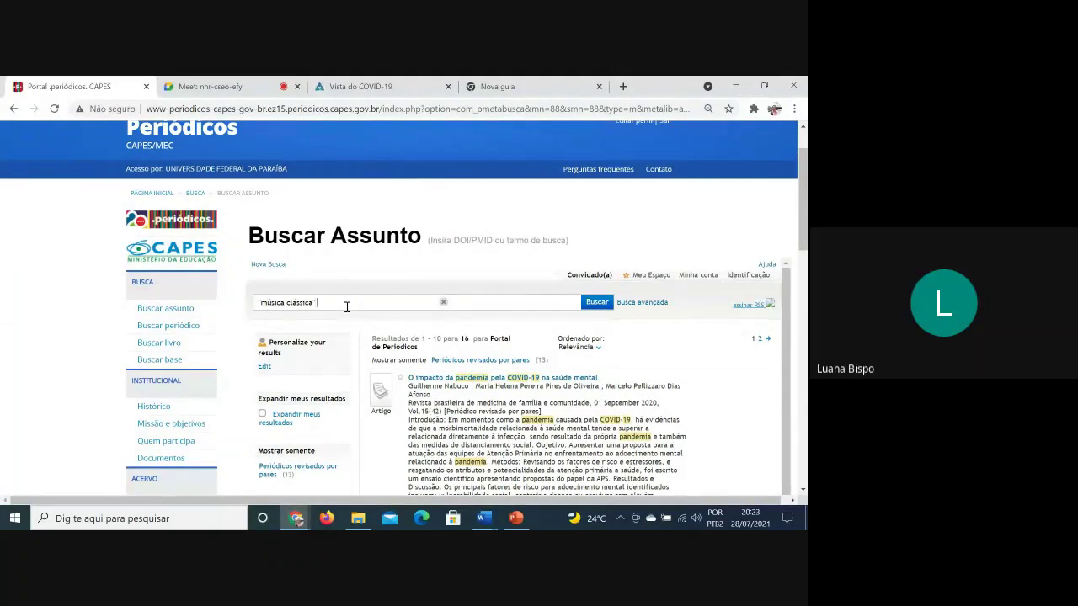
type("AND violão A")
type("ND piano")
key("BackSpace")
key("BackSpace")
key("BackSpace")
key("BackSpace")
key("BackSpace")
key("BackSpace")
key("BackSpace")
type("OR piano")
left_click(605, 302)
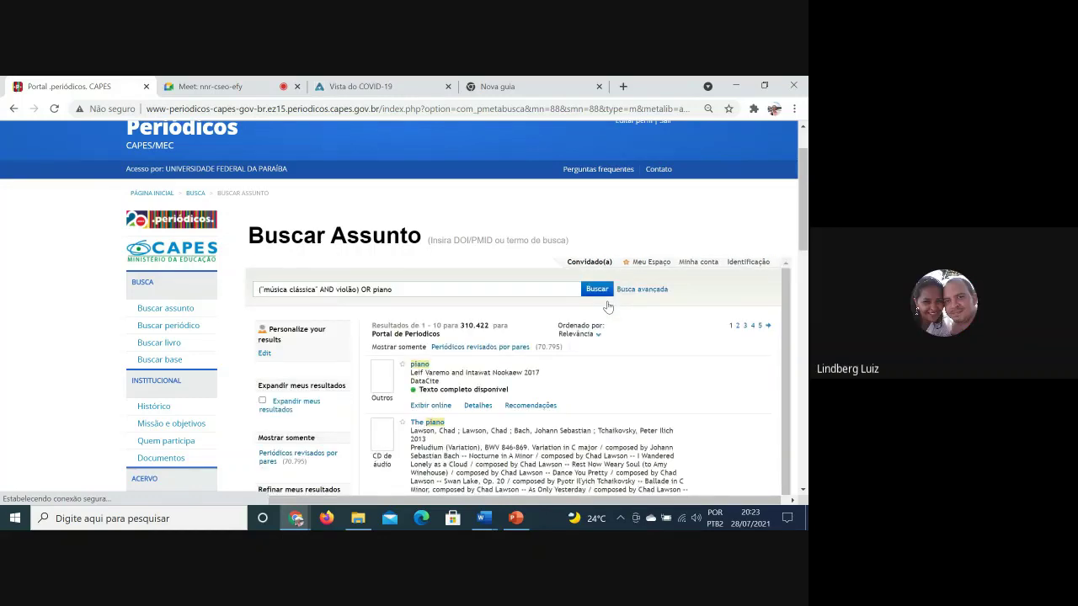
Change clássica to erudita and rerun, getting 310.431 results, then scroll through them
left_click(317, 303)
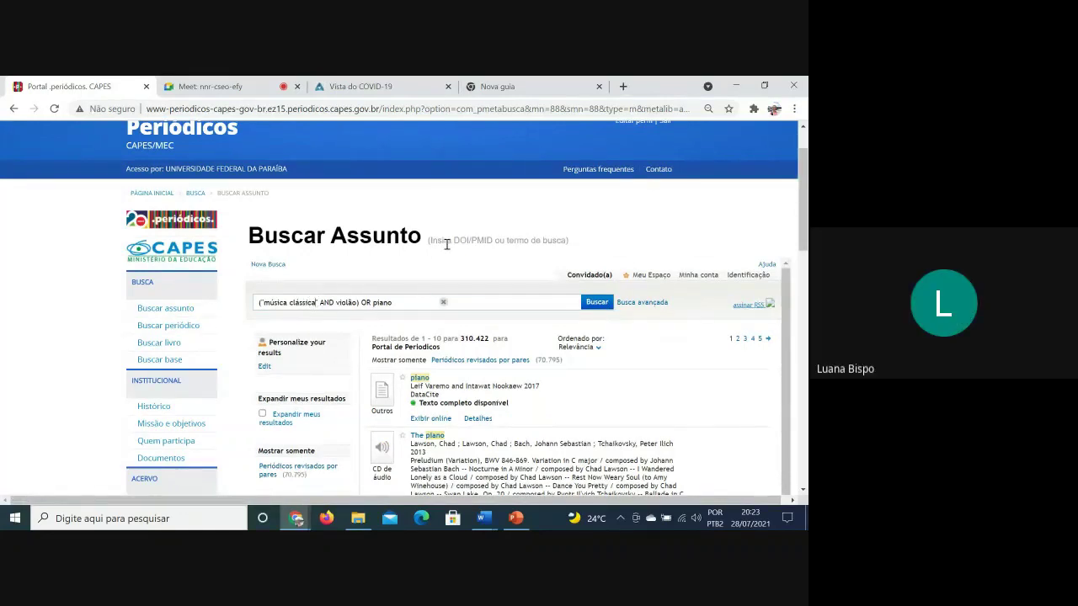
key("BackSpace")
key("BackSpace")
key("BackSpace")
key("BackSpace")
key("BackSpace")
key("BackSpace")
key("BackSpace")
key("BackSpace")
type("erudita")
left_click(595, 304)
scroll(566, 425, "down", 1)
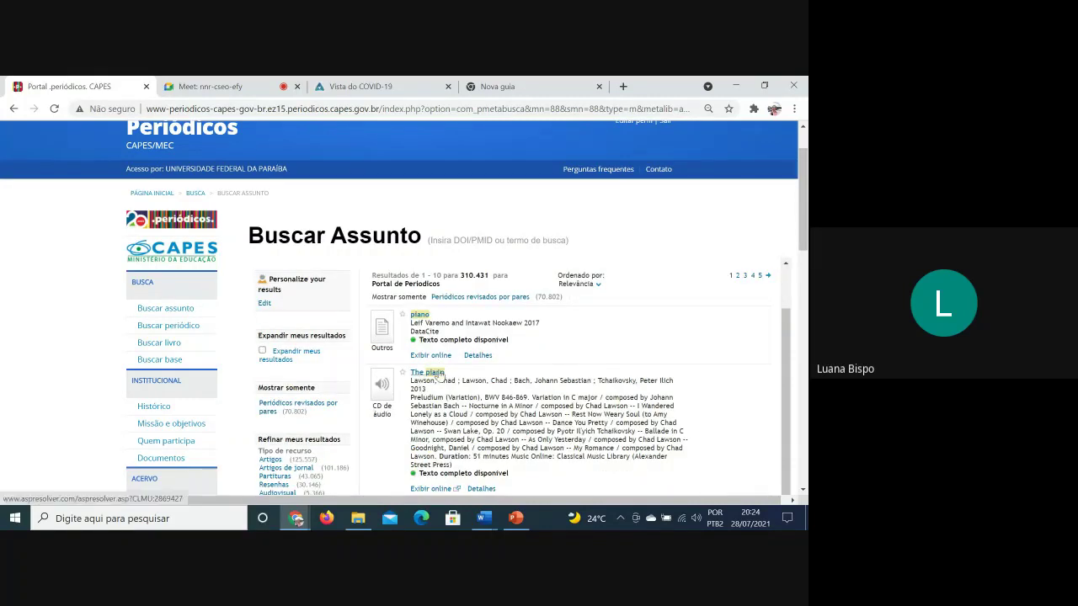
scroll(433, 380, "up", 1)
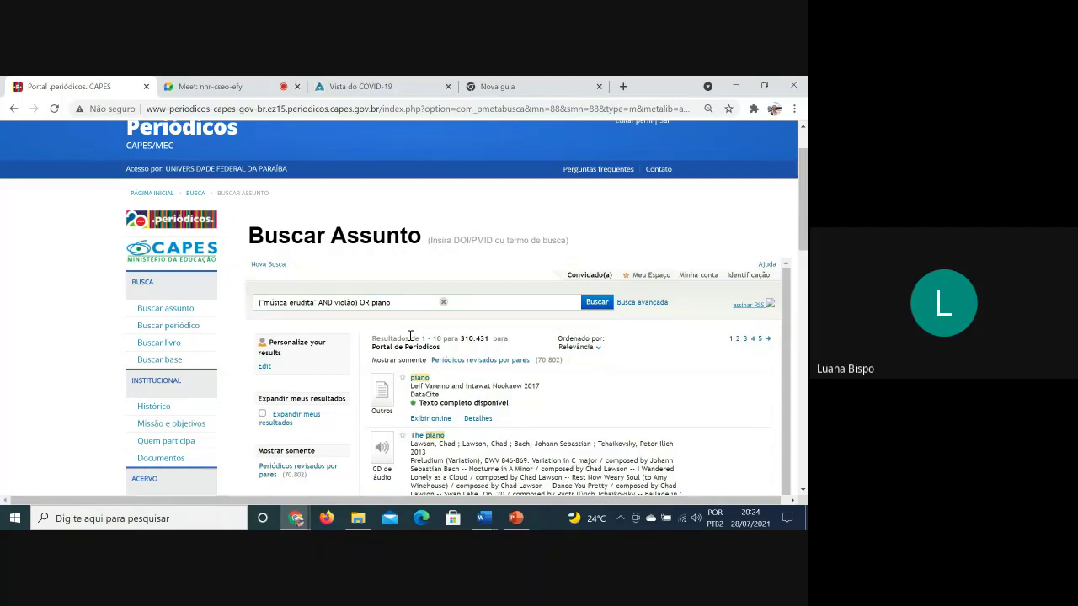
scroll(693, 363, "down", 3)
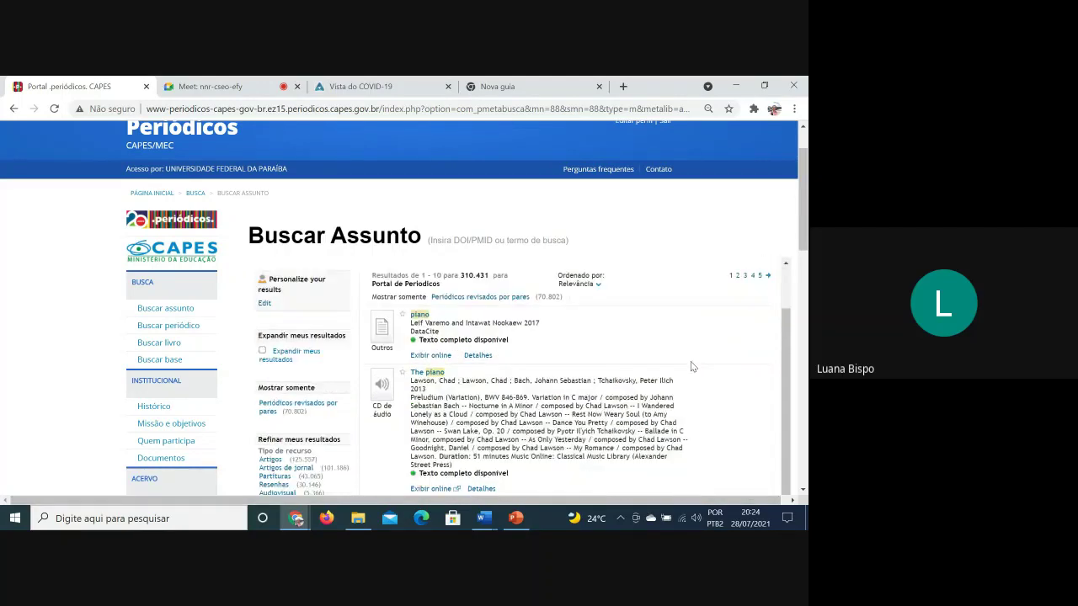
scroll(464, 363, "down", 4)
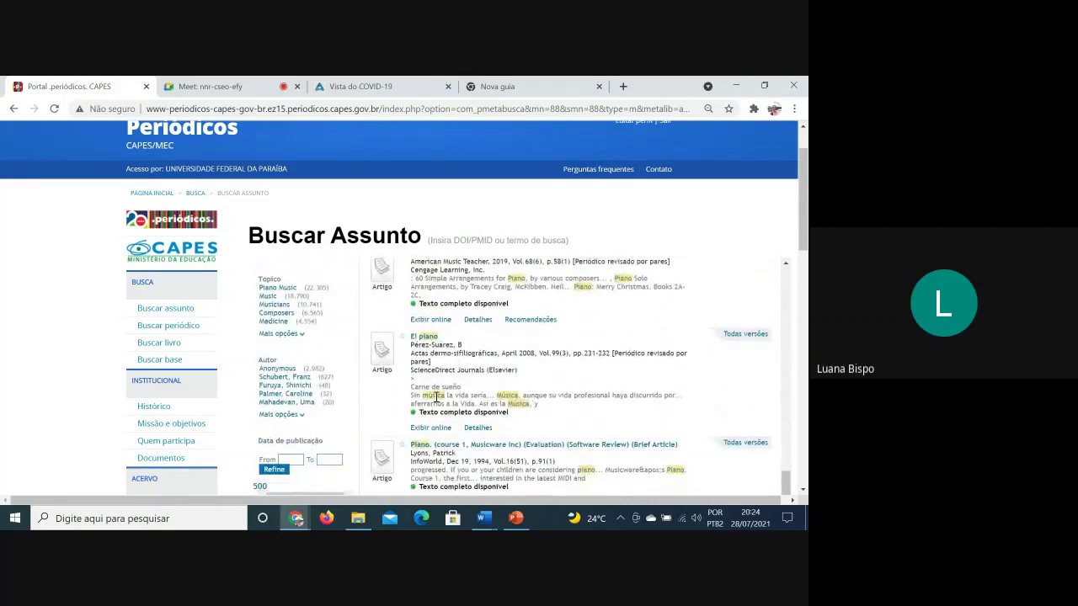
scroll(528, 391, "down", 1)
scroll(505, 392, "down", 2)
scroll(687, 393, "down", 1)
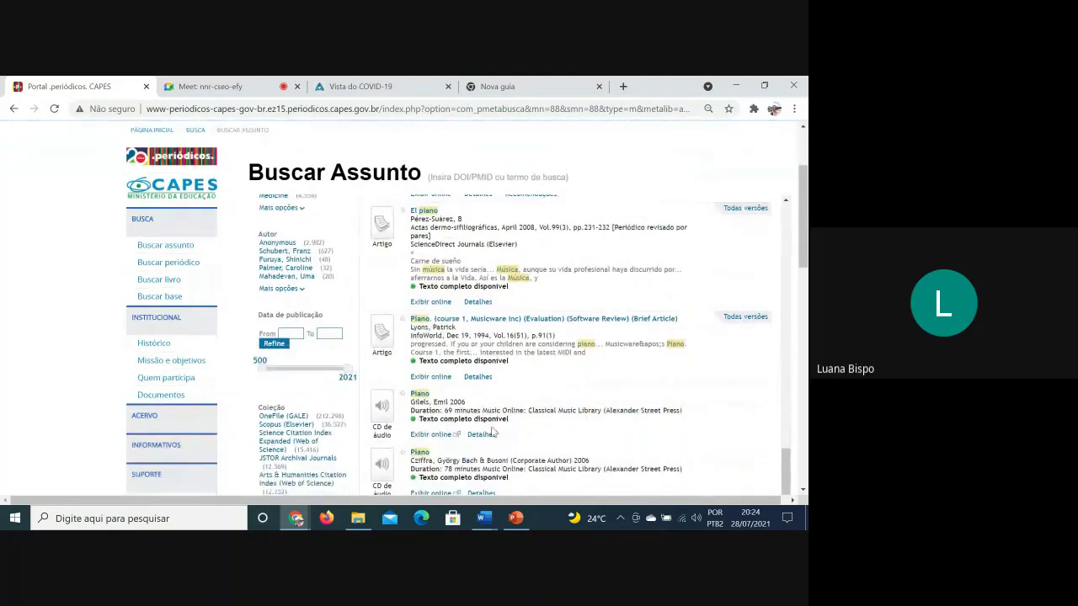
scroll(412, 407, "down", 5)
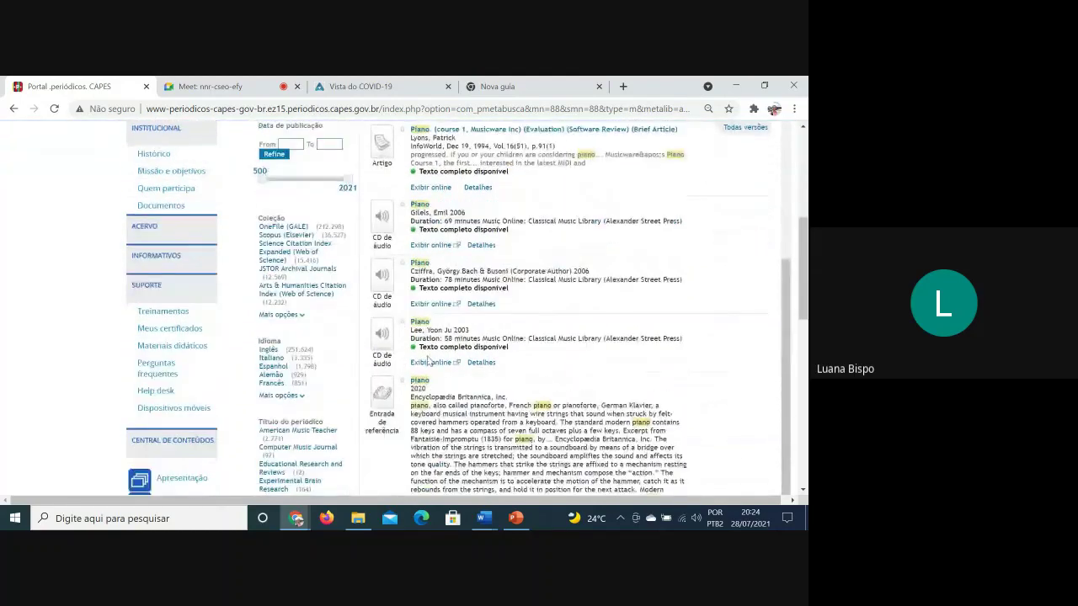
scroll(712, 446, "down", 5)
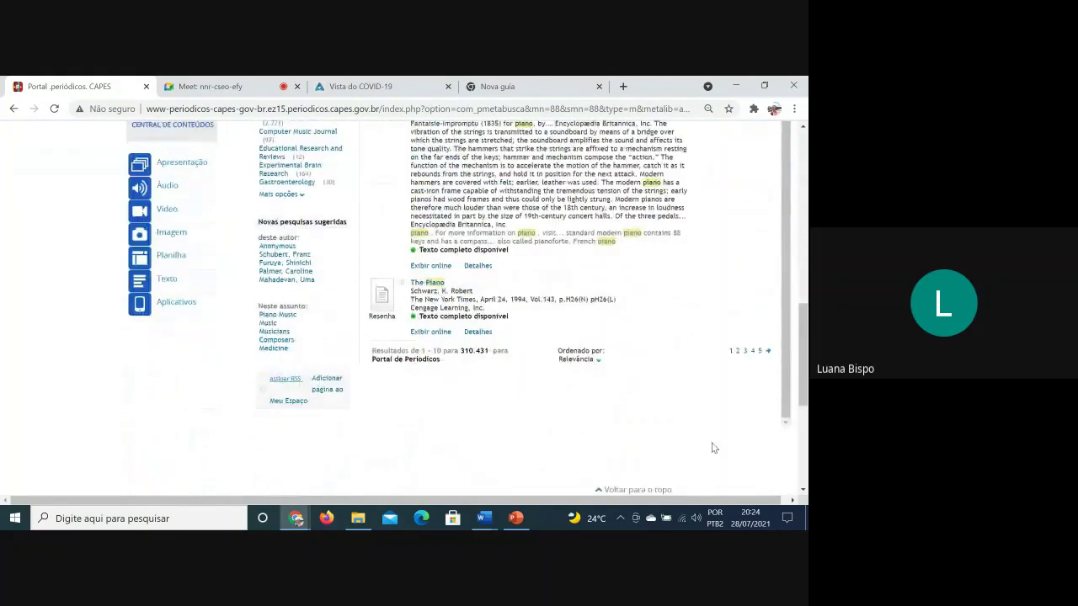
scroll(712, 448, "up", 5)
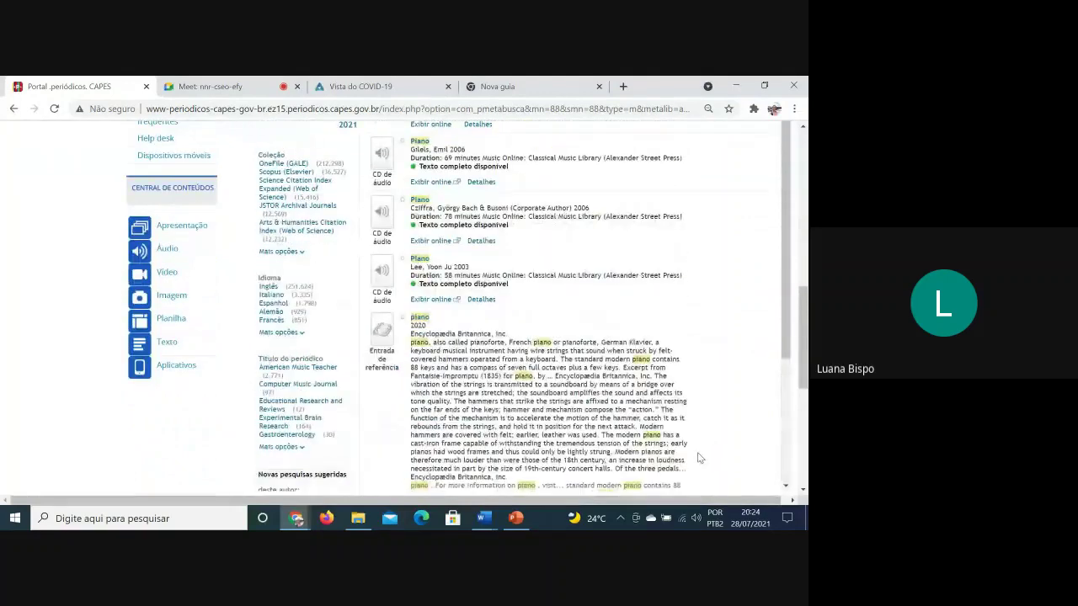
scroll(685, 446, "up", 3)
scroll(674, 414, "up", 10)
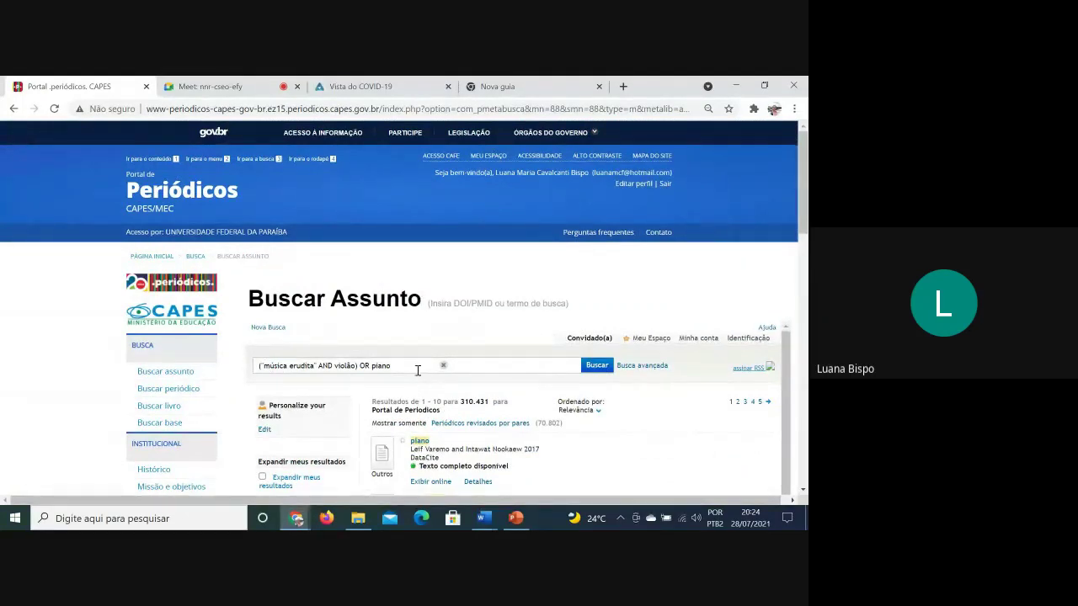
Change OR piano to NOT piano and search, getting 13 results
left_click(398, 360)
key("BackSpace")
key("BackSpace")
key("BackSpace")
key("BackSpace")
key("BackSpace")
key("BackSpace")
type("NO")
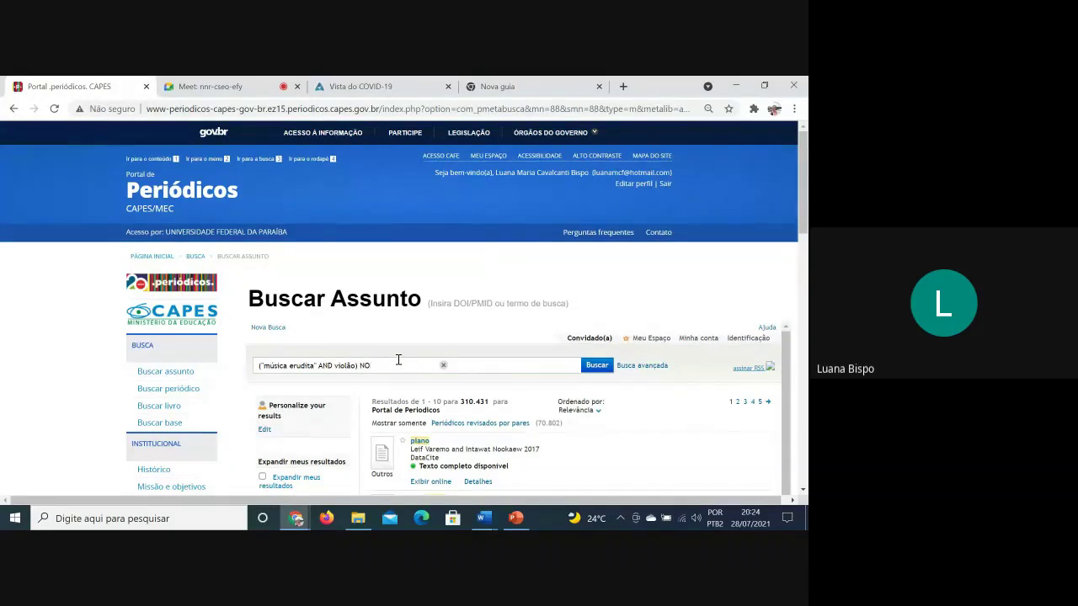
type("T piano")
left_click(597, 368)
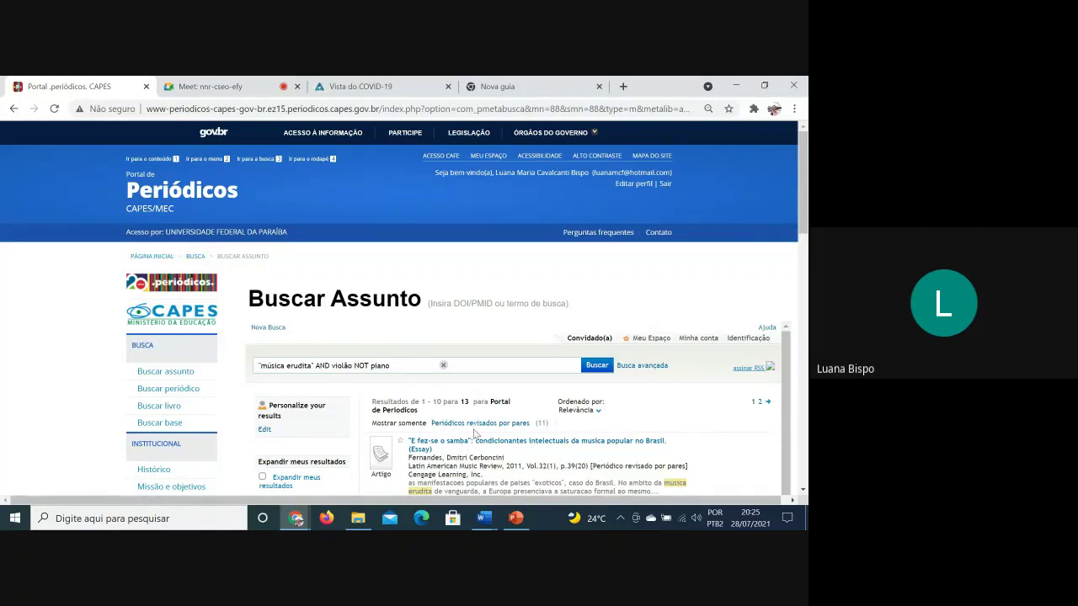
Edit the query to "classical music" AND acoustic guitar
left_click(309, 360)
key("BackSpace")
key("BackSpace")
key("BackSpace")
key("BackSpace")
key("BackSpace")
key("BackSpace")
key("BackSpace")
key("BackSpace")
key("BackSpace")
key("BackSpace")
key("BackSpace")
key("BackSpace")
key("BackSpace")
key("BackSpace")
key("BackSpace")
type("classica")
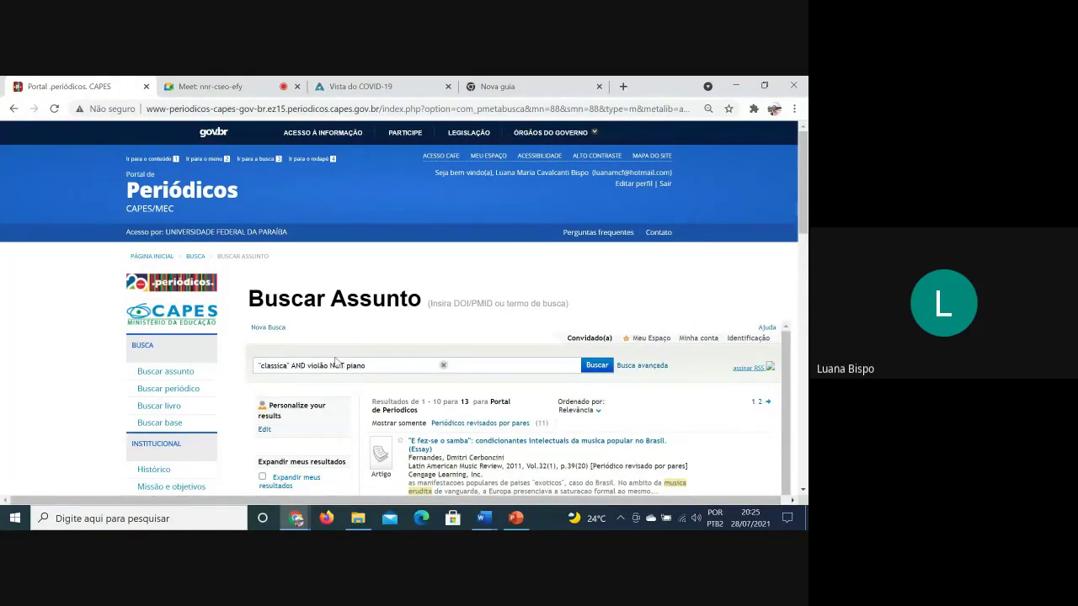
type("l musi")
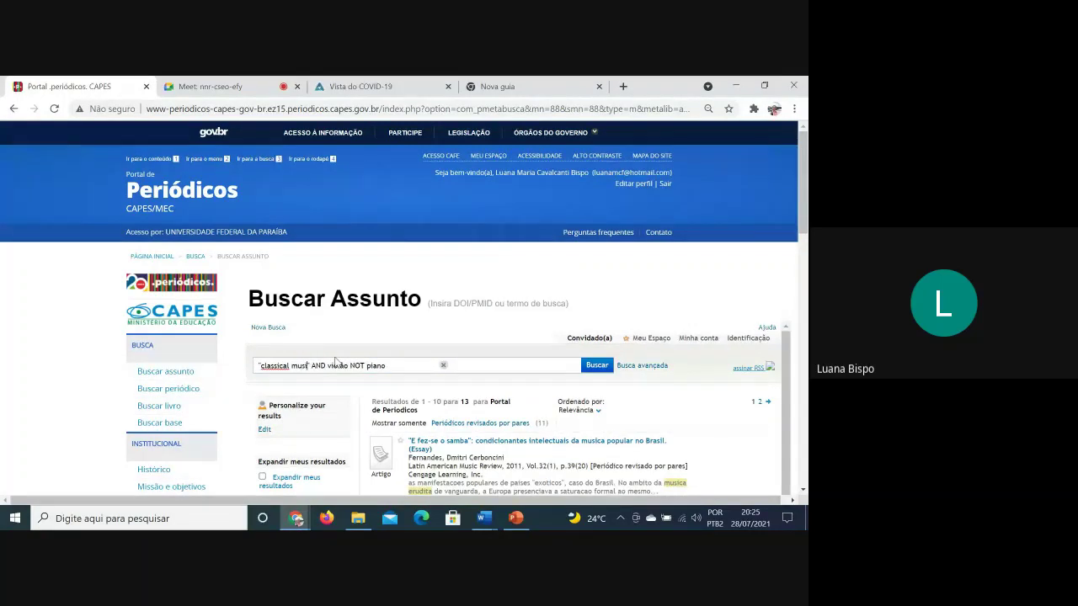
type("c")
key("BackSpace")
key("BackSpace")
key("BackSpace")
key("BackSpace")
key("BackSpace")
key("BackSpace")
key("BackSpace")
key("BackSpace")
key("BackSpace")
key("BackSpace")
key("BackSpace")
key("BackSpace")
key("BackSpace")
key("BackSpace")
key("BackSpace")
type("guitar")
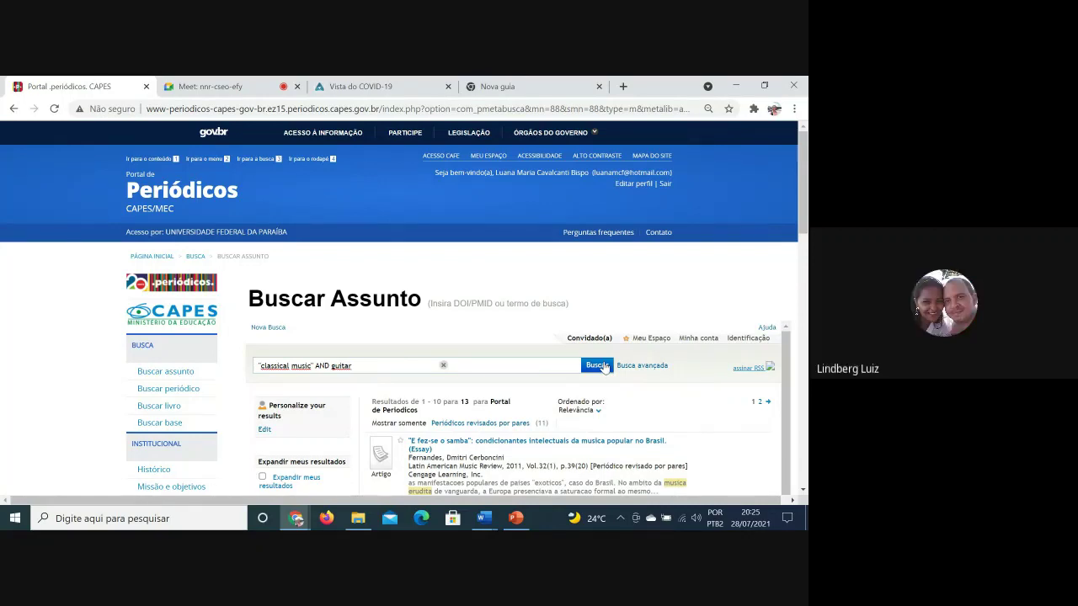
left_click(335, 368)
type("acoustic")
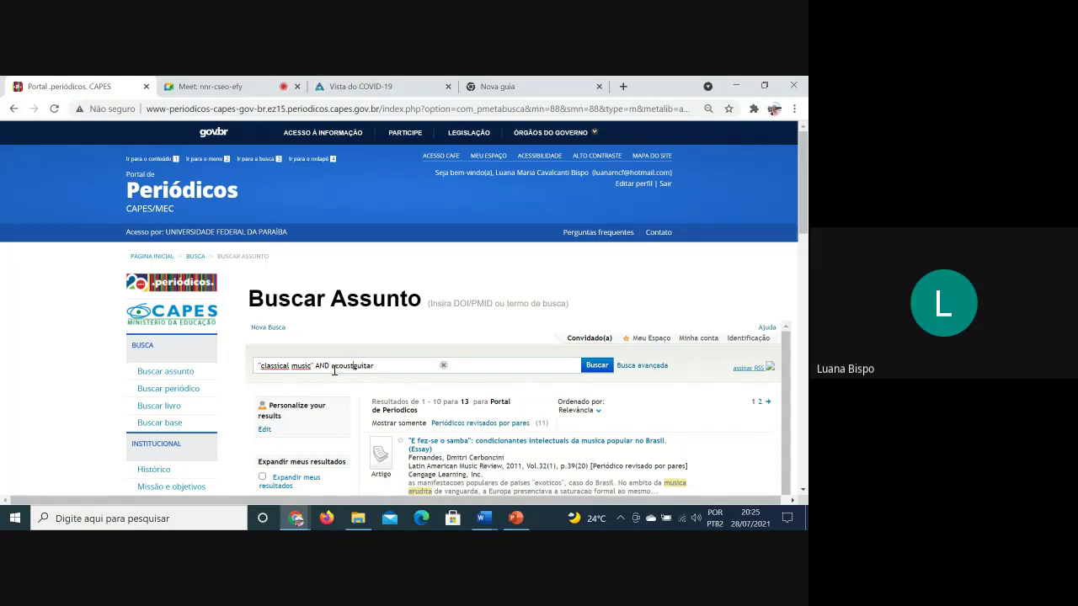
left_click(393, 367)
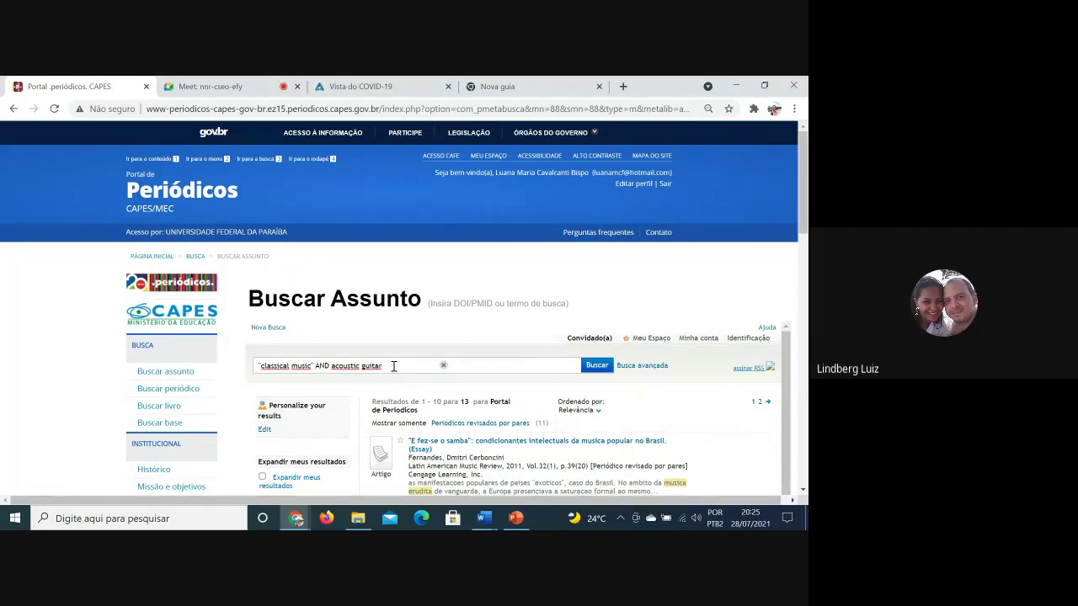
Search "classical music" AND (acoustic guitar), then with "acoustic guitar" as an exact phrase
left_click(600, 364)
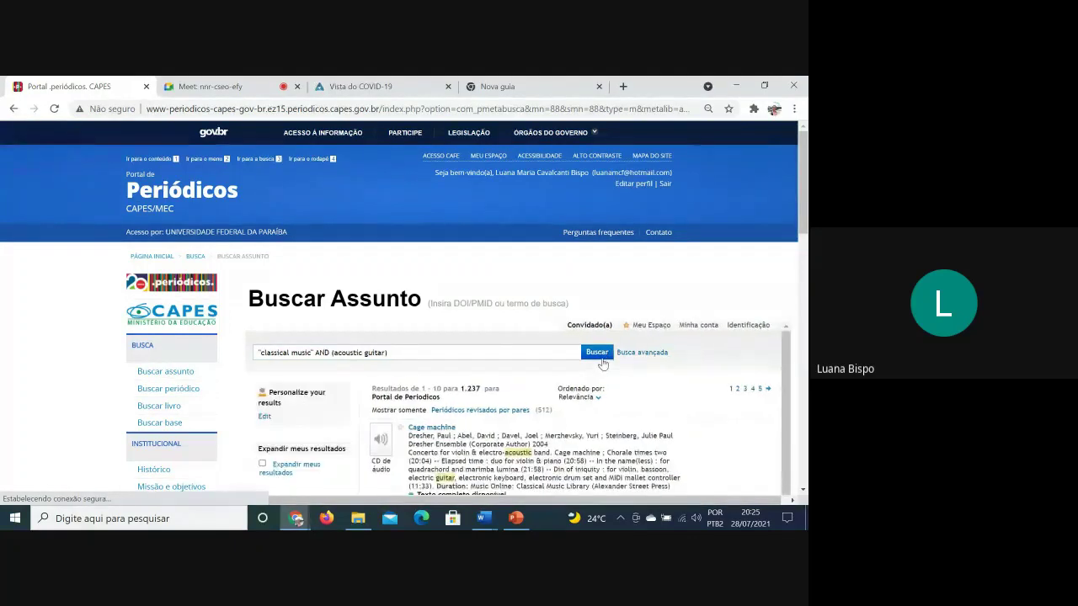
left_click(412, 362)
key("BackSpace")
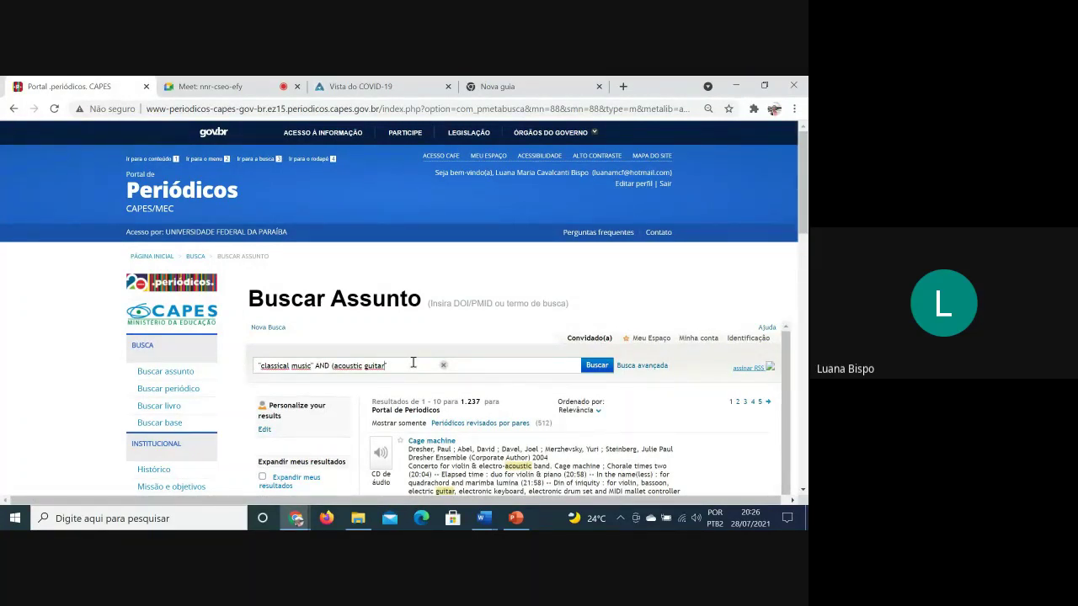
key("BackSpace")
type("\"")
left_click(595, 367)
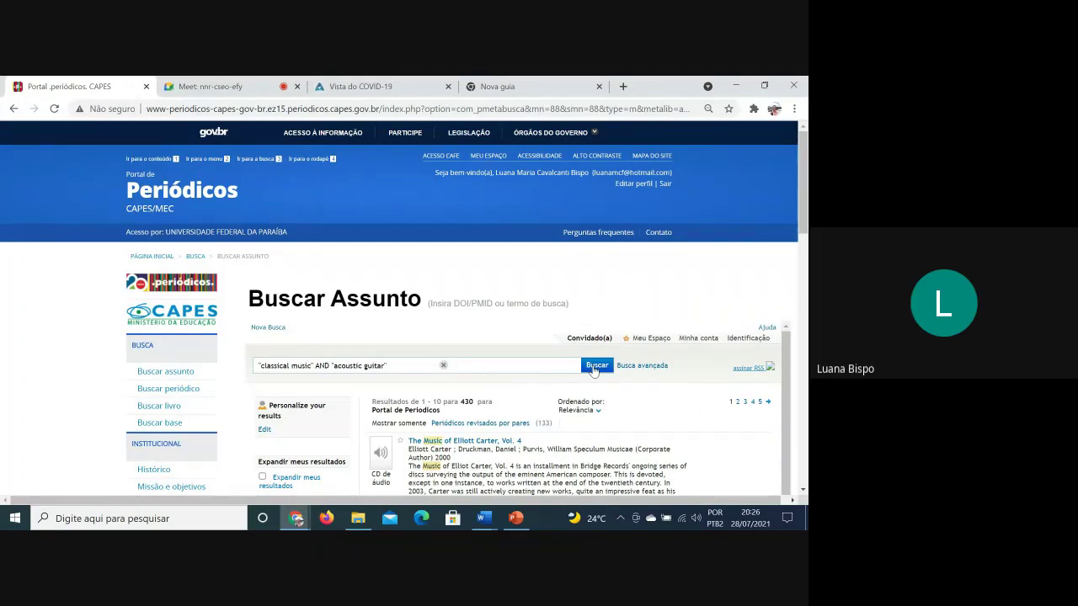
Drop acoustic and search "classical music" AND guitar, getting 5.631 results
left_click(358, 367)
key("BackSpace")
key("BackSpace")
key("BackSpace")
key("BackSpace")
key("BackSpace")
key("BackSpace")
key("BackSpace")
key("BackSpace")
key("BackSpace")
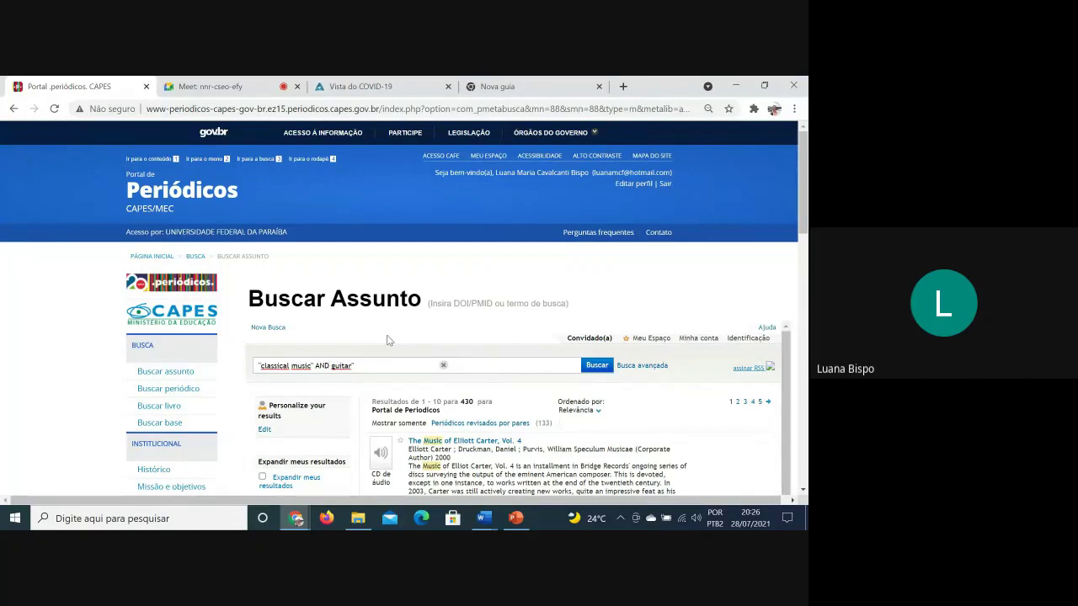
left_click(383, 367)
left_click(595, 368)
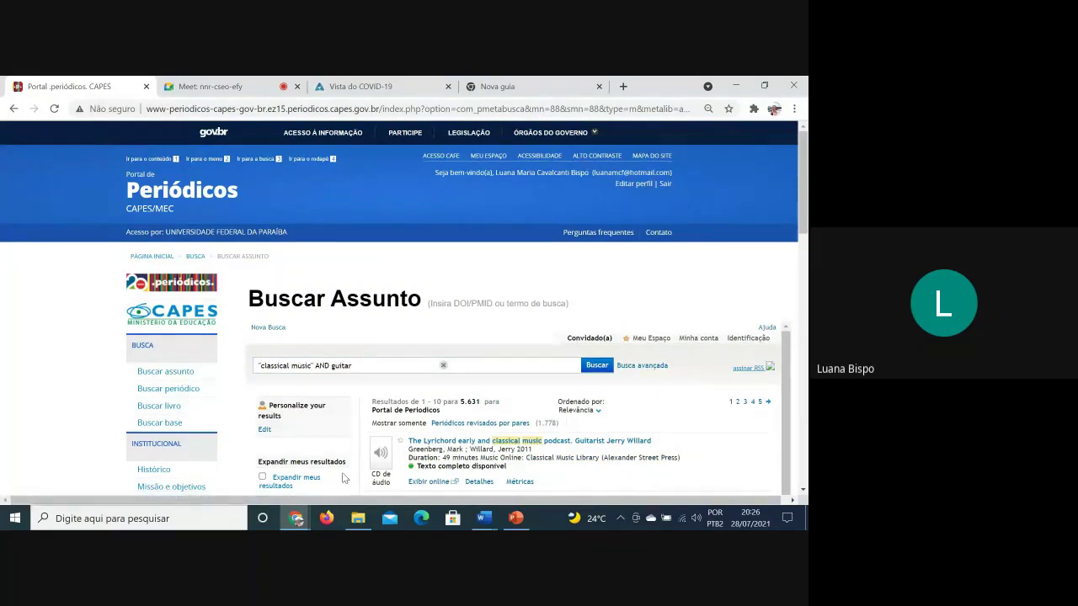
left_click_drag(389, 365, 36, 308)
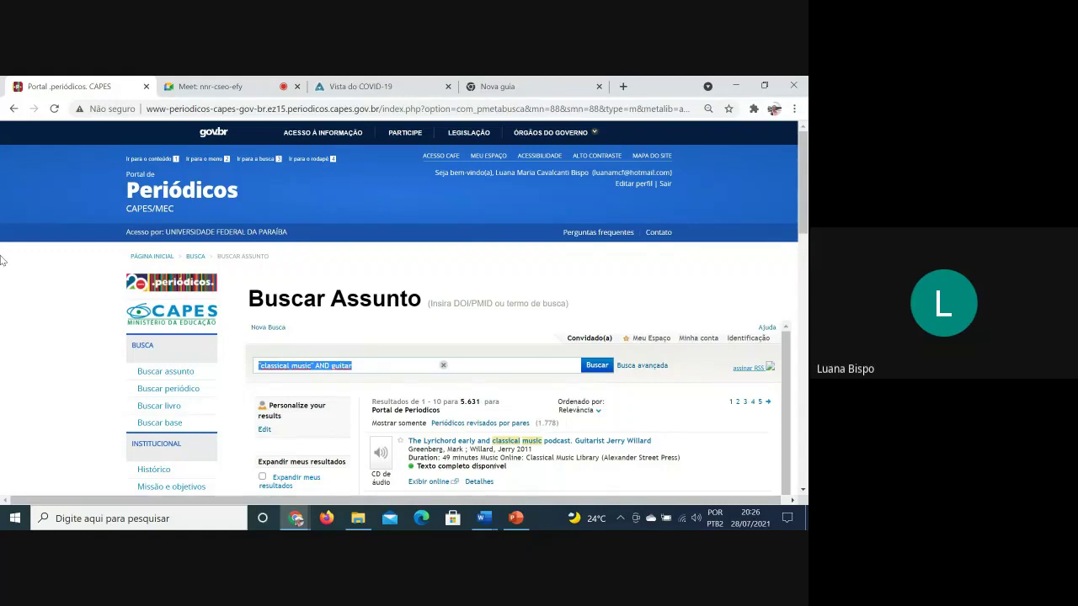
Replace the English query with "música erudita" AND violão
key("BackSpace")
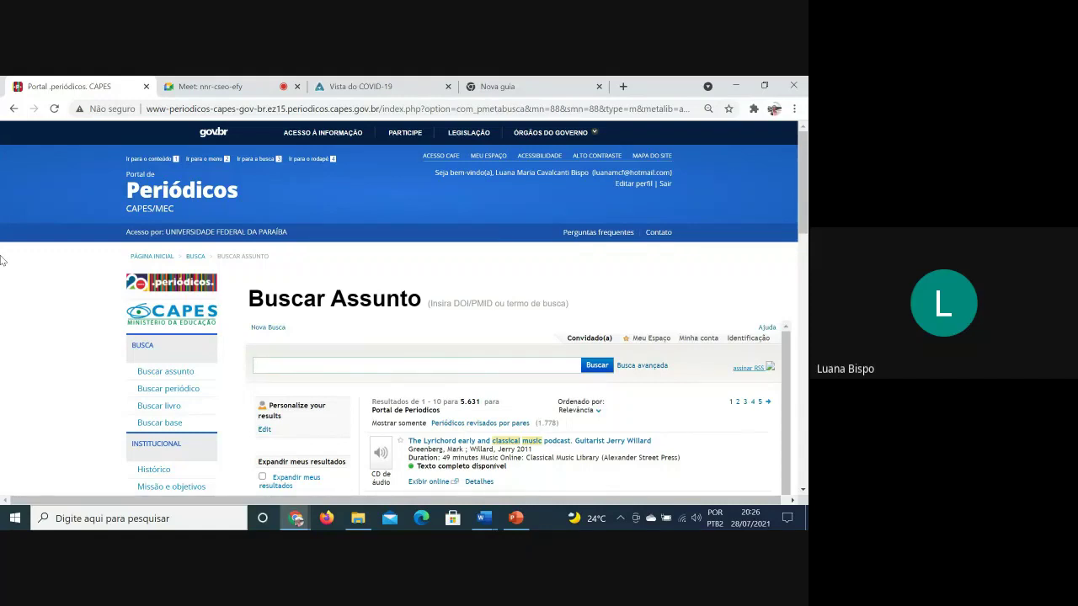
type("m´sui")
key("BackSpace")
key("BackSpace")
type("úsica erudita")
left_click(261, 365)
type("\" AND violão")
Search "música erudita" AND violão and browse the 31 results, including Guerra-Peixe articles
left_click(593, 367)
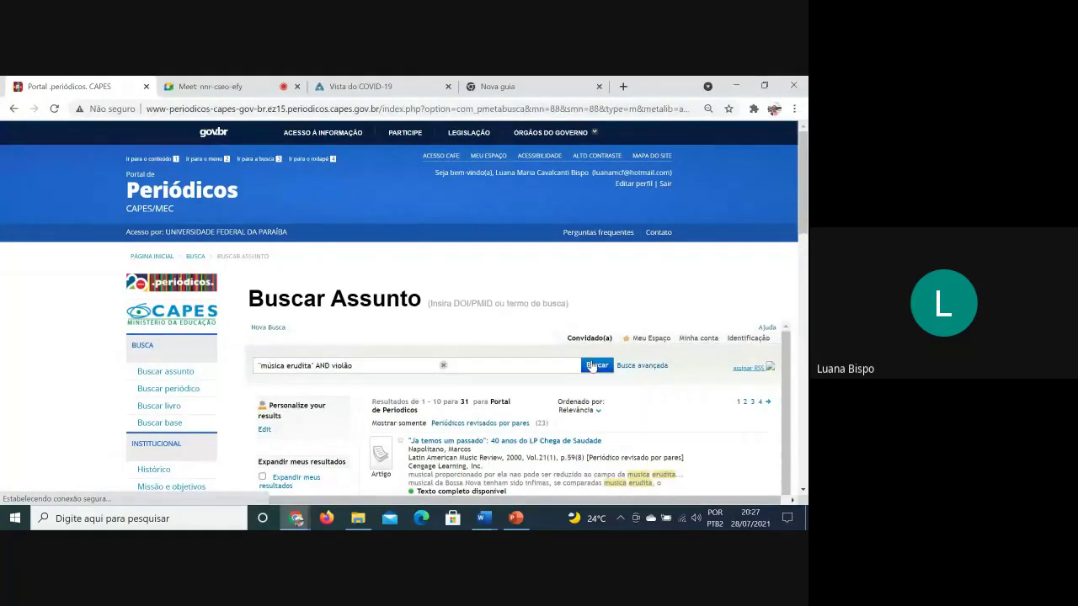
left_click(384, 365)
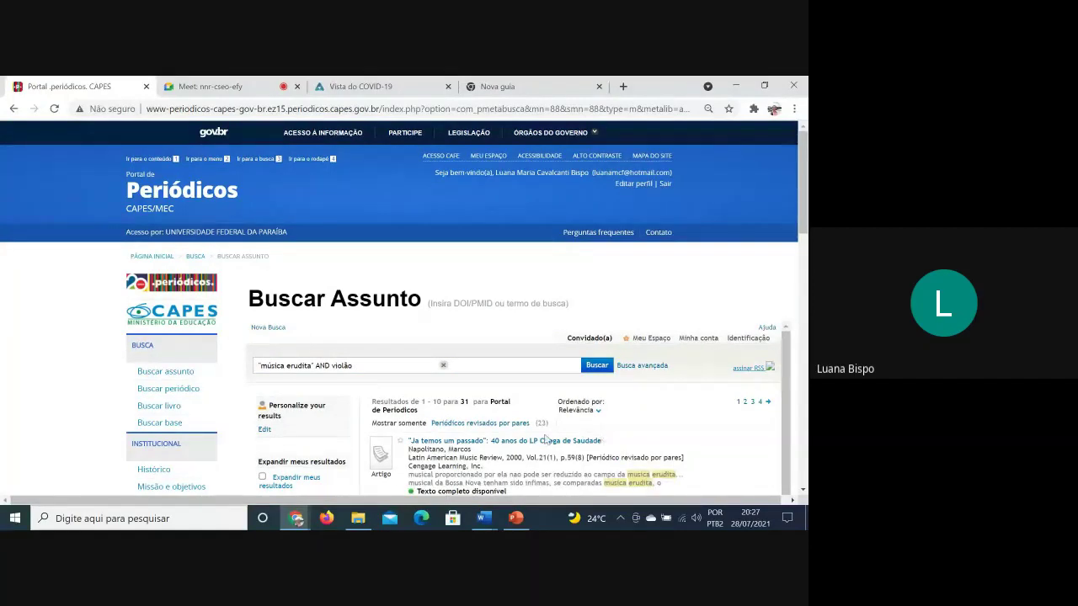
scroll(506, 413, "down", 1)
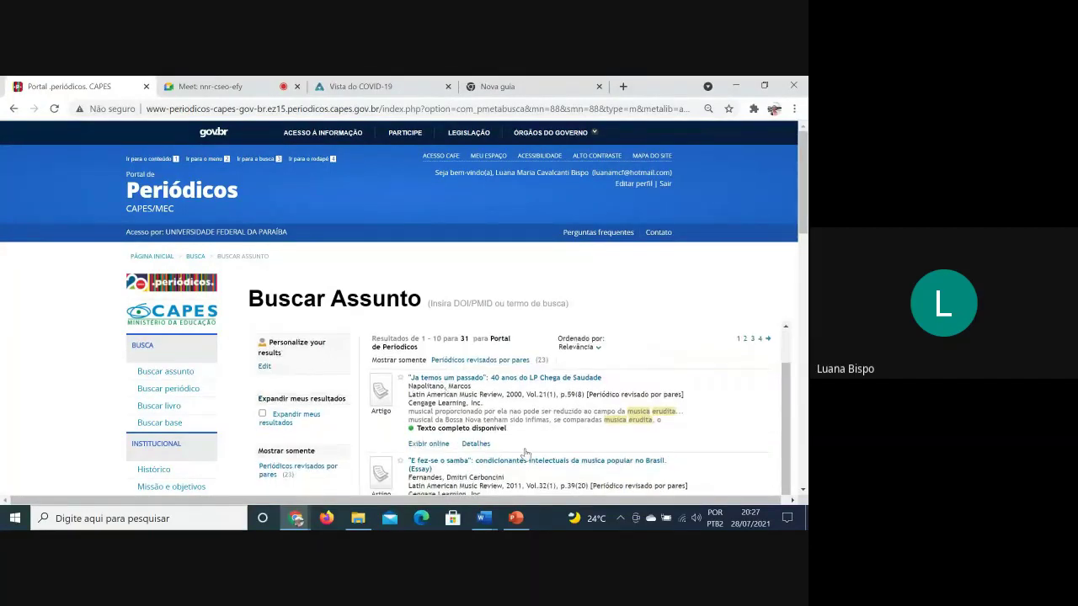
scroll(686, 454, "down", 3)
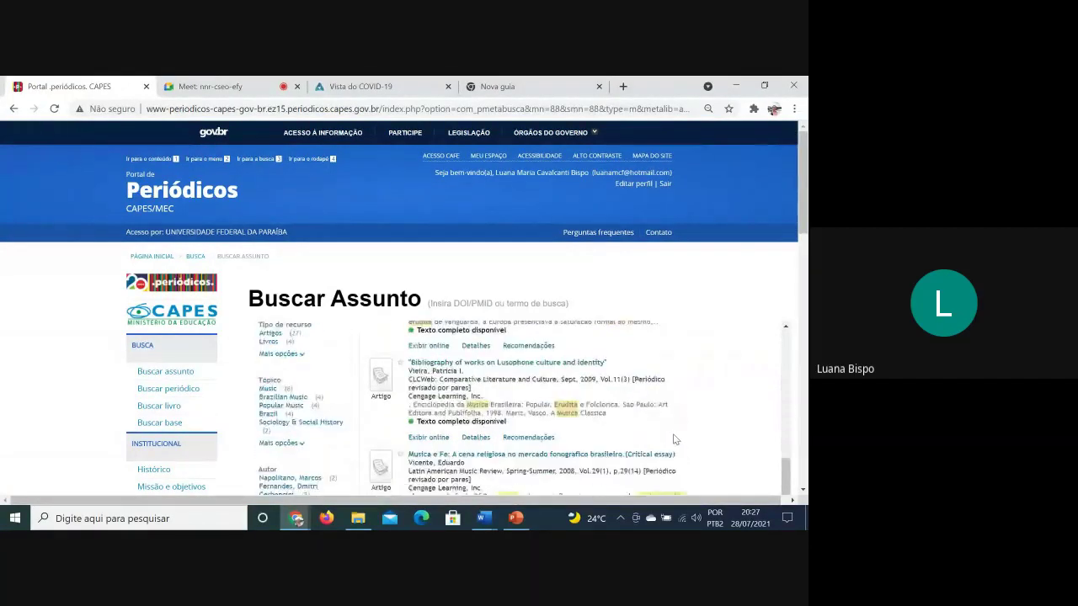
scroll(678, 442, "up", 2)
scroll(674, 439, "down", 2)
scroll(581, 411, "down", 1)
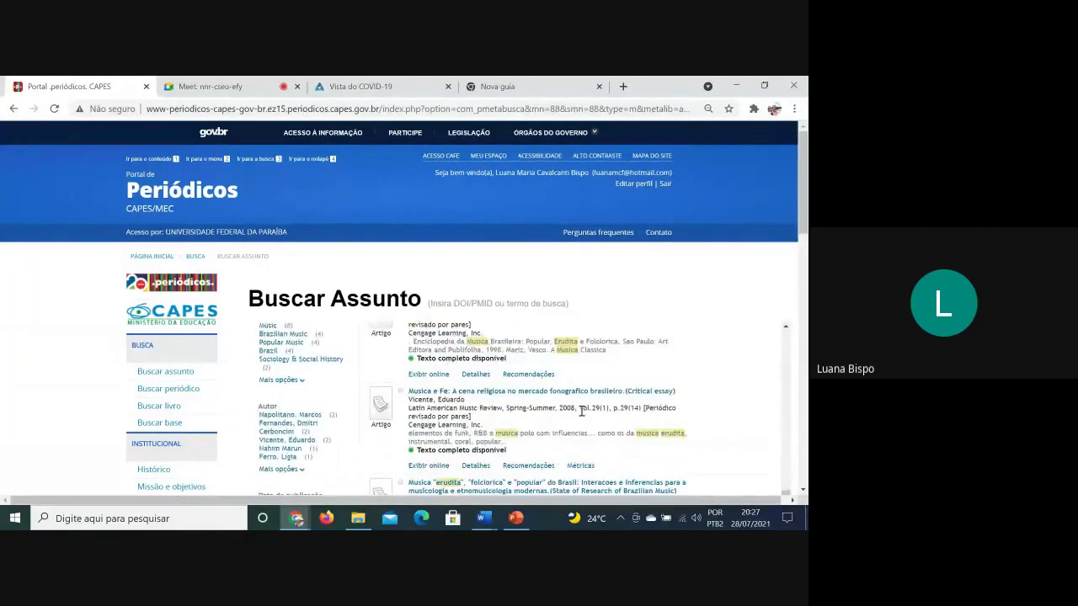
scroll(571, 428, "down", 1)
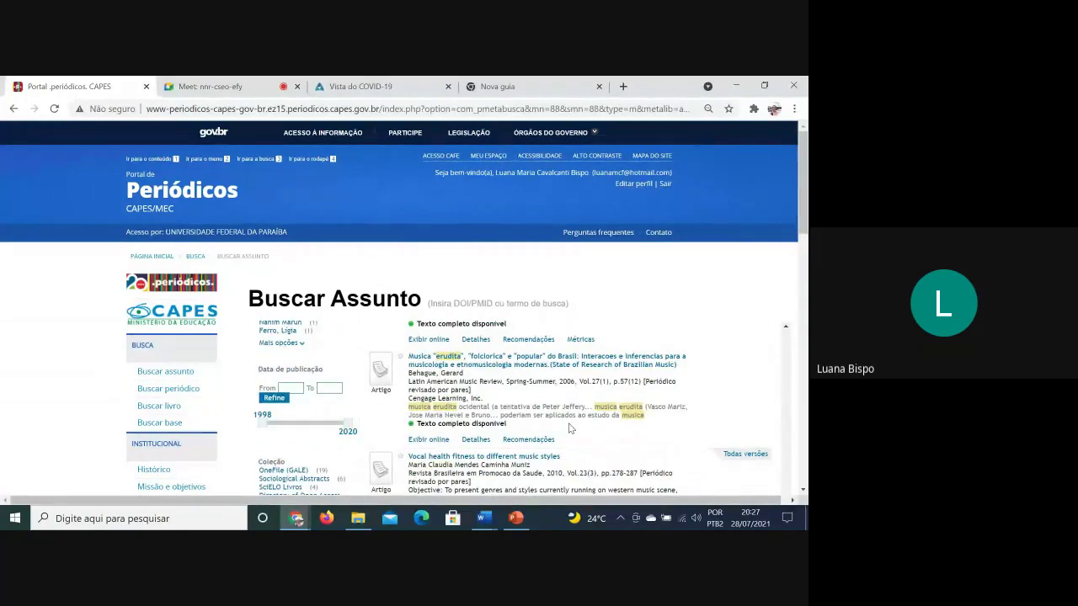
scroll(569, 433, "down", 3)
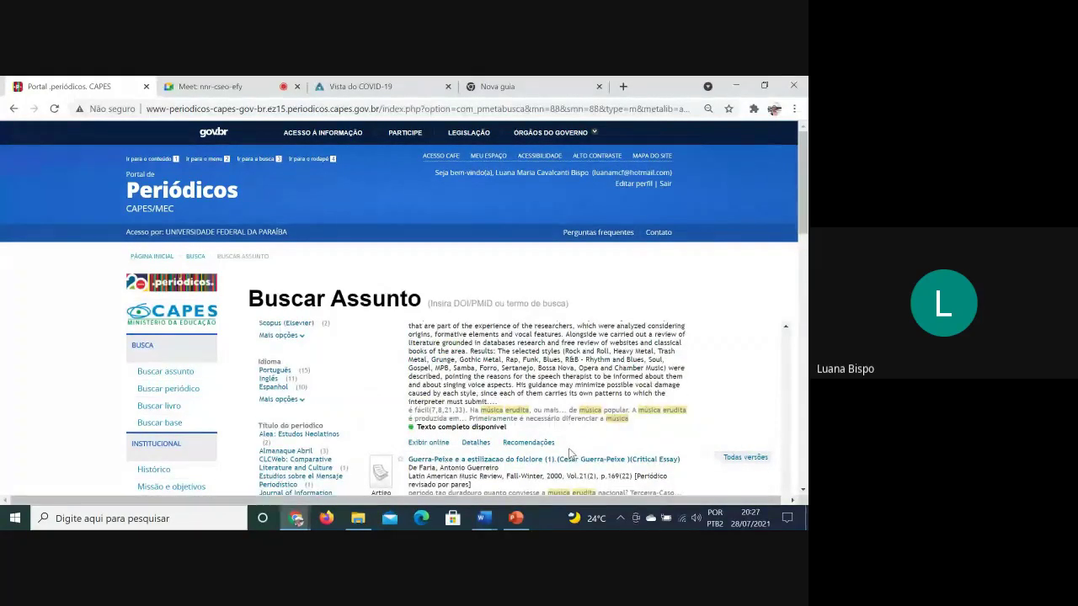
scroll(571, 453, "up", 10)
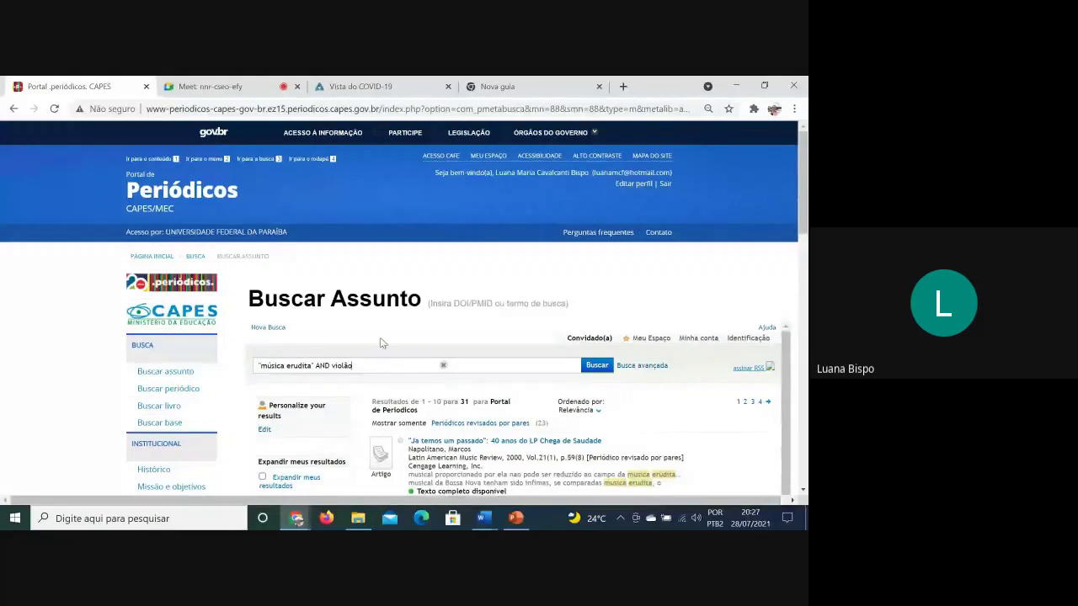
left_click(627, 366)
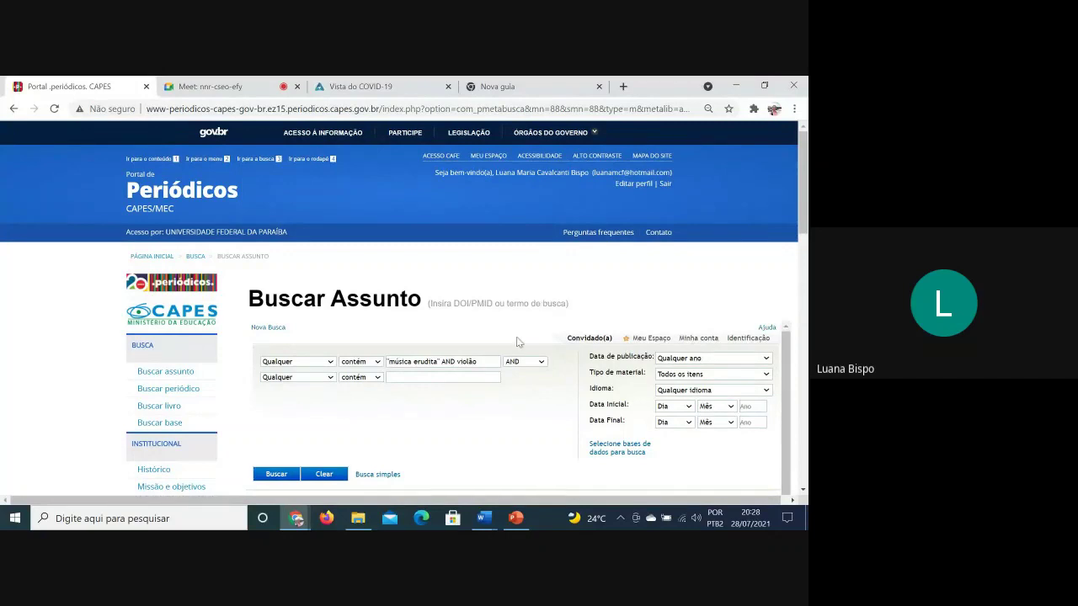
left_click(362, 371)
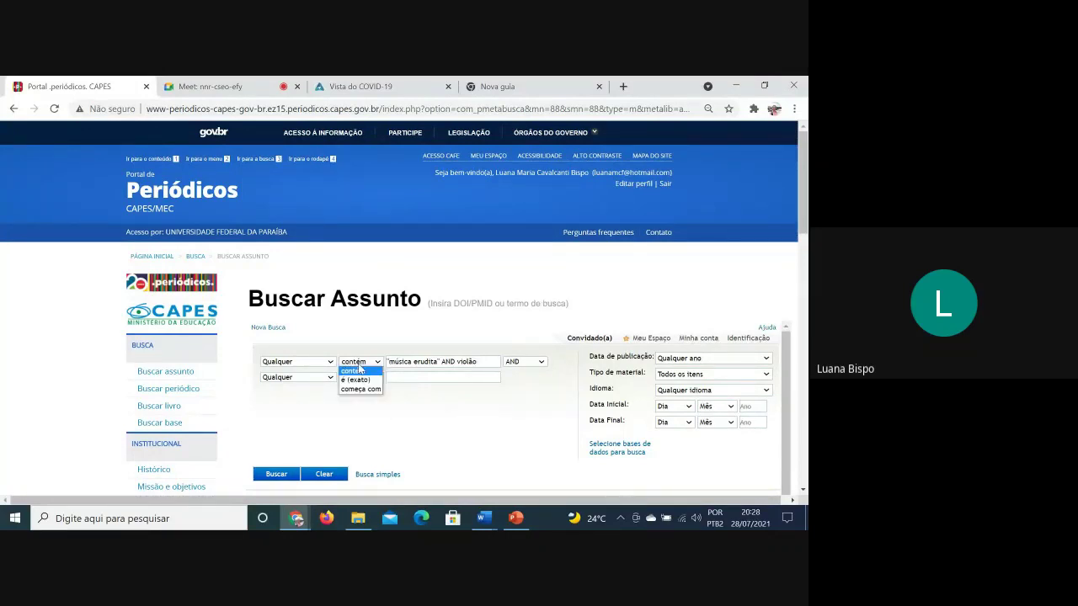
left_click(362, 372)
left_click(532, 362)
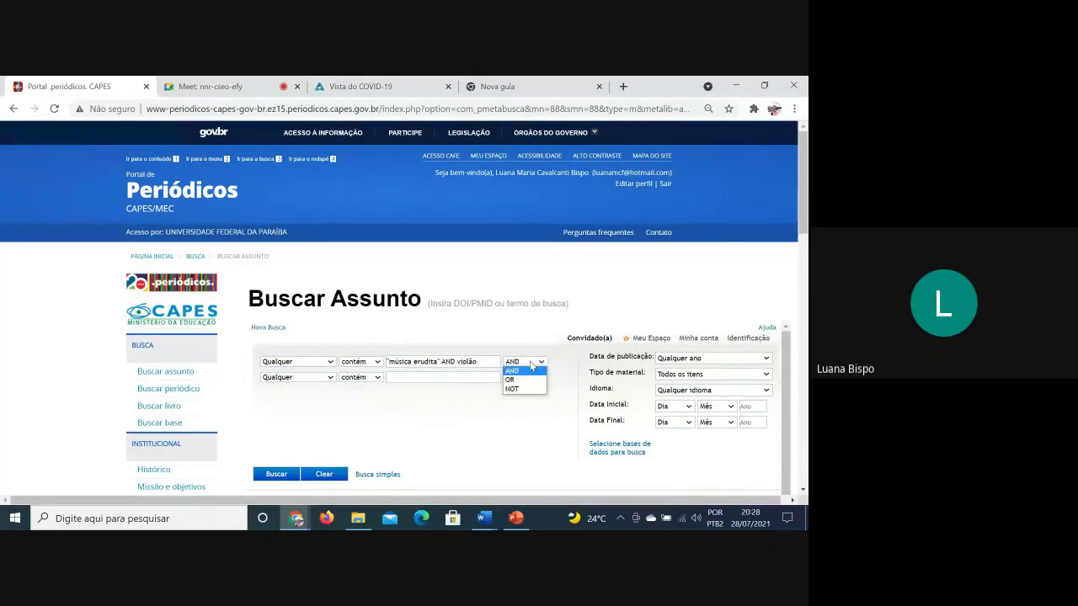
left_click(531, 362)
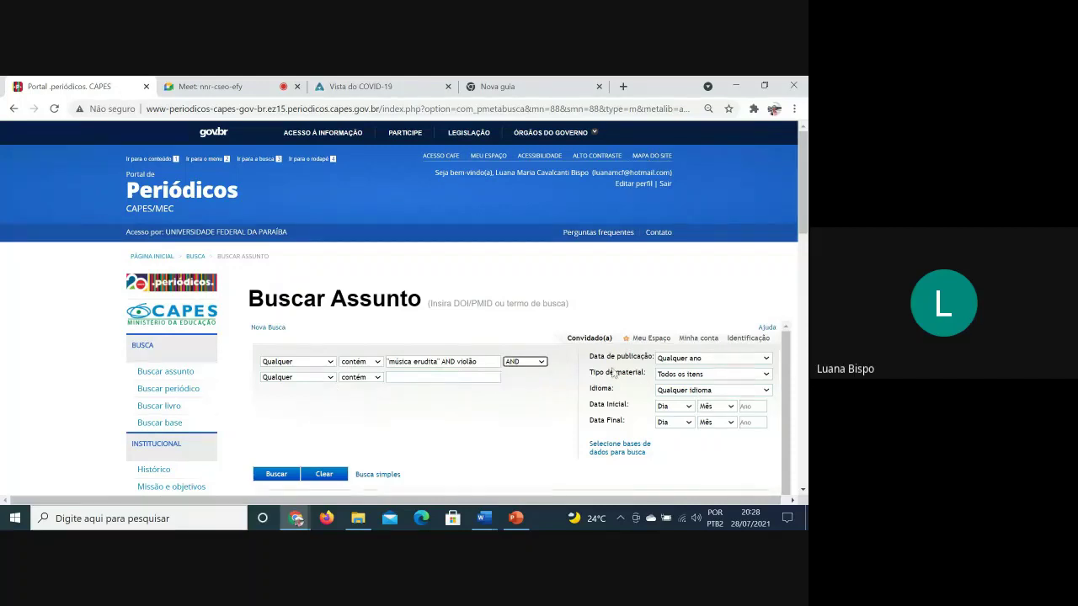
left_click(325, 362)
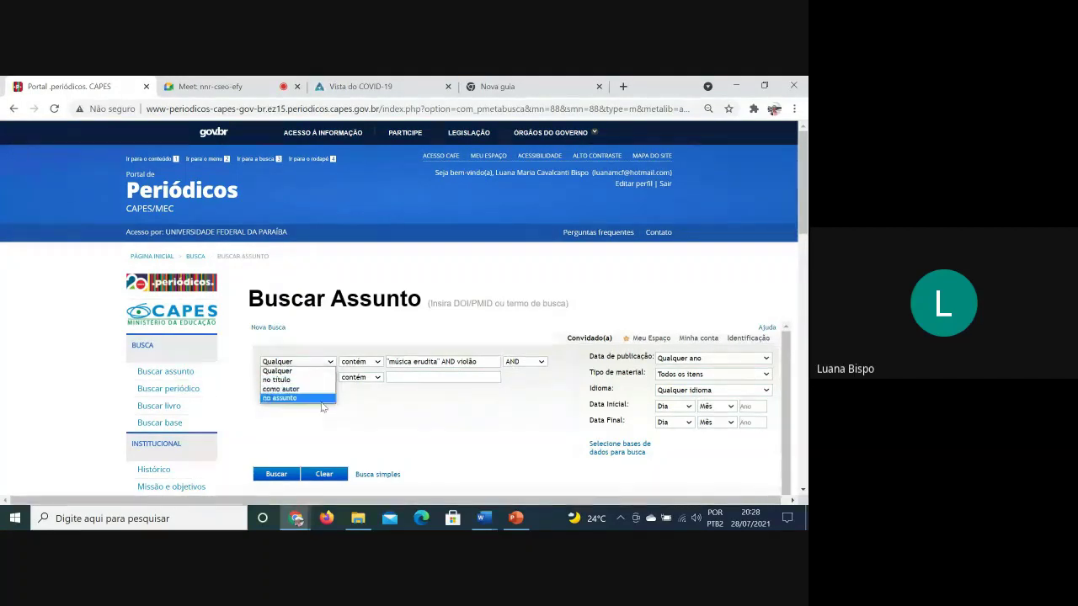
left_click(357, 362)
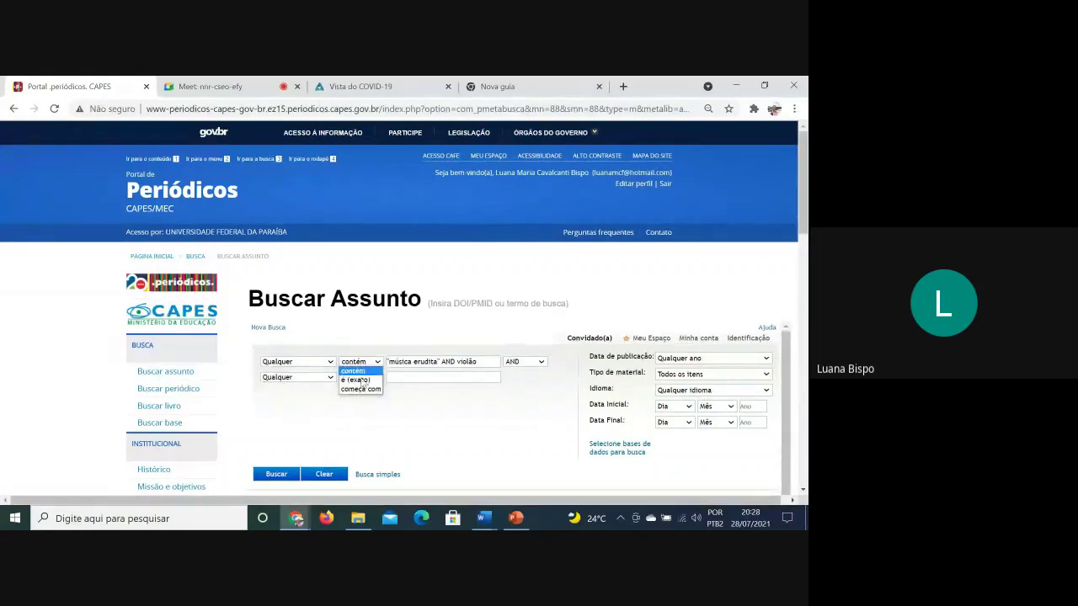
left_click(525, 363)
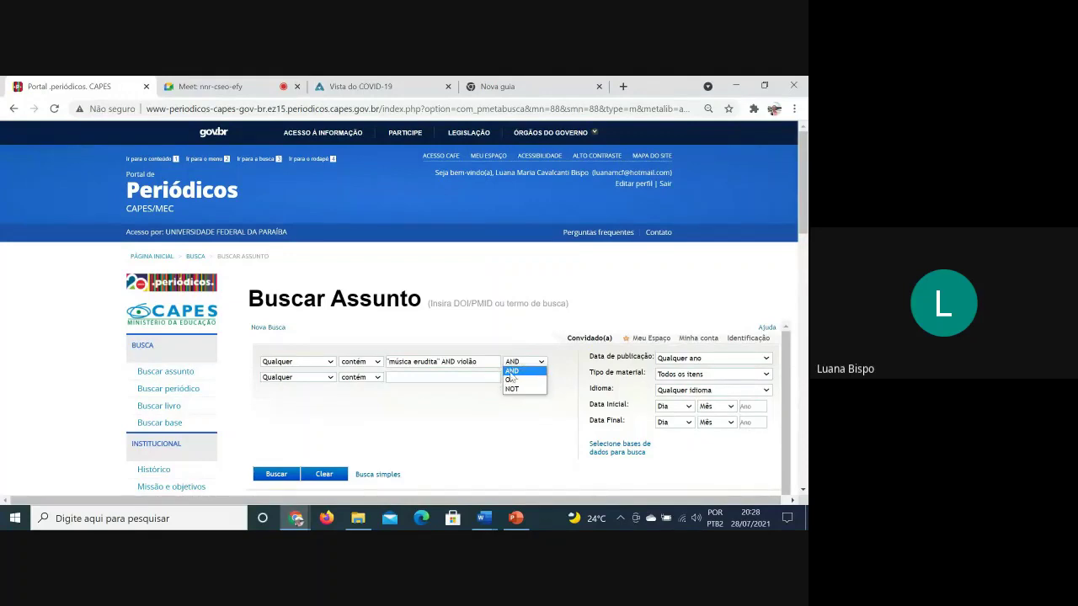
left_click(312, 380)
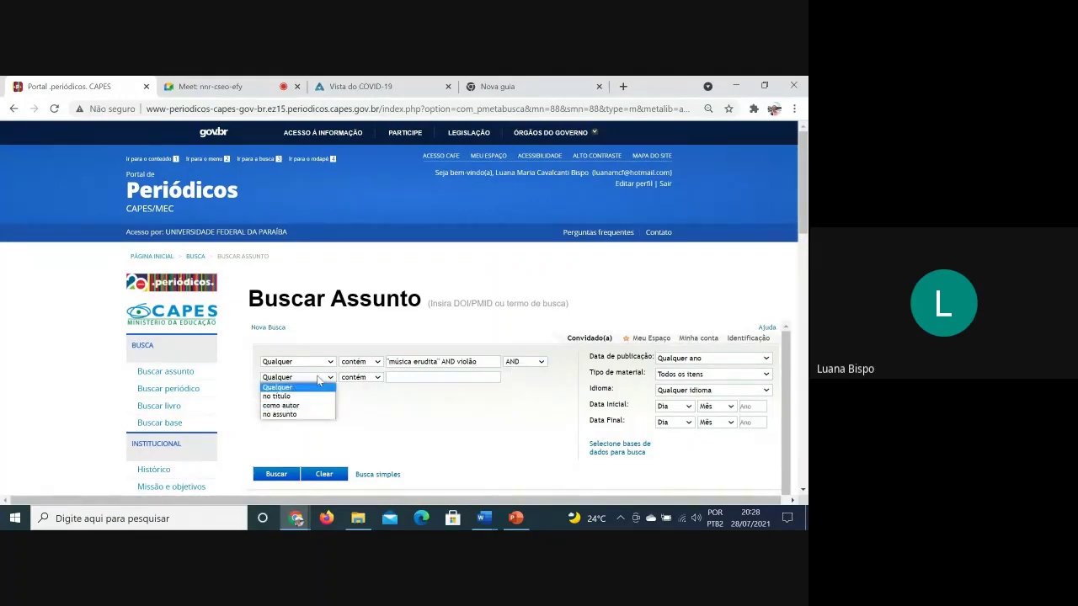
left_click(454, 396)
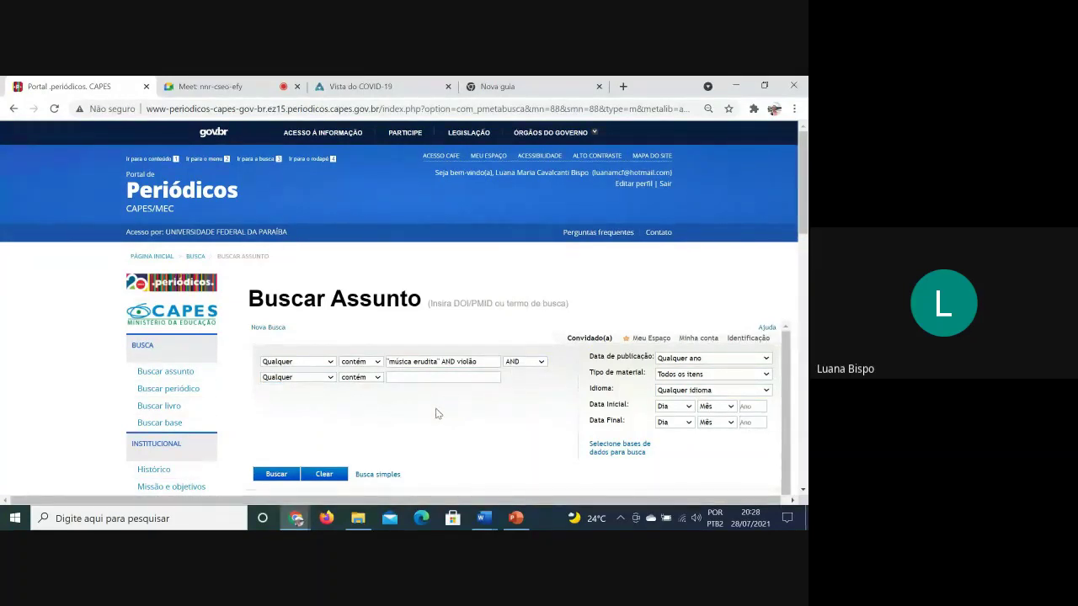
Put música erudita and violão in two AND-joined fields and search
left_click_drag(476, 362, 428, 361)
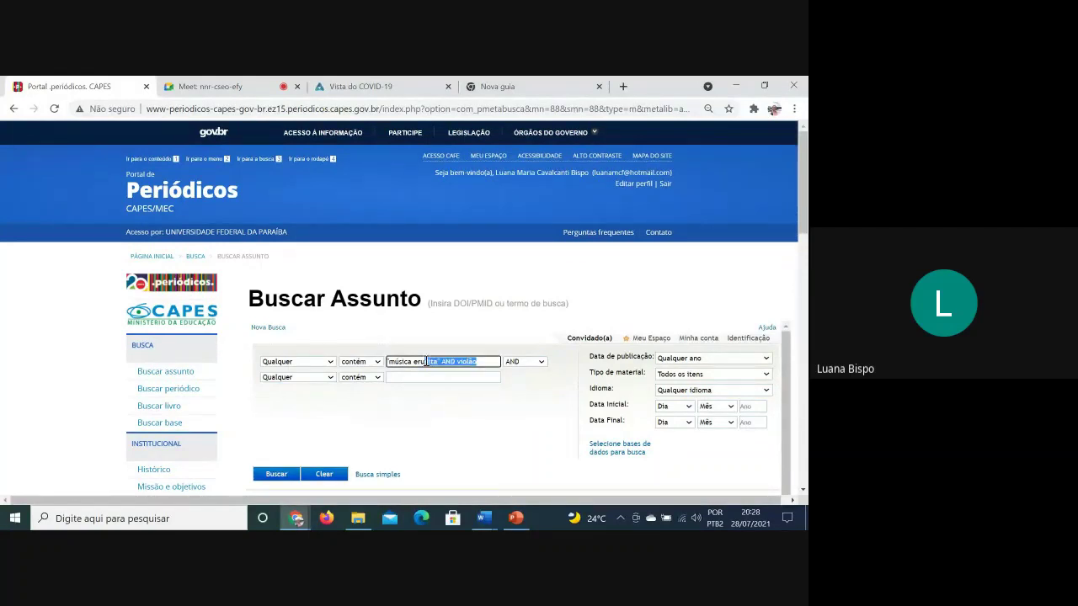
key("BackSpace")
key("BackSpace")
key("BackSpace")
key("BackSpace")
key("BackSpace")
key("BackSpace")
key("BackSpace")
key("BackSpace")
key("BackSpace")
type("música erud")
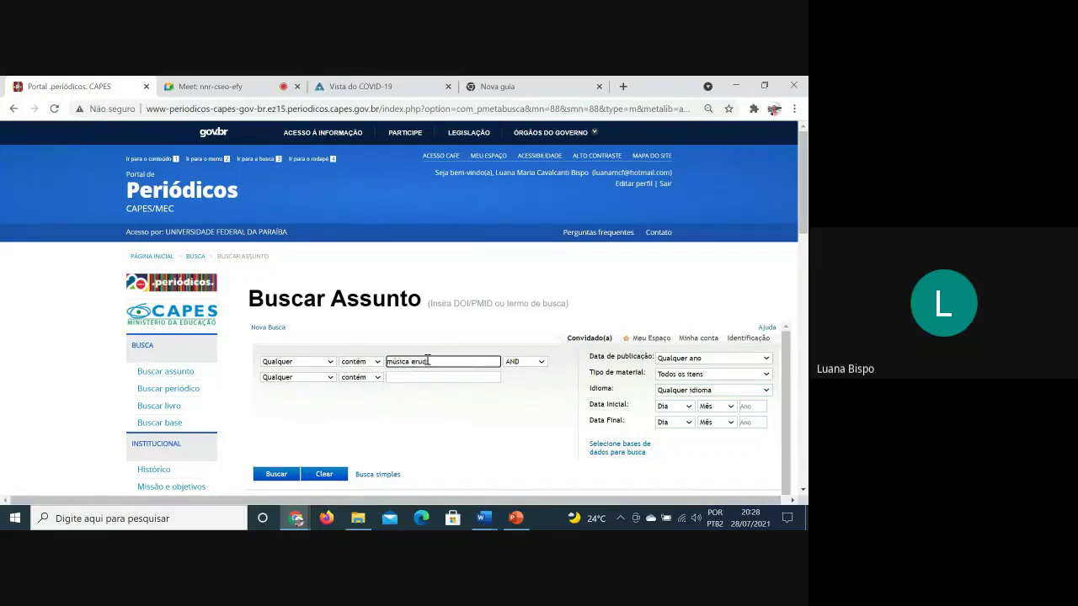
type("ita")
left_click(439, 375)
type("violão")
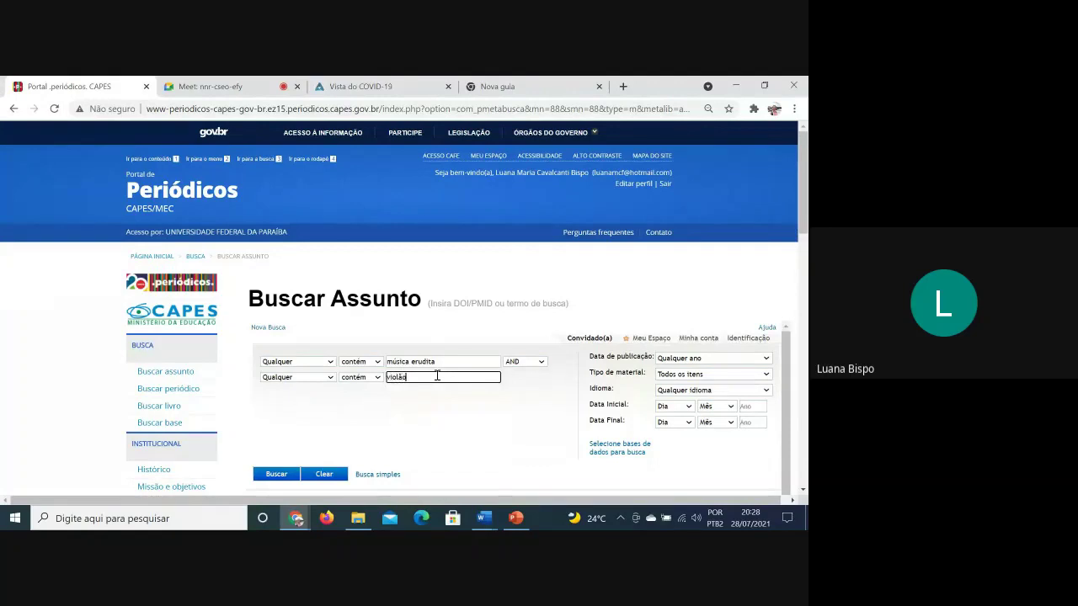
left_click(267, 477)
Browse the 43 results, 33 of them peer-reviewed
scroll(471, 413, "down", 1)
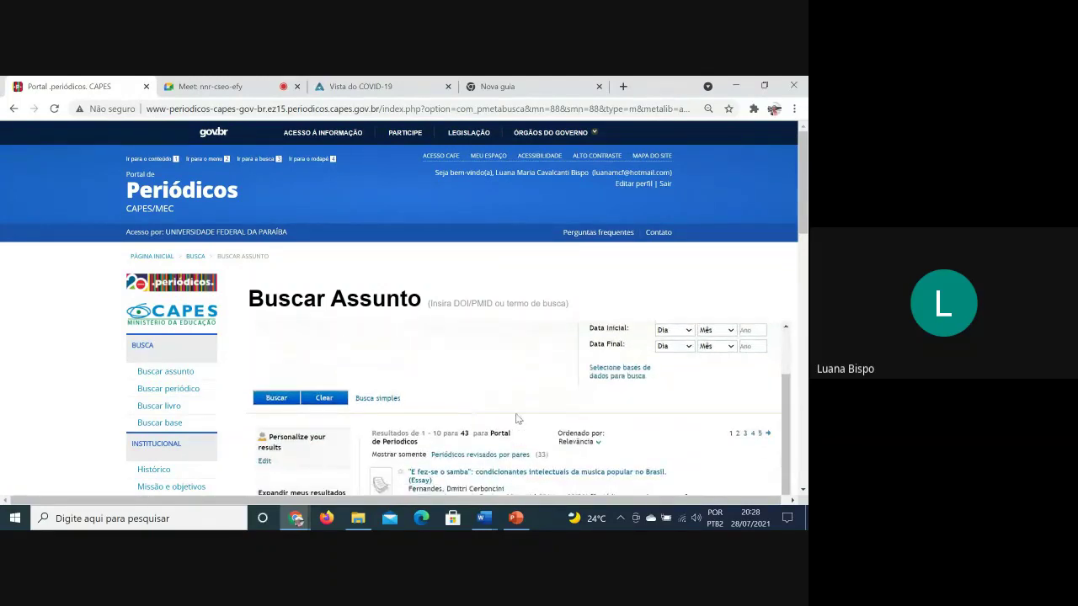
scroll(519, 431, "down", 1)
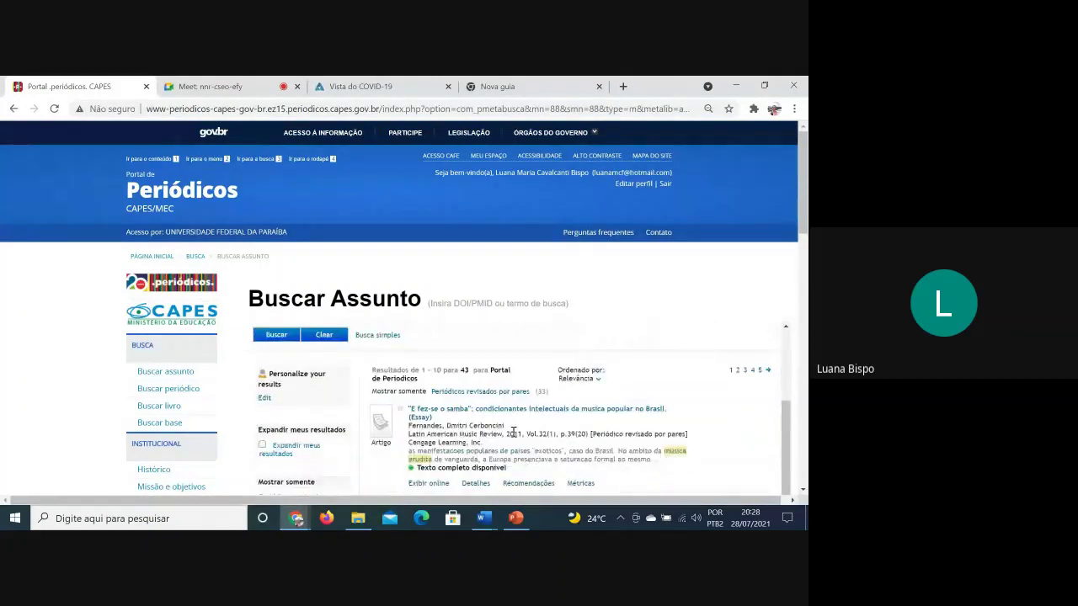
scroll(505, 442, "down", 3)
scroll(411, 411, "up", 5)
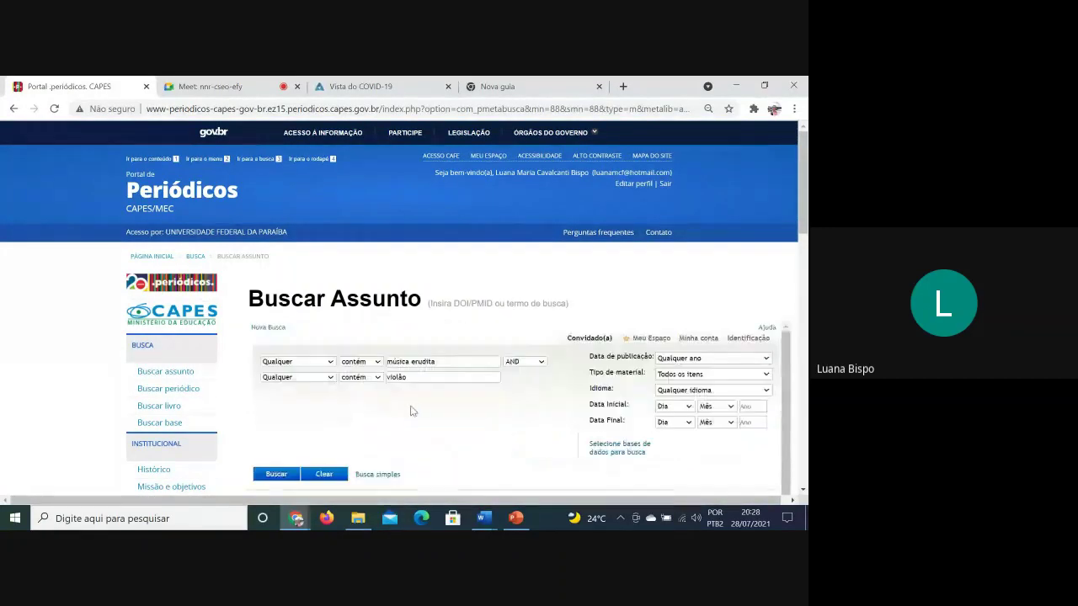
scroll(411, 411, "down", 3)
scroll(411, 412, "down", 2)
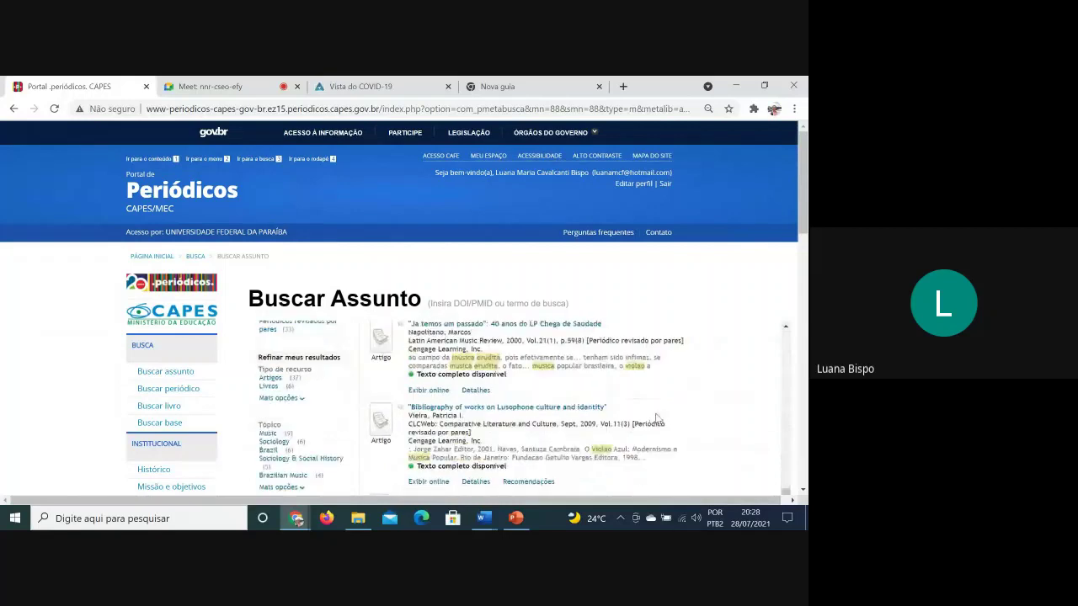
scroll(656, 423, "up", 6)
scroll(658, 425, "up", 1)
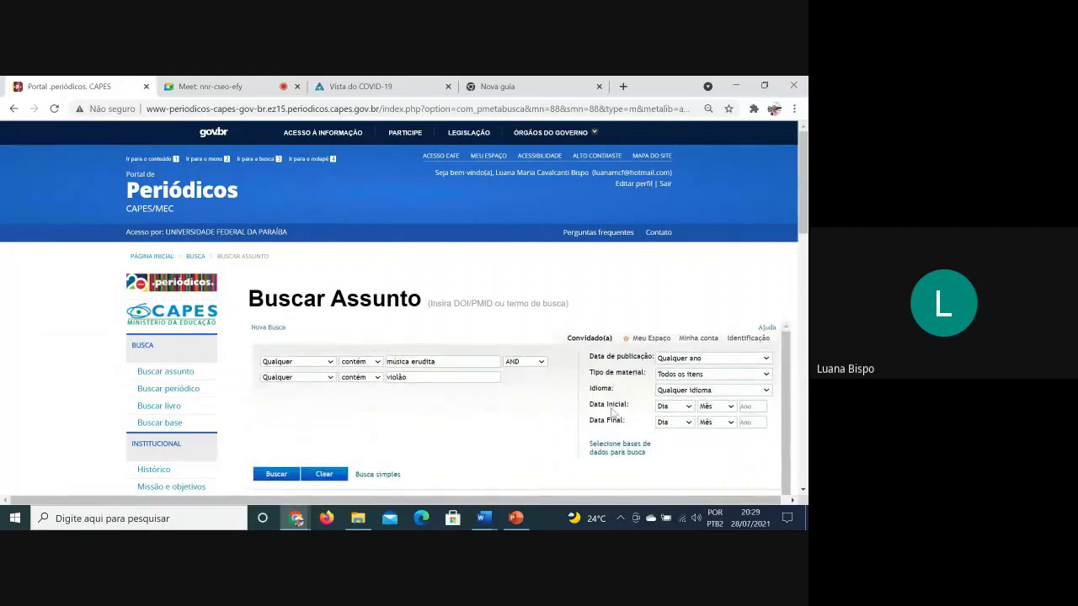
left_click(721, 359)
left_click(721, 359)
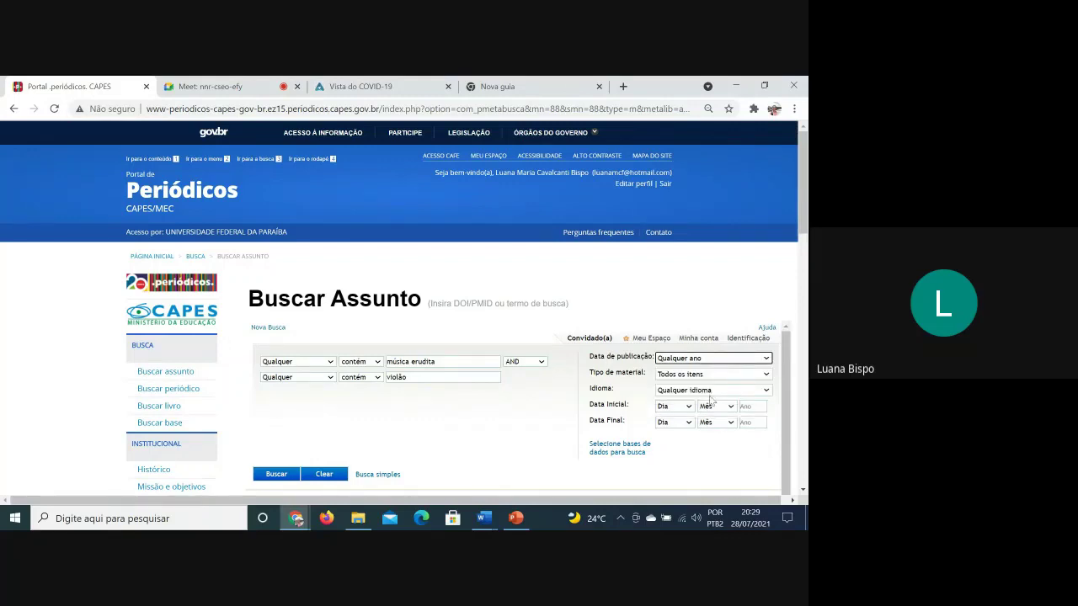
left_click(696, 378)
left_click(695, 385)
left_click(695, 391)
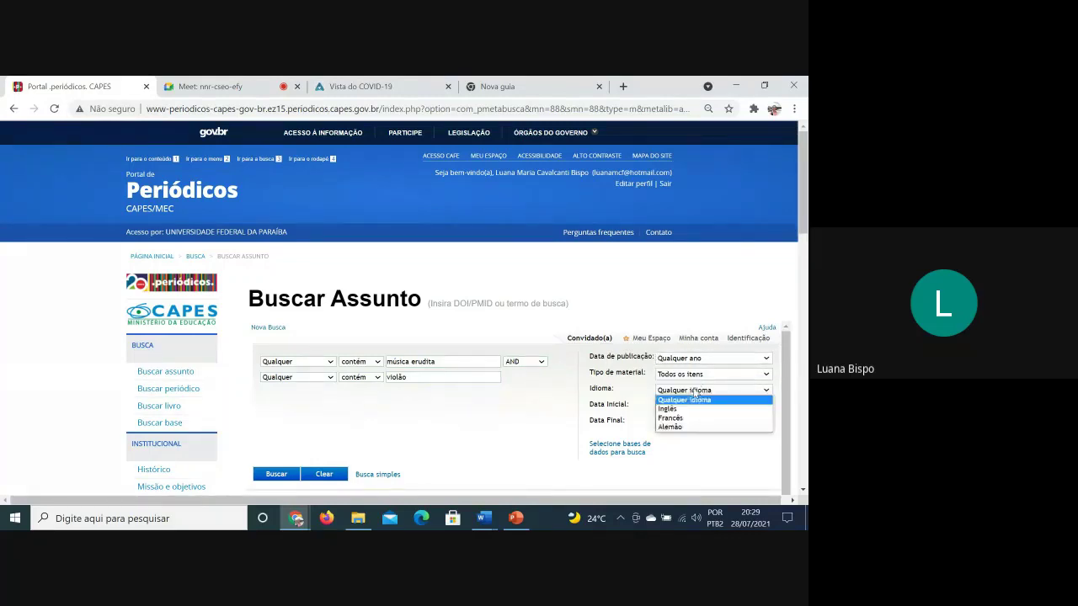
left_click(695, 393)
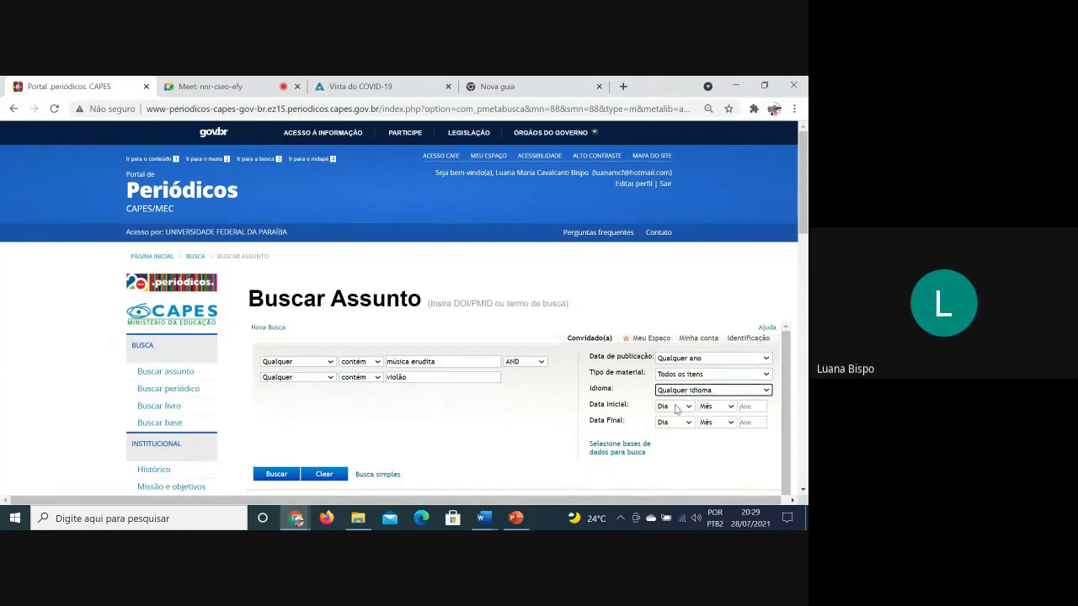
left_click(632, 452)
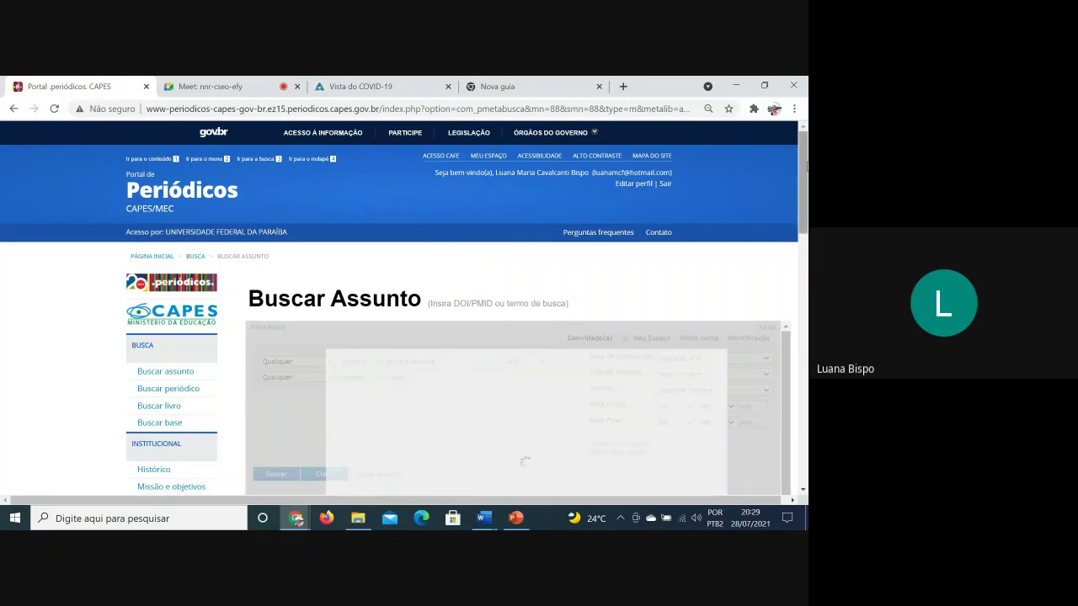
scroll(800, 177, "down", 2)
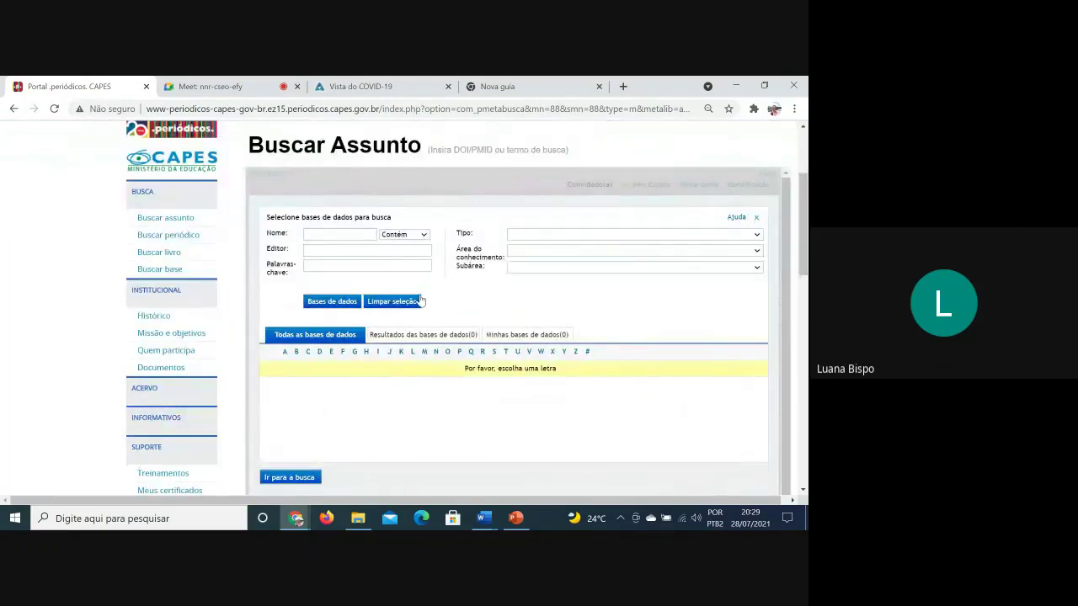
left_click(359, 249)
left_click(357, 266)
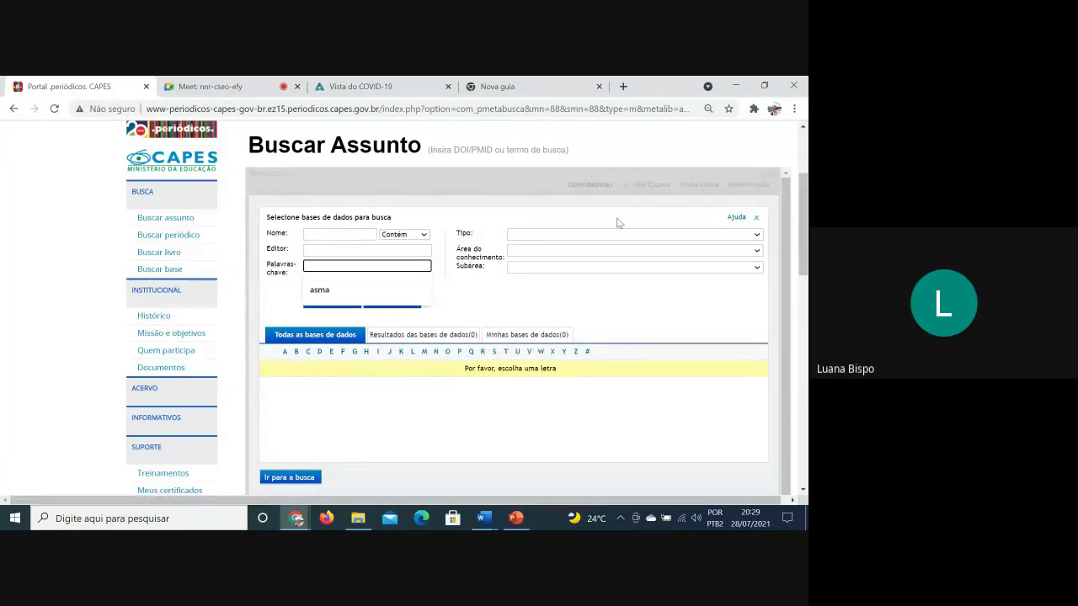
left_click(754, 218)
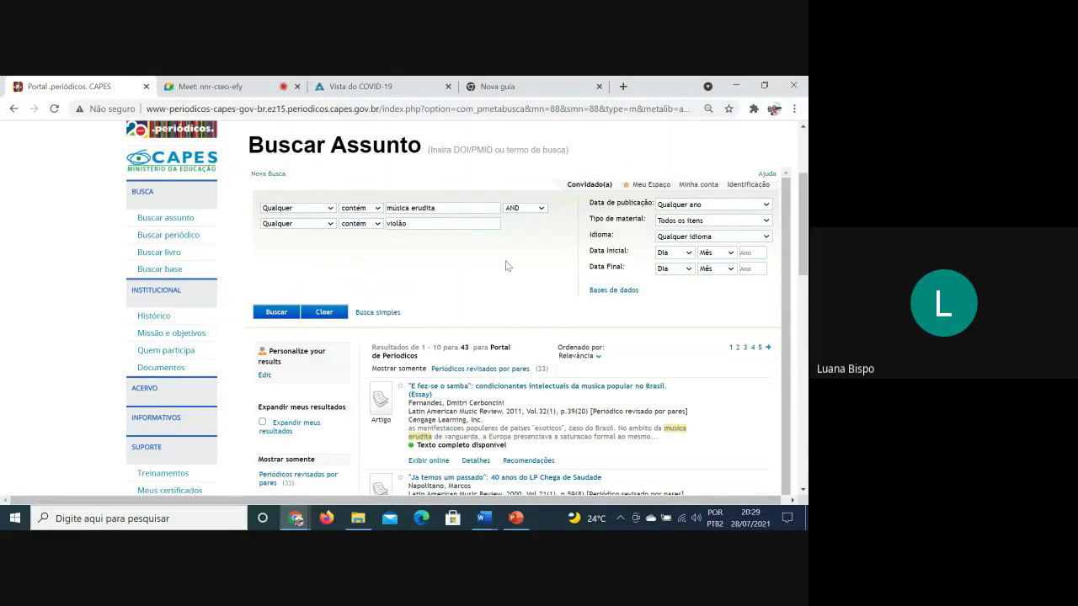
scroll(516, 281, "down", 15)
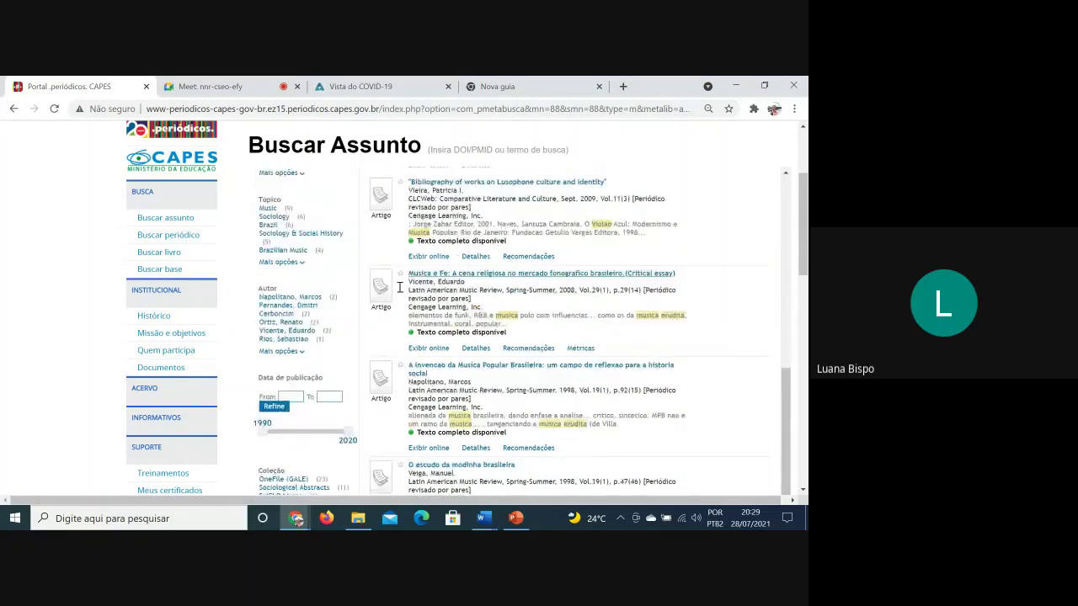
scroll(340, 302, "down", 3)
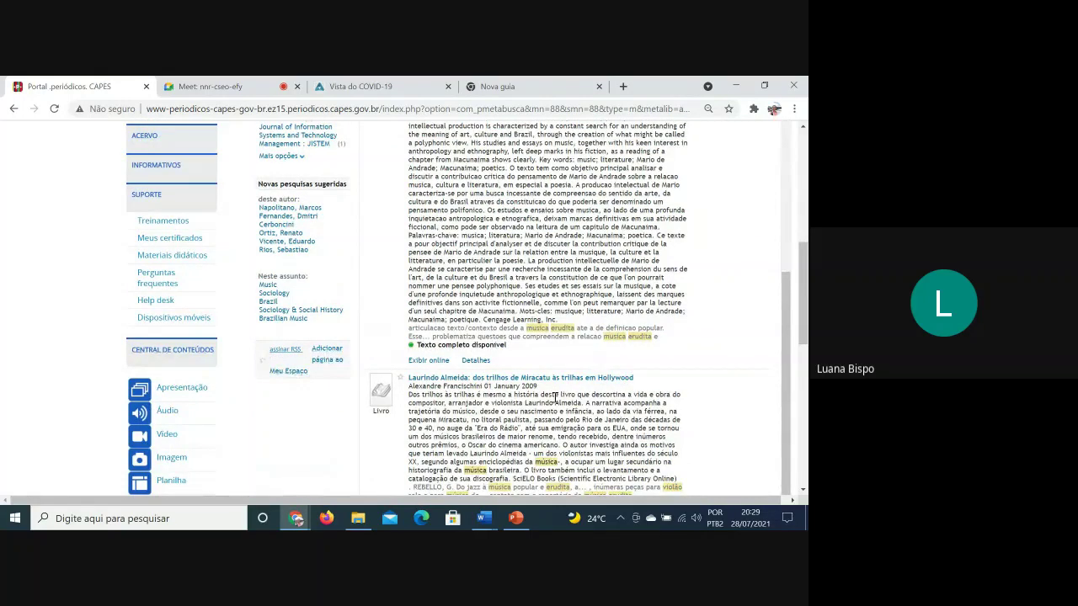
scroll(388, 368, "up", 3)
scroll(454, 376, "down", 4)
scroll(446, 370, "down", 5)
scroll(429, 354, "up", 2)
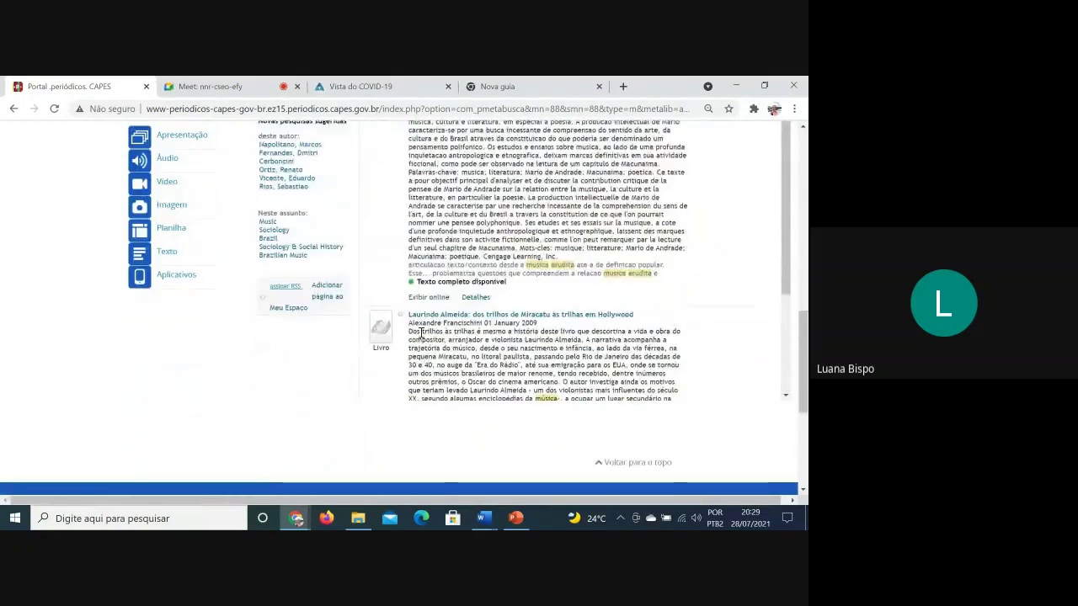
scroll(404, 324, "down", 2)
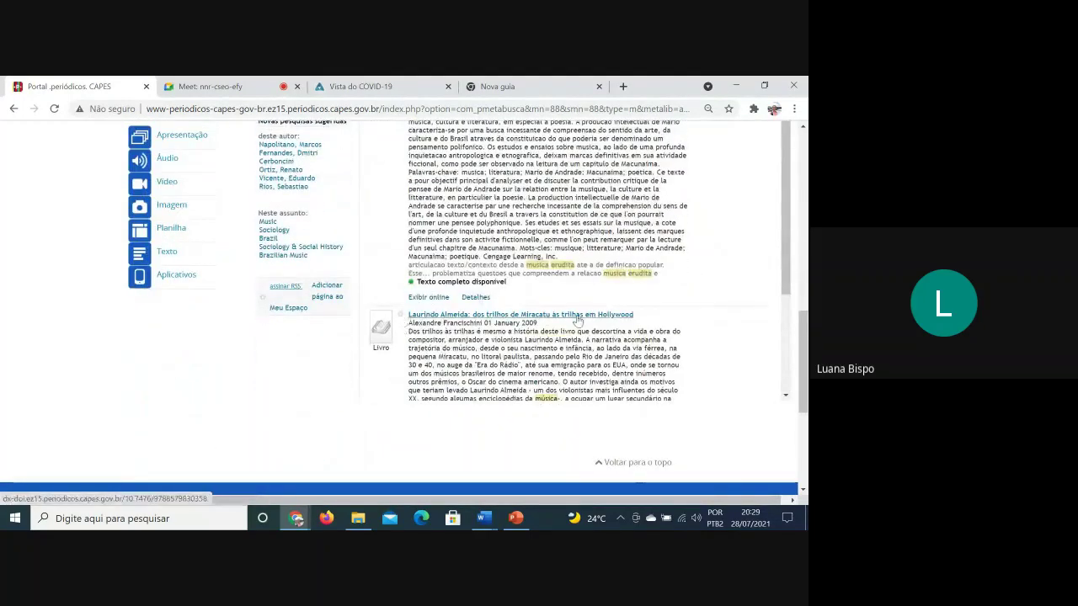
scroll(522, 328, "up", 10)
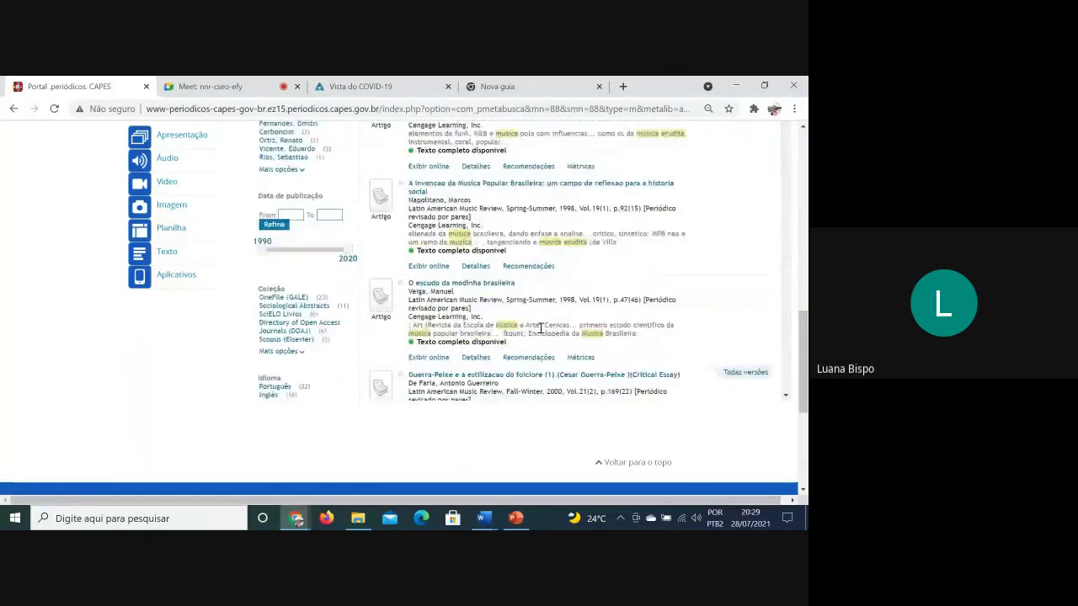
scroll(585, 291, "up", 4)
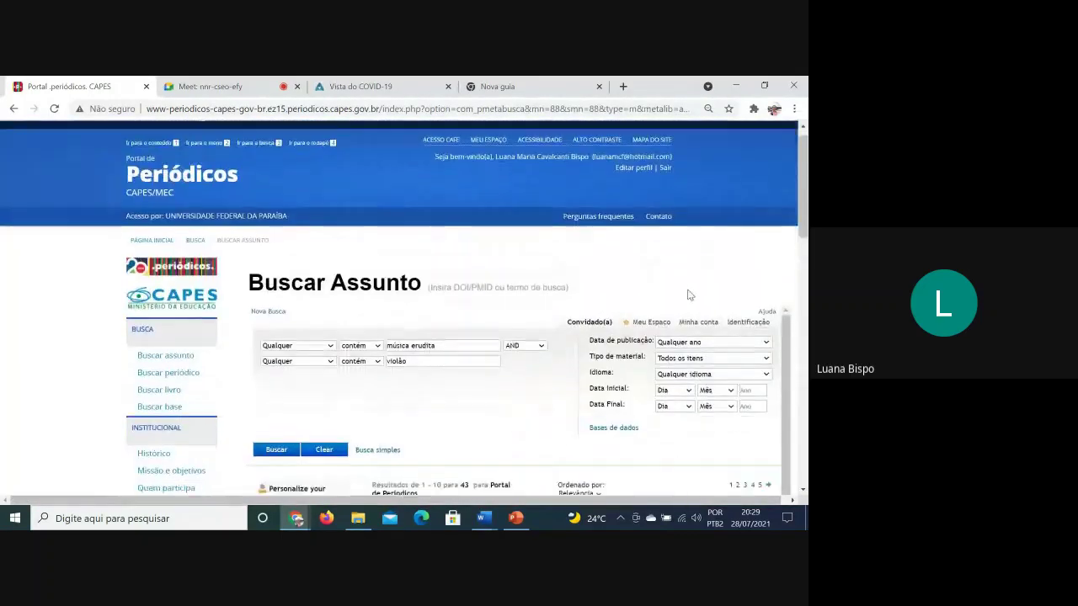
scroll(666, 274, "down", 1)
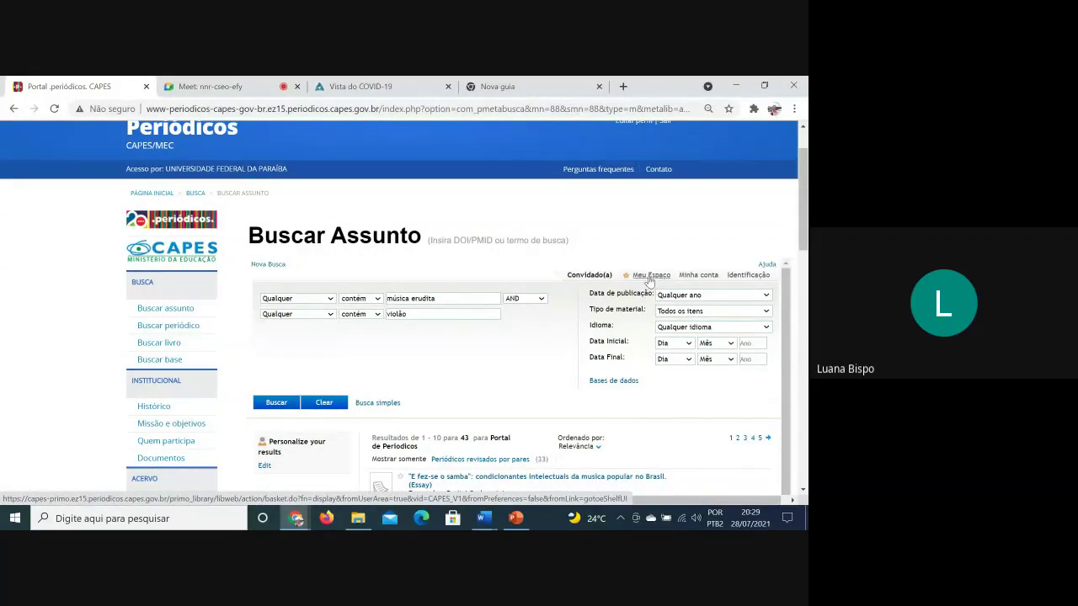
Open the personal space of saved records and scroll through its items
left_click(649, 276)
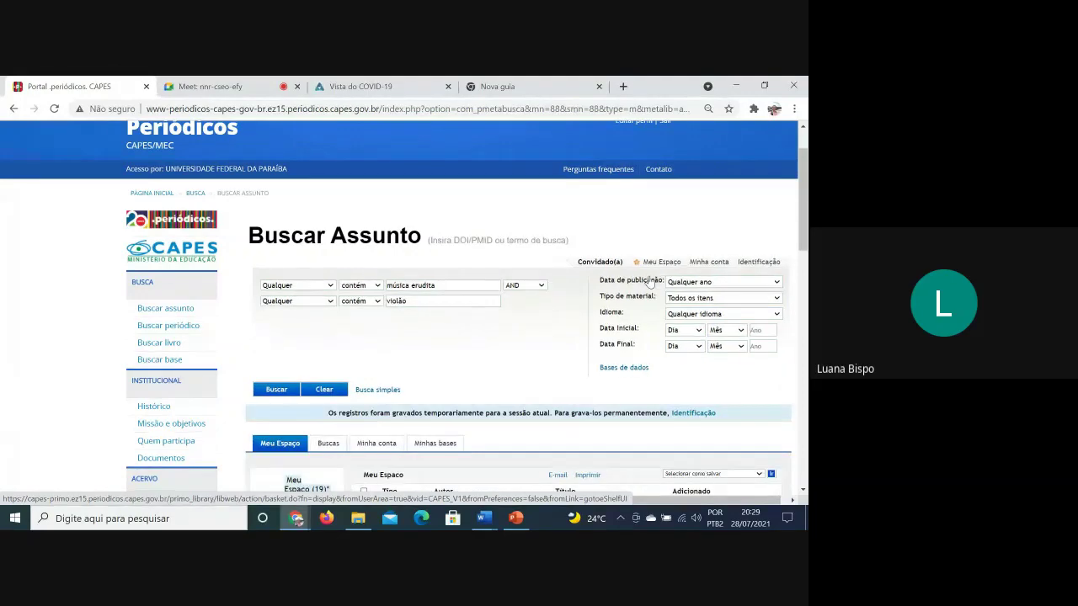
scroll(489, 338, "down", 2)
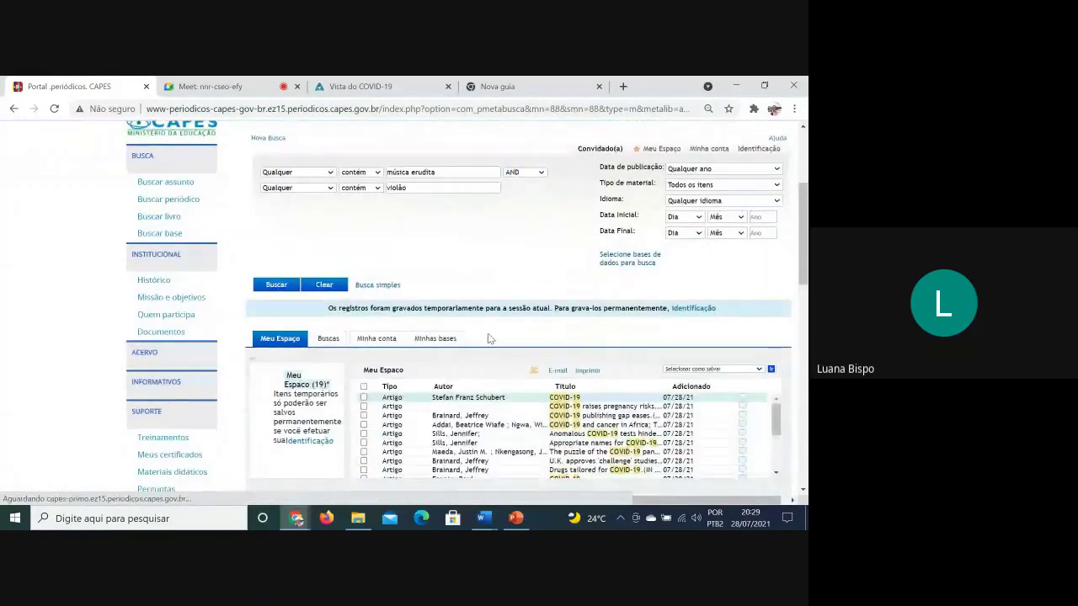
scroll(488, 339, "down", 2)
scroll(492, 310, "down", 3)
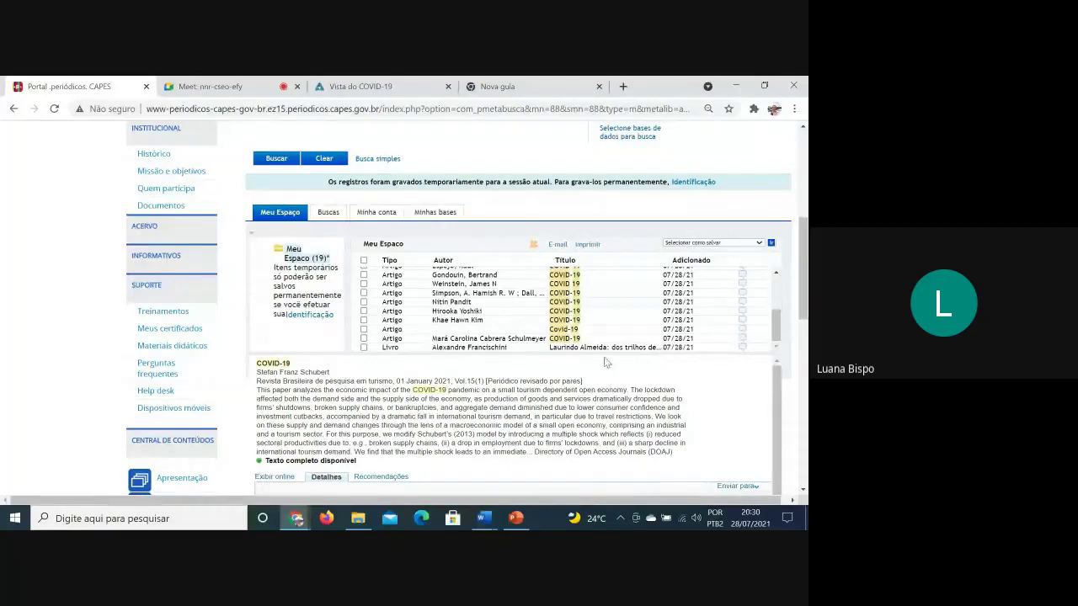
mouse_move(742, 349)
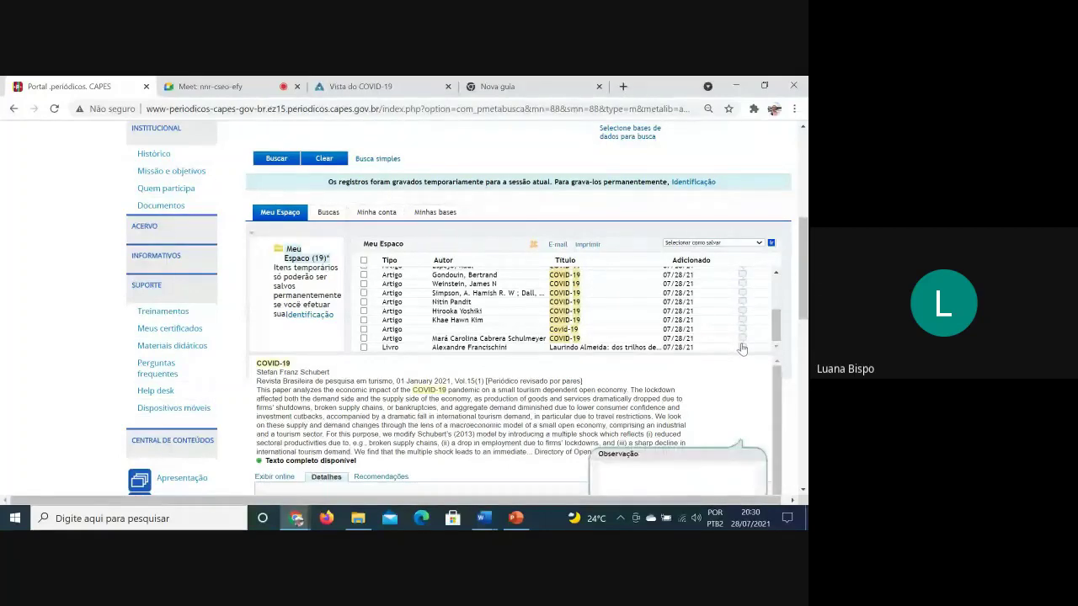
scroll(590, 329, "up", 3)
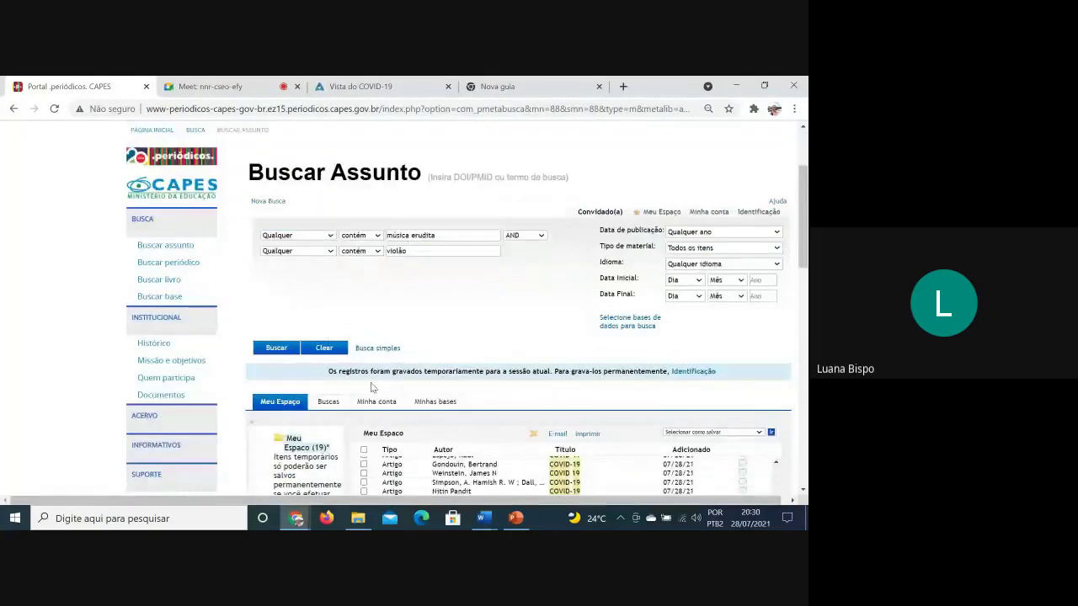
scroll(589, 330, "down", 2)
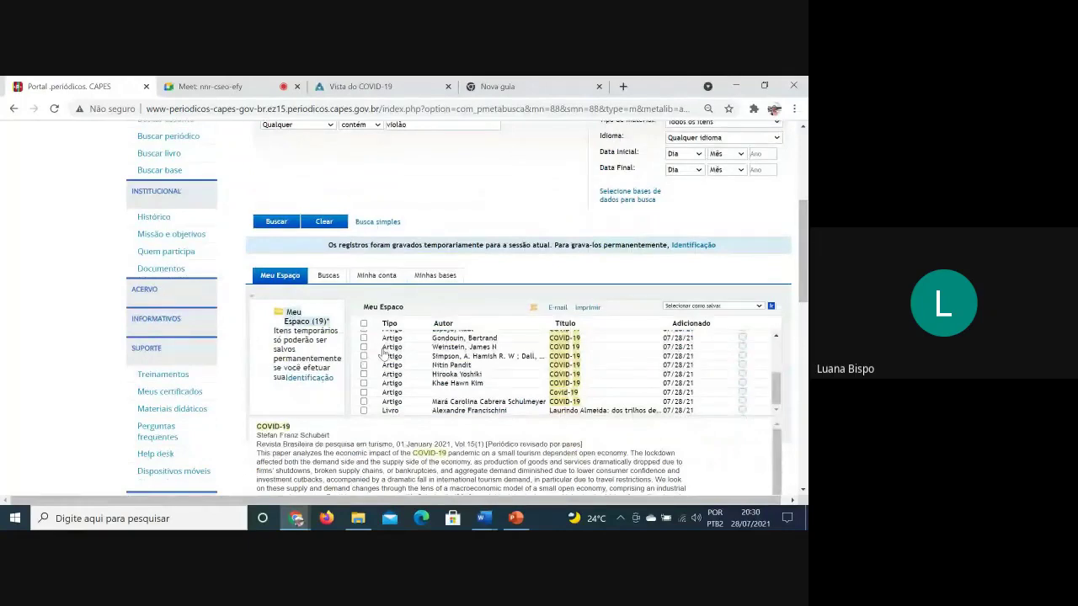
Show the Buscas history of 13 queries from Covid-19 to música erudita / violão
scroll(789, 331, "up", 3)
scroll(784, 325, "down", 3)
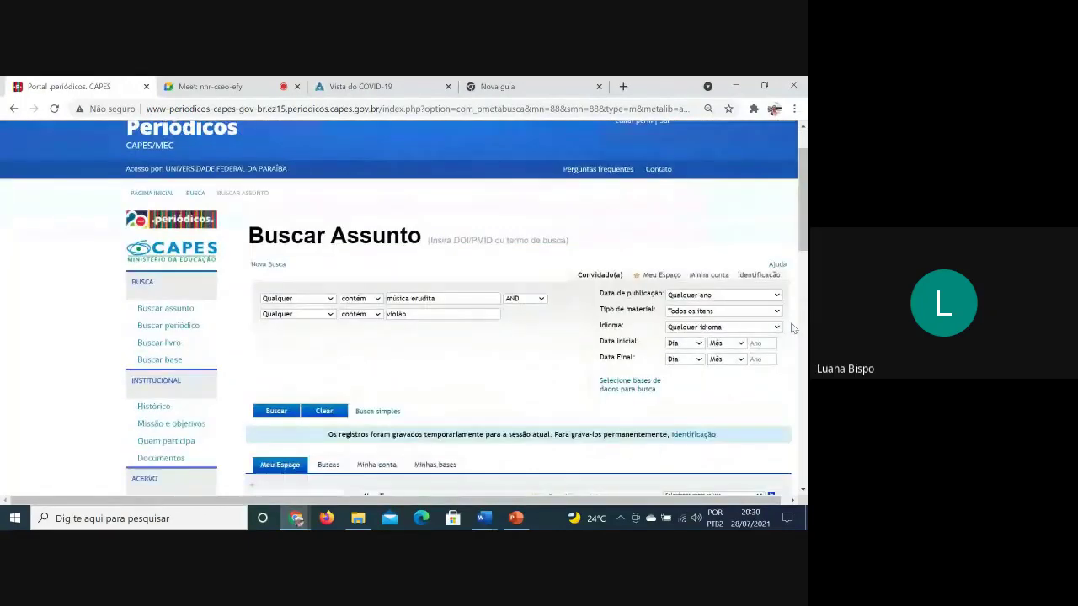
scroll(775, 316, "up", 5)
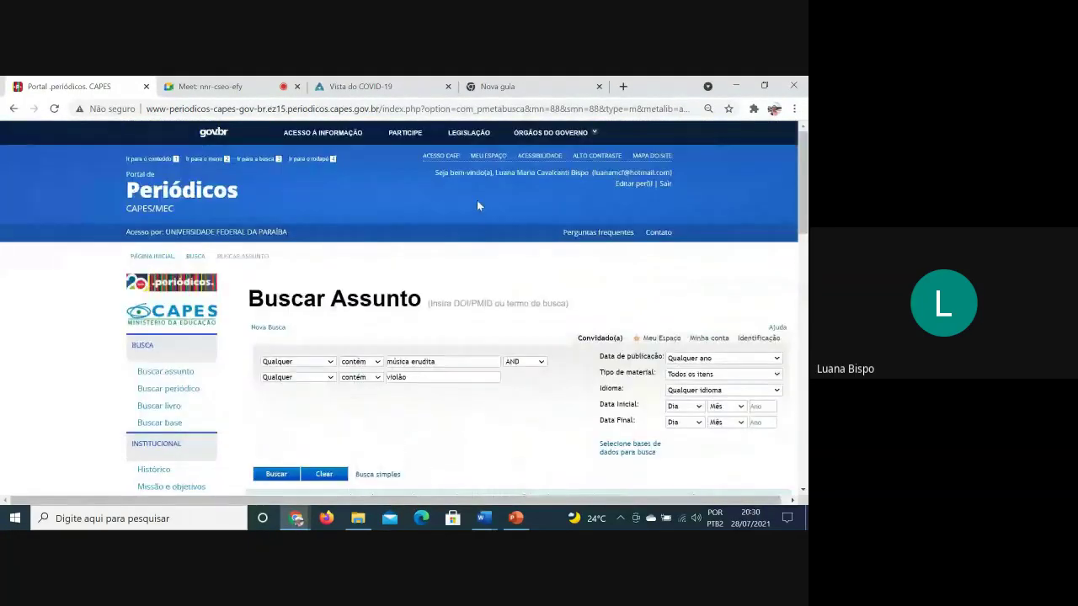
scroll(578, 188, "down", 3)
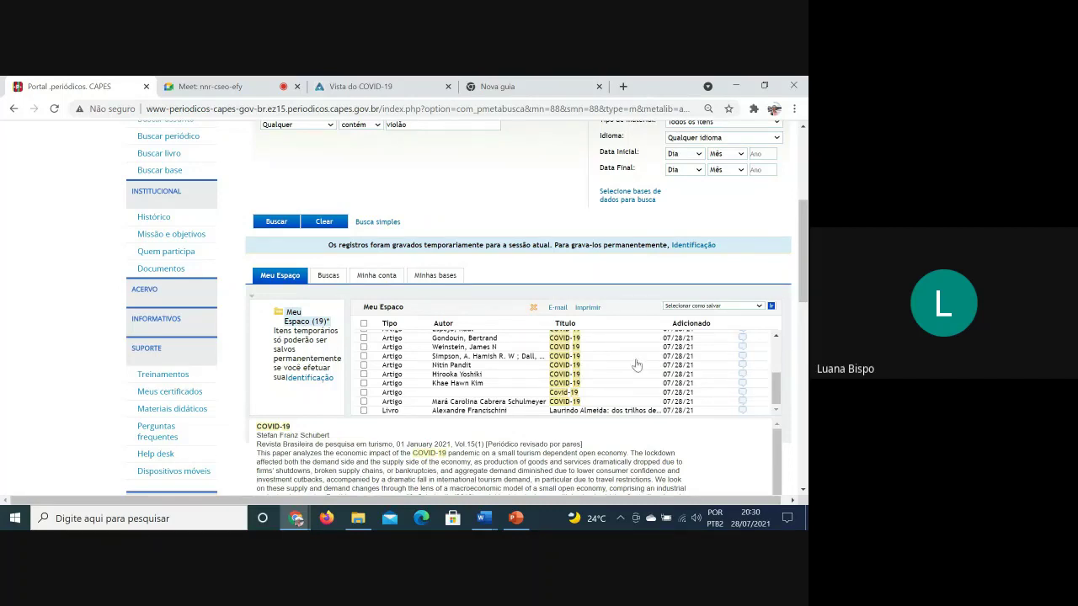
scroll(474, 349, "up", 1)
scroll(474, 349, "up", 3)
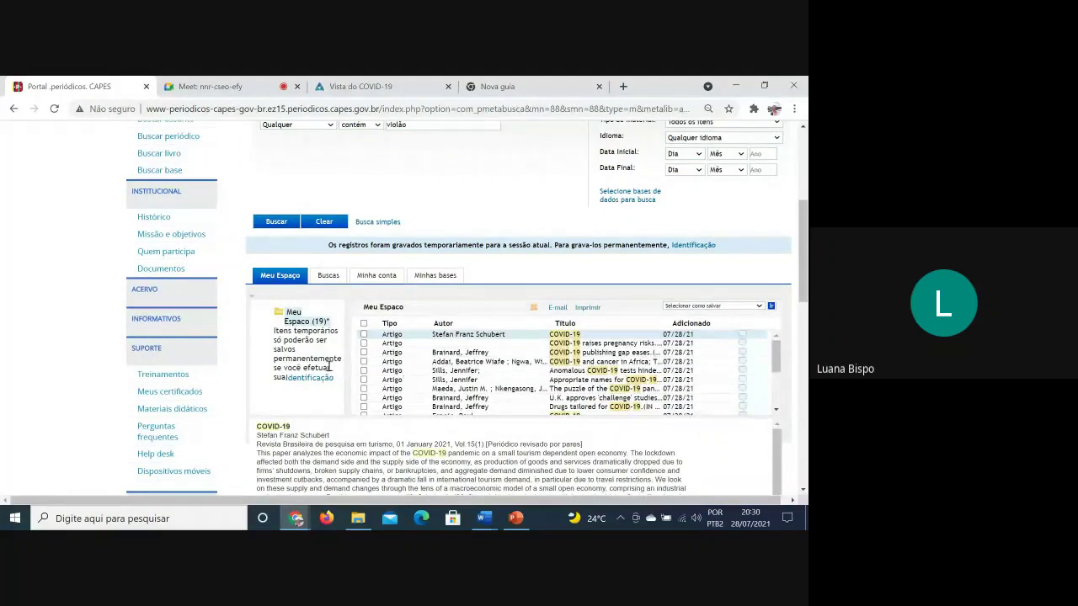
left_click(330, 276)
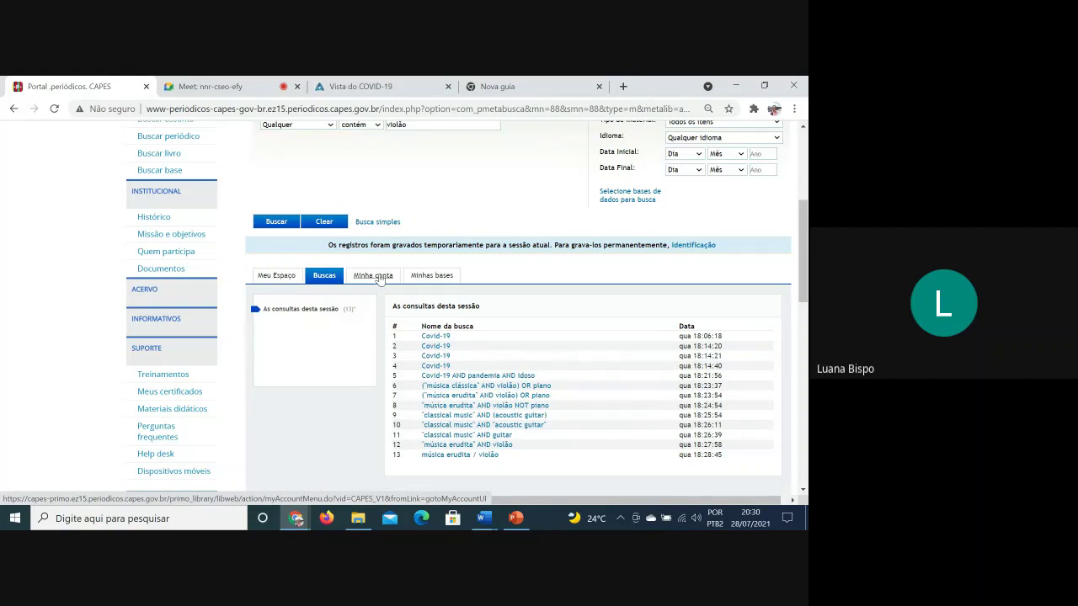
Open Minha conta and Minhas bases, then close the database selection dialog
left_click(380, 279)
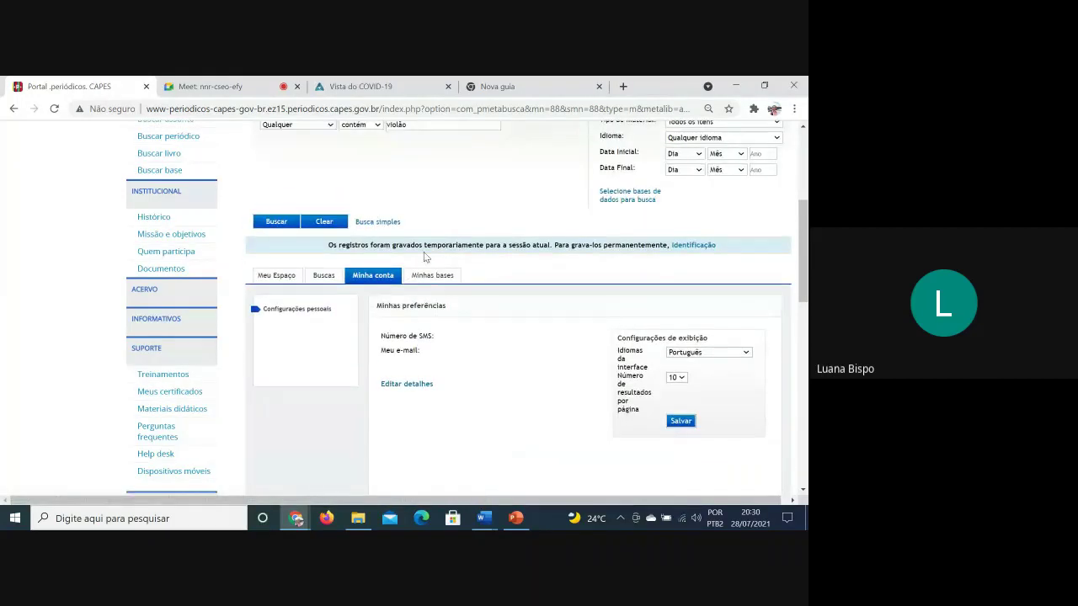
left_click_drag(428, 288, 425, 279)
left_click(425, 279)
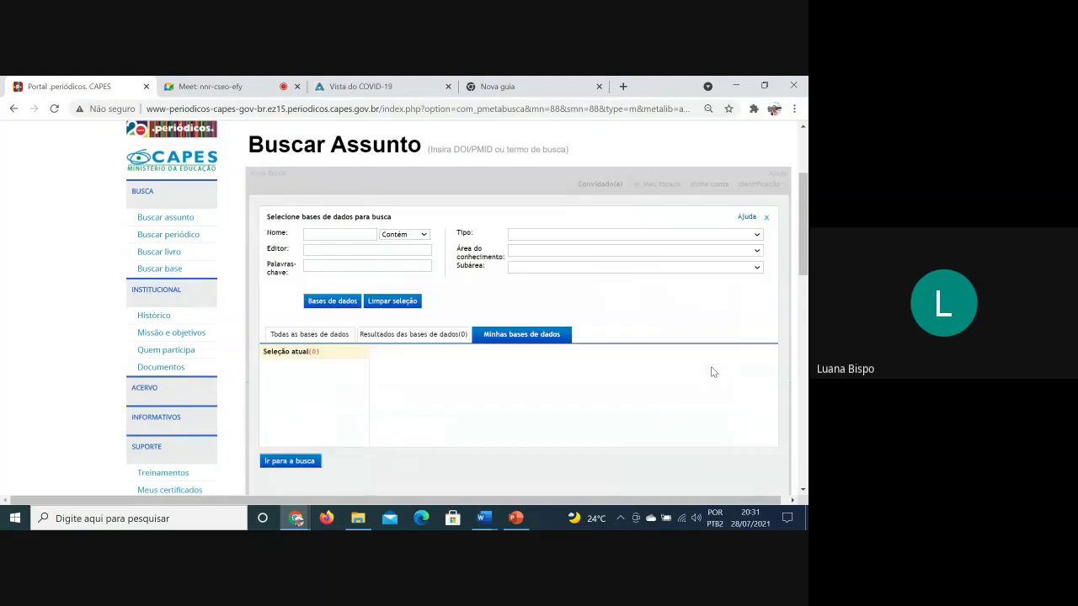
scroll(642, 423, "up", 2)
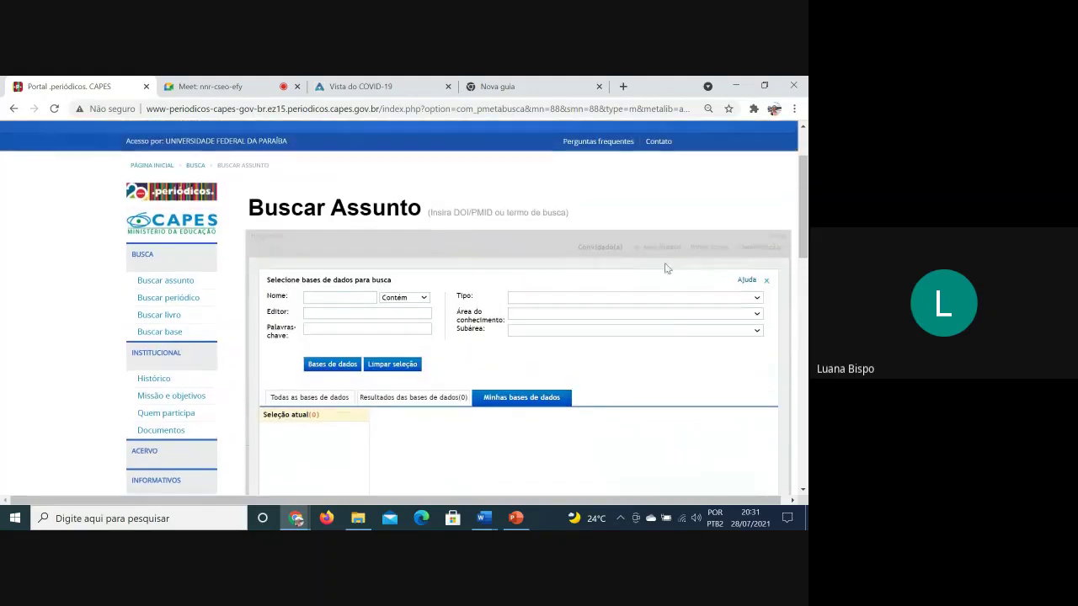
left_click(766, 281)
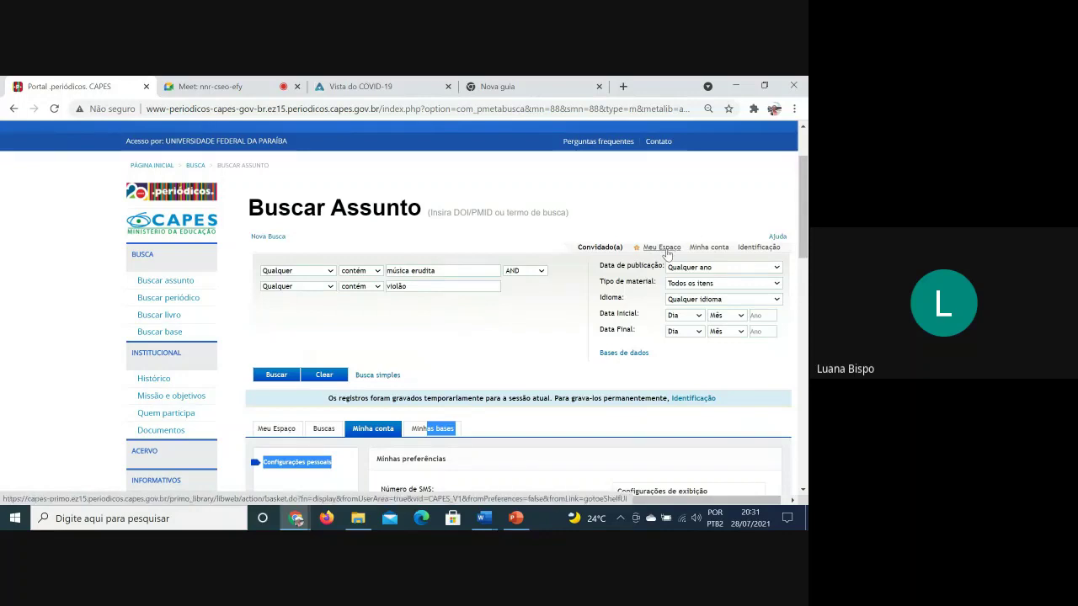
Return to Meu Espaço with its 19 temporarily saved COVID-19 articles
scroll(503, 303, "down", 2)
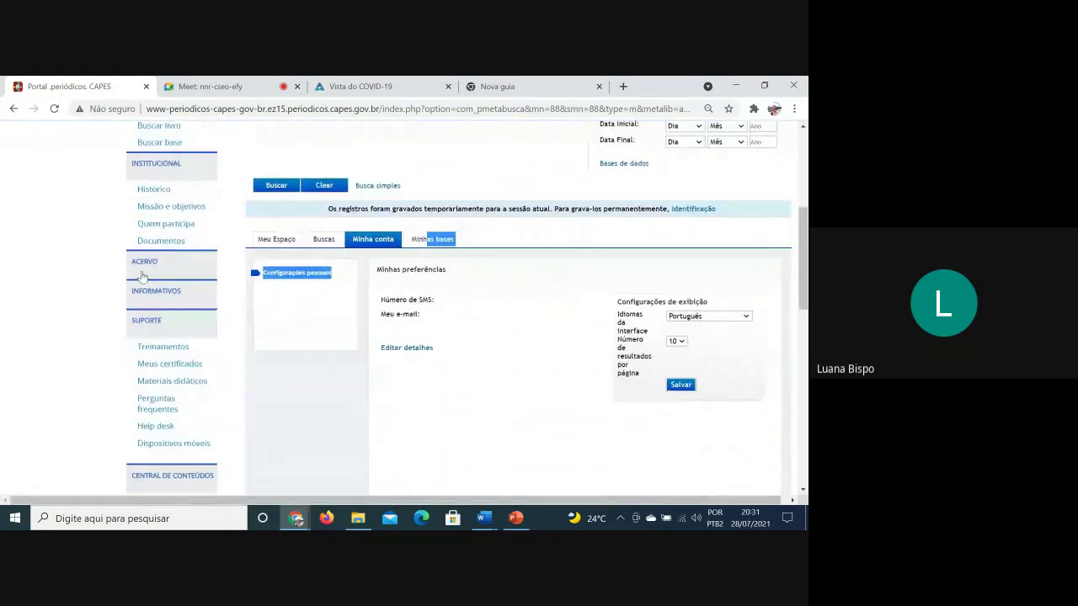
left_click(273, 238)
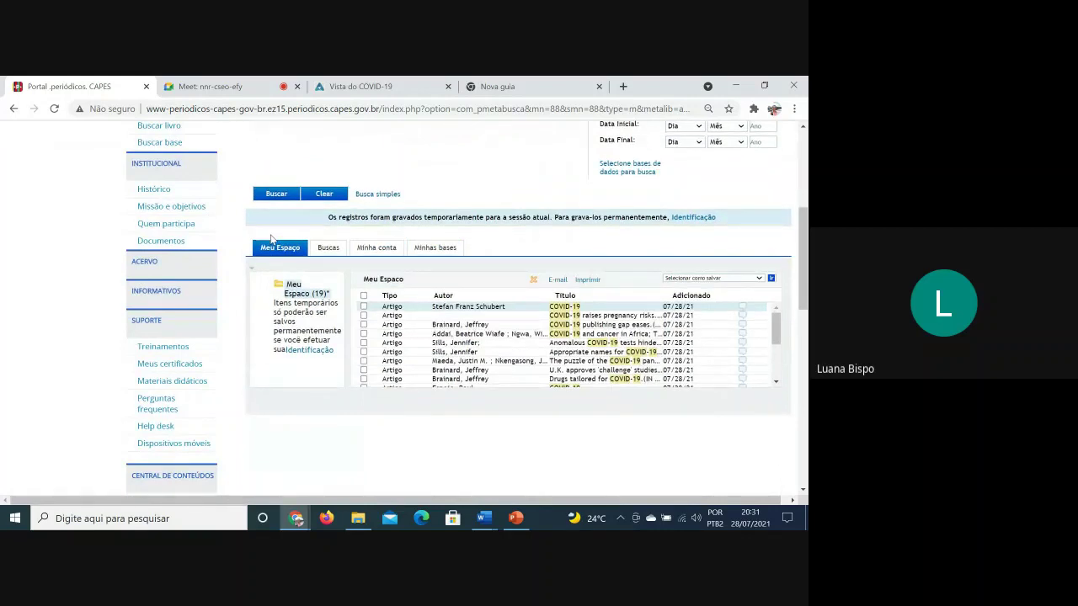
scroll(570, 486, "up", 2)
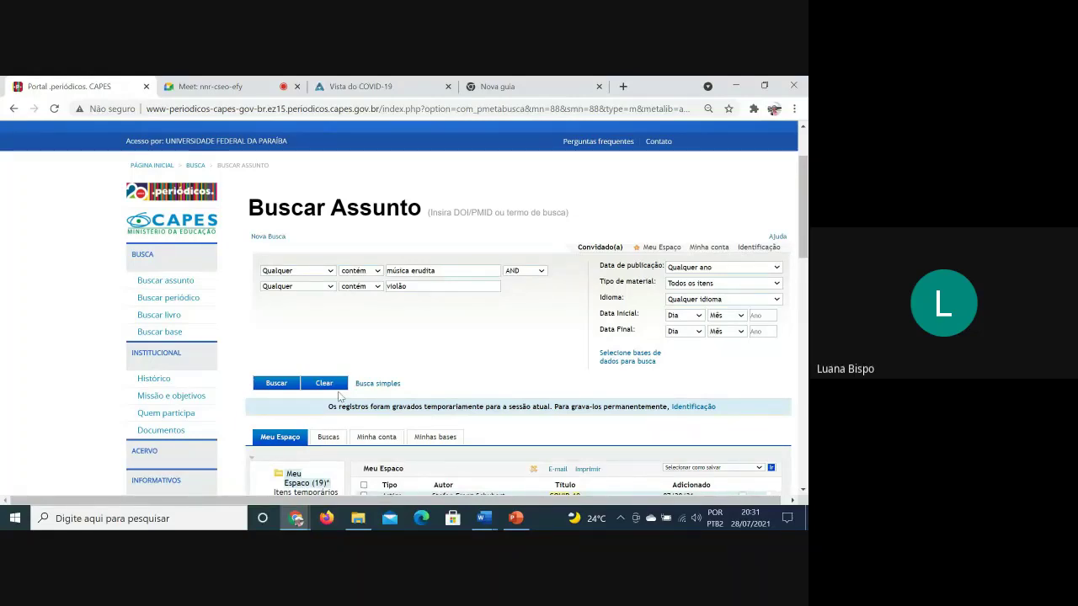
scroll(558, 367, "up", 1)
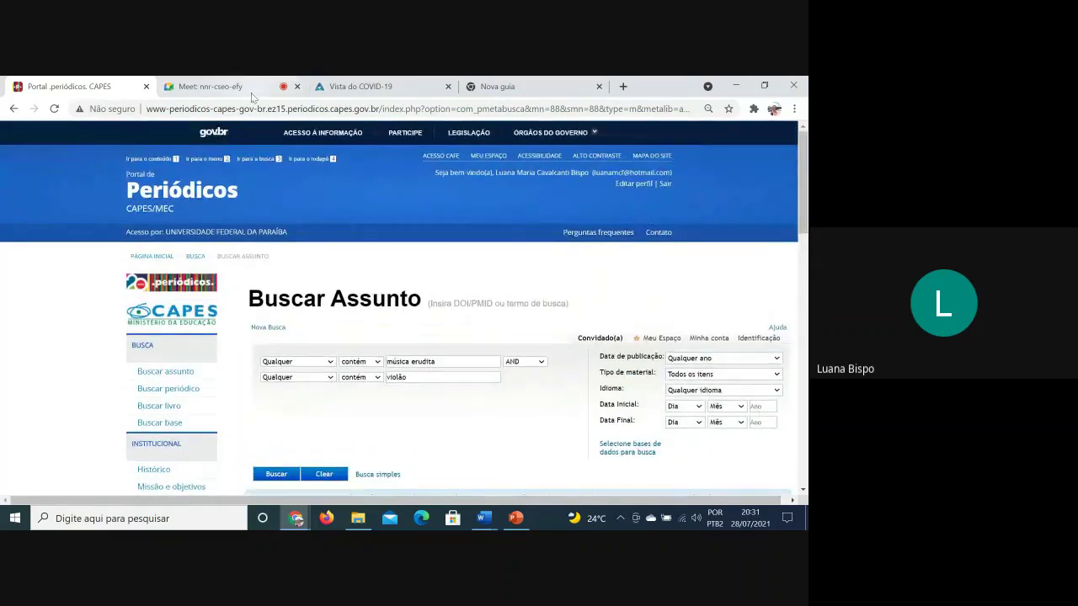
left_click(268, 83)
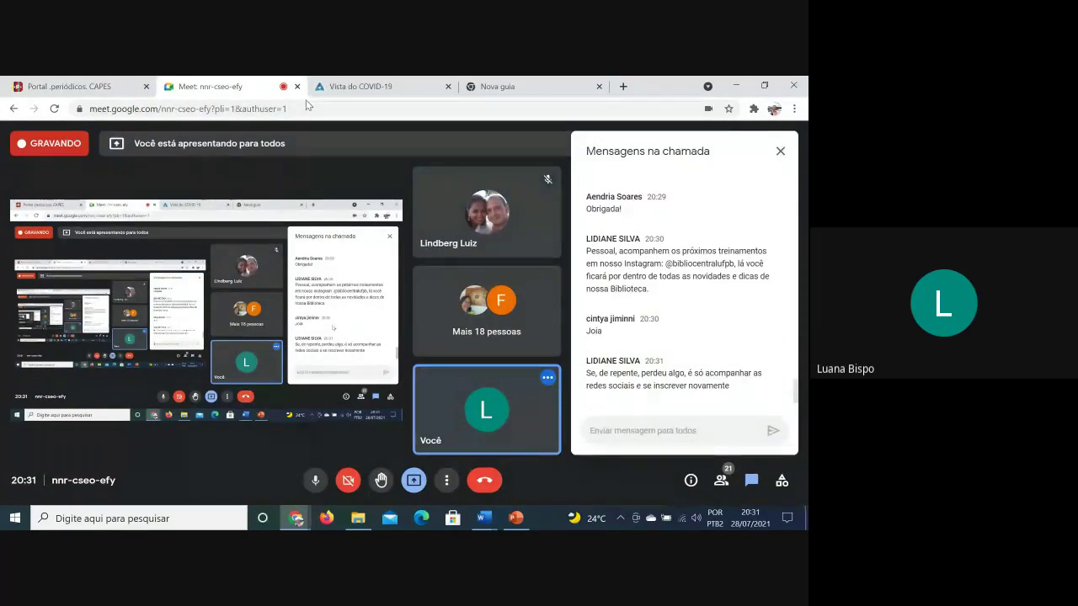
left_click(425, 85)
left_click(474, 83)
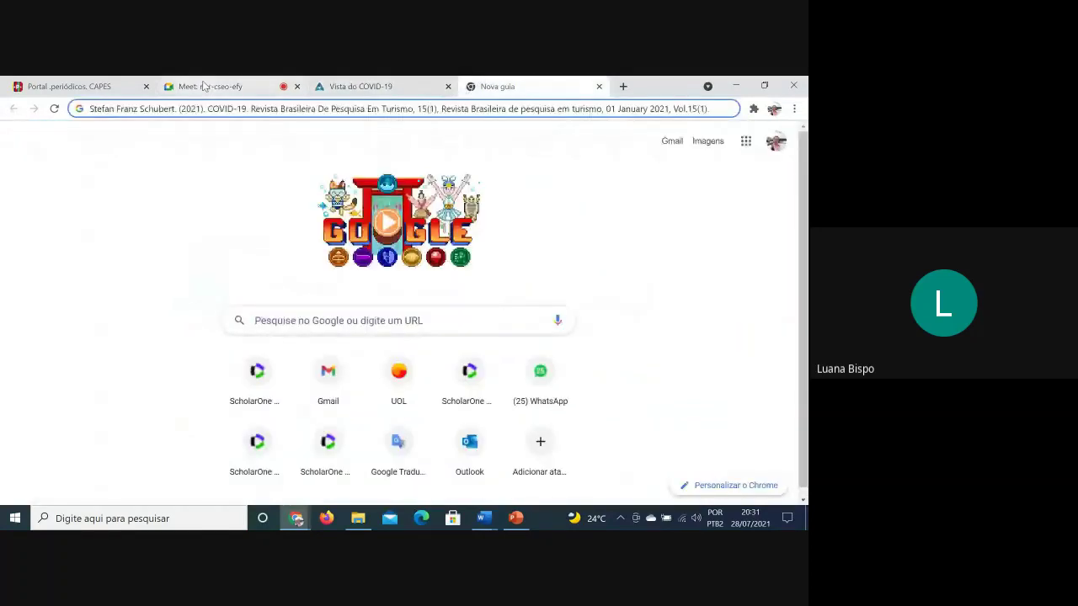
left_click(203, 85)
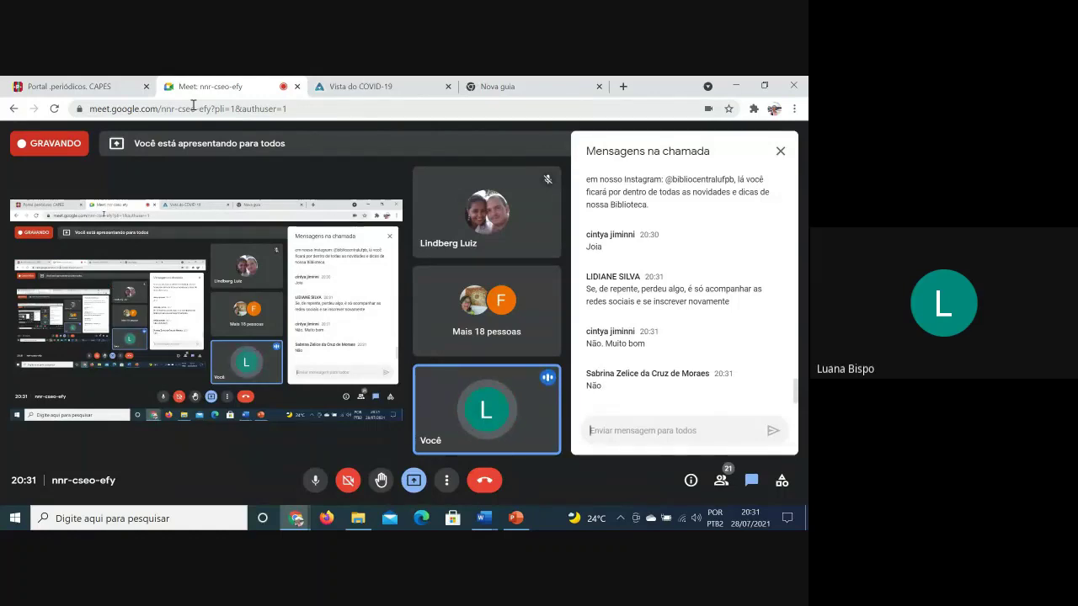
left_click(69, 86)
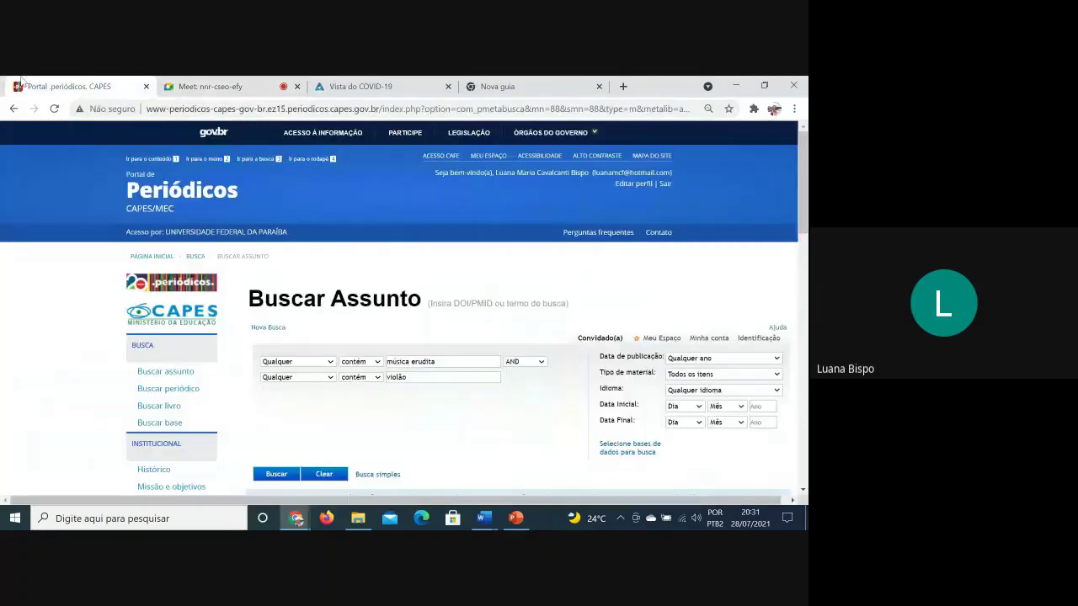
Review the Meu Espaço results and abstract, then return to the Google Meet call chat
scroll(518, 257, "down", 3)
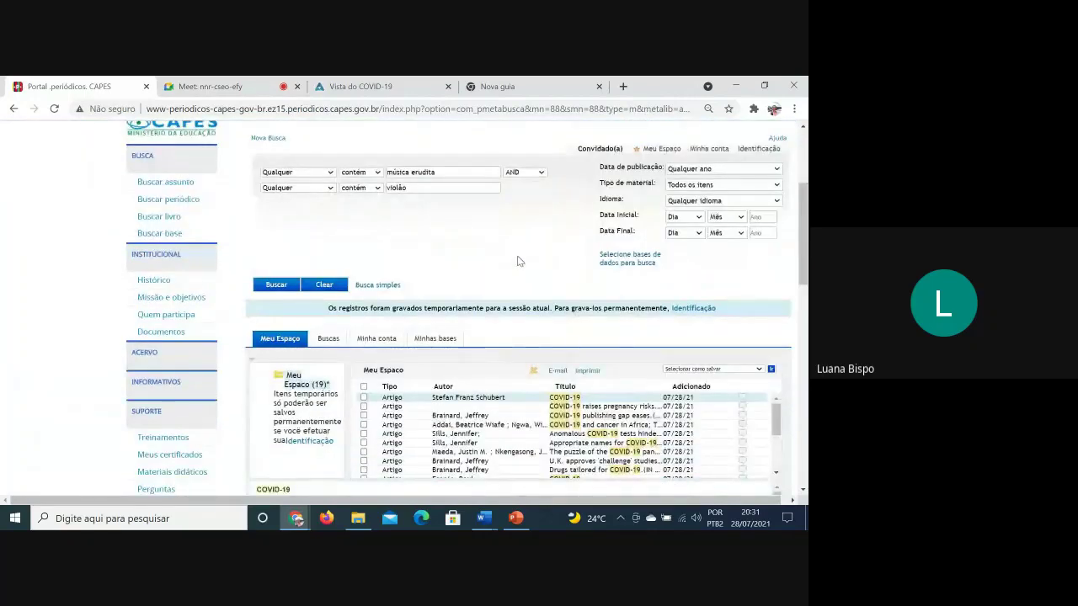
scroll(519, 258, "down", 1)
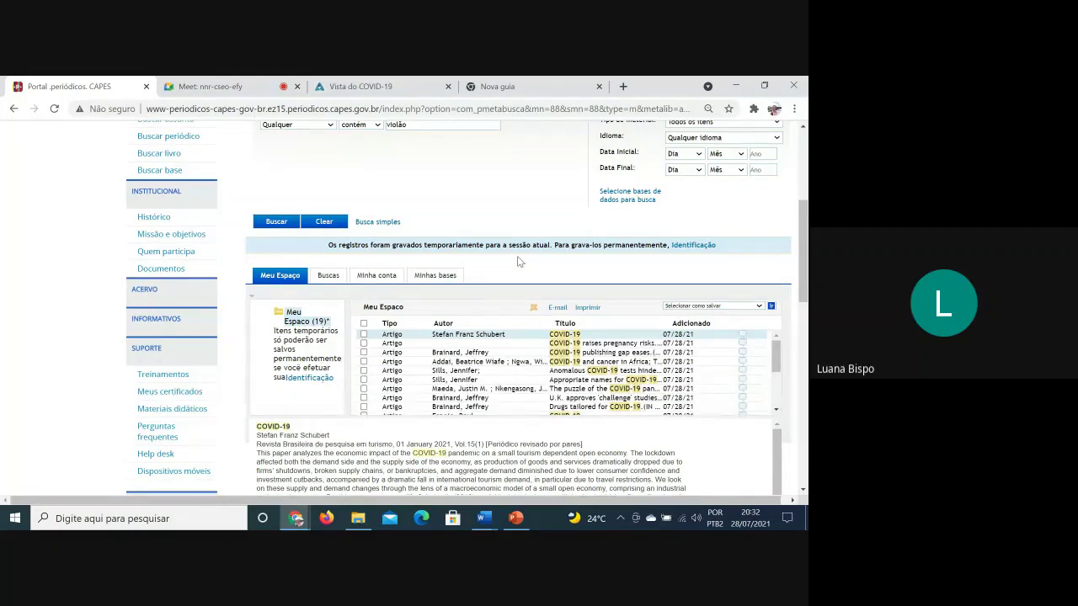
scroll(517, 261, "up", 5)
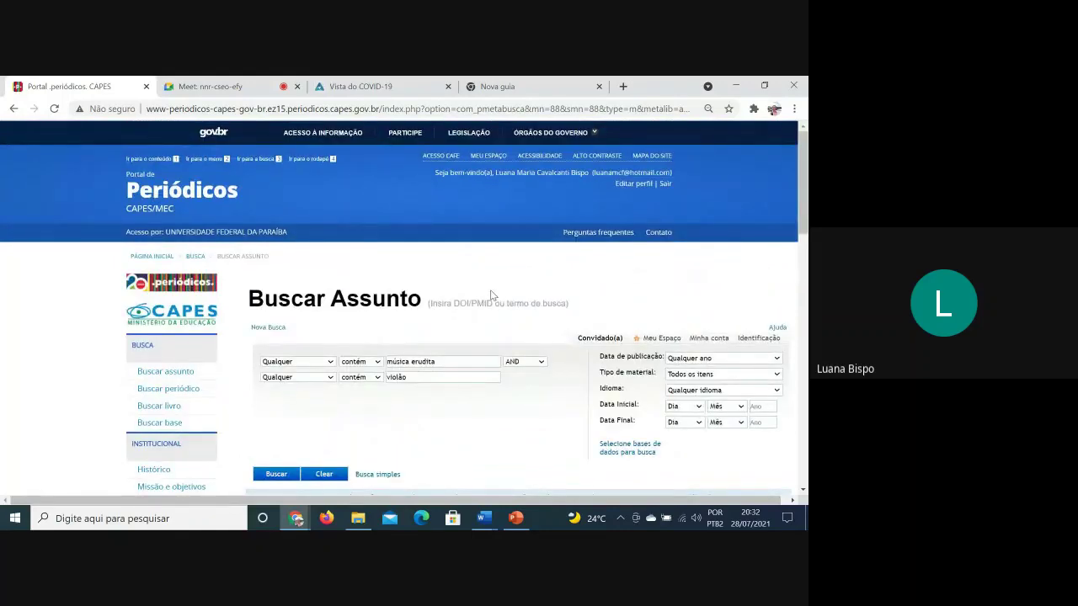
left_click(254, 89)
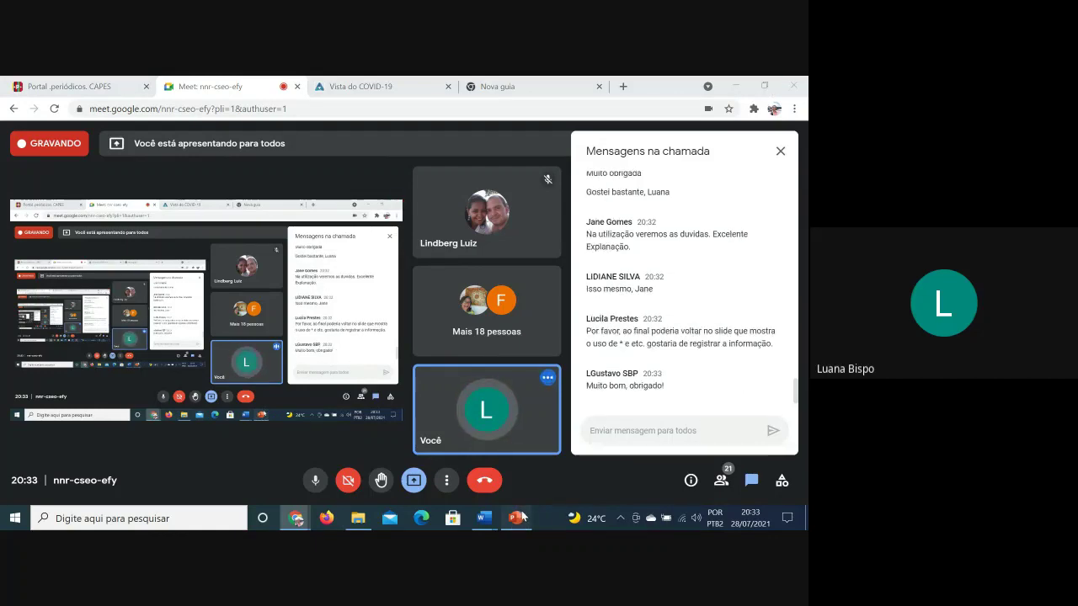
Bring PowerPoint forward on slide 39 about the ? and * wildcards
left_click(522, 517)
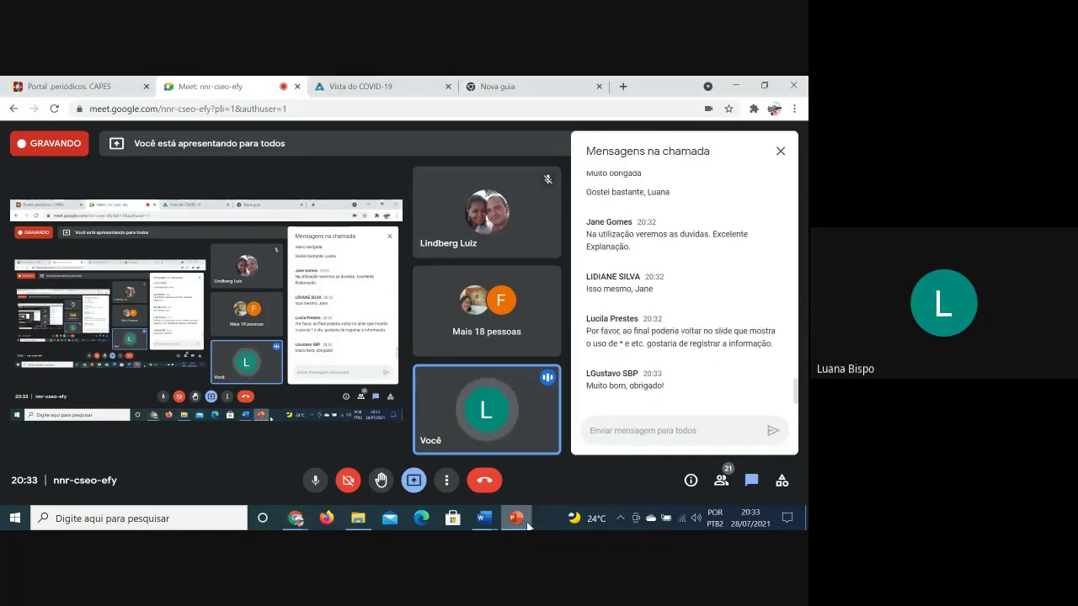
left_click(517, 517)
right_click(517, 518)
left_click(397, 355)
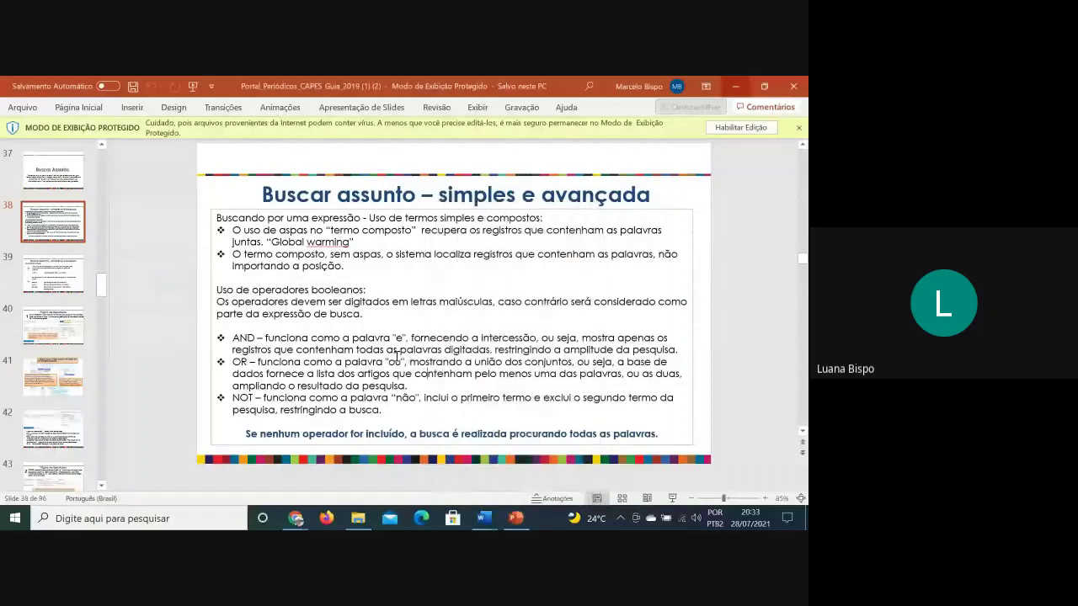
scroll(397, 356, "down", 2)
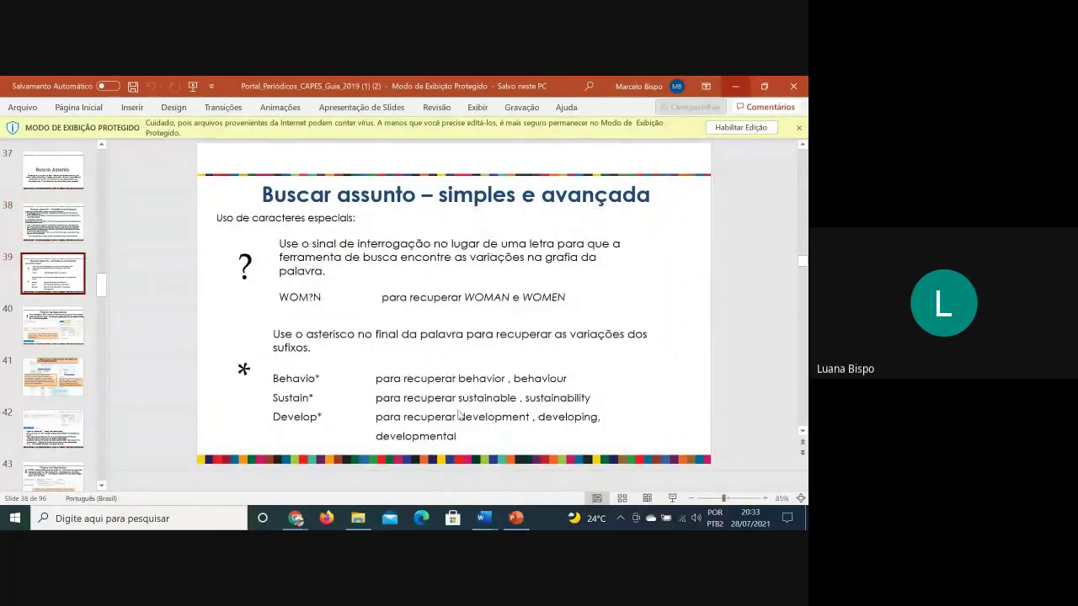
Copy the word WOM?N from slide 39 and return to the browser window
triple_click(284, 297)
left_click(290, 297)
double_click(297, 295)
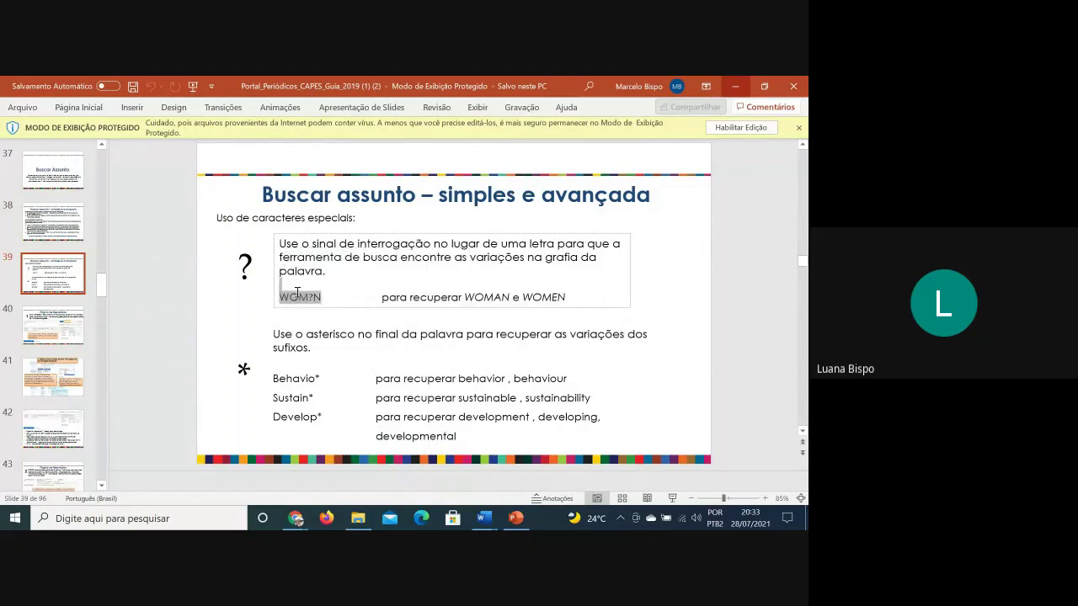
right_click(289, 300)
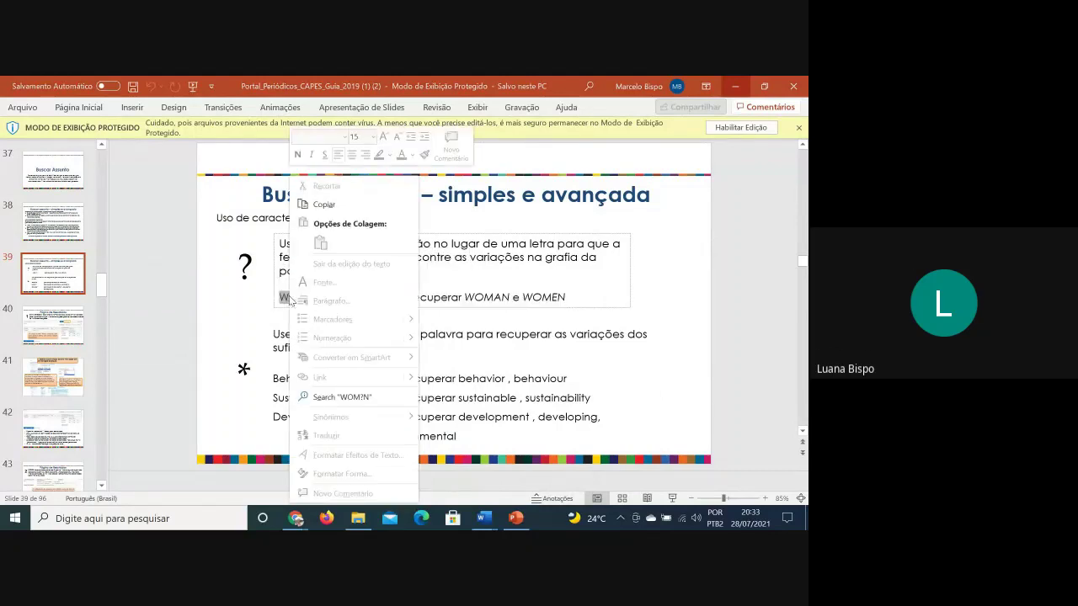
left_click(324, 204)
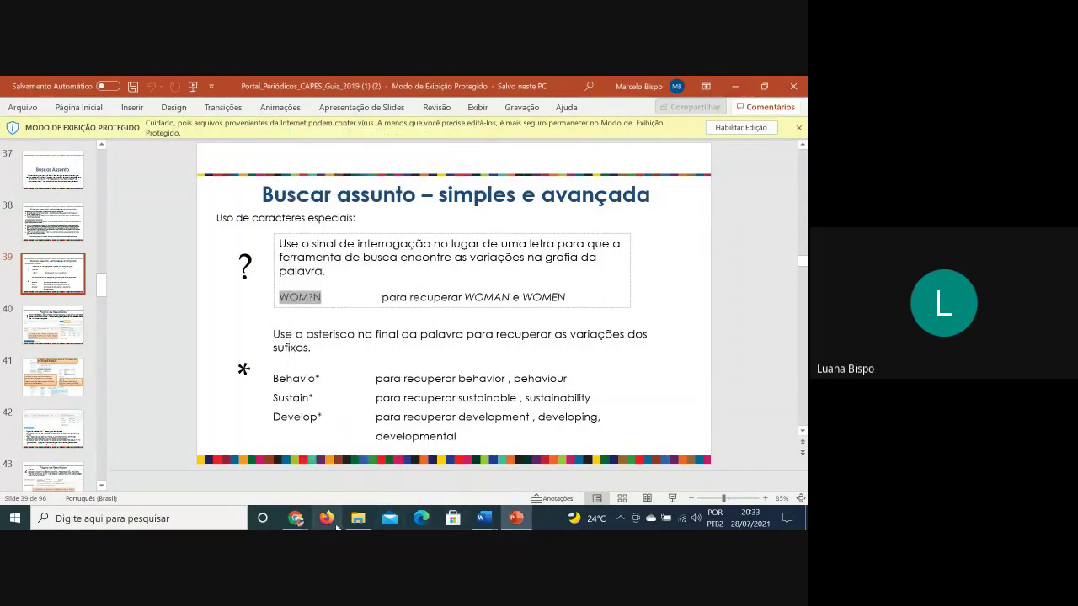
mouse_move(297, 520)
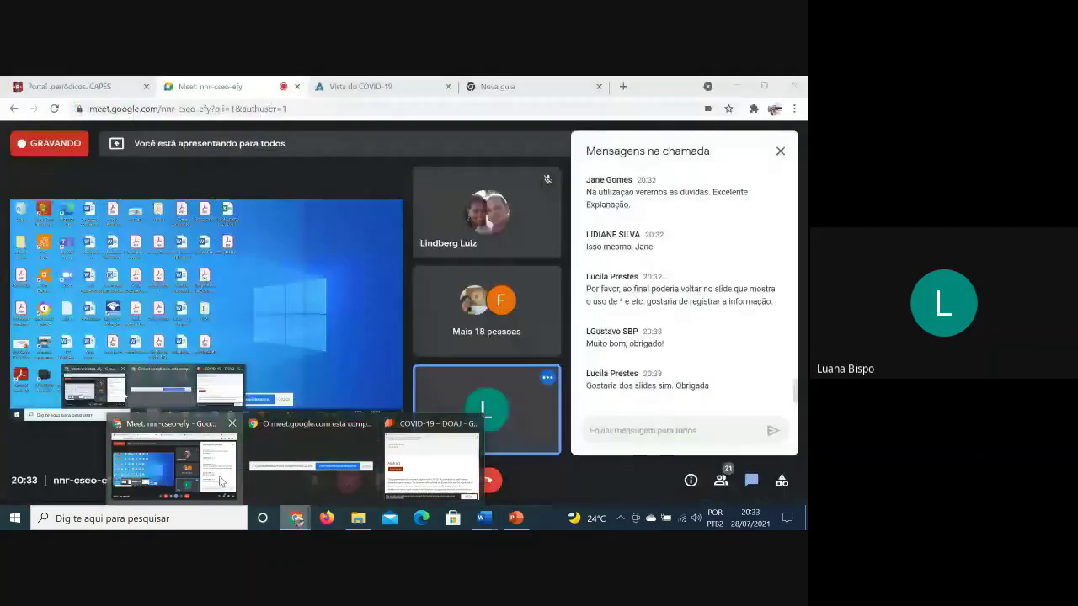
left_click(174, 463)
Run a simple Buscar assunto search for WOM?N, returning 6.504.663 results
left_click(94, 82)
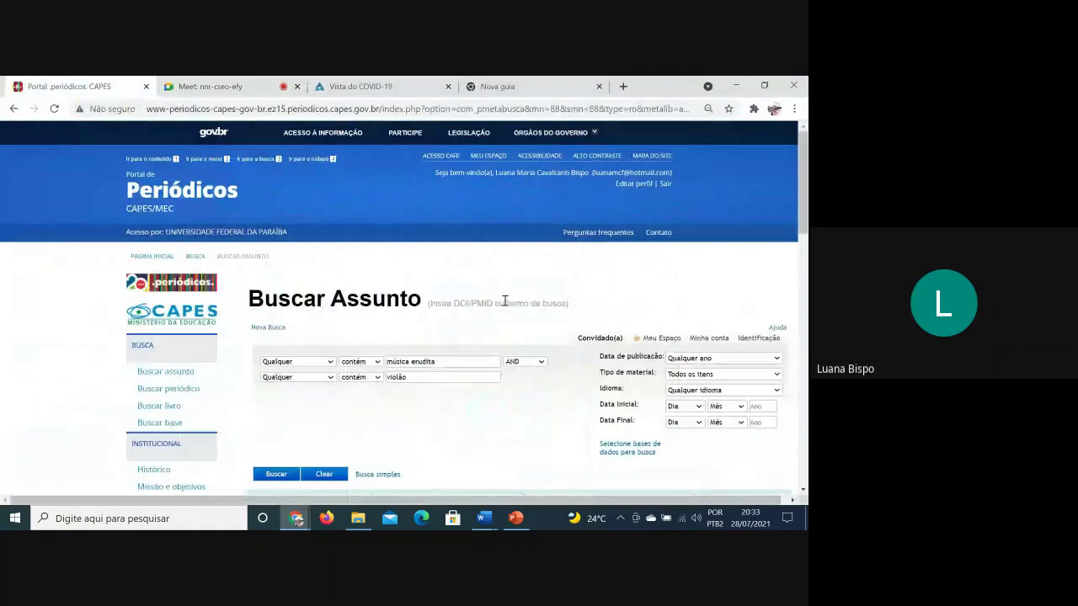
left_click(190, 373)
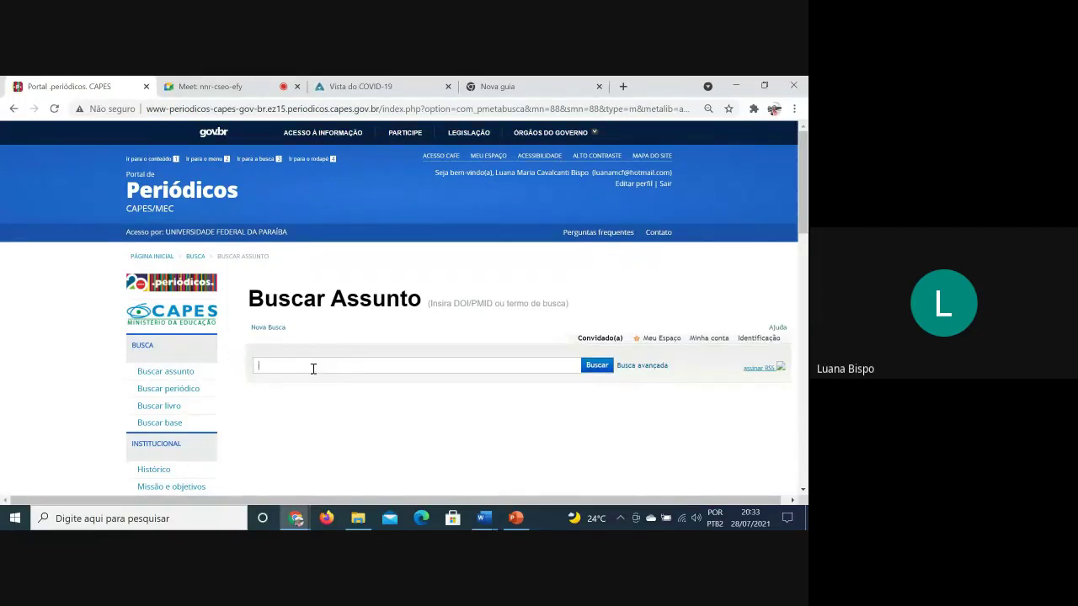
type("WOM?N")
left_click(594, 367)
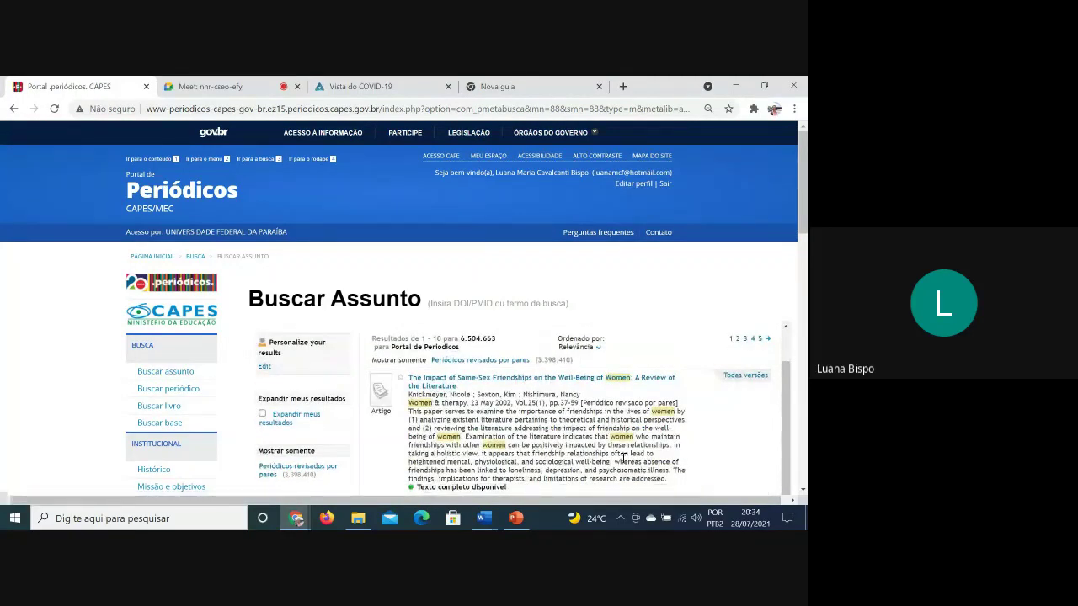
Scroll through the first page of WOM?N results and move to page 2
scroll(625, 459, "down", 3)
scroll(628, 462, "down", 3)
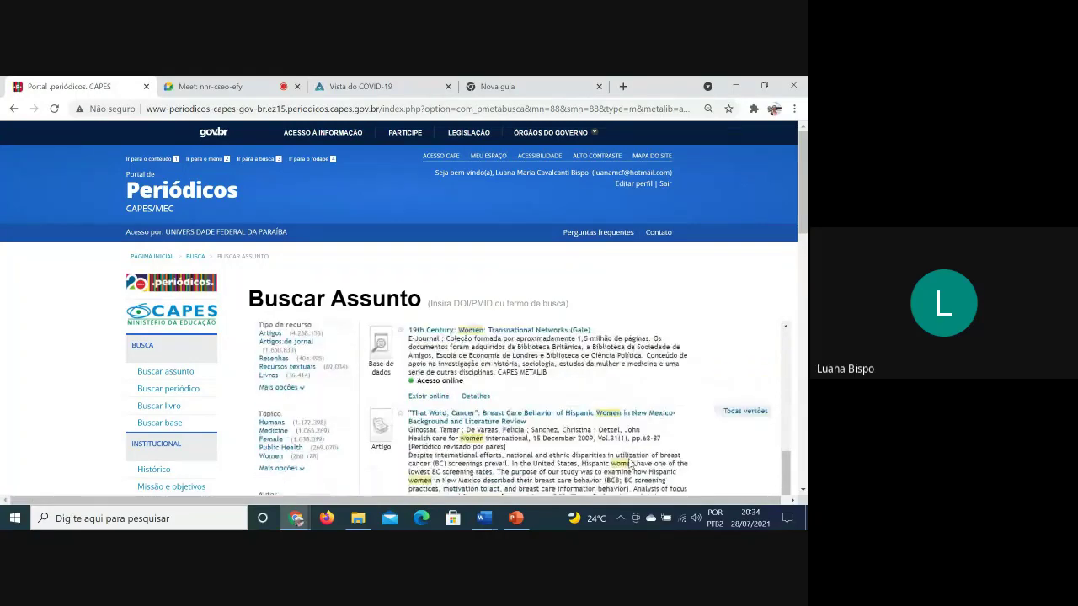
scroll(629, 462, "down", 3)
scroll(631, 463, "down", 5)
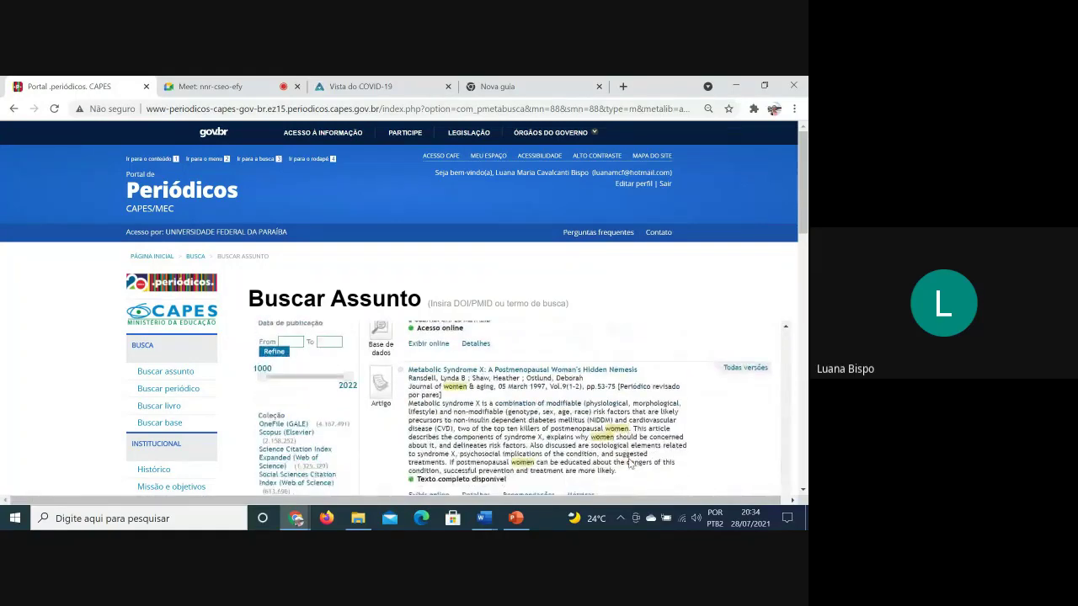
scroll(630, 465, "down", 8)
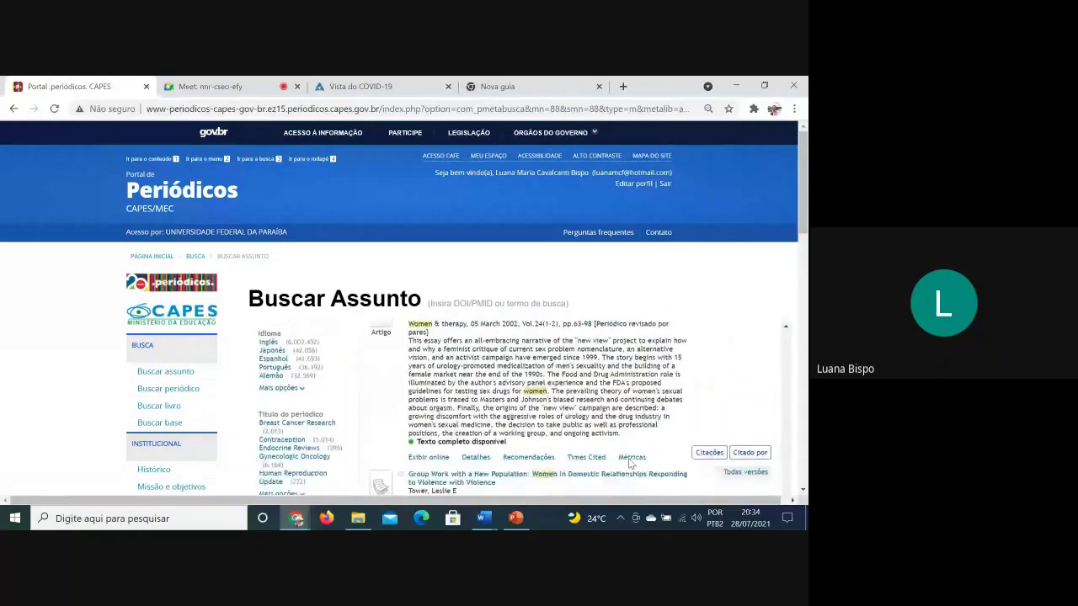
scroll(630, 464, "down", 6)
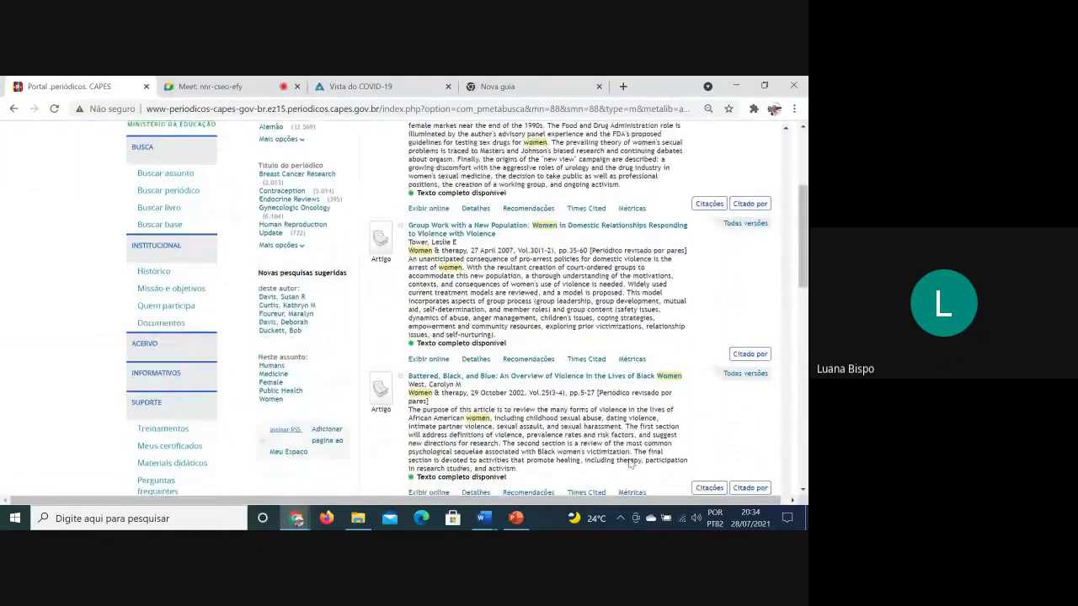
scroll(630, 465, "down", 4)
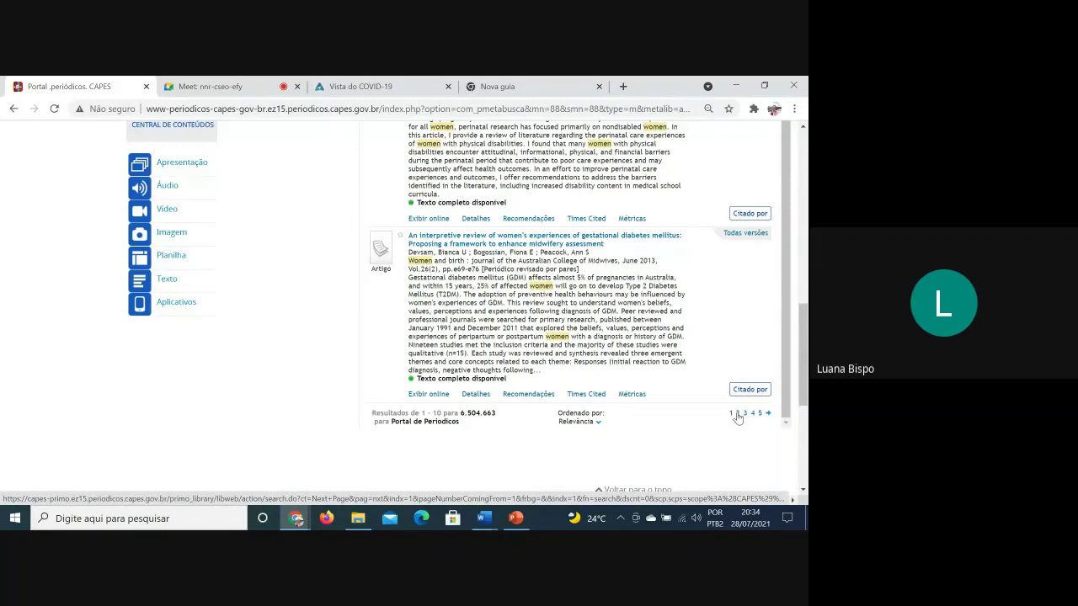
left_click(737, 414)
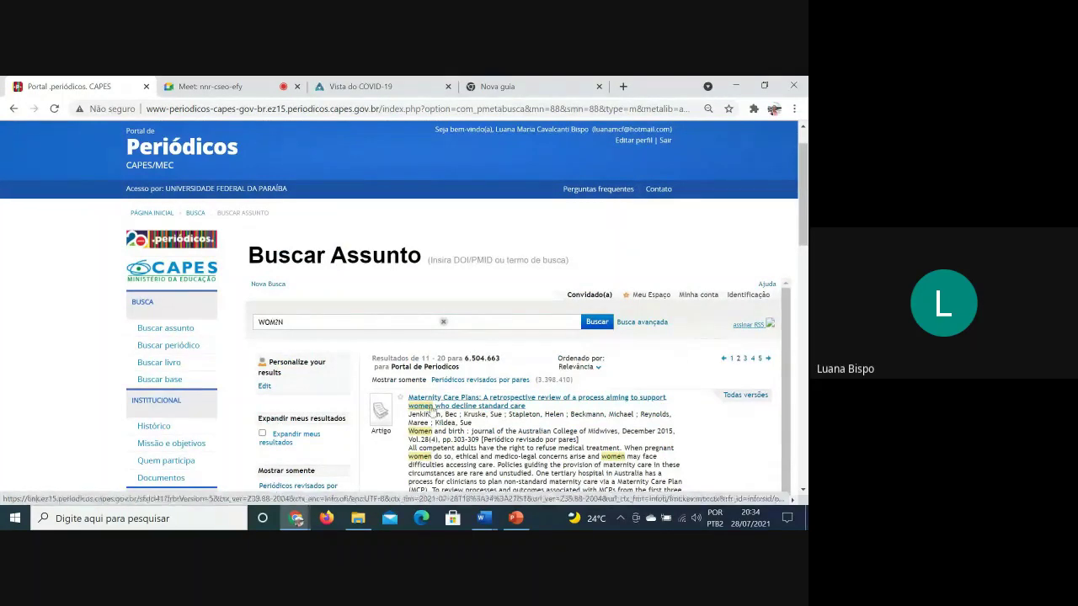
Scroll through page 2 of the results and move to page 3
scroll(590, 420, "down", 2)
scroll(423, 442, "down", 10)
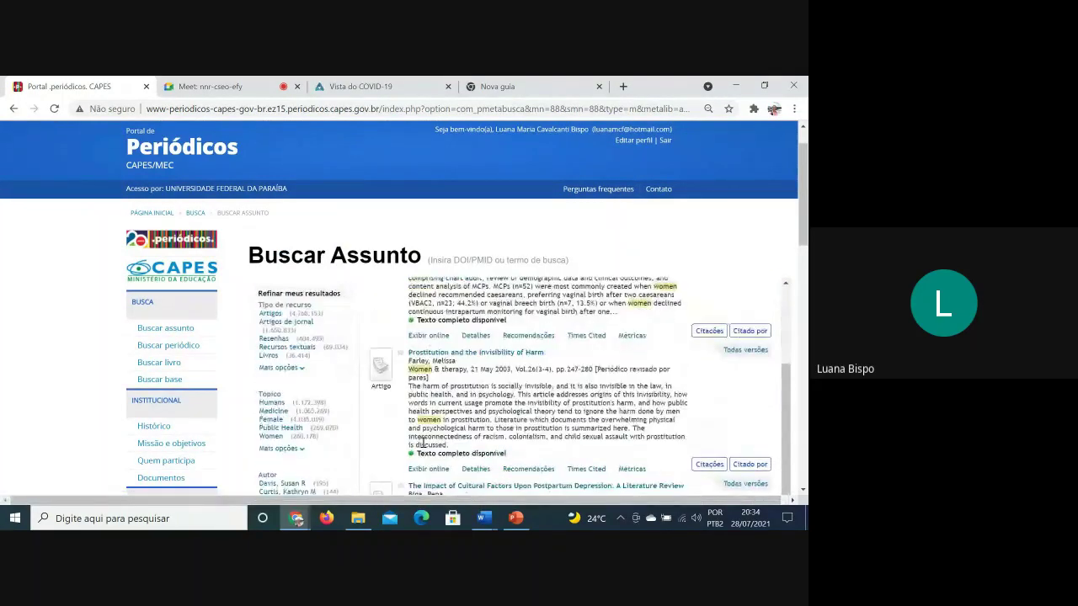
scroll(424, 442, "down", 8)
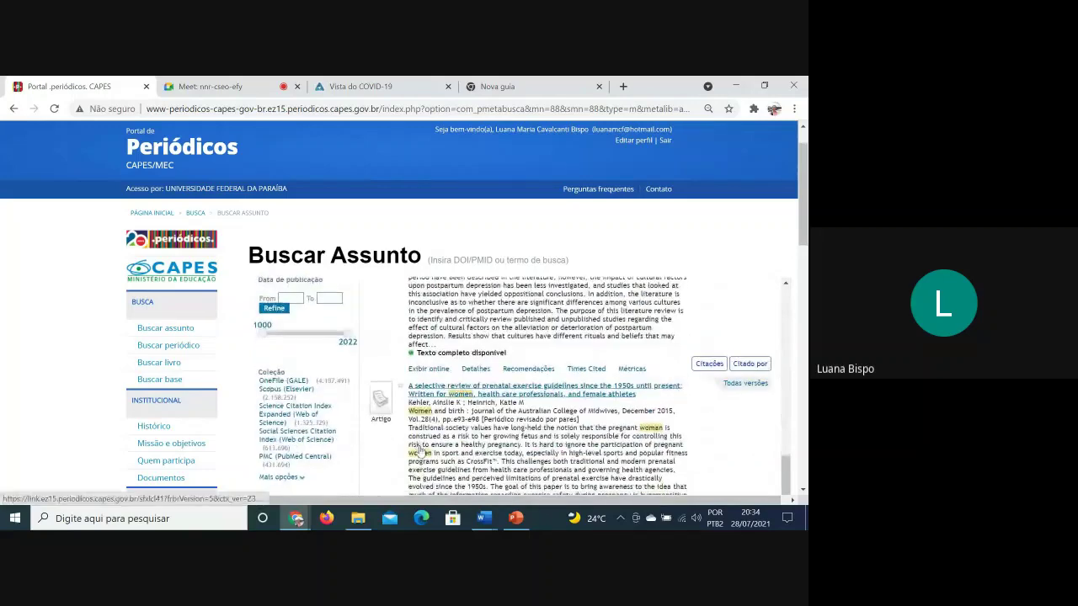
scroll(418, 451, "down", 8)
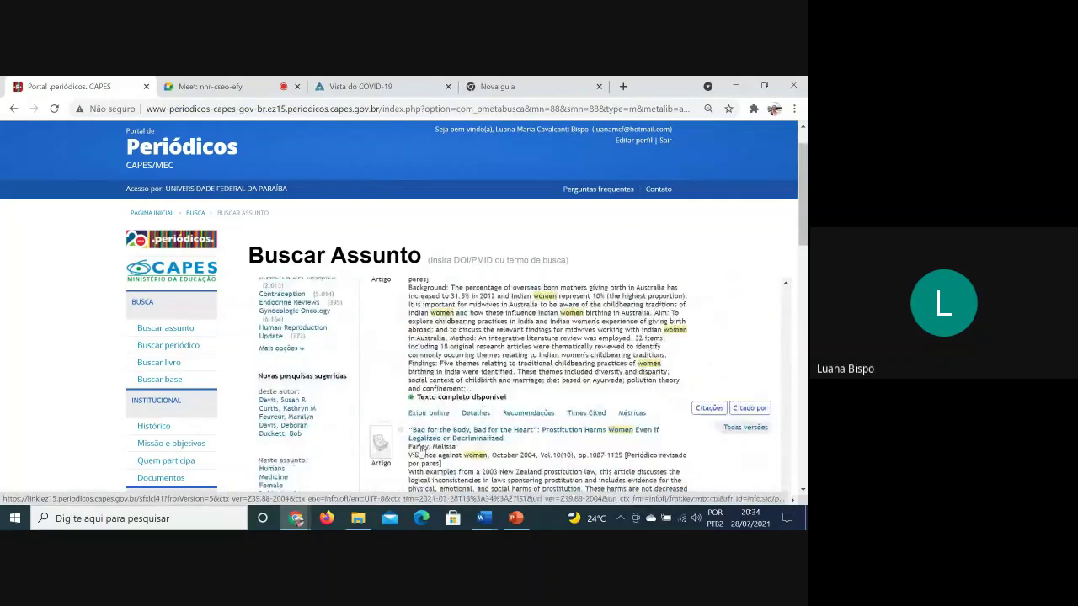
scroll(421, 453, "down", 8)
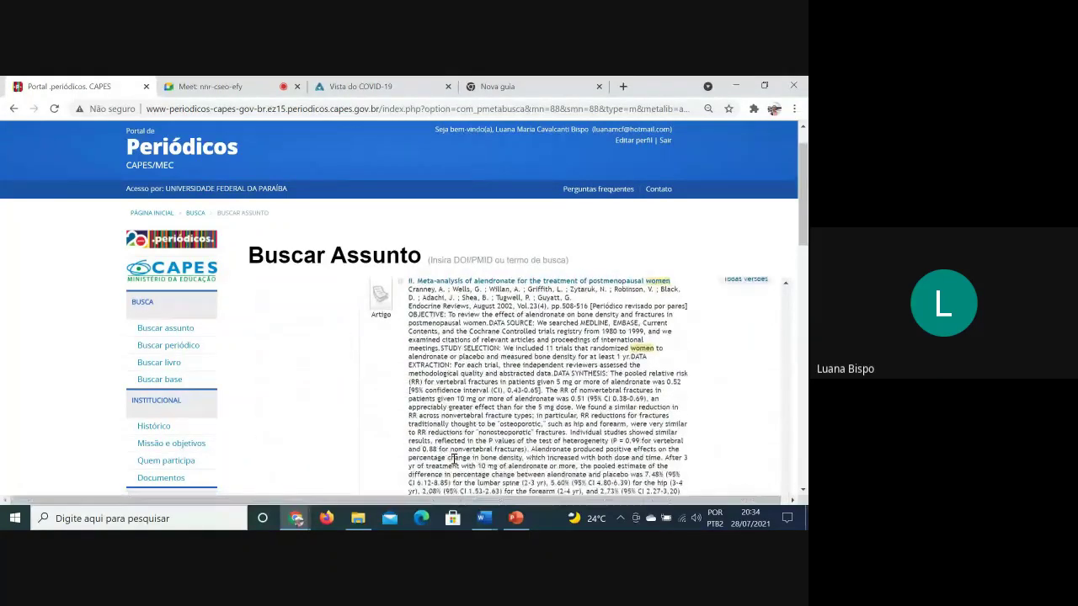
scroll(453, 468, "down", 10)
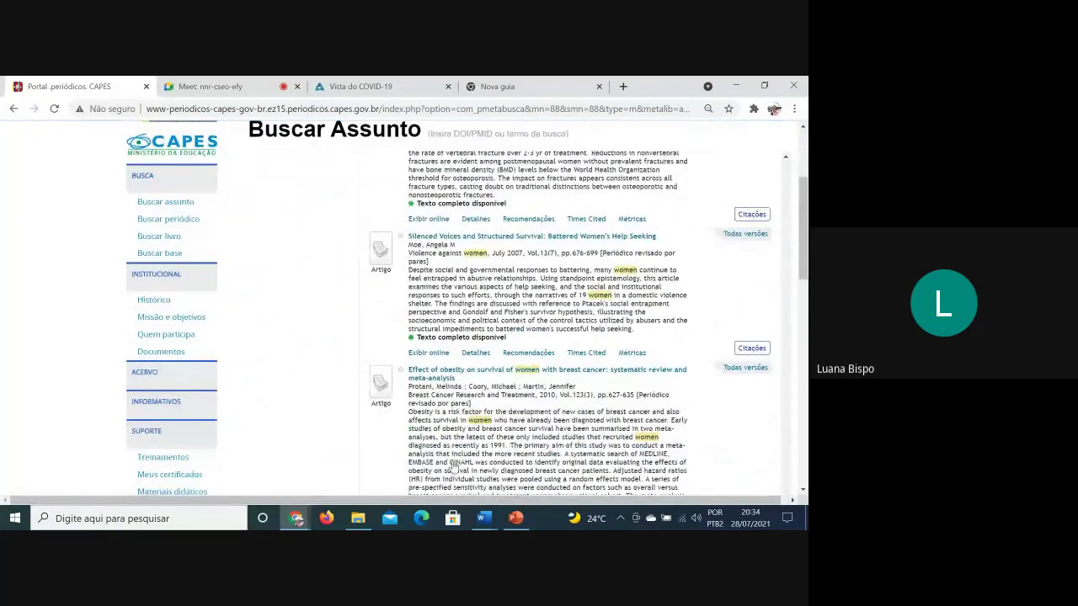
scroll(453, 468, "down", 5)
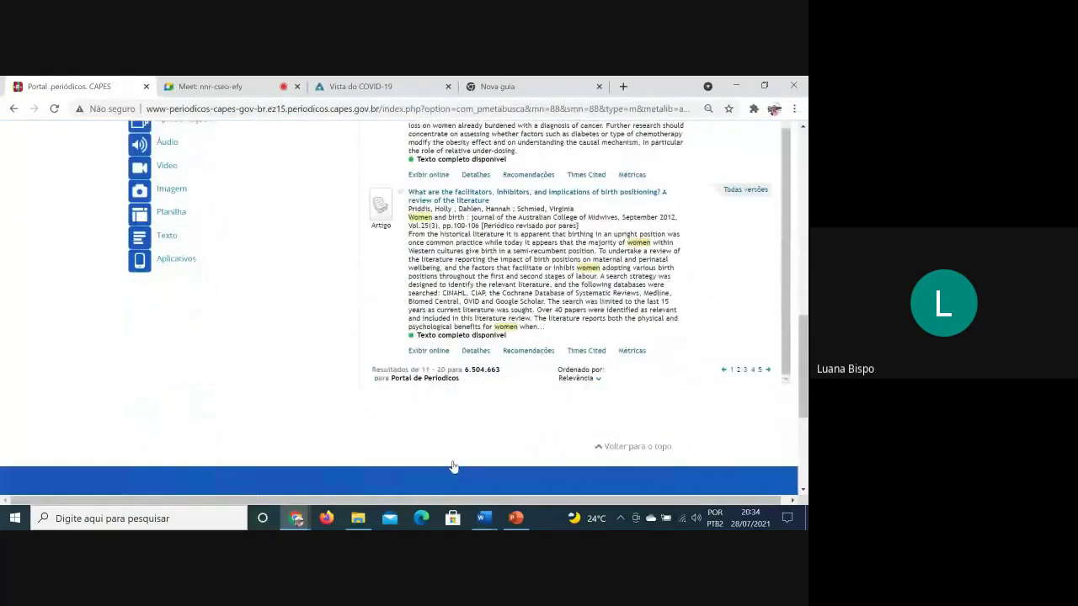
left_click(745, 371)
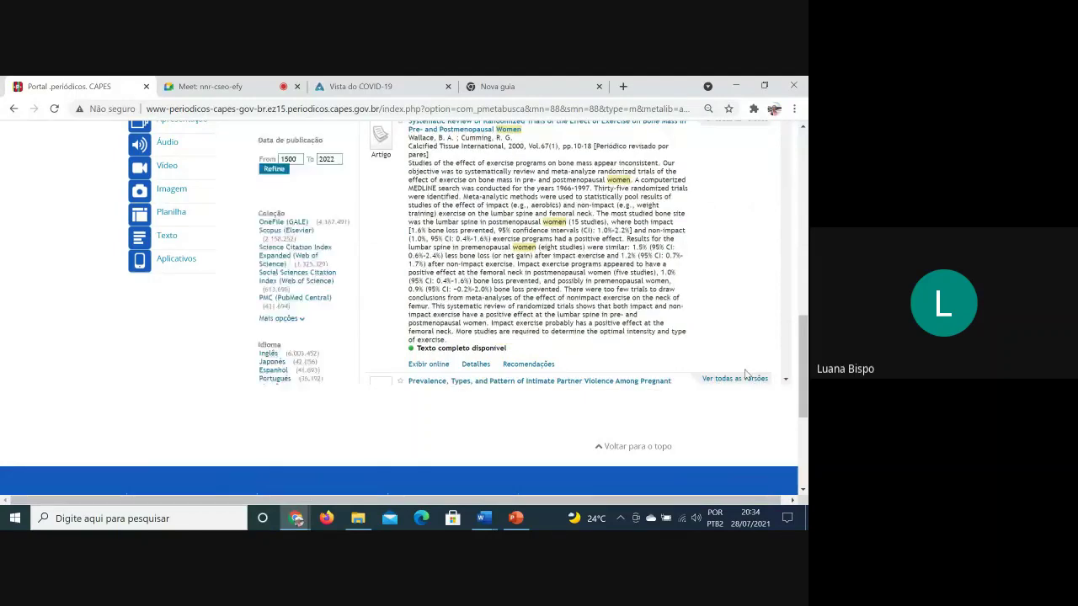
Scroll through results 21–30 on page 3 and back up
scroll(621, 349, "down", 10)
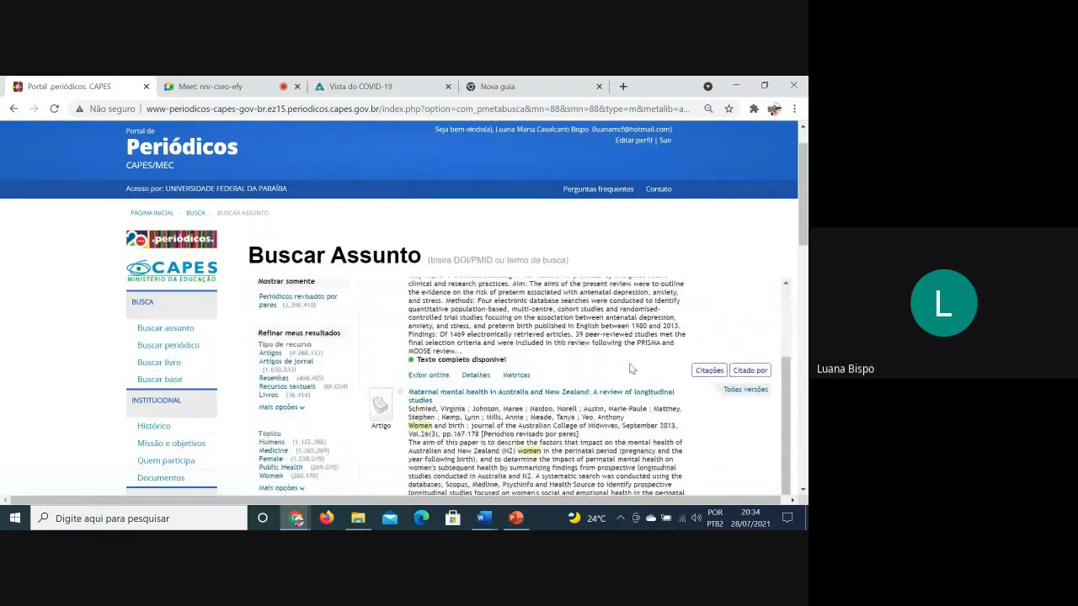
scroll(630, 368, "down", 10)
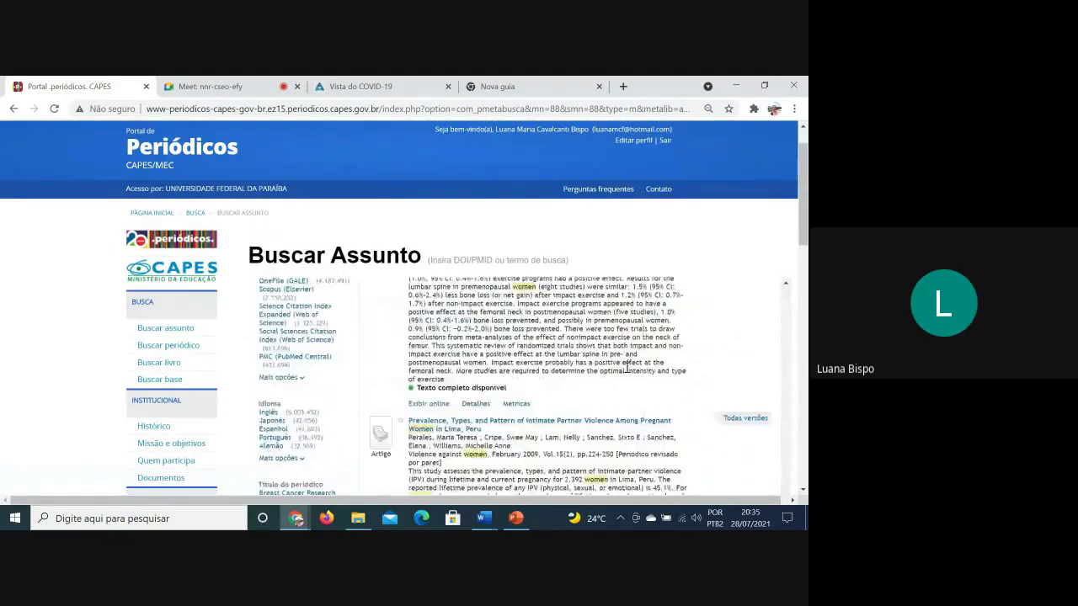
scroll(617, 383, "down", 10)
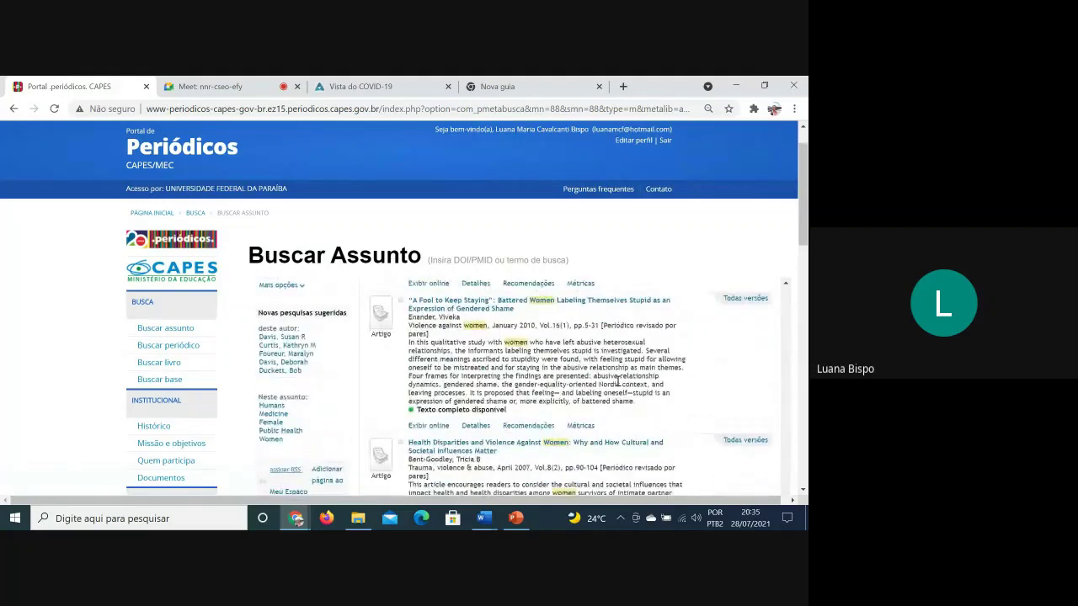
scroll(619, 383, "down", 10)
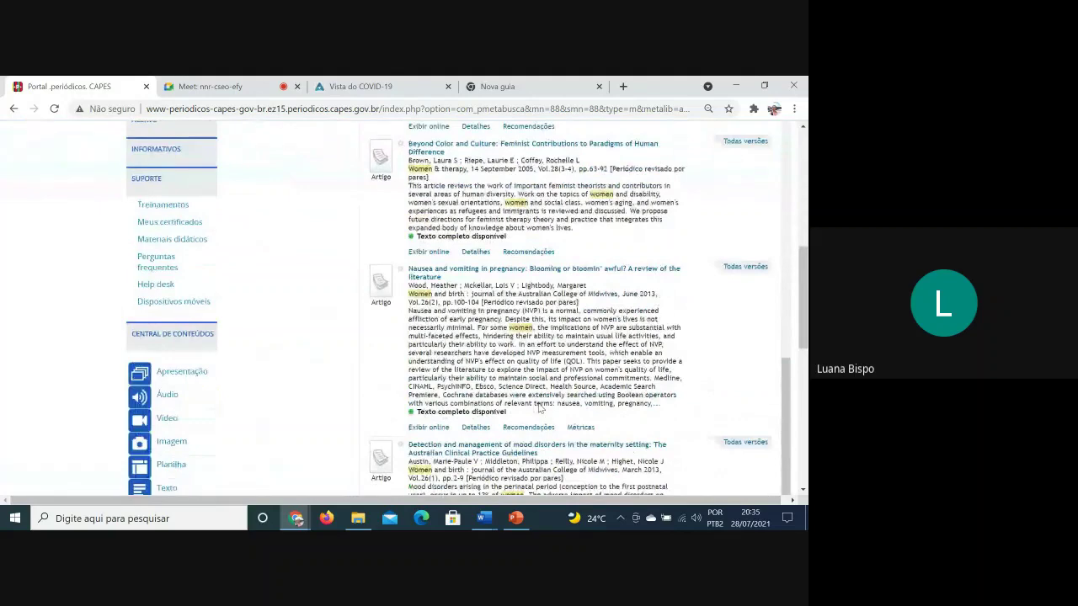
scroll(540, 409, "down", 3)
scroll(539, 408, "up", 15)
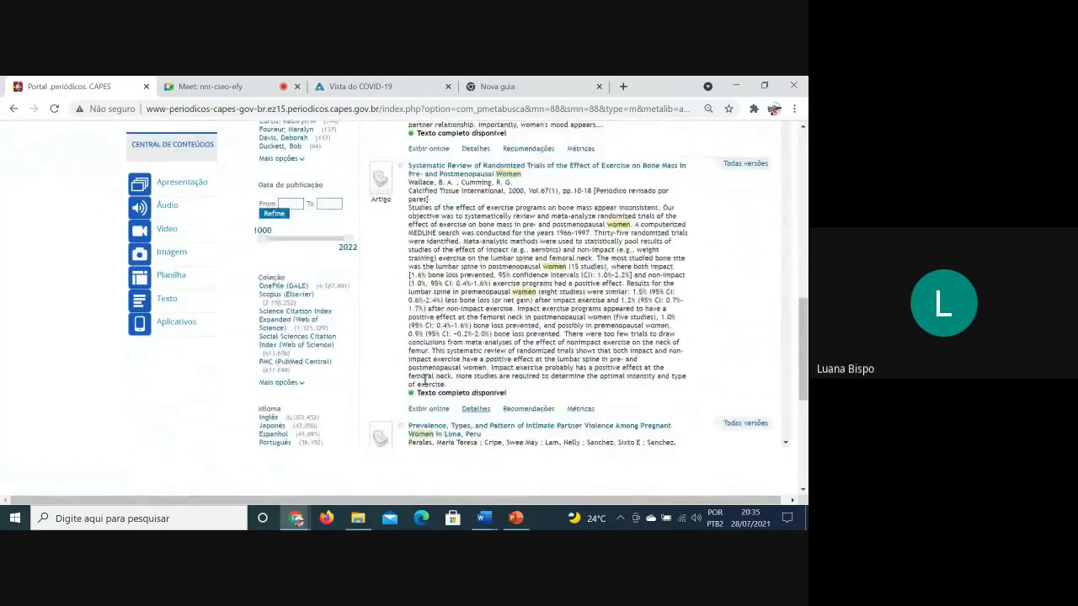
scroll(321, 121, "up", 3)
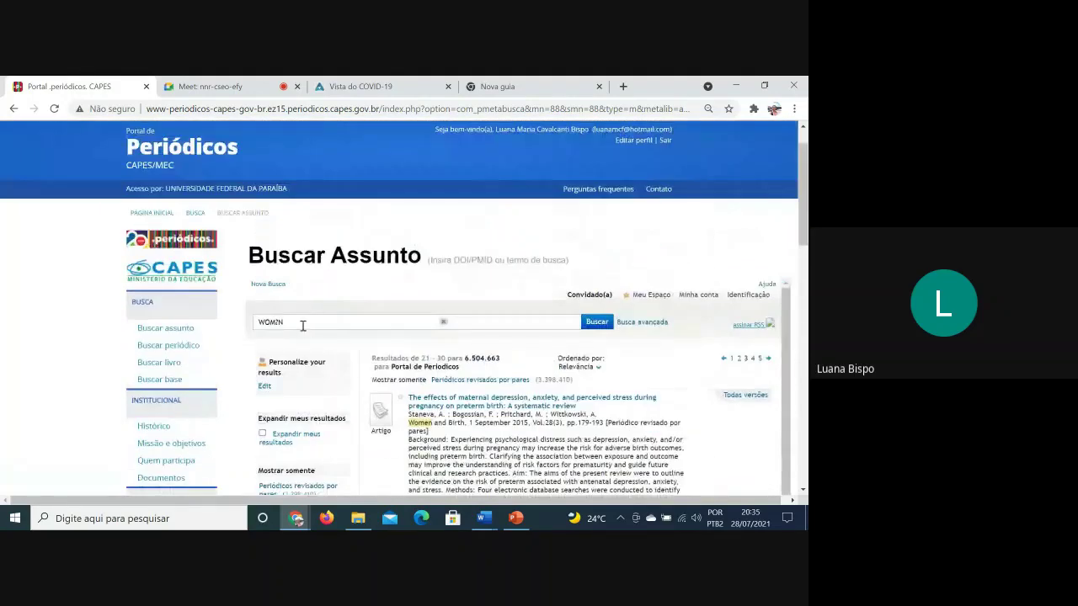
Rerun the search as lowercase wom?n and scroll through results 1–10 of 6.504.663
left_click_drag(301, 322, 135, 294)
type("w")
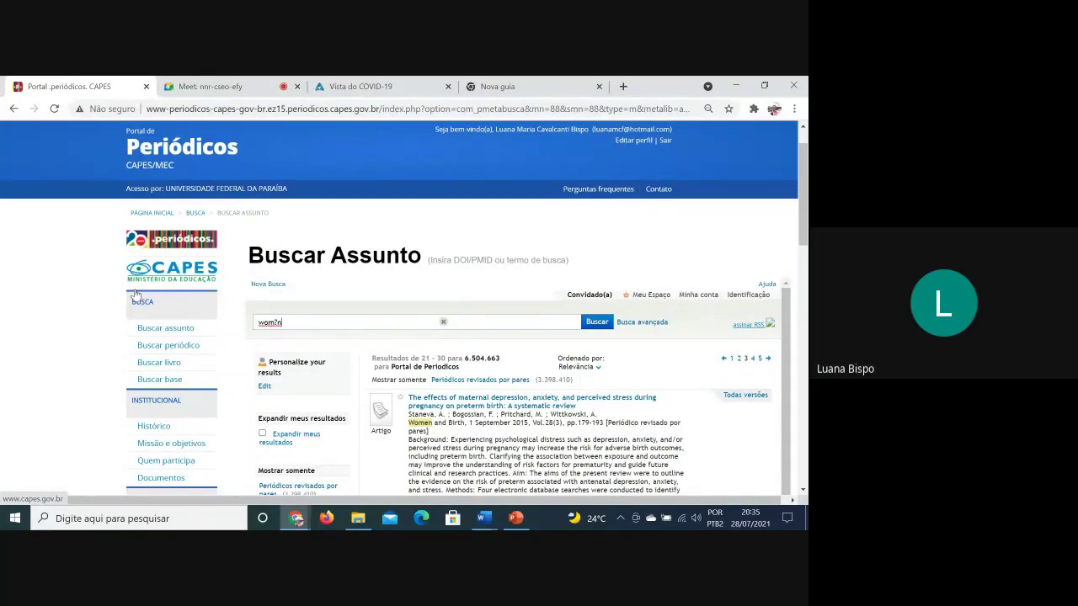
left_click(592, 324)
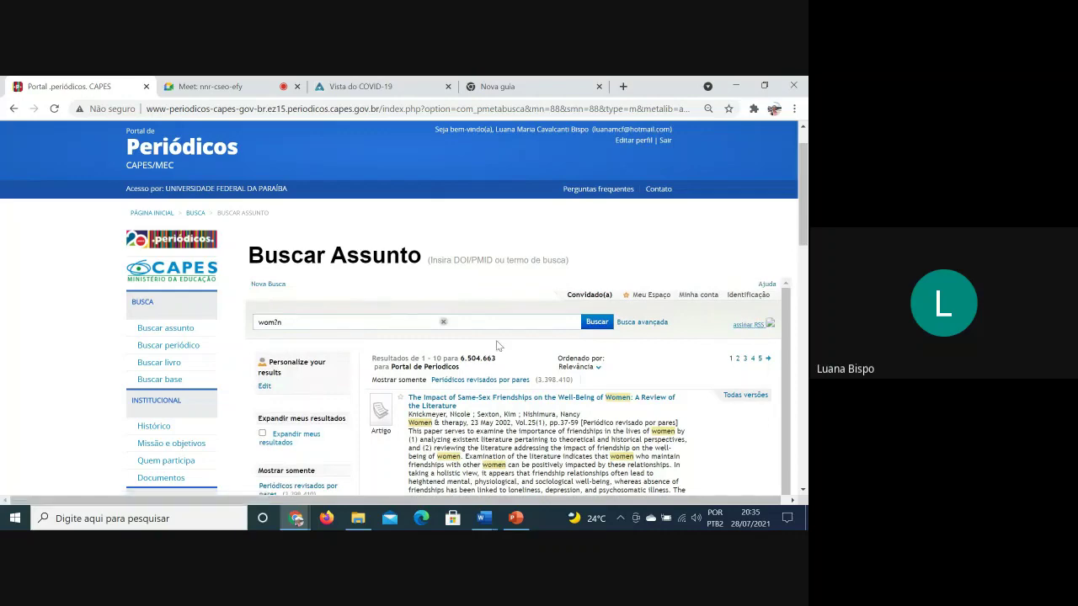
scroll(499, 345, "down", 1)
scroll(561, 387, "down", 2)
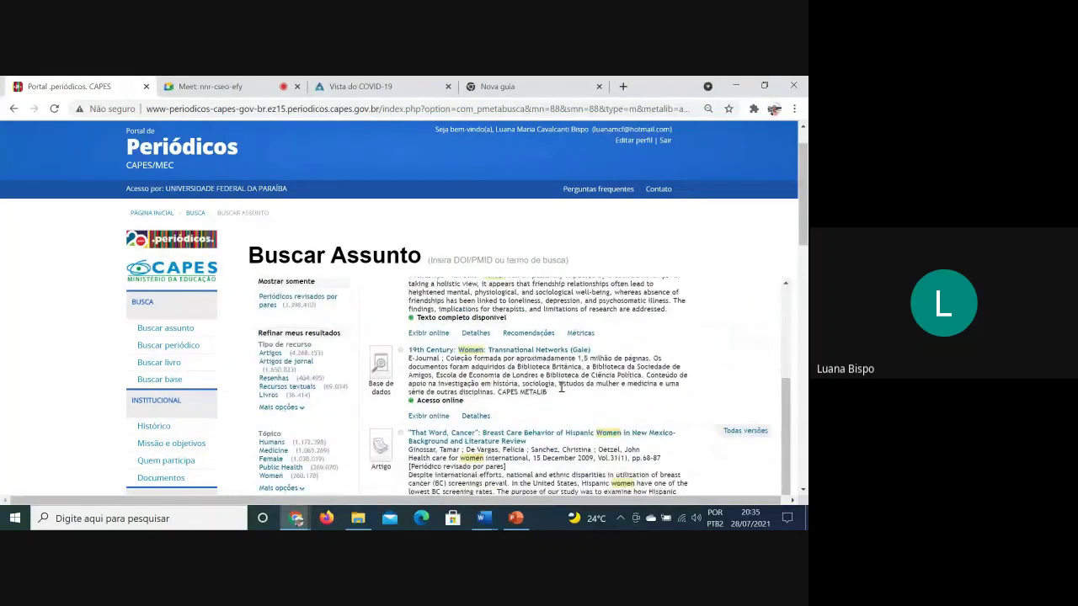
scroll(561, 388, "down", 5)
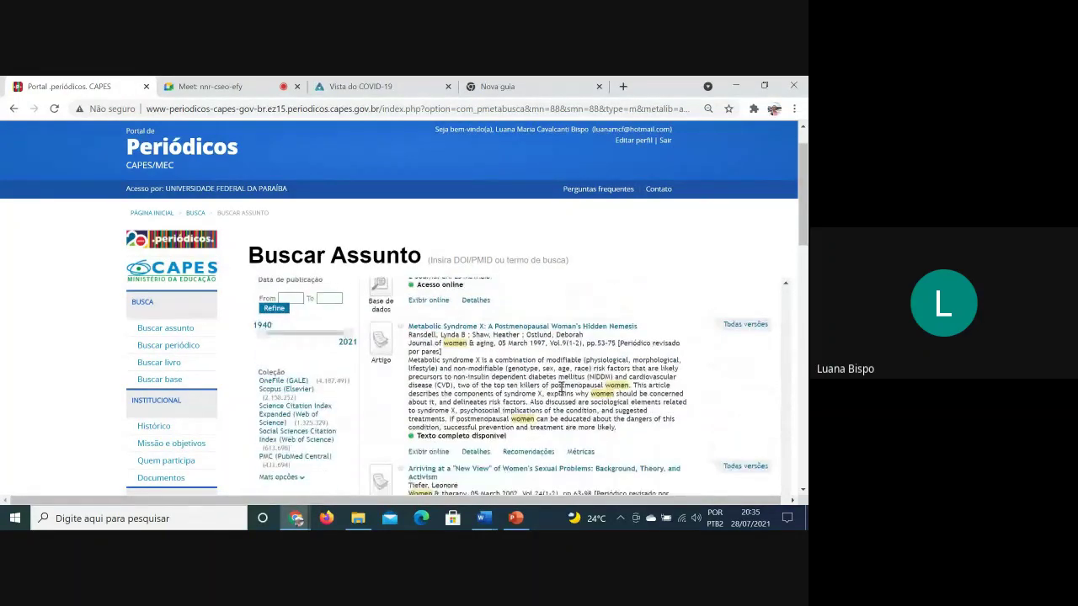
scroll(561, 387, "down", 6)
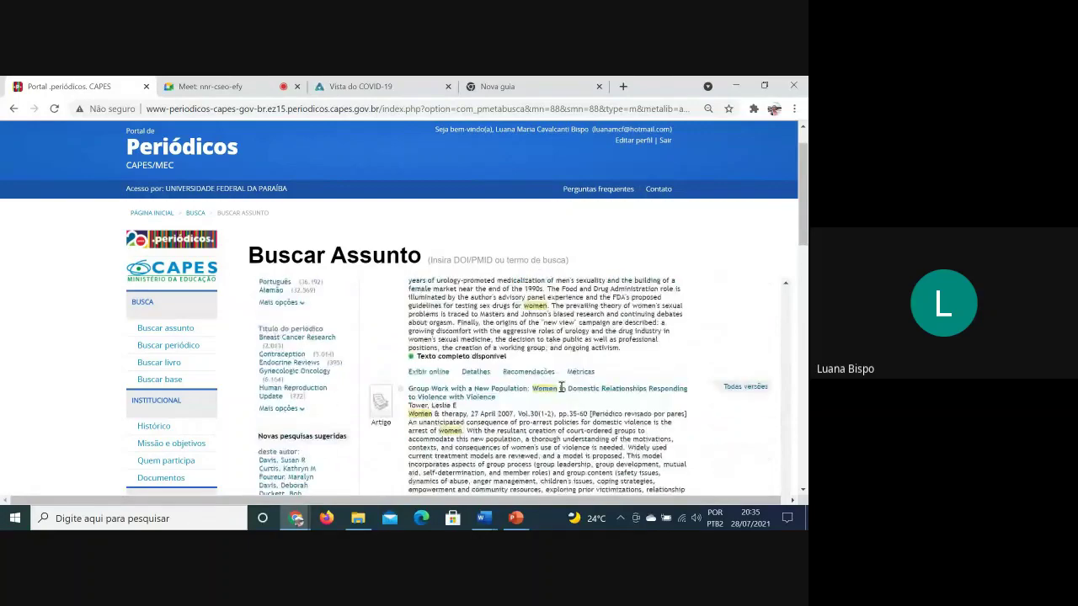
scroll(560, 387, "down", 1)
scroll(562, 389, "down", 8)
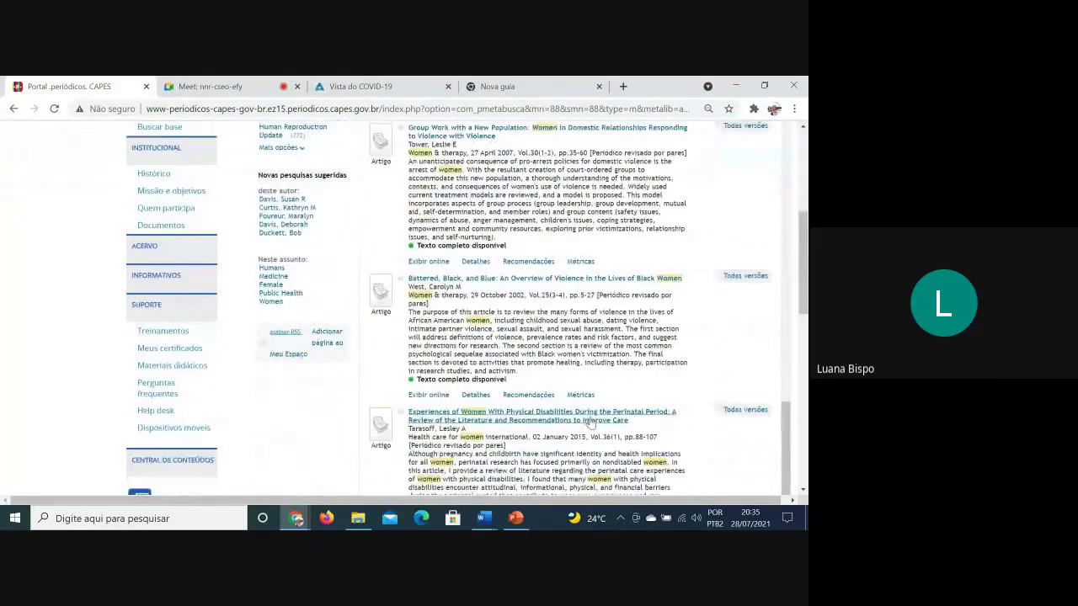
scroll(595, 418, "up", 15)
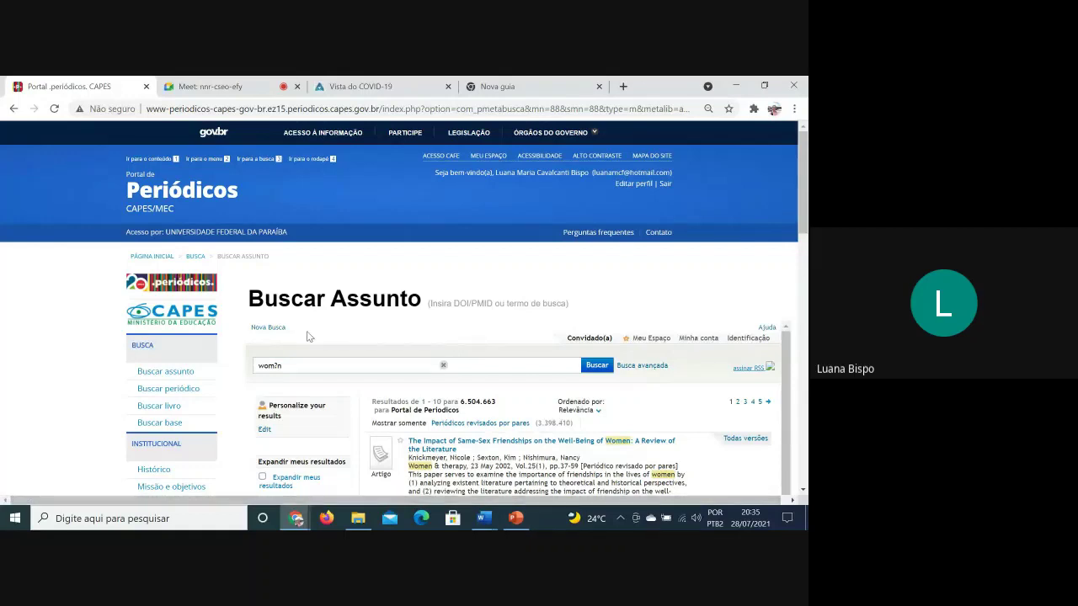
Highlight the Sustain* asterisk example on PowerPoint slide 39
left_click(516, 518)
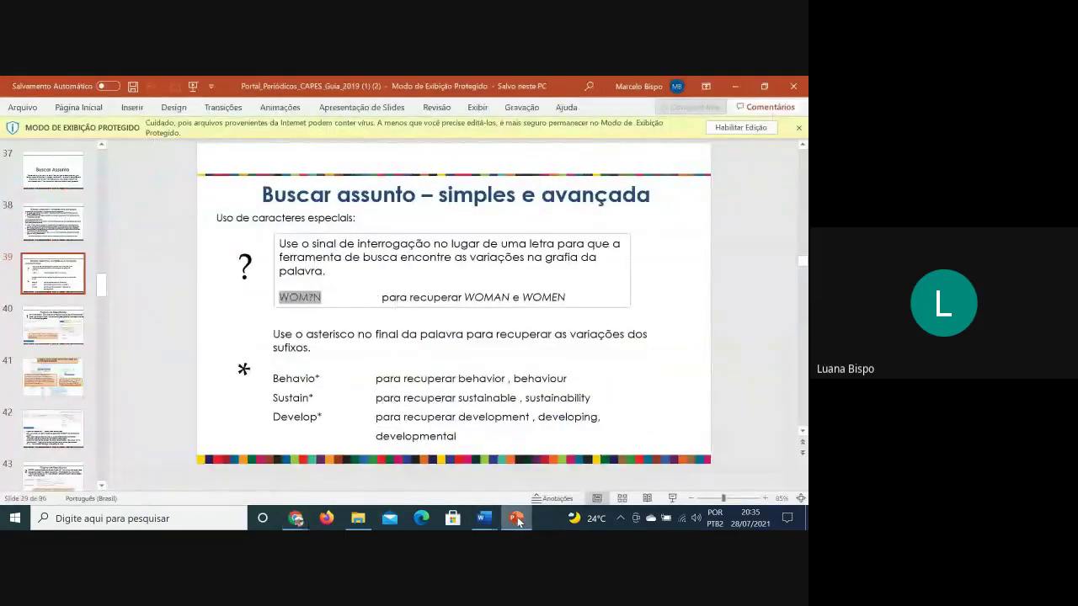
left_click(446, 380)
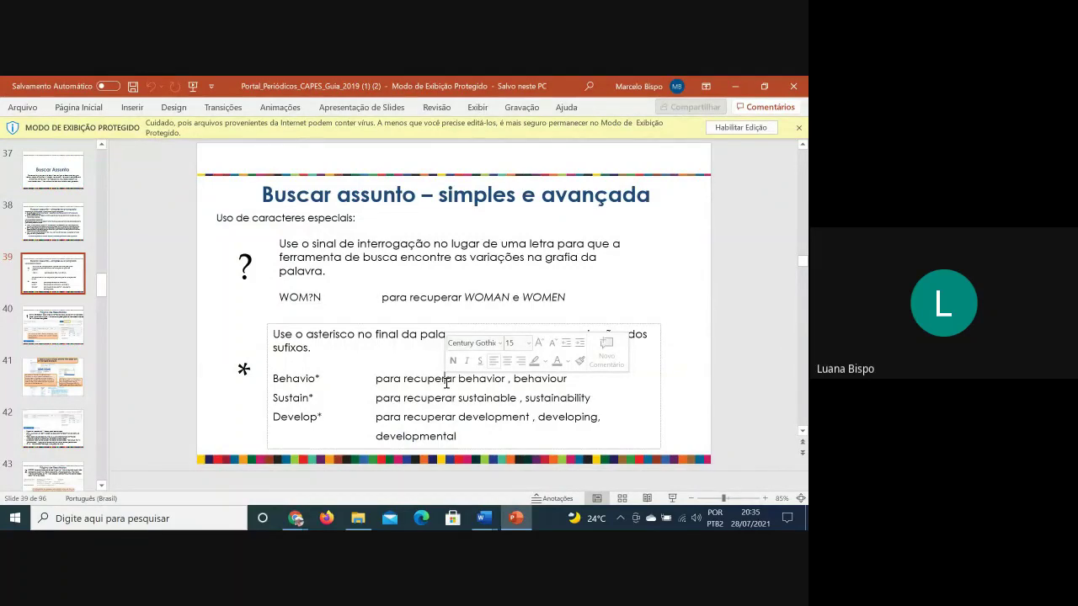
triple_click(507, 396)
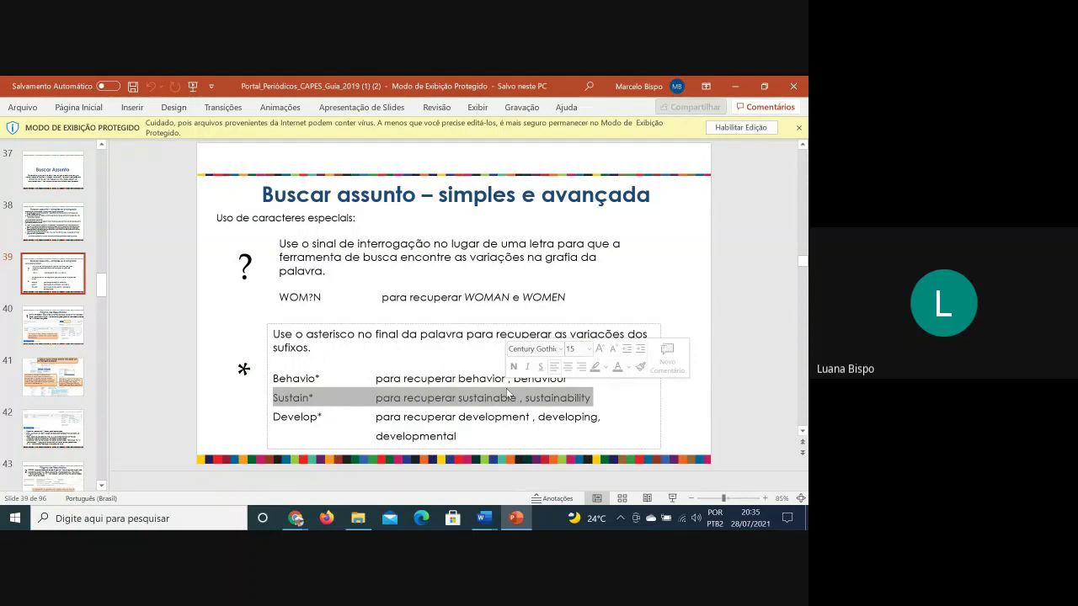
left_click(526, 417)
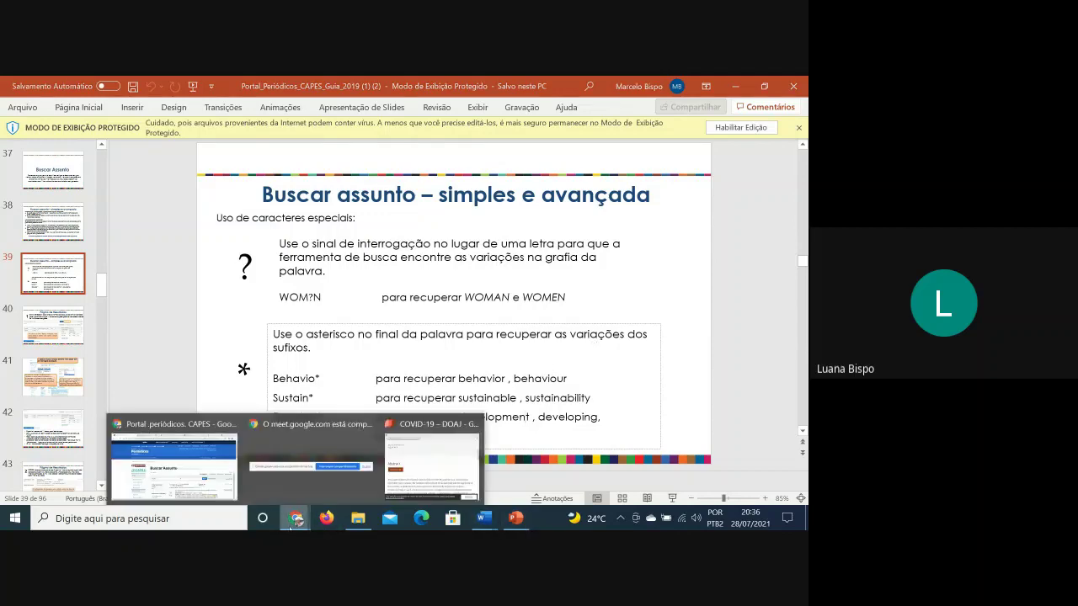
Bring the CAPES browser window back to the front
left_click(214, 512)
left_click(295, 518)
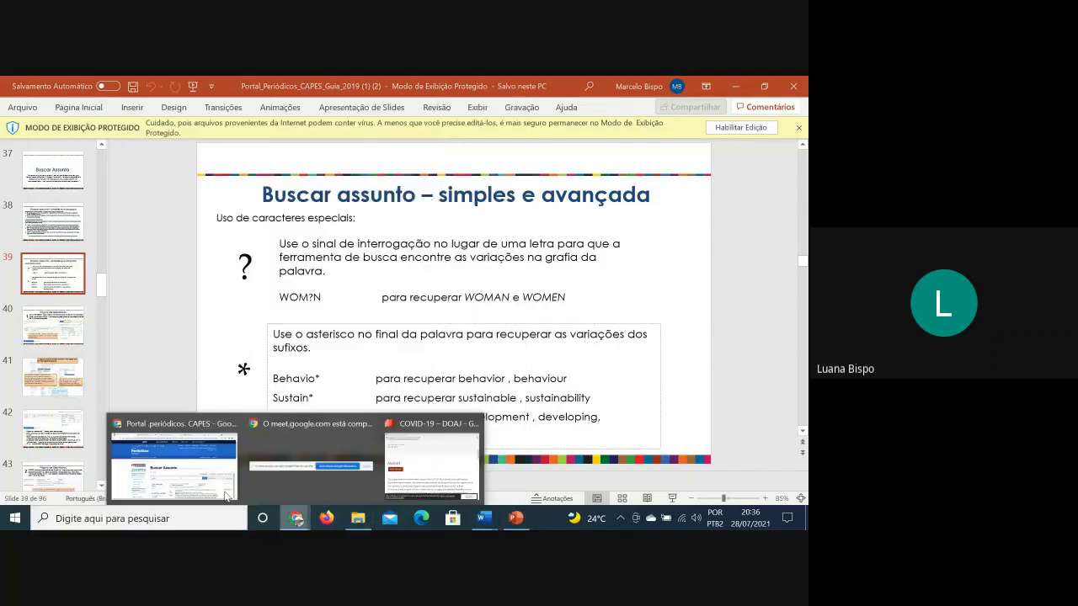
left_click(181, 472)
Send the presenter's library contact e-mail address to everyone in the Meet chat
left_click(235, 86)
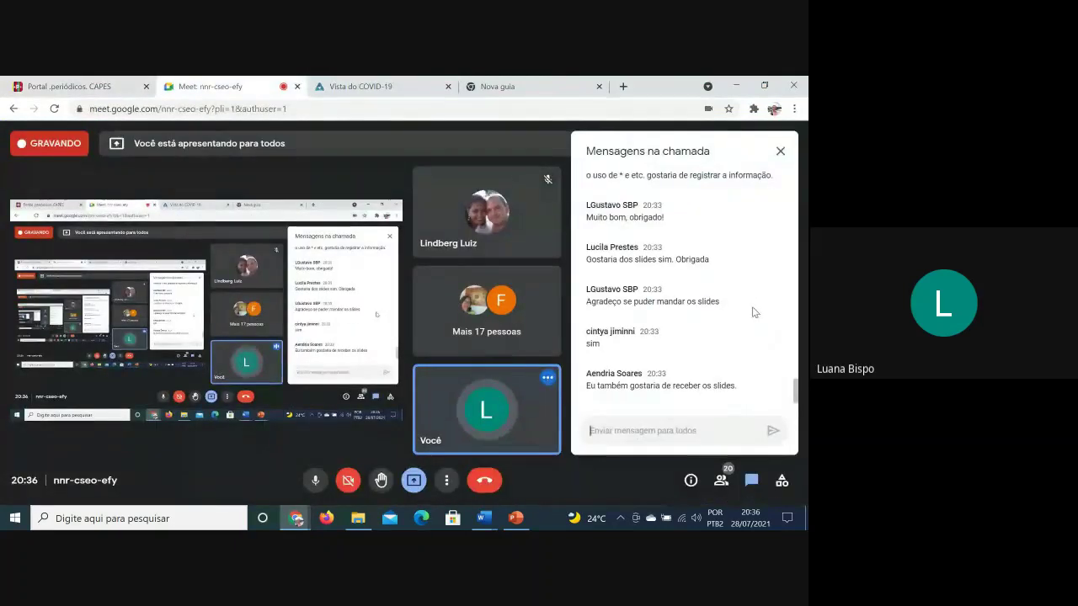
left_click(684, 431)
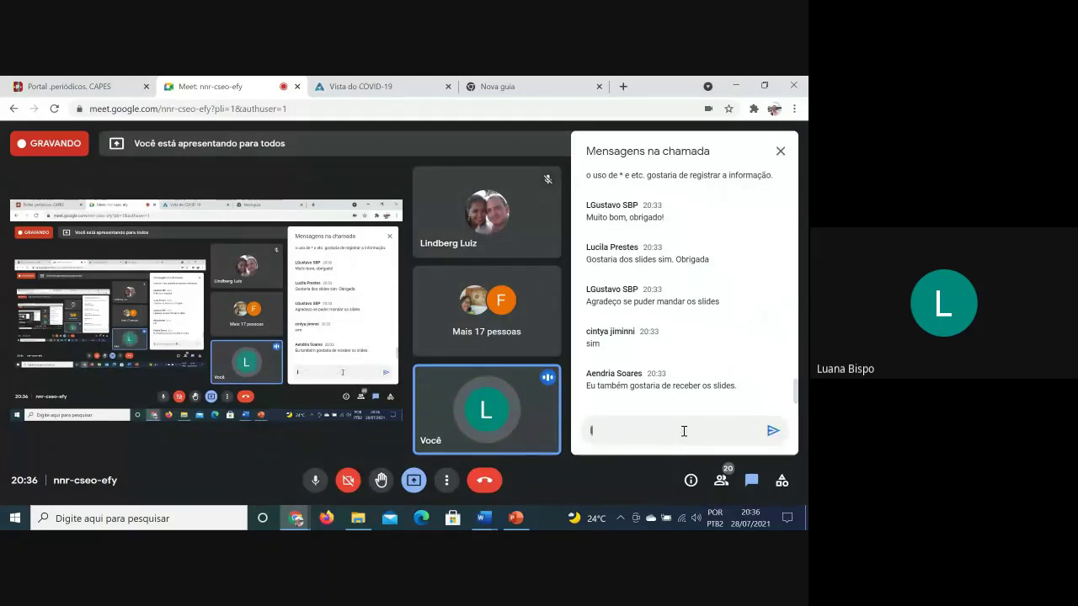
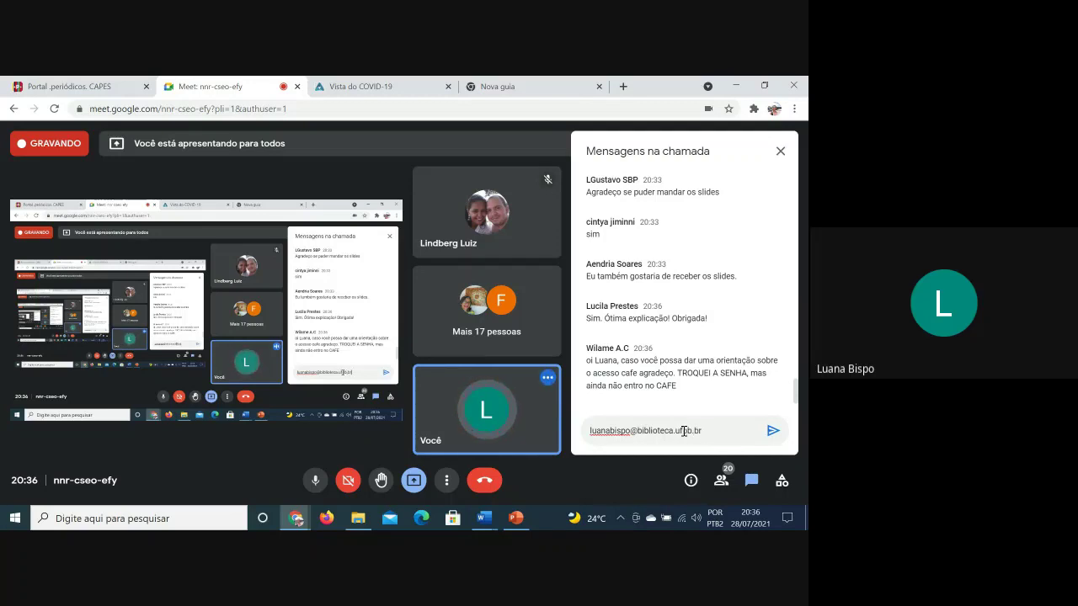
key("Return")
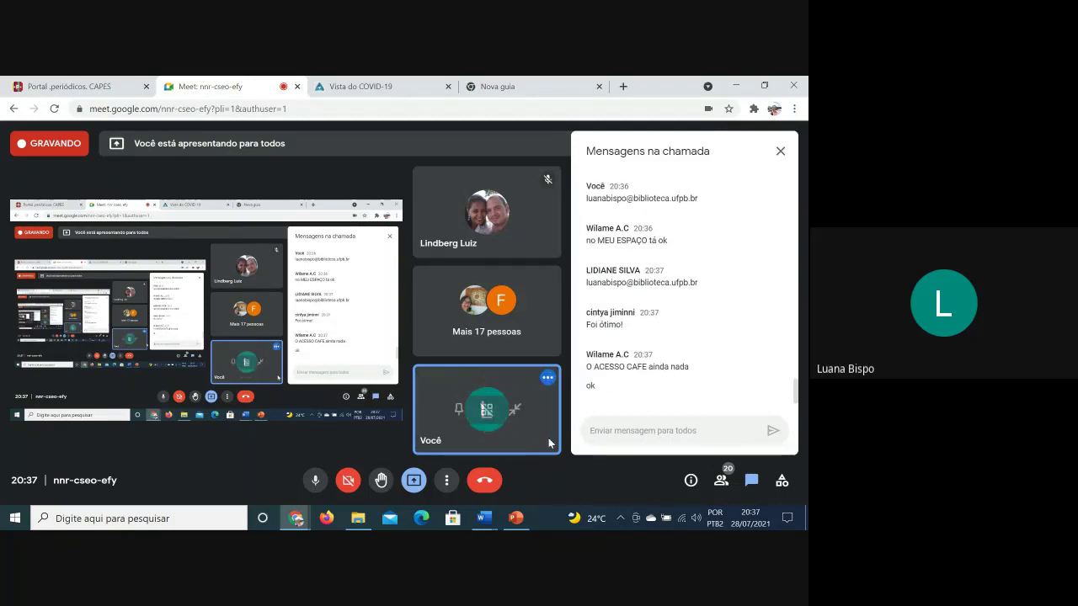
left_click(313, 481)
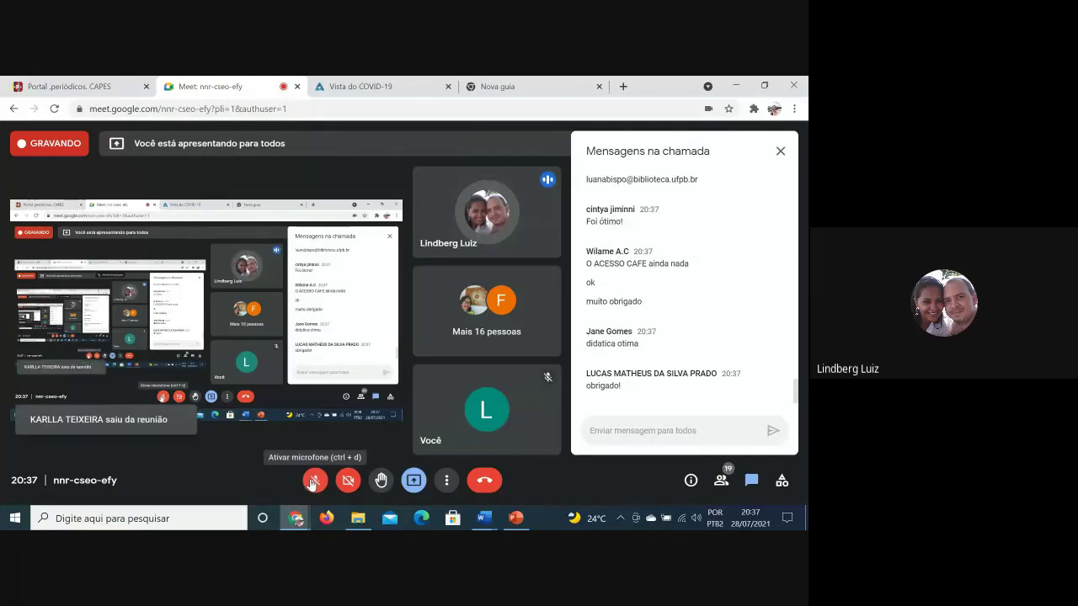
left_click(313, 481)
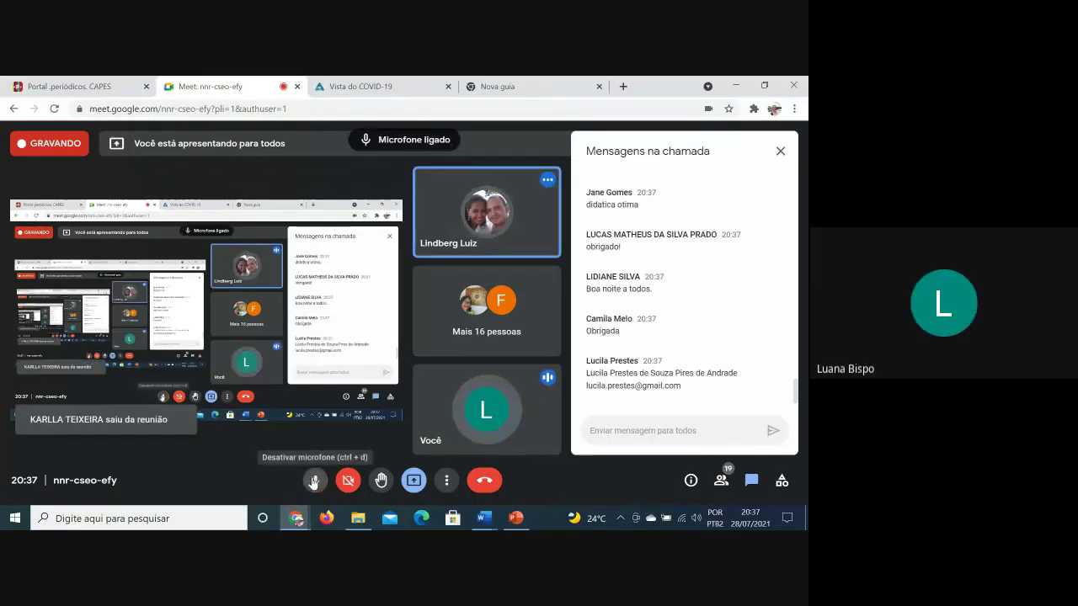
left_click(313, 481)
left_click(311, 484)
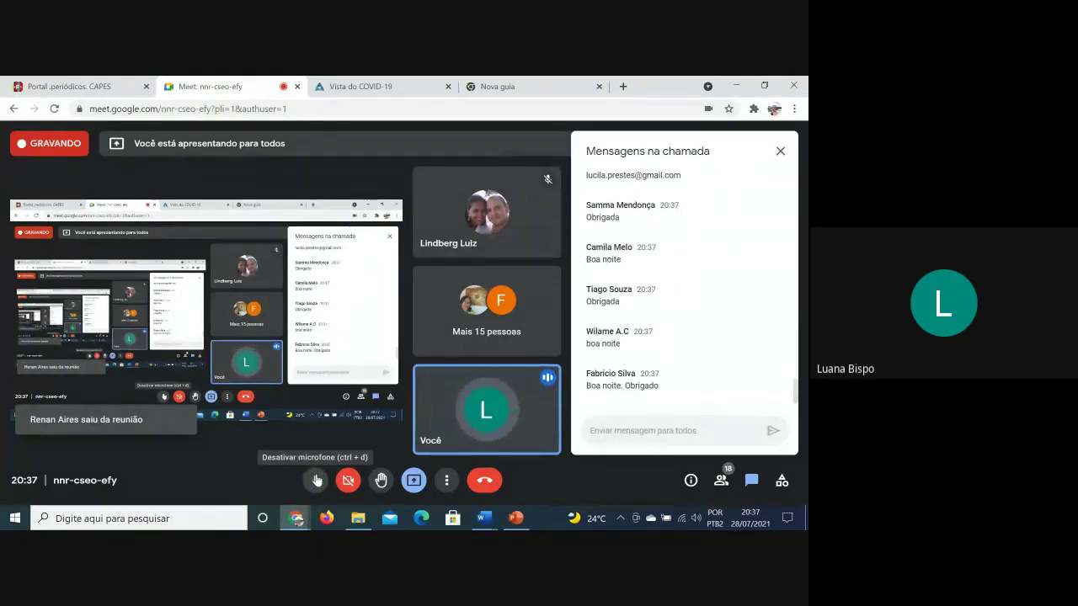
left_click(316, 480)
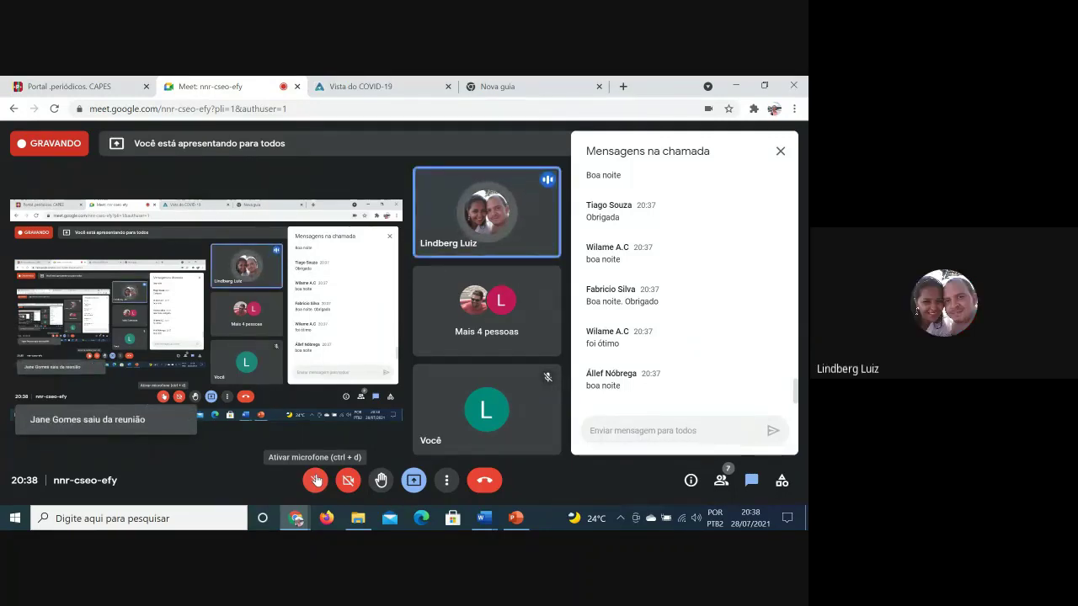
left_click(315, 482)
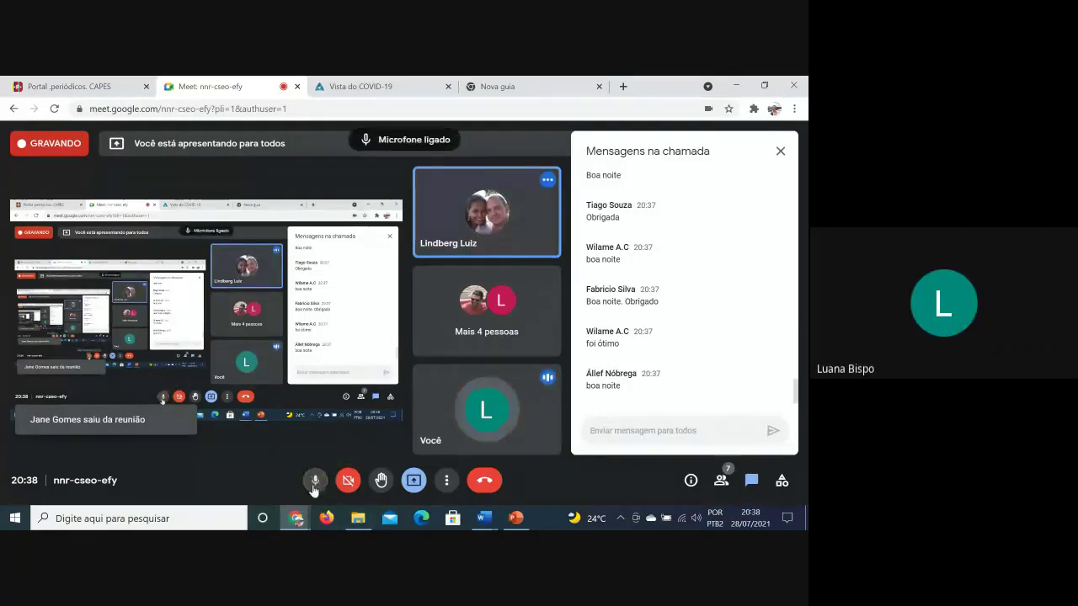